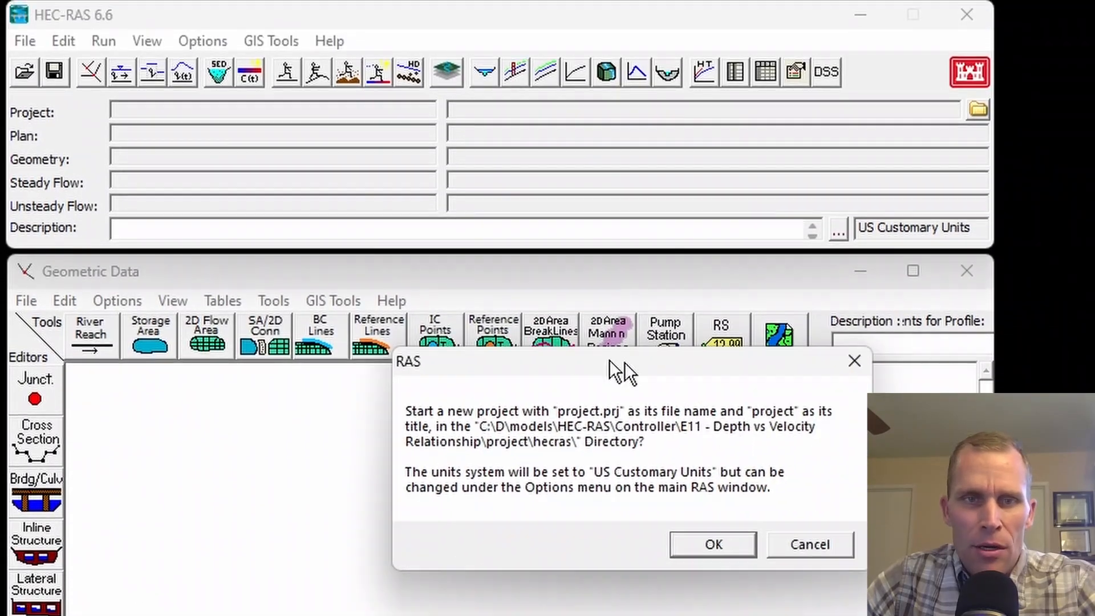
# Create the new project "project" with file name project.prj in the hecras folder, and close the geometric data editor.
pyautogui.moveTo(624, 362); pyautogui.dragTo(450, 282)
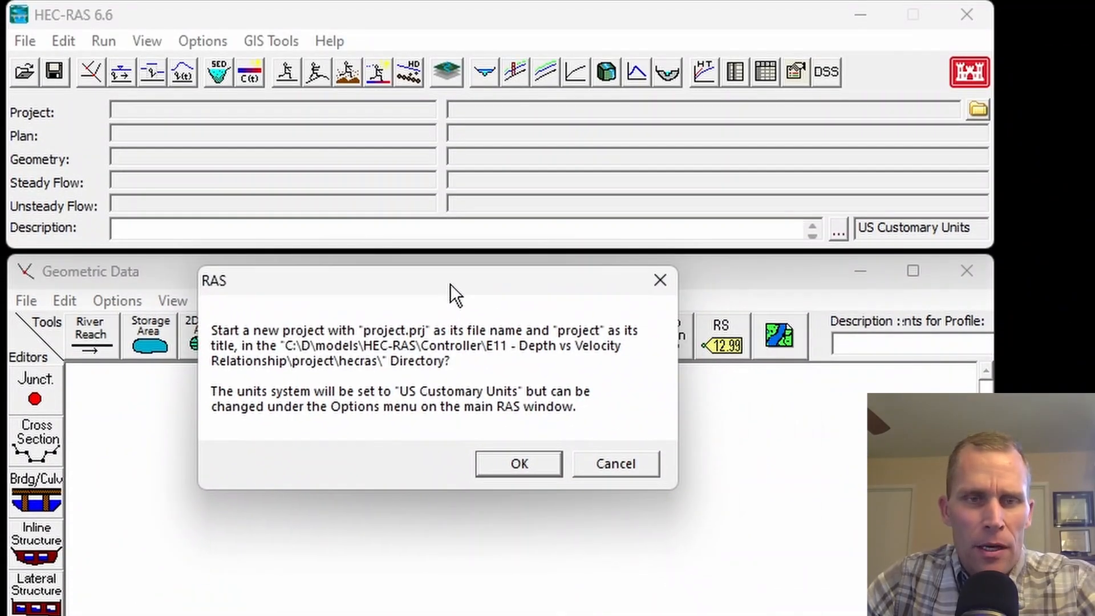
pyautogui.click(529, 464)
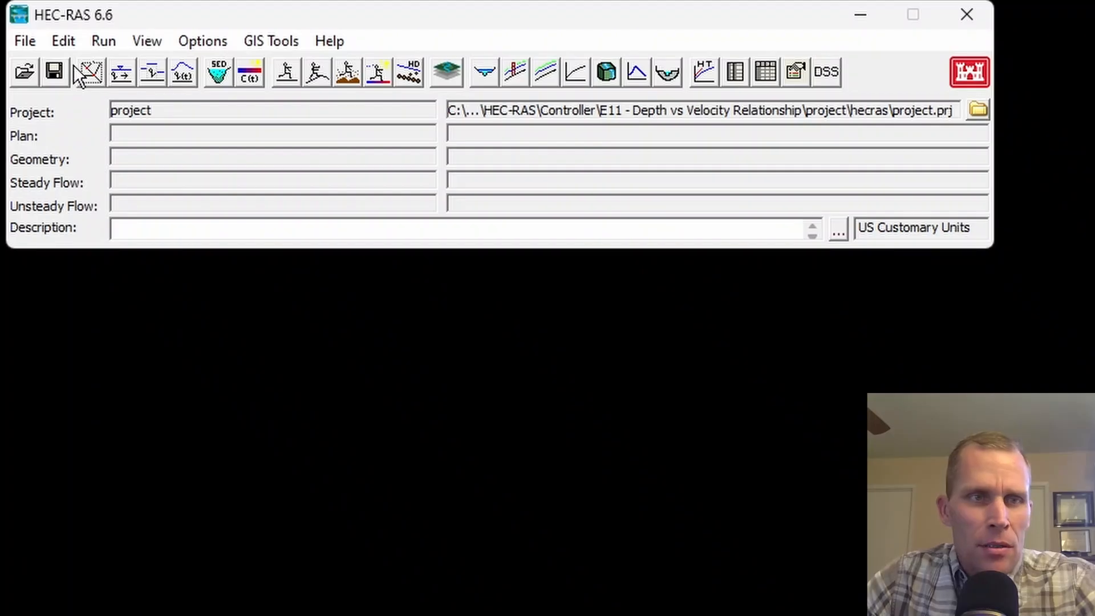
pyautogui.click(87, 70)
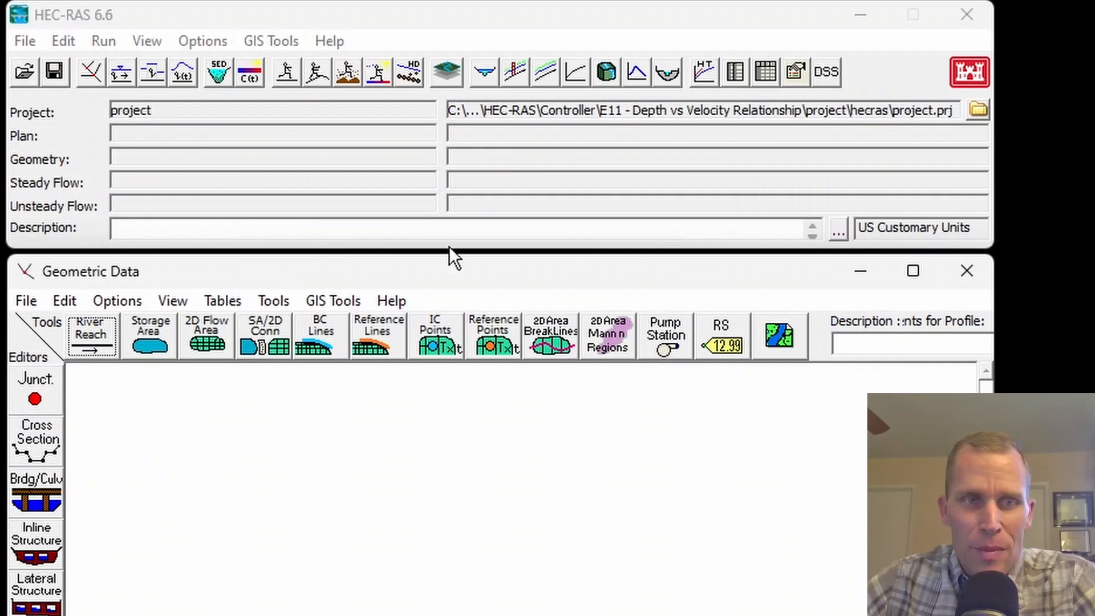
pyautogui.click(966, 271)
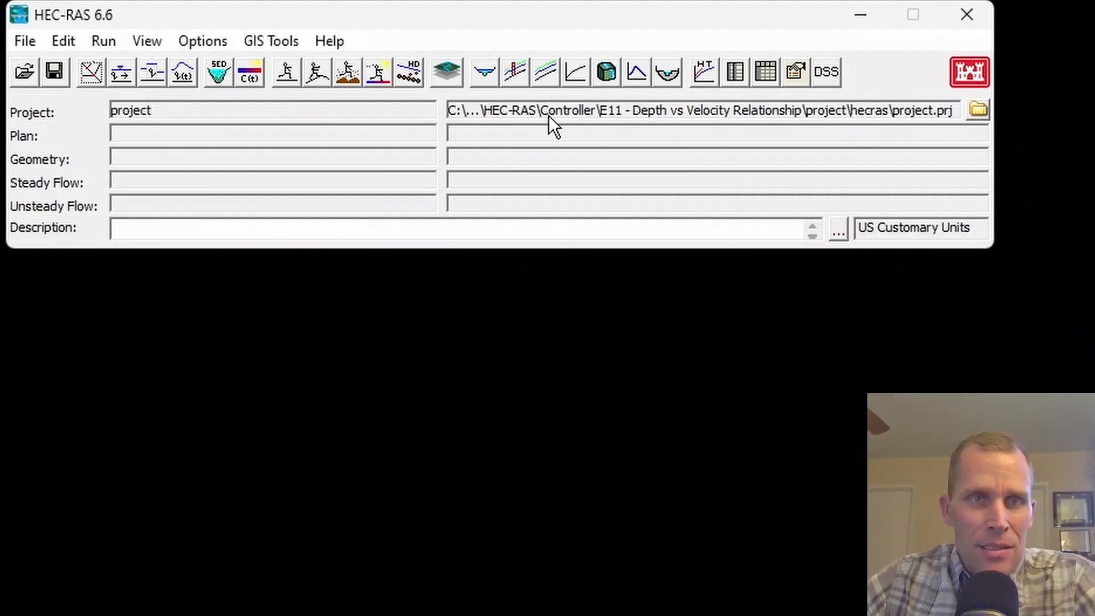
# Open RAS Mapper and bring up the project's coordinate reference system settings.
pyautogui.click(284, 43)
pyautogui.click(288, 67)
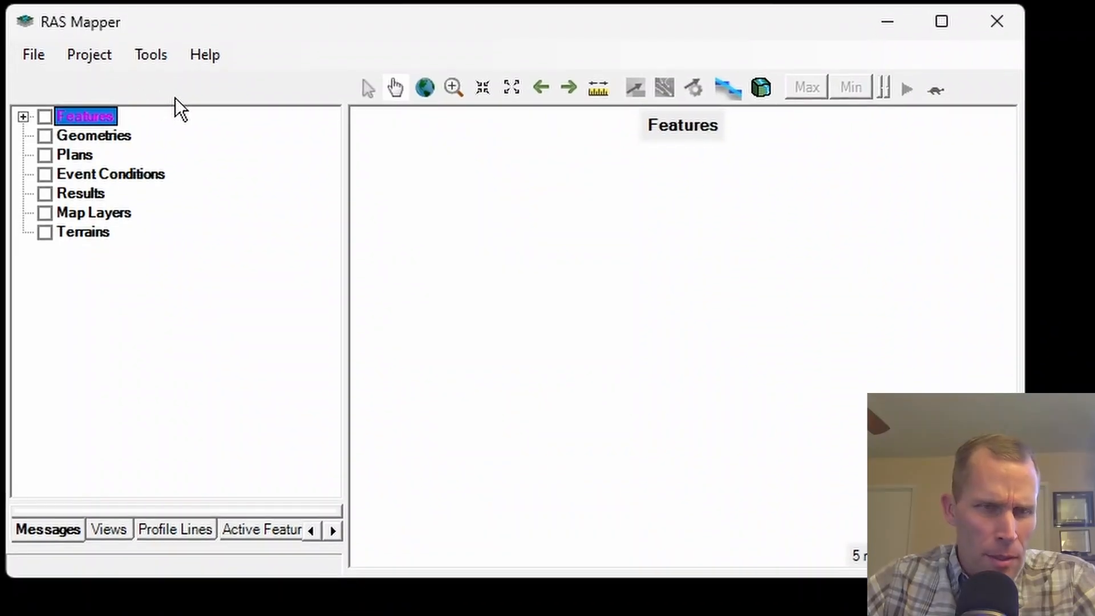
pyautogui.click(91, 57)
pyautogui.click(117, 81)
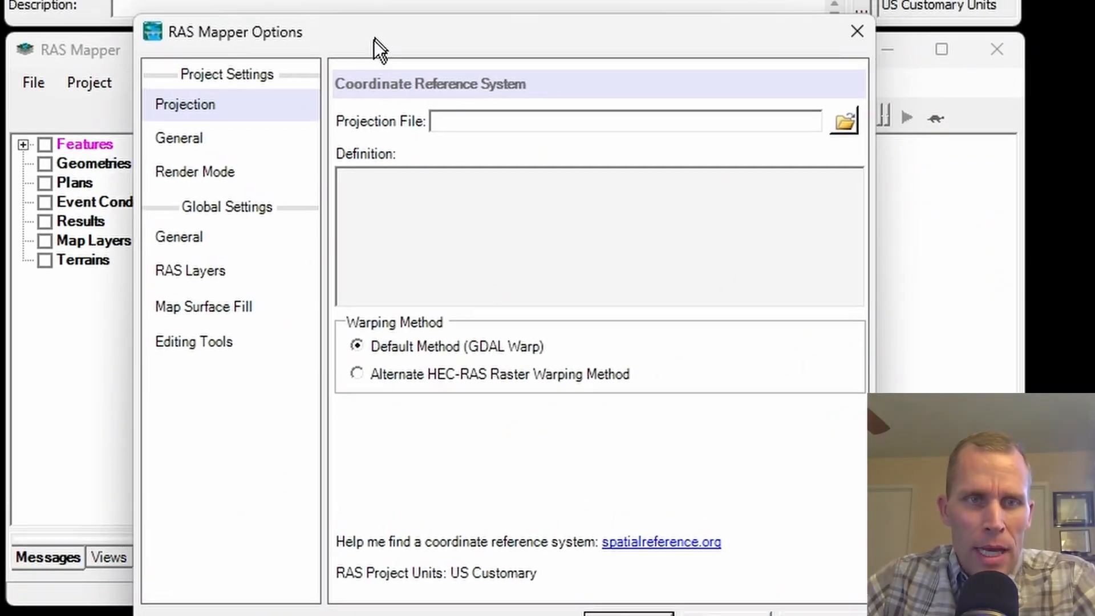
pyautogui.moveTo(374, 40); pyautogui.dragTo(367, 61)
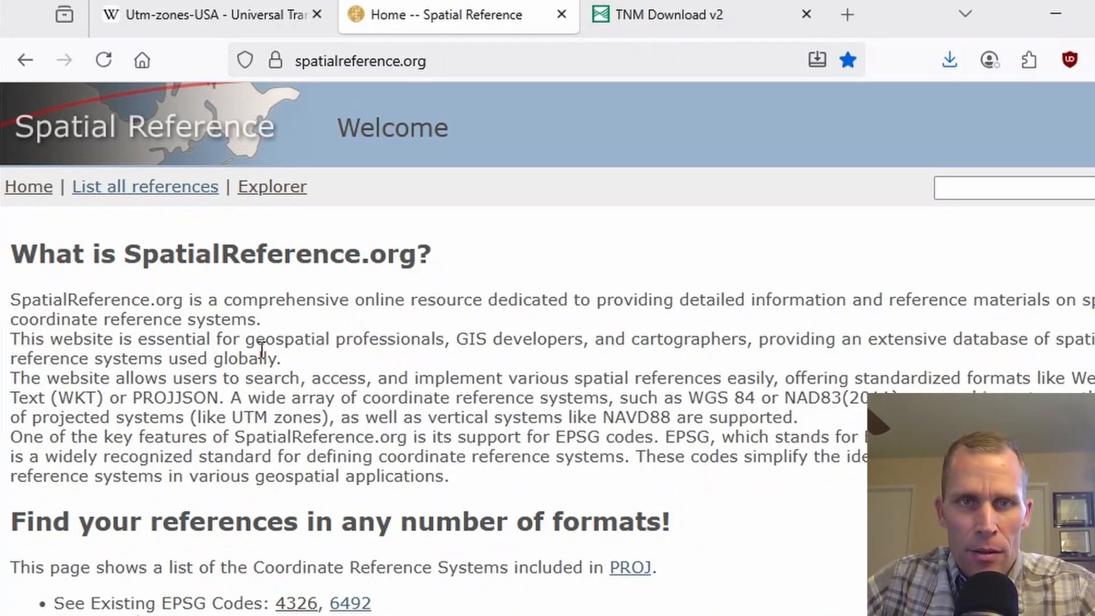
# On spatialreference.org in the browser, search the EPSG references for "UTM 13N".
pyautogui.scroll(-4, 279, 324)
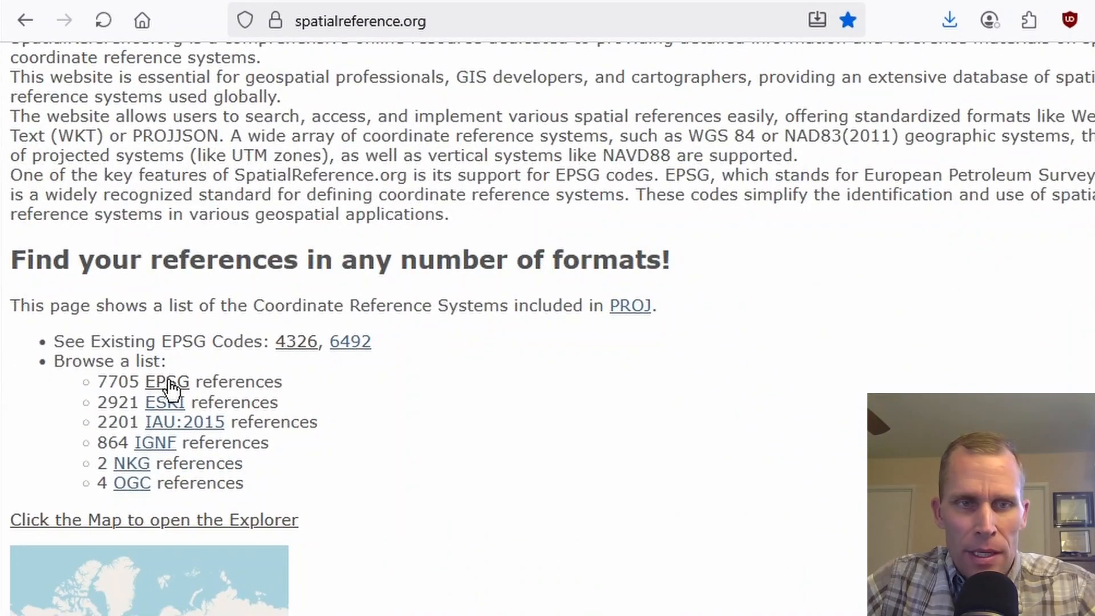
pyautogui.click(169, 383)
pyautogui.click(248, 211)
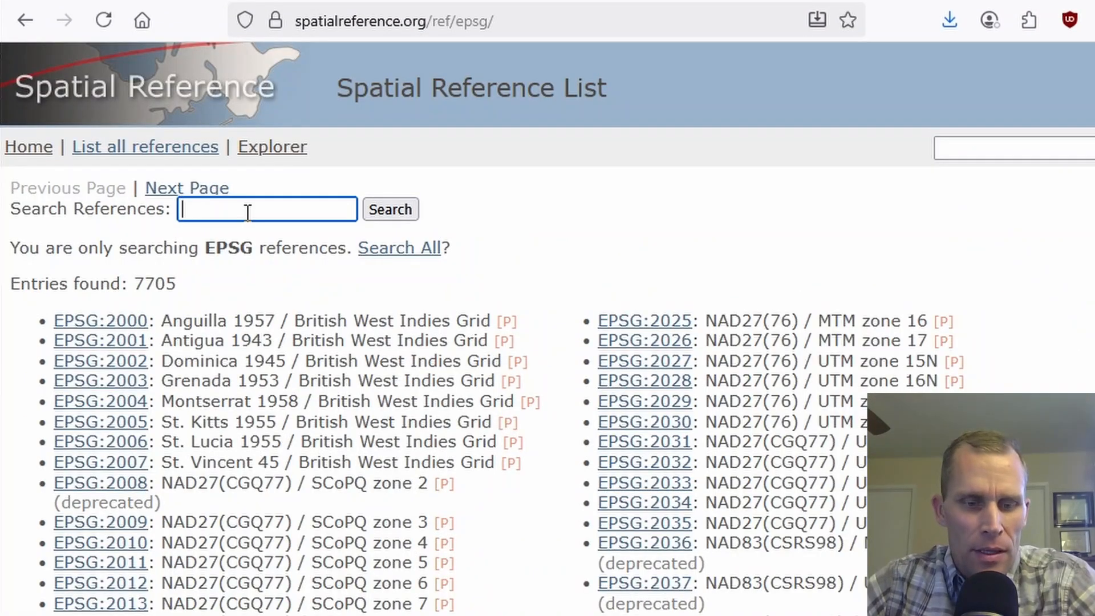
pyautogui.write('UTM 13N')
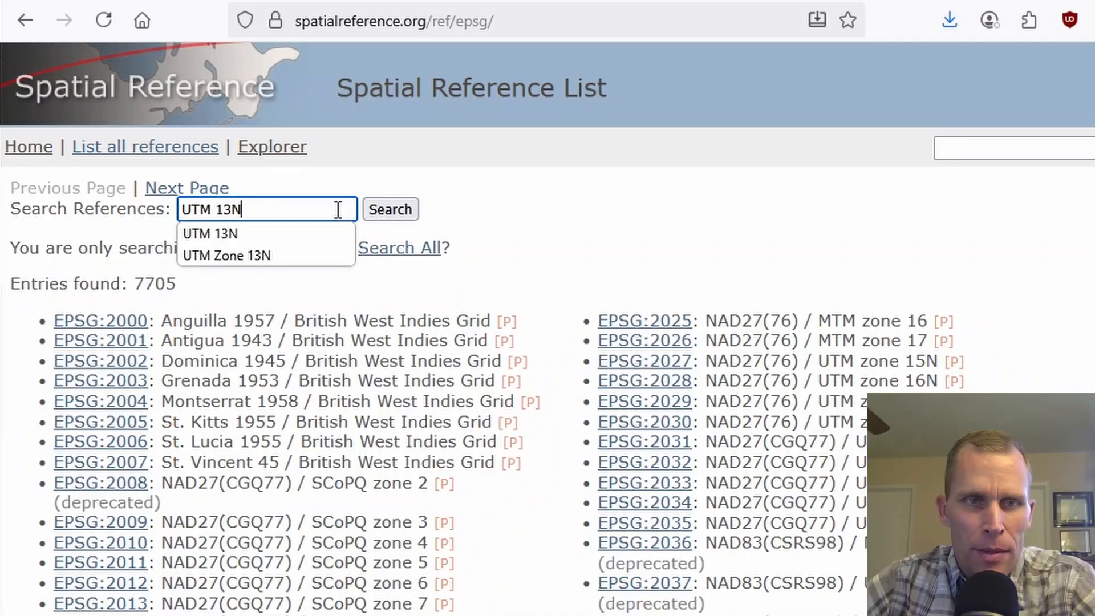
pyautogui.click(389, 210)
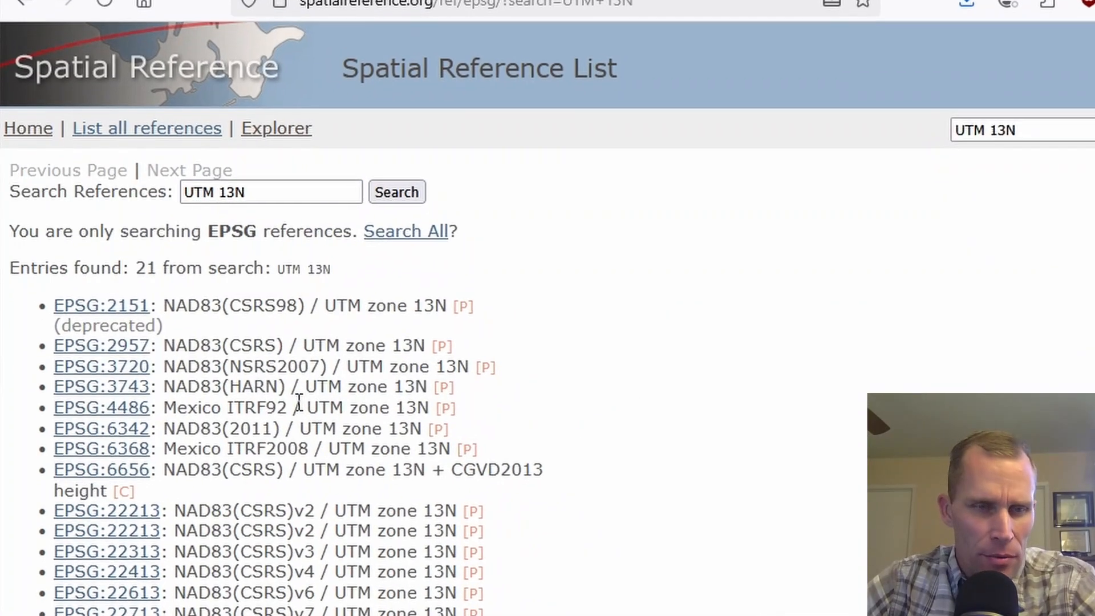
# Open the EPSG:32613 WGS 84 / UTM zone 13N reference and download its projection file 32613.prj.
pyautogui.scroll(-3, 275, 378)
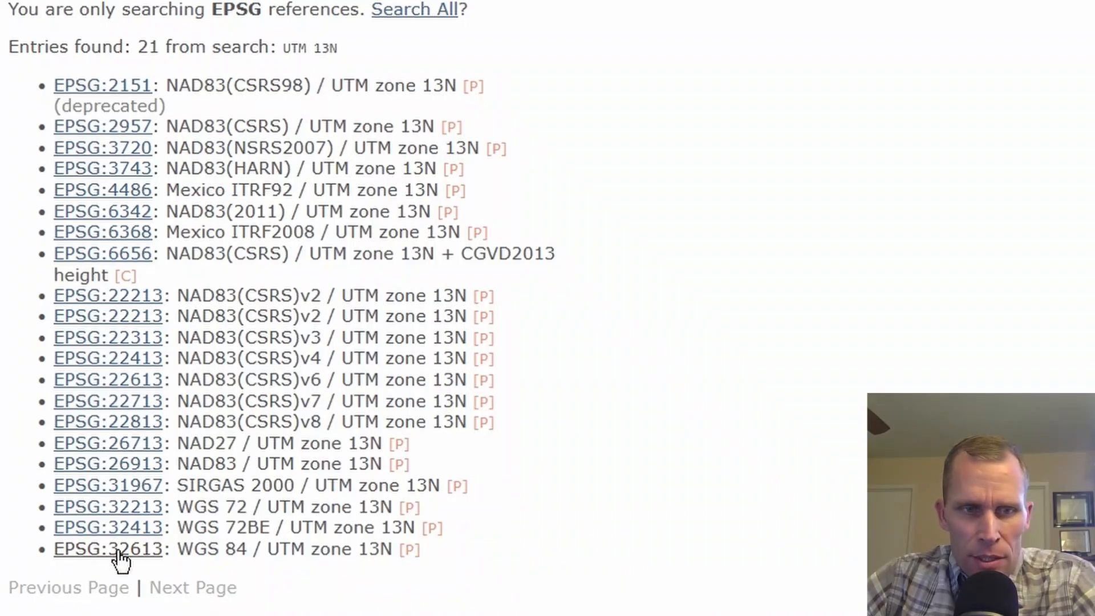
pyautogui.click(150, 556)
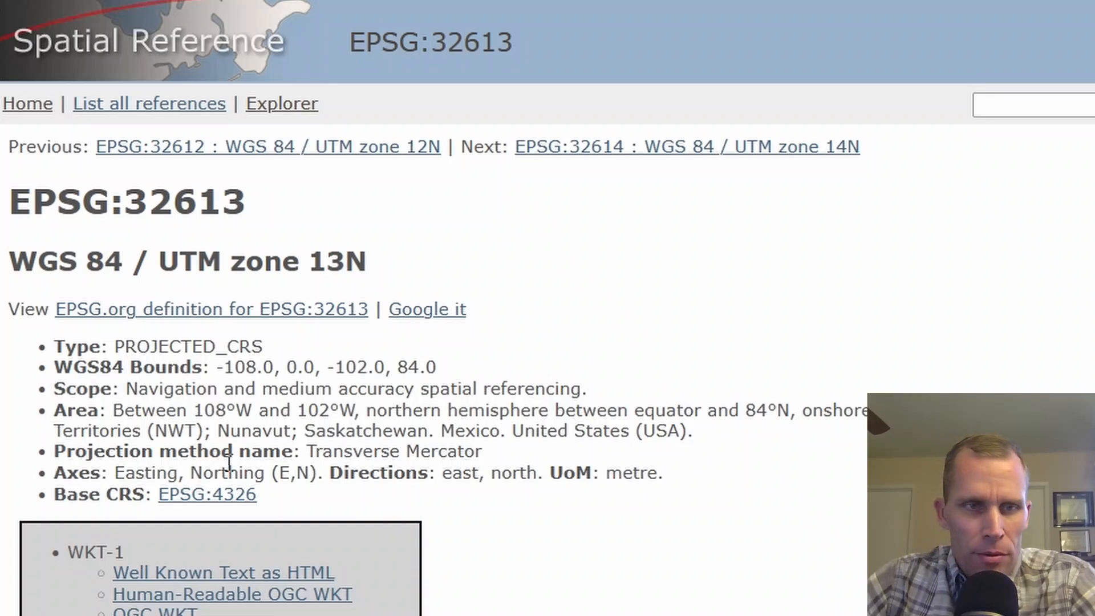
pyautogui.scroll(-6, 254, 431)
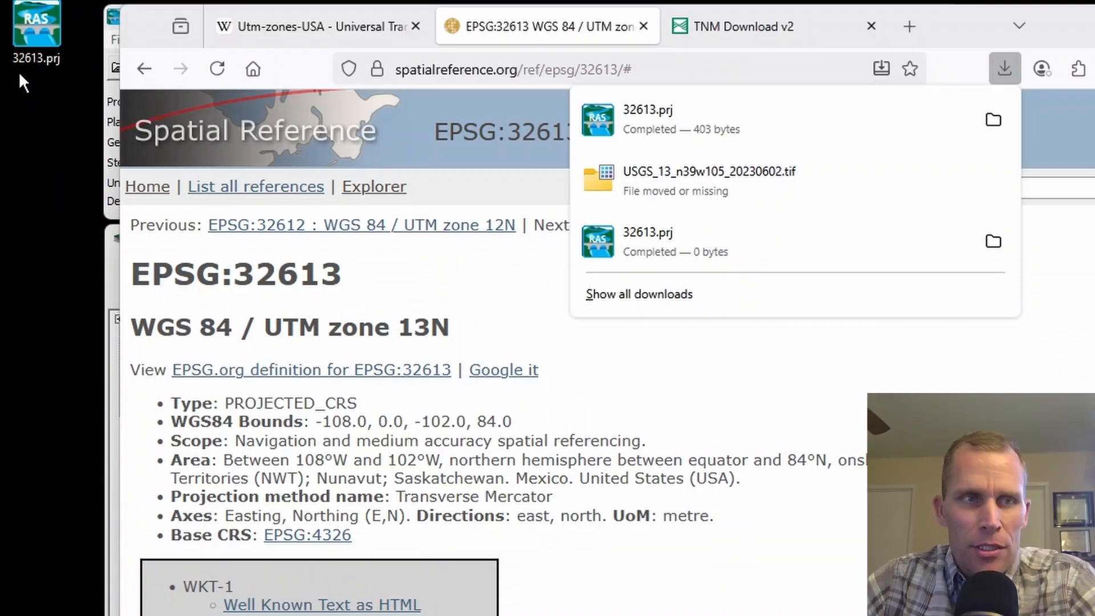
# Move the downloaded 32613.prj from the desktop into the project's hecras folder.
pyautogui.moveTo(39, 27); pyautogui.dragTo(64, 121)
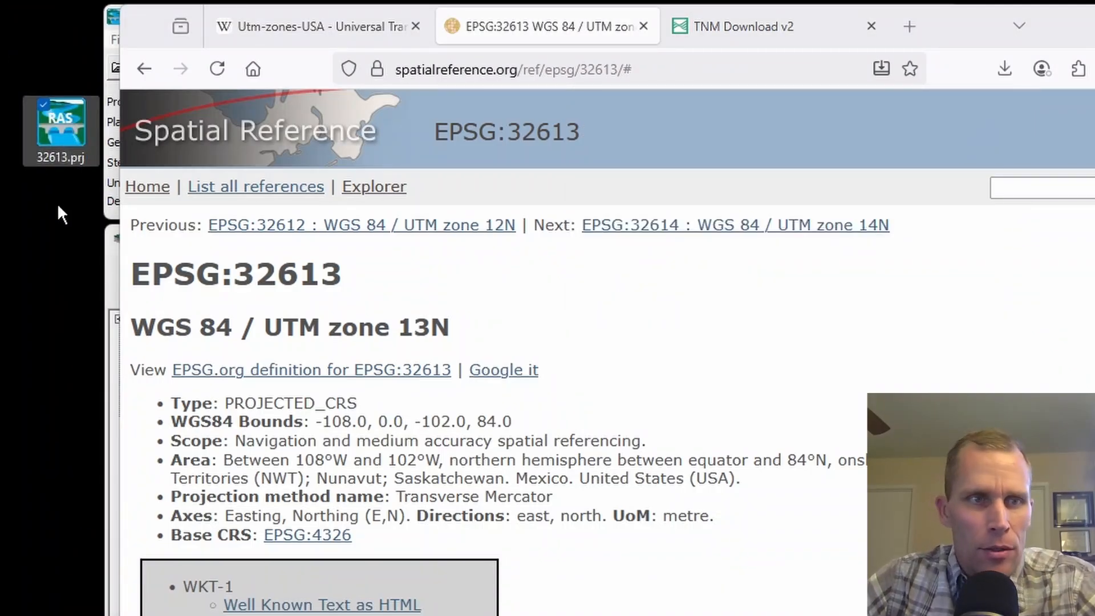
pyautogui.click(111, 495)
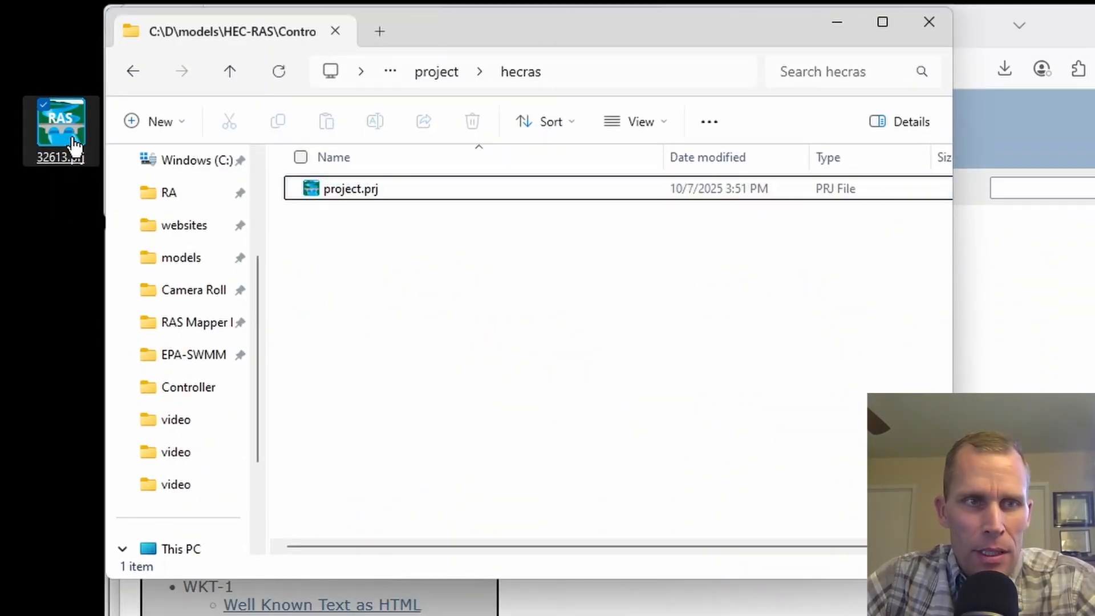
pyautogui.moveTo(74, 143); pyautogui.dragTo(378, 355)
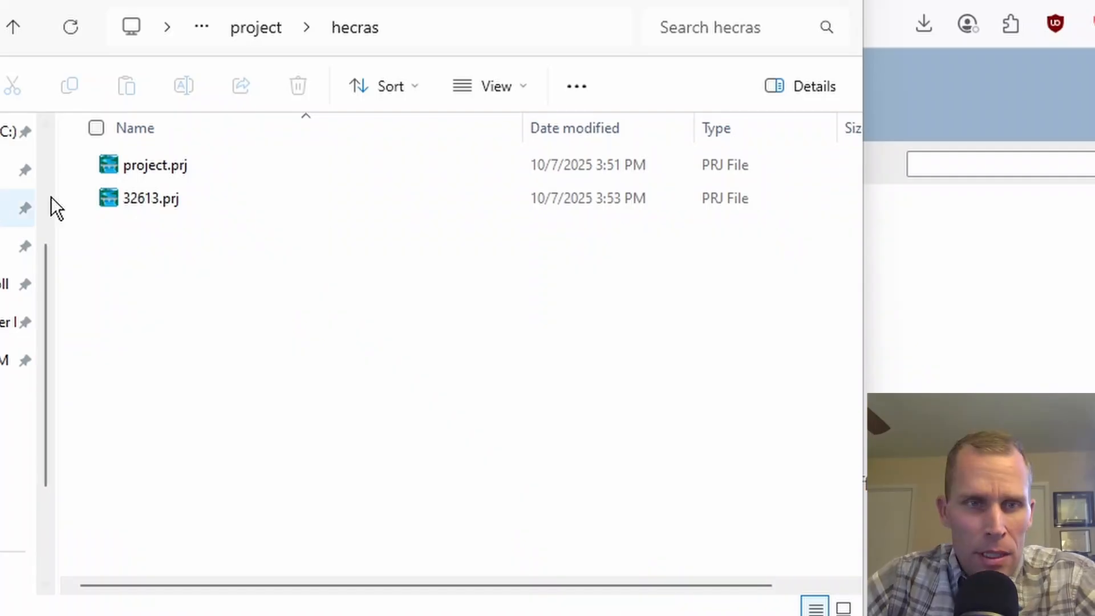
# Rename 32613.prj in the hecras folder as projection_epsg_32613_UTM_zone_13N.prj.
pyautogui.rightClick(136, 207)
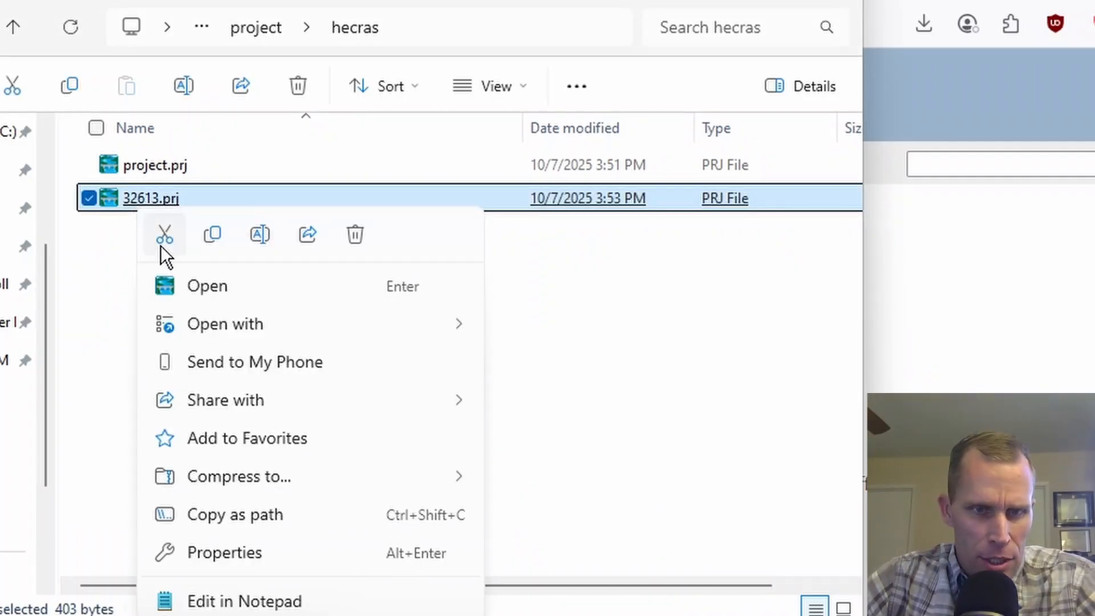
pyautogui.click(255, 239)
pyautogui.write('projection_epsg_32613_UTM_zone_13N')
pyautogui.press('Return')
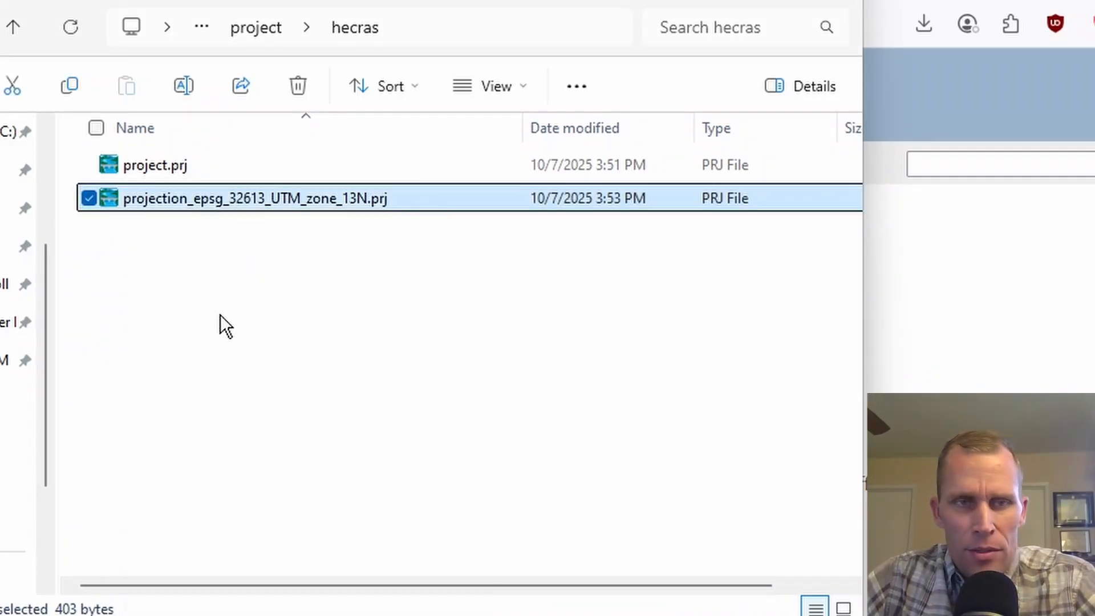
pyautogui.click(220, 313)
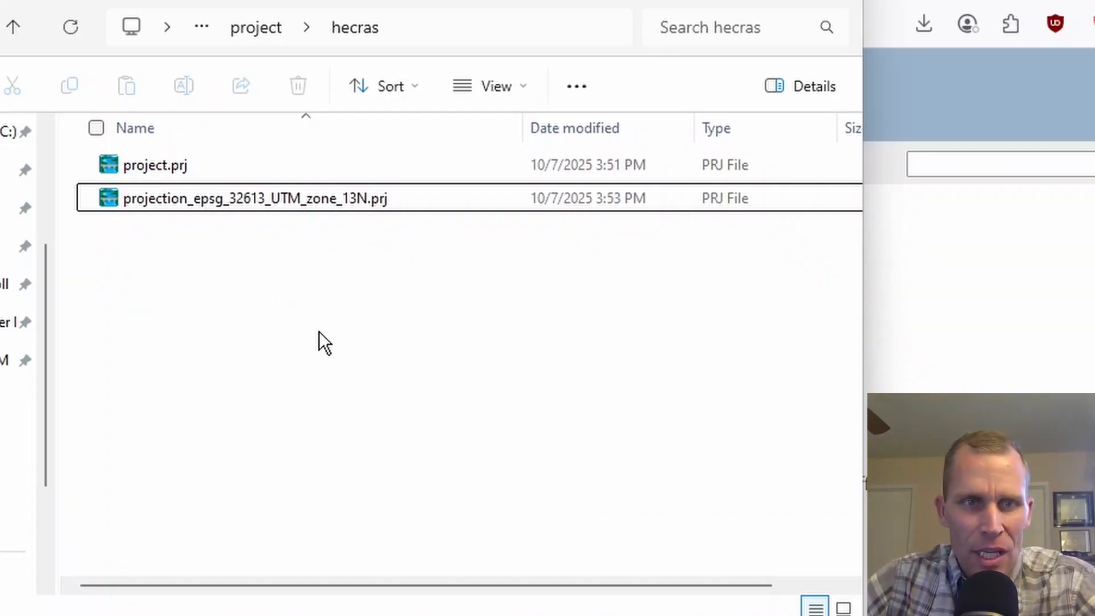
# Create a folder named ras_mapper_data in the hecras folder and move the UTM zone 13N projection file into it.
pyautogui.rightClick(178, 289)
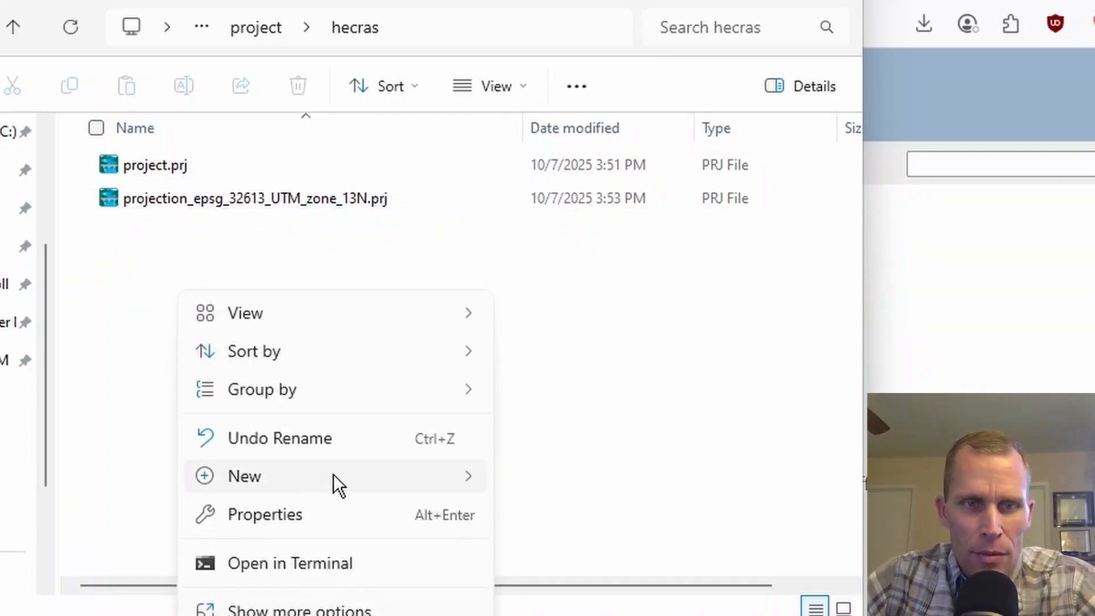
pyautogui.moveTo(334, 474)
pyautogui.click(574, 478)
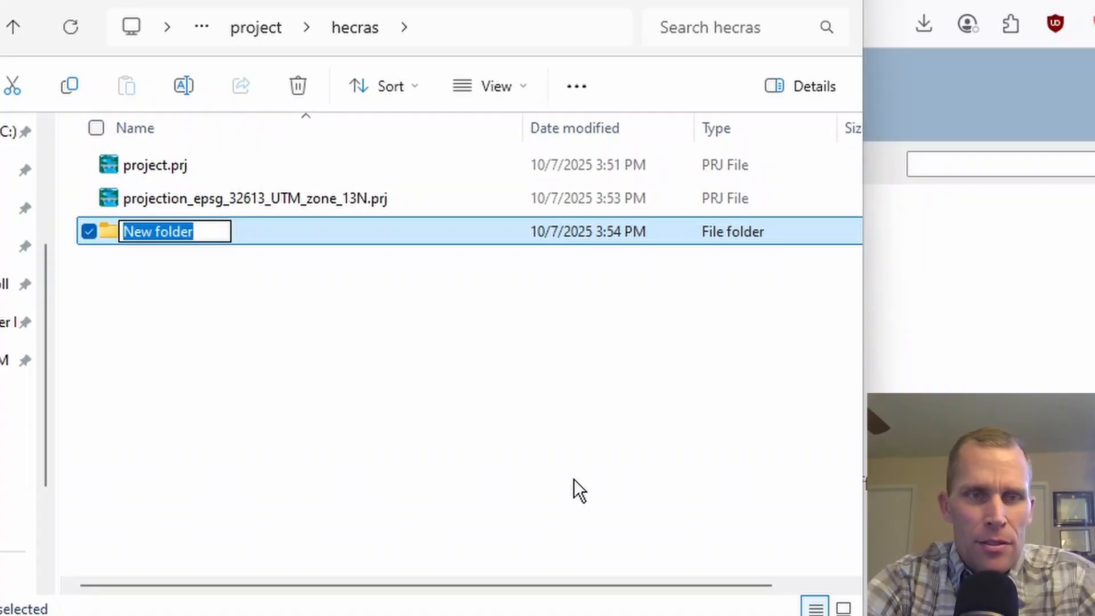
pyautogui.write('ras_ma')
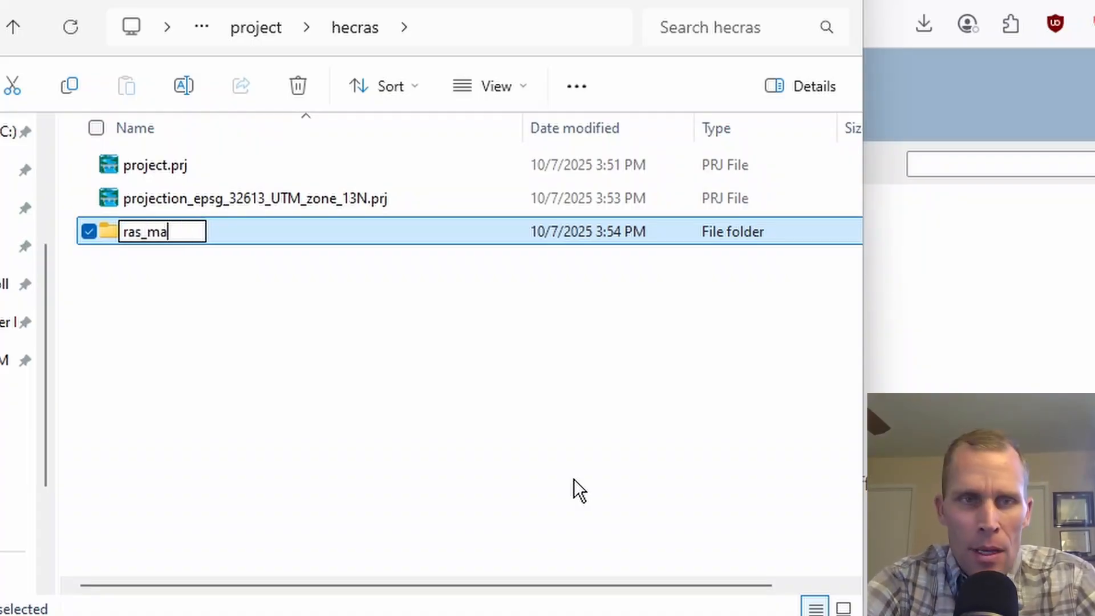
pyautogui.write('pper_data')
pyautogui.press('Return')
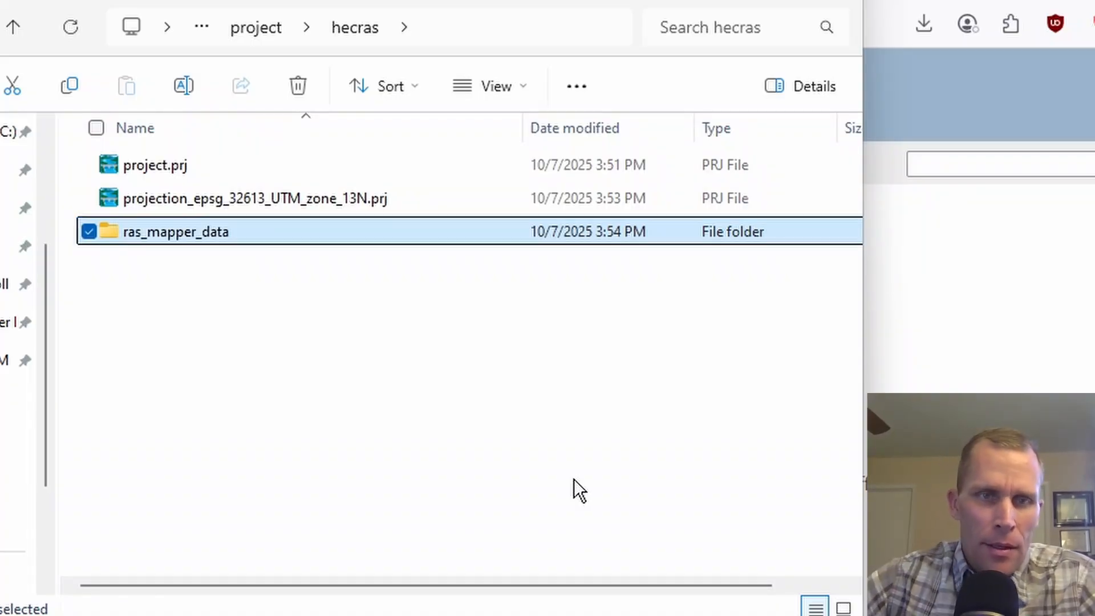
pyautogui.click(574, 478)
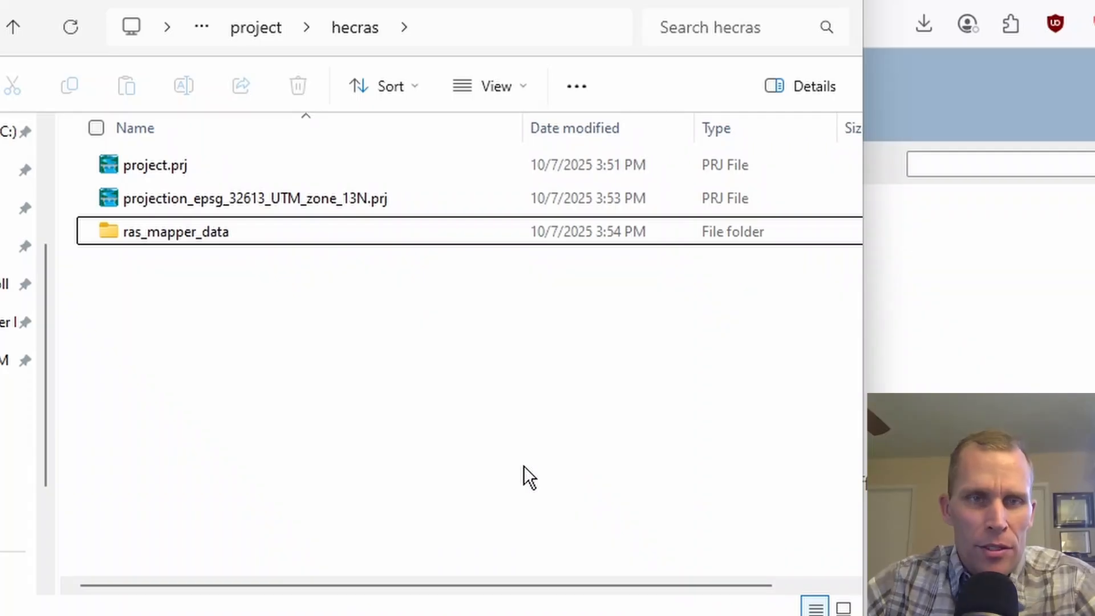
pyautogui.moveTo(179, 210); pyautogui.dragTo(172, 231)
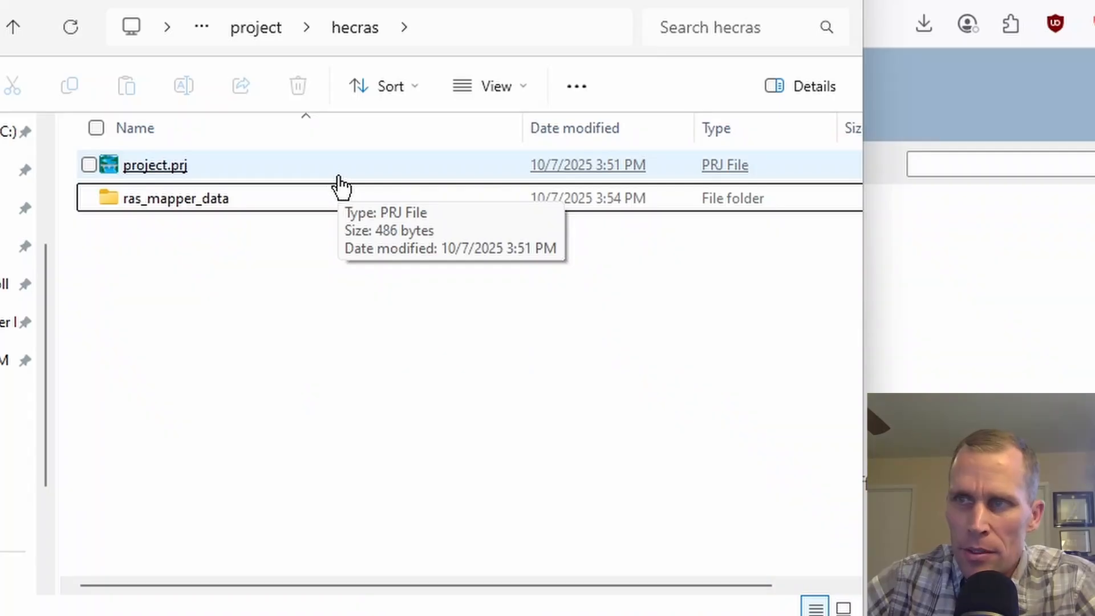
# Switch to the TNM Download site in the browser and frame its map on the Arkansas River east of Pueblo, Colorado.
pyautogui.click(1066, 244)
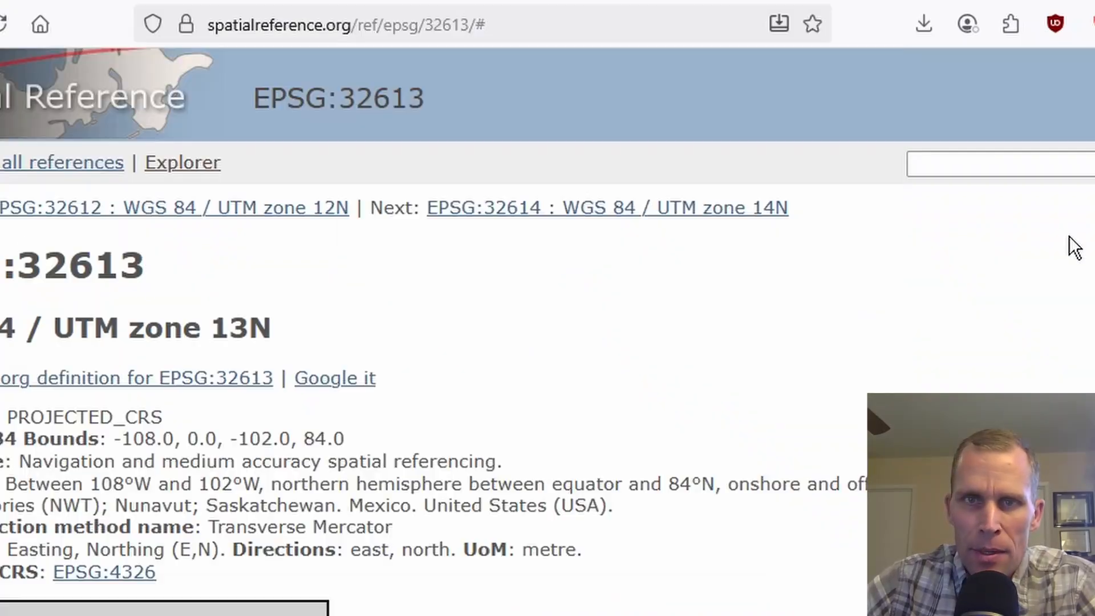
pyautogui.click(576, 6)
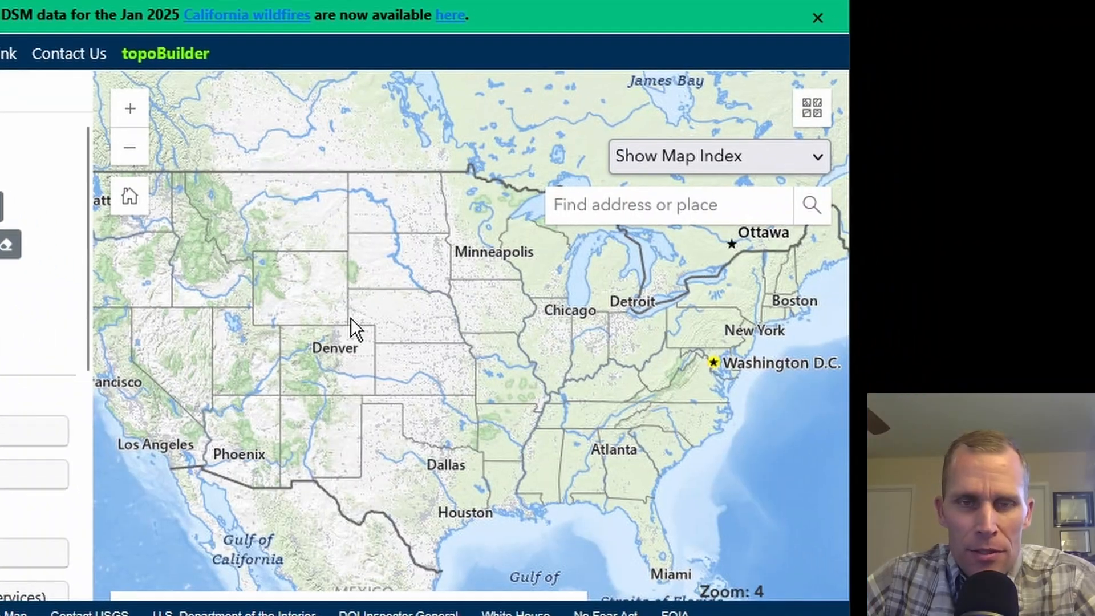
pyautogui.scroll(5, 520, 448)
pyautogui.scroll(4, 265, 353)
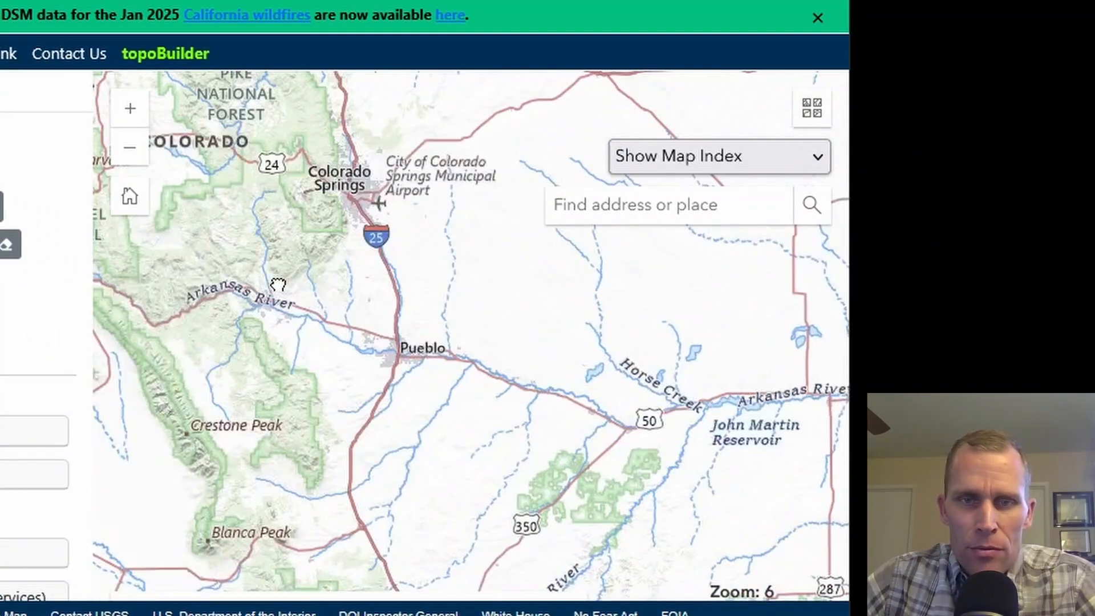
pyautogui.scroll(2, 430, 353)
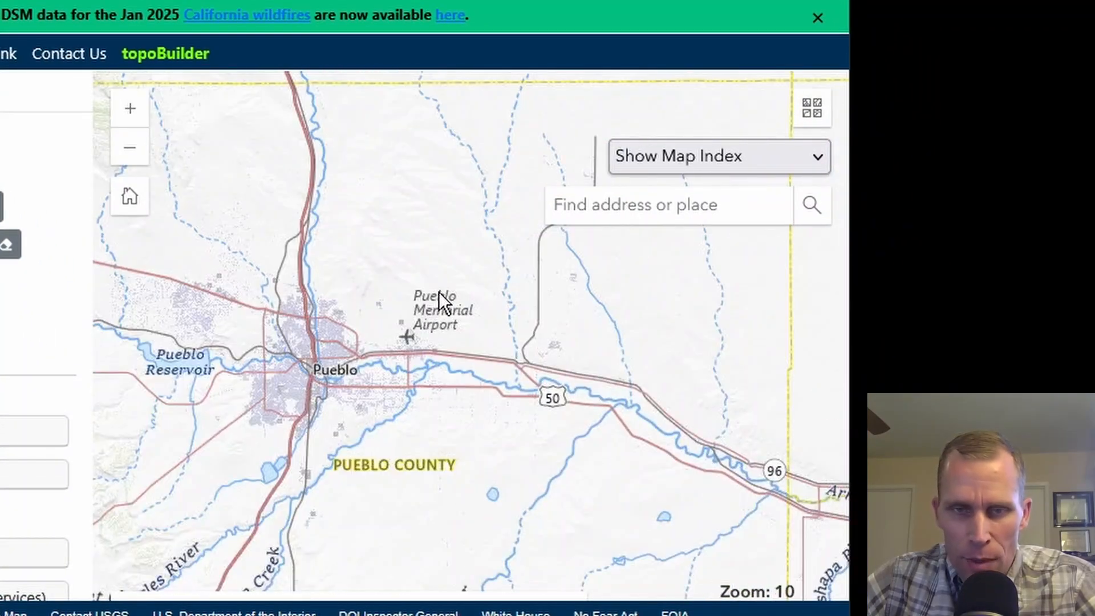
pyautogui.moveTo(413, 306); pyautogui.dragTo(337, 190)
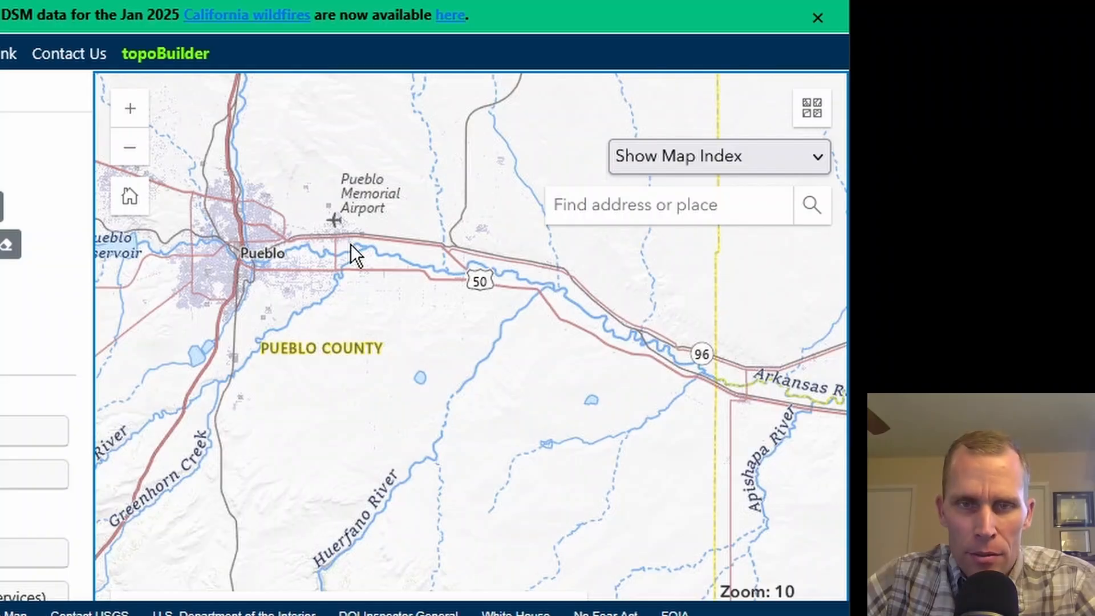
pyautogui.scroll(1, 527, 311)
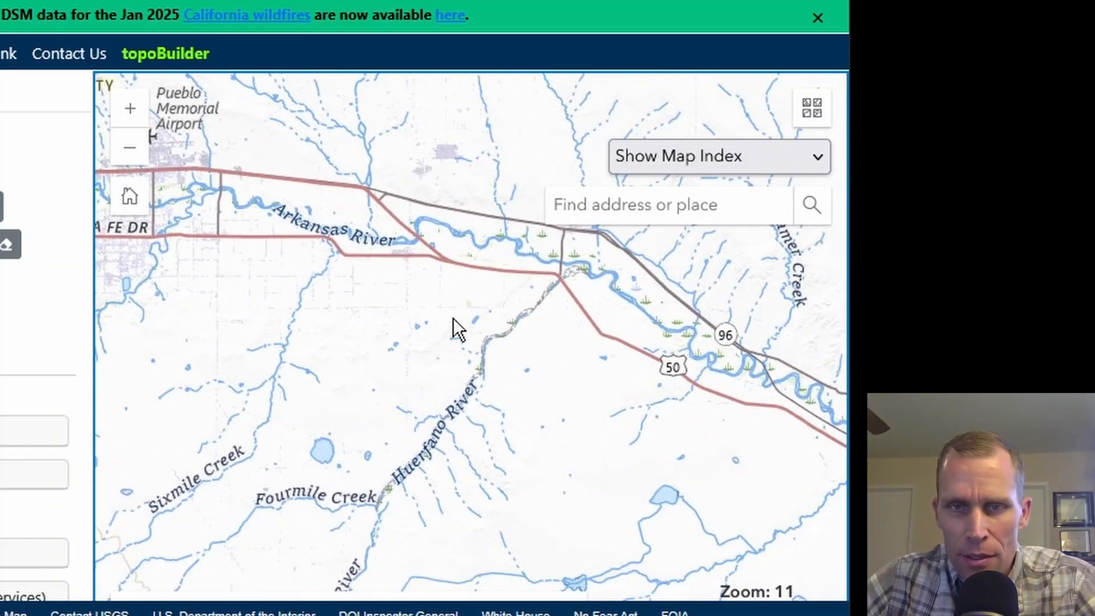
pyautogui.scroll(1, 453, 319)
pyautogui.moveTo(480, 298); pyautogui.dragTo(365, 452)
pyautogui.moveTo(384, 412)
pyautogui.mouseDown()
pyautogui.moveTo(369, 394)
pyautogui.moveTo(383, 392)
pyautogui.mouseUp()
pyautogui.scroll(-1, 339, 405)
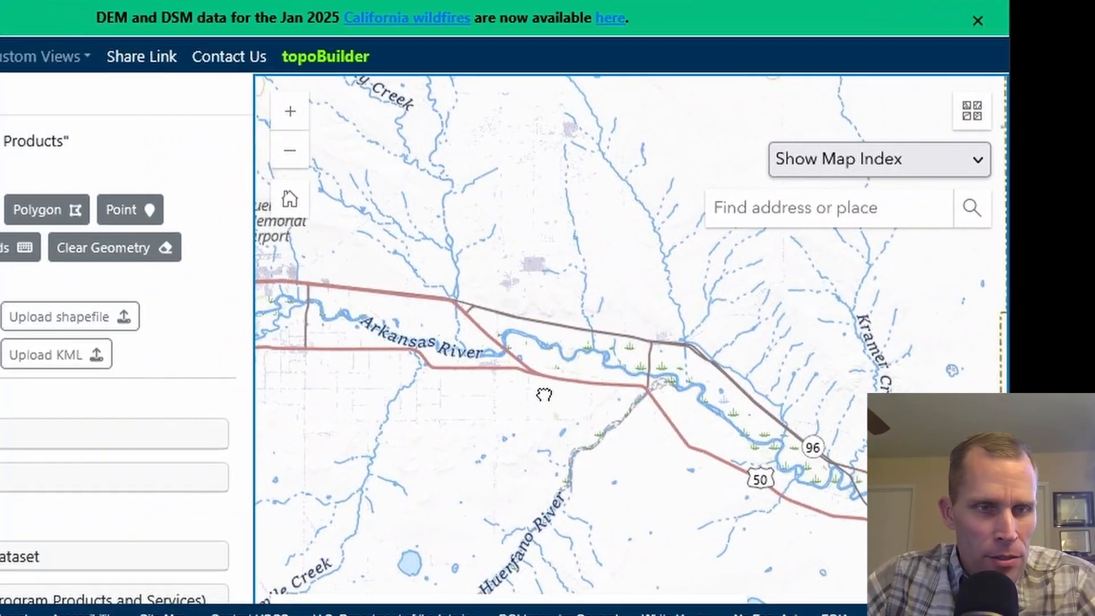
# Include the Elevation Products (3D Elevation Program Products and Services) dataset in the product search.
pyautogui.scroll(-6, 117, 320)
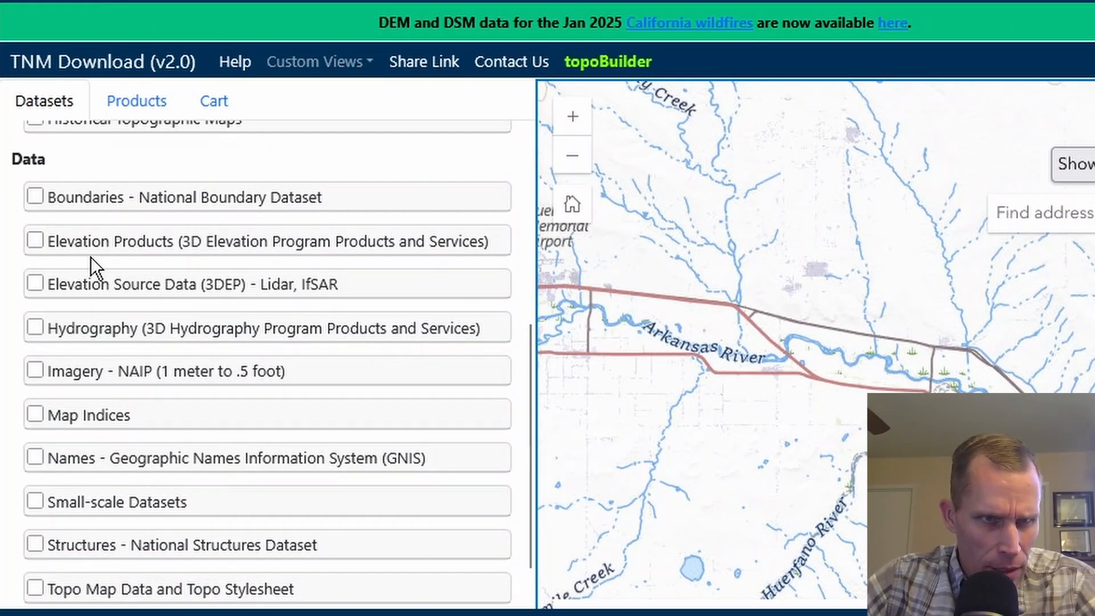
pyautogui.click(32, 239)
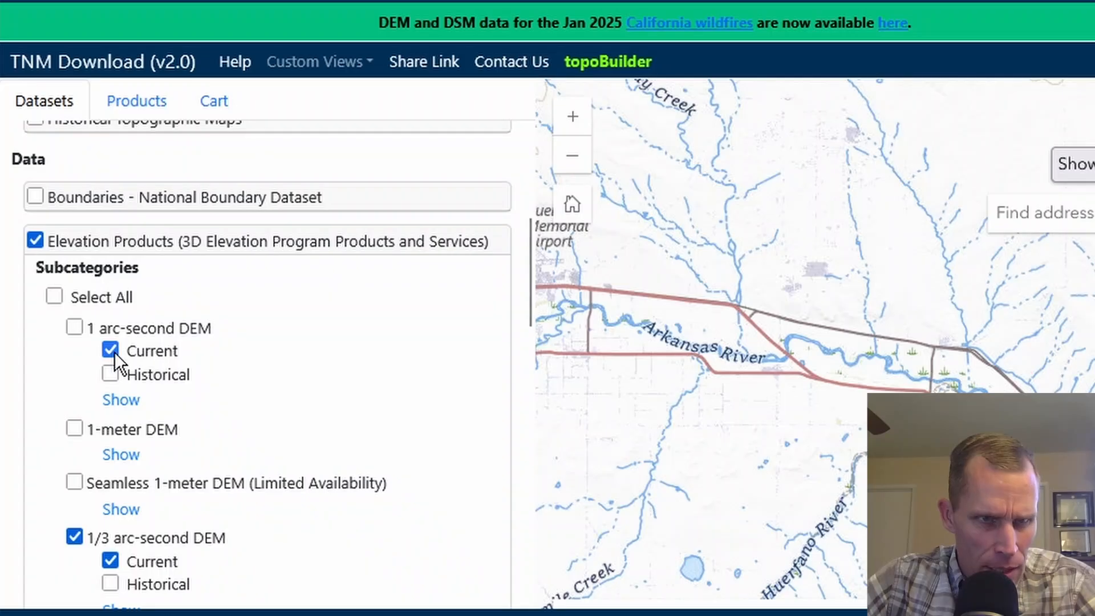
# Exclude the current 2 arc-second Alaska DEM, keep the current 1/3 arc-second DEM selected, and search for products.
pyautogui.scroll(-4, 111, 350)
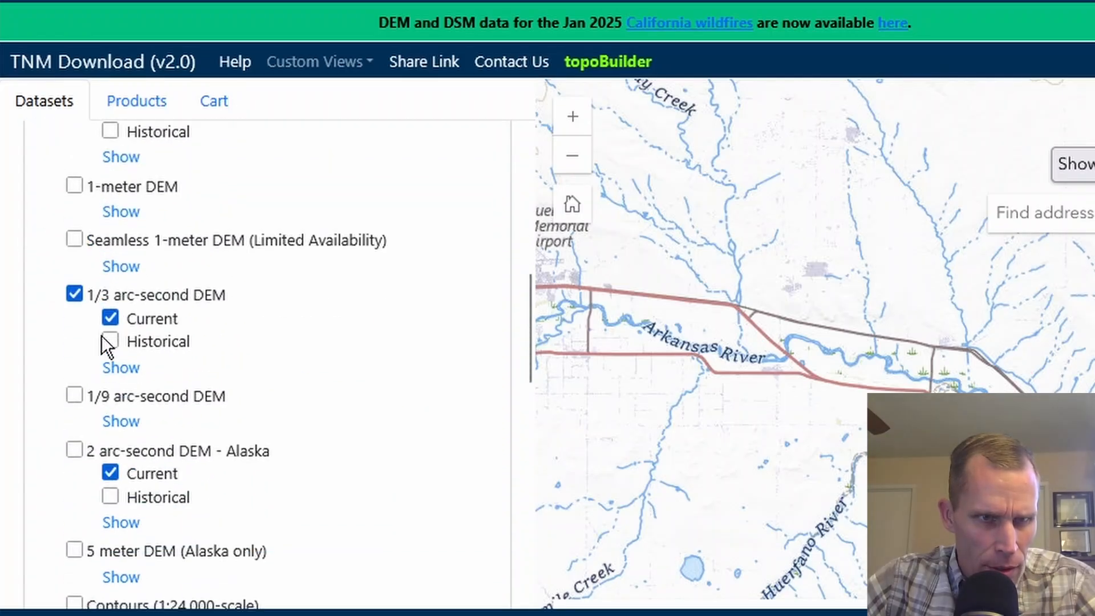
pyautogui.click(110, 472)
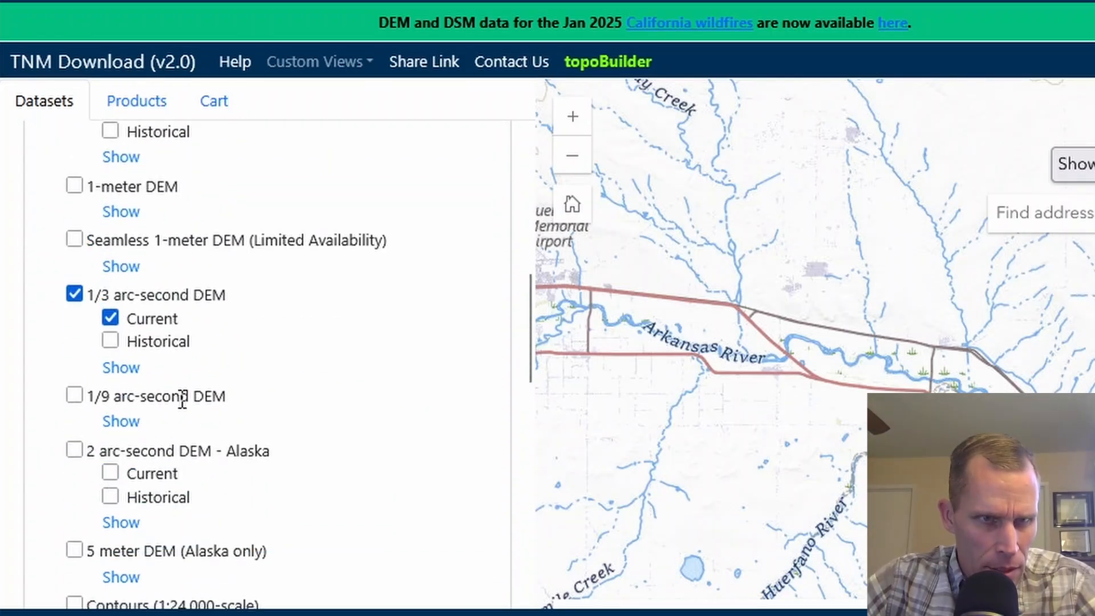
pyautogui.scroll(-4, 178, 398)
pyautogui.scroll(14, 161, 406)
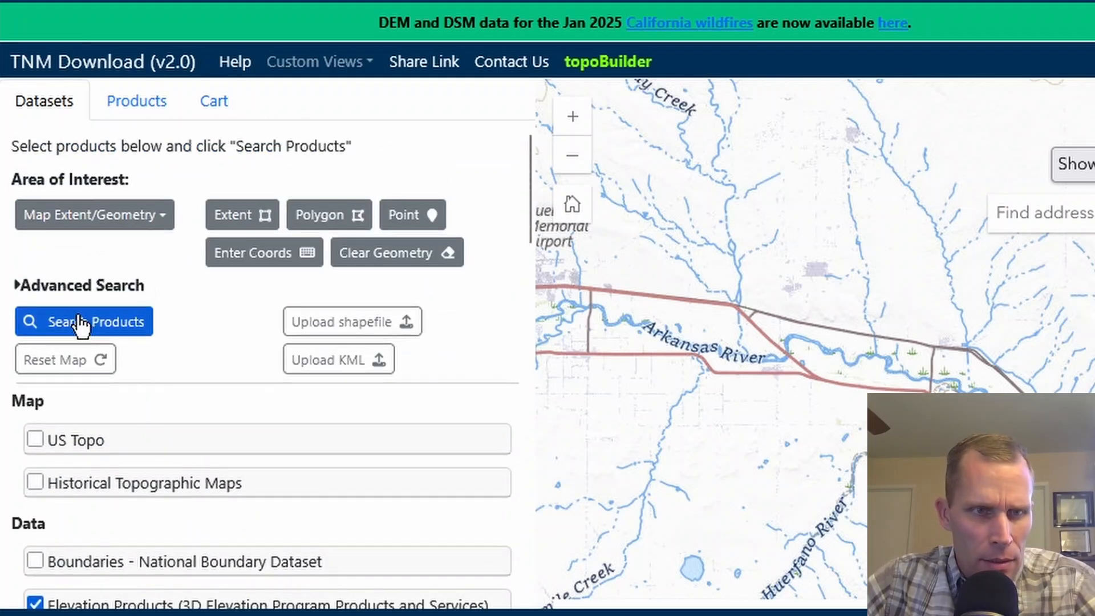
pyautogui.click(81, 319)
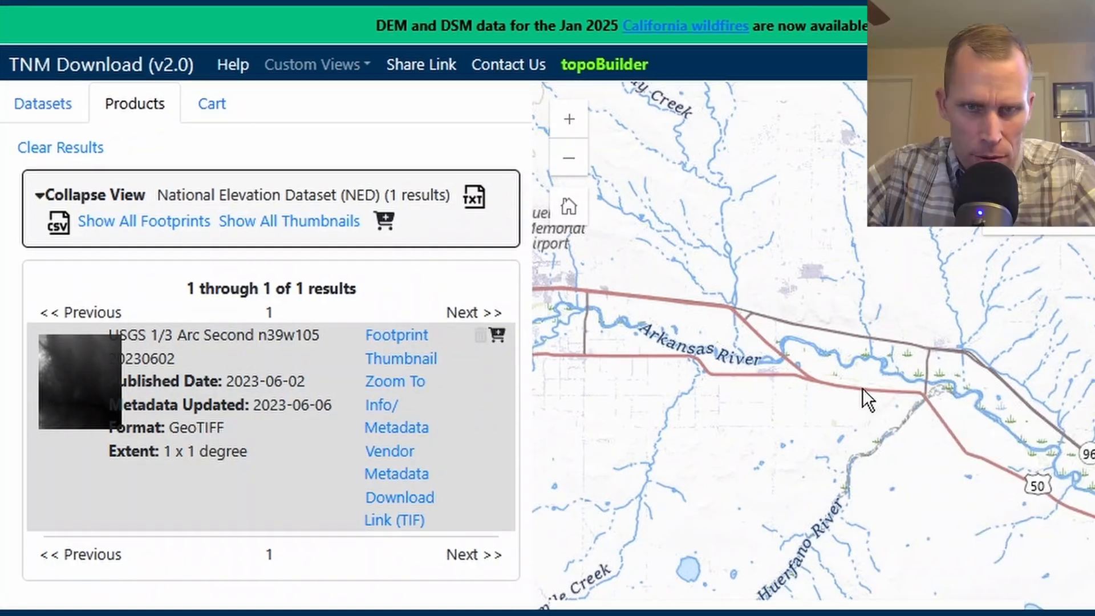
pyautogui.scroll(-2, 863, 388)
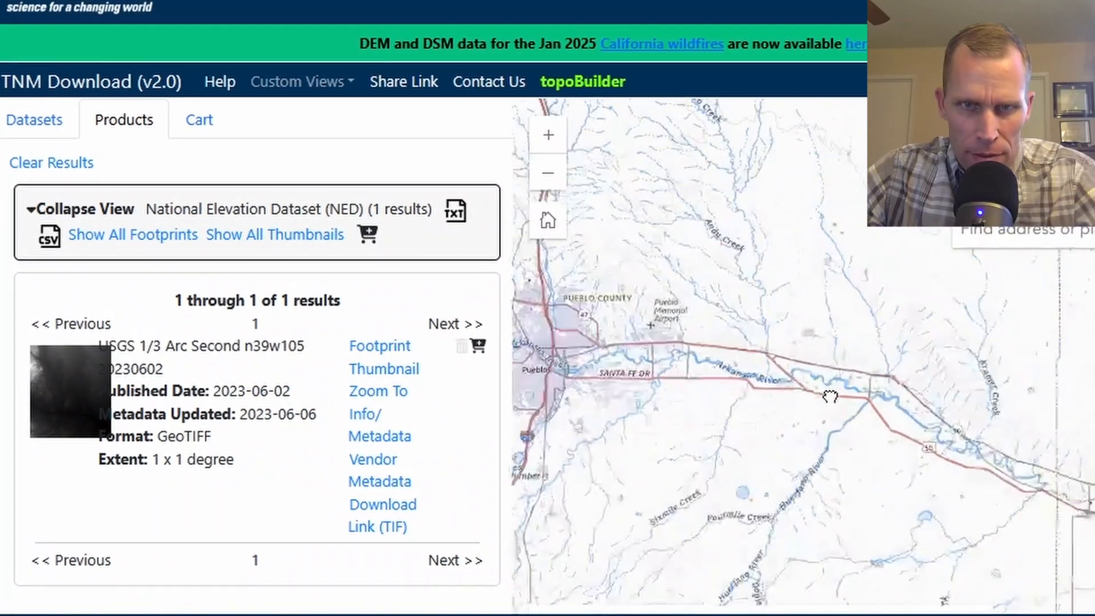
pyautogui.scroll(-3, 830, 396)
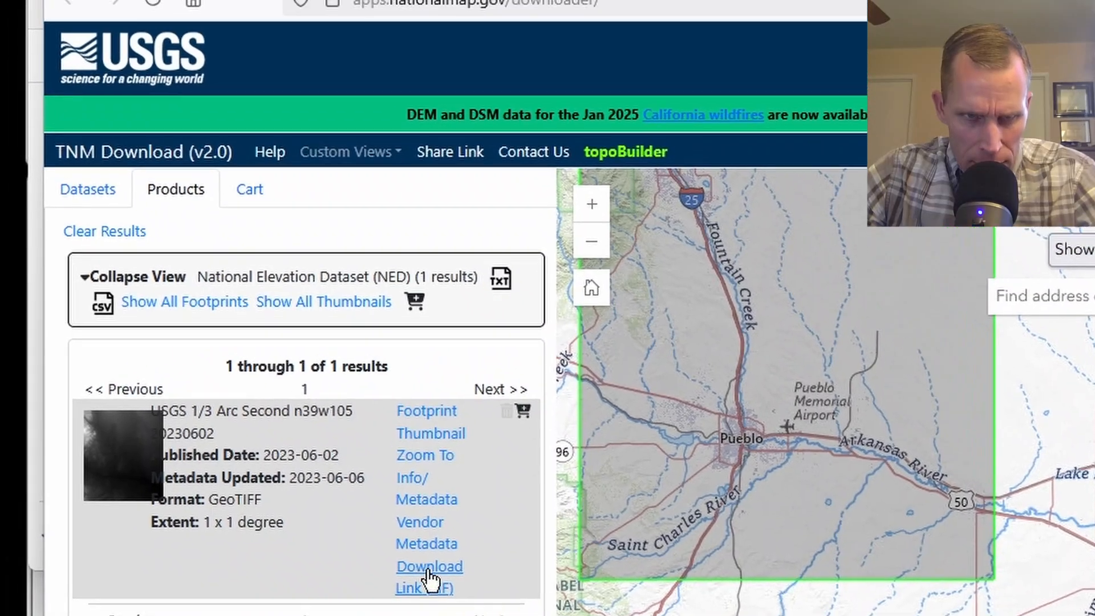
pyautogui.click(365, 530)
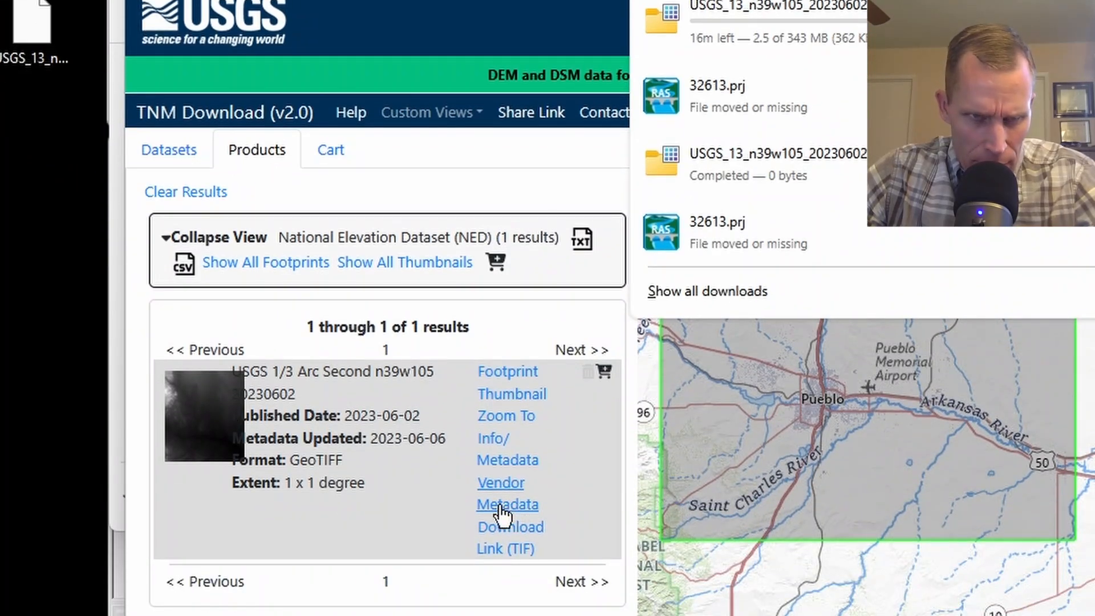
# Examine the tile's vendor metadata and its ScienceBase record, expanding the full summary to check the elevation units.
pyautogui.click(512, 506)
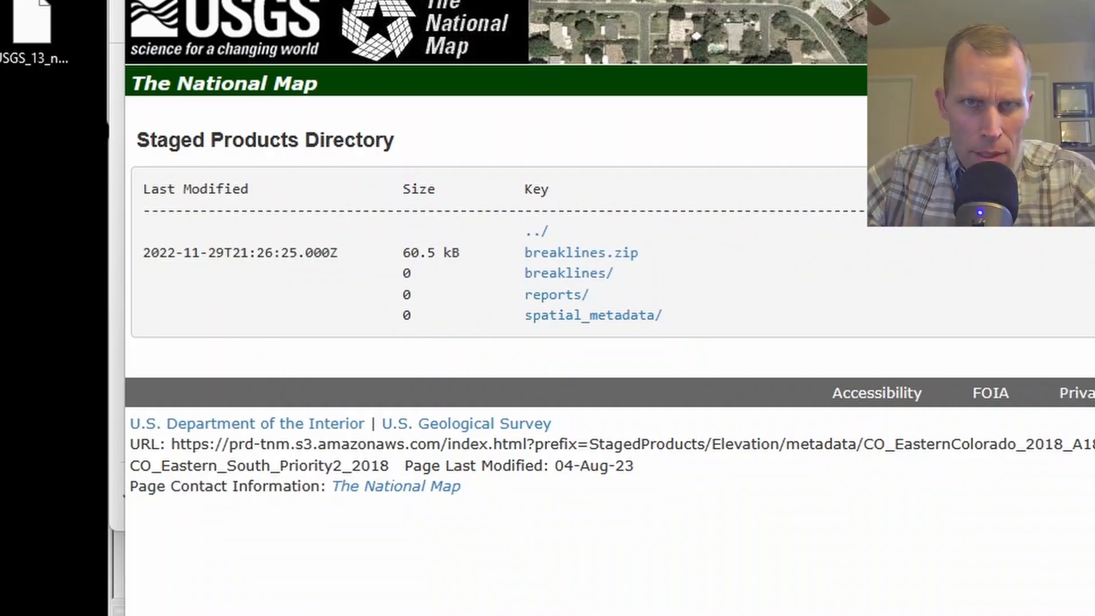
pyautogui.click(570, 2)
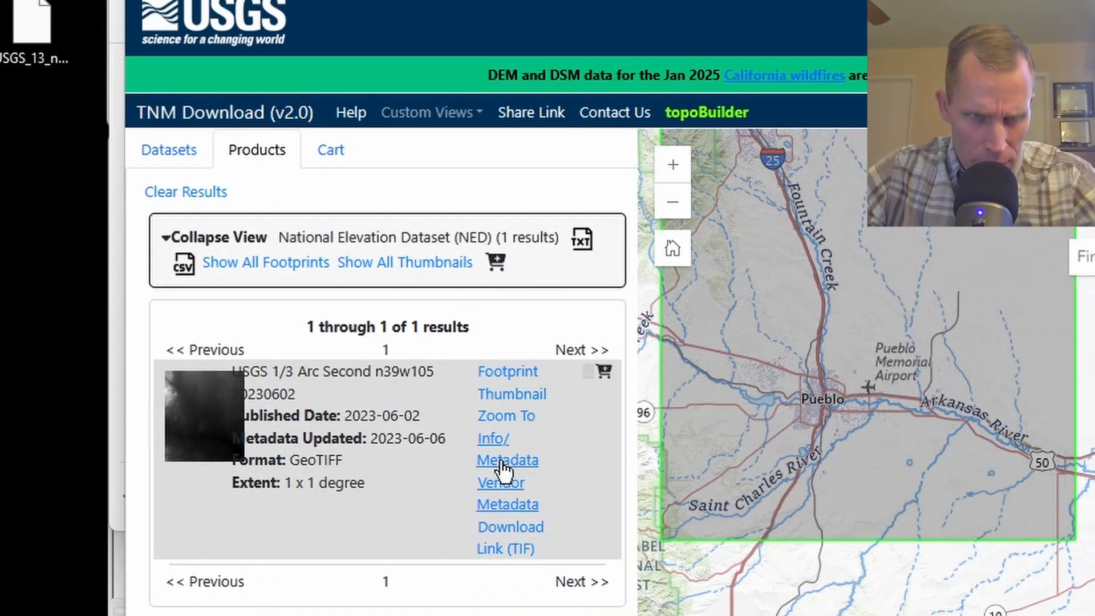
pyautogui.click(501, 460)
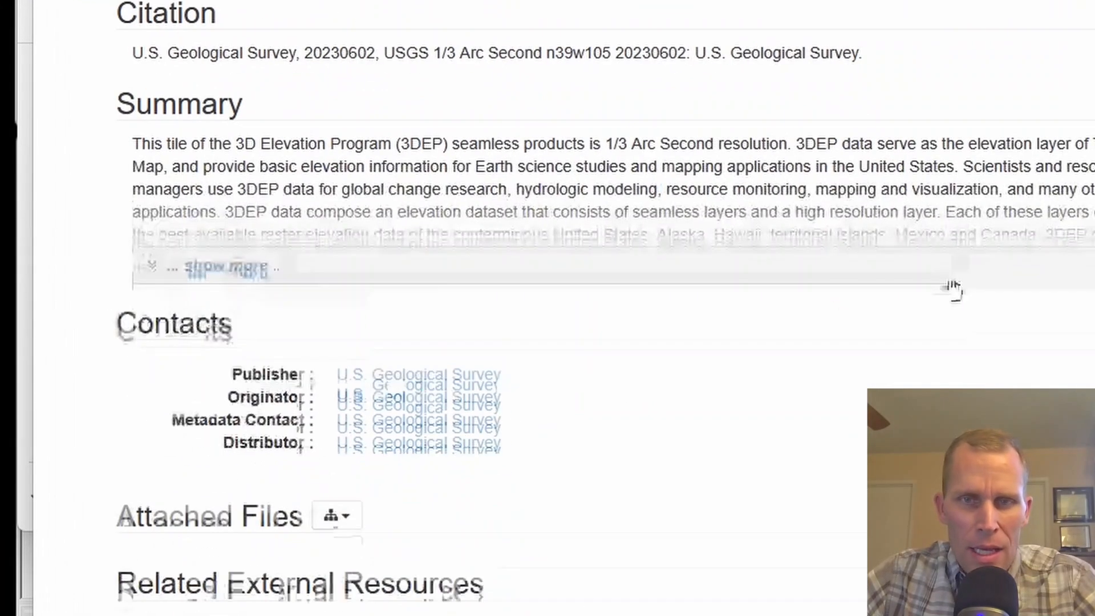
pyautogui.click(952, 285)
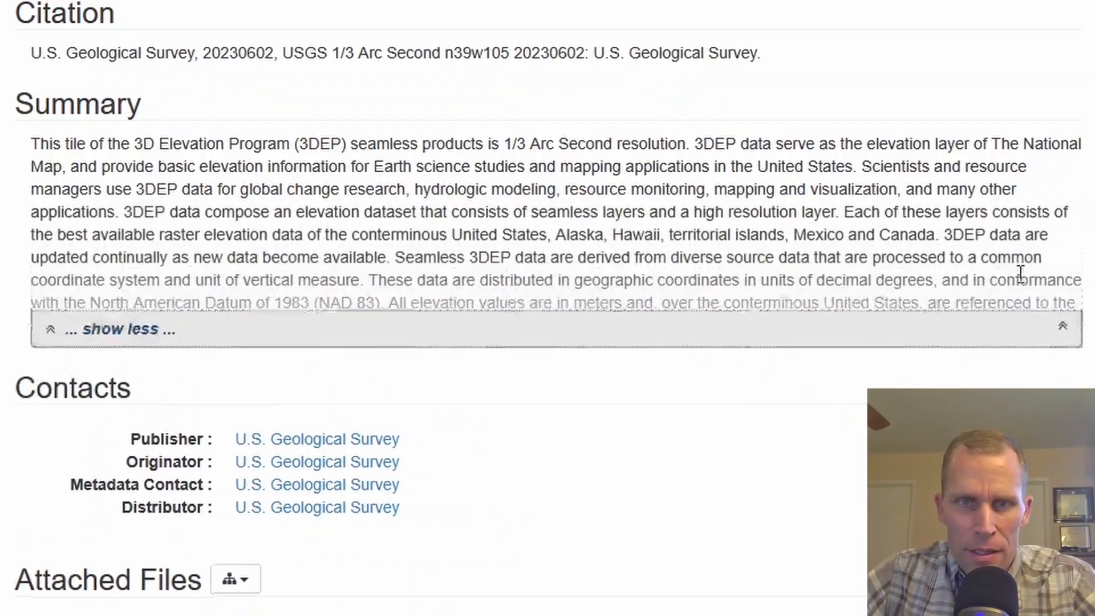
pyautogui.moveTo(390, 304); pyautogui.dragTo(679, 313)
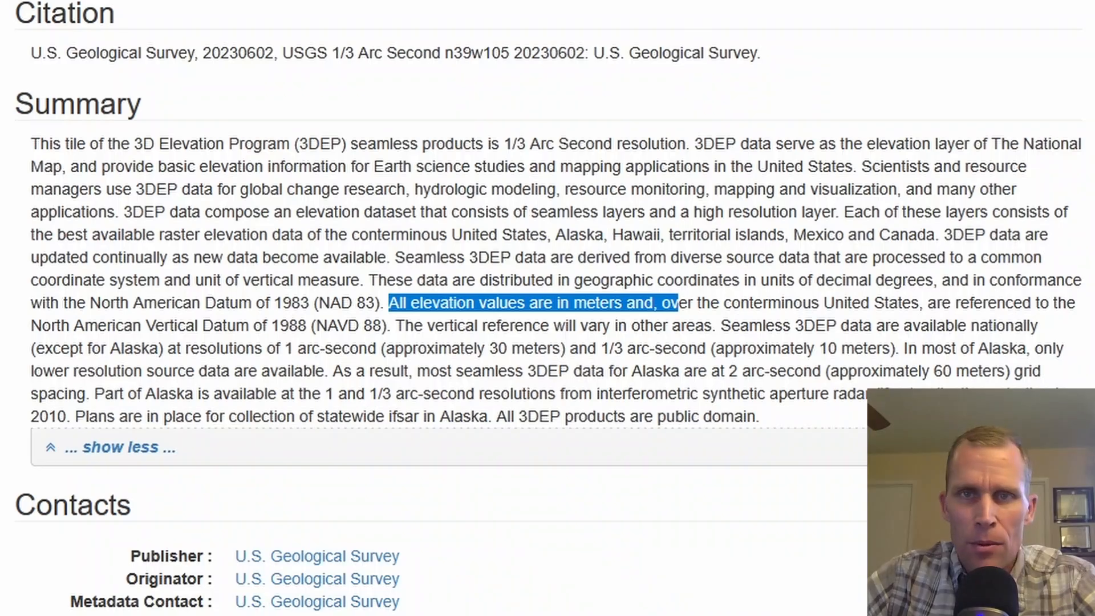
# Put USGS_13_n39w105_20230602.tif into the ras_mapper_data folder and delete the file of the same name left on the desktop.
pyautogui.click(998, 3)
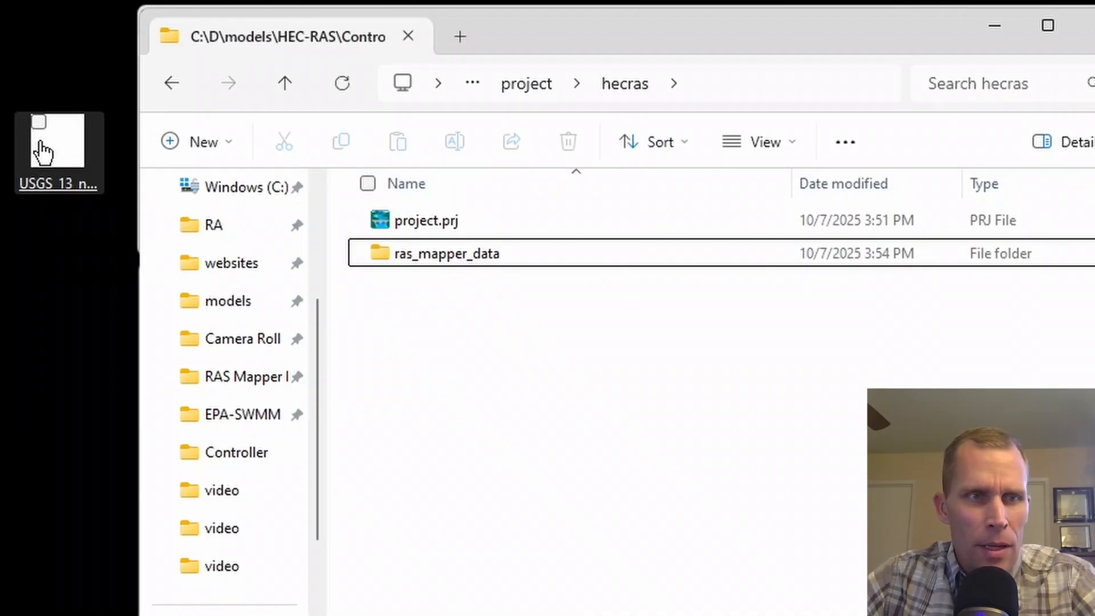
pyautogui.moveTo(44, 143); pyautogui.dragTo(581, 439)
pyautogui.click(465, 257)
pyautogui.doubleClick(465, 258)
pyautogui.moveTo(466, 251); pyautogui.dragTo(457, 324)
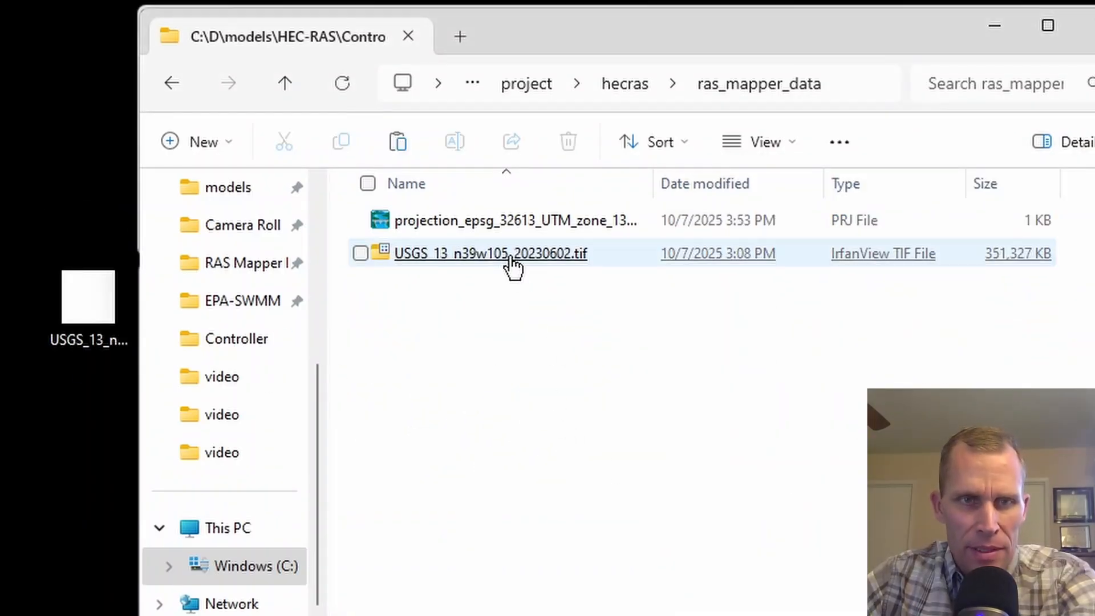
pyautogui.moveTo(34, 168); pyautogui.dragTo(117, 419)
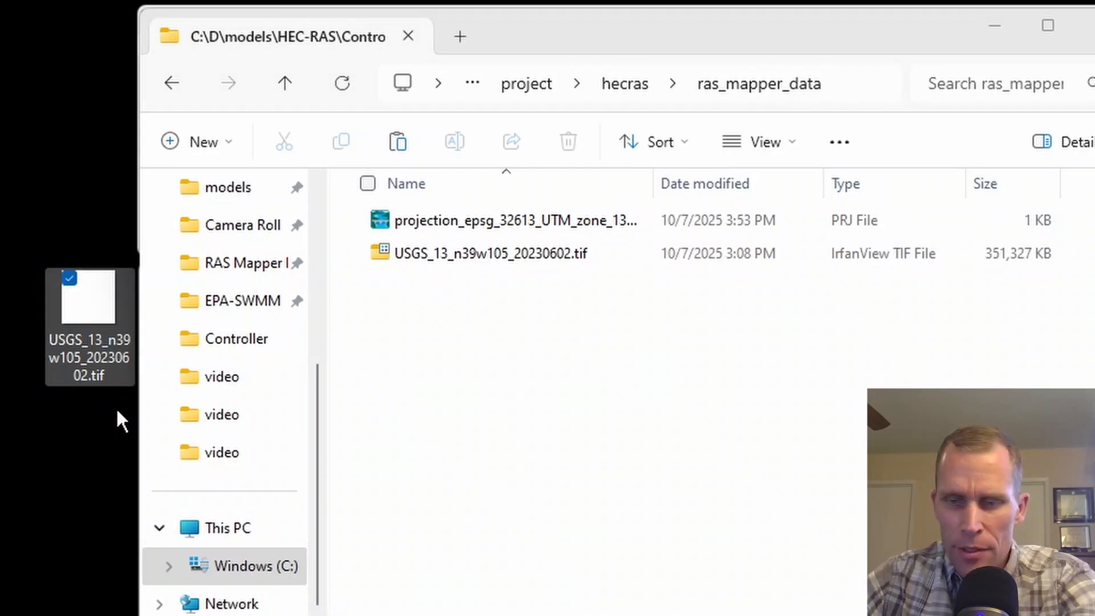
pyautogui.press('Delete')
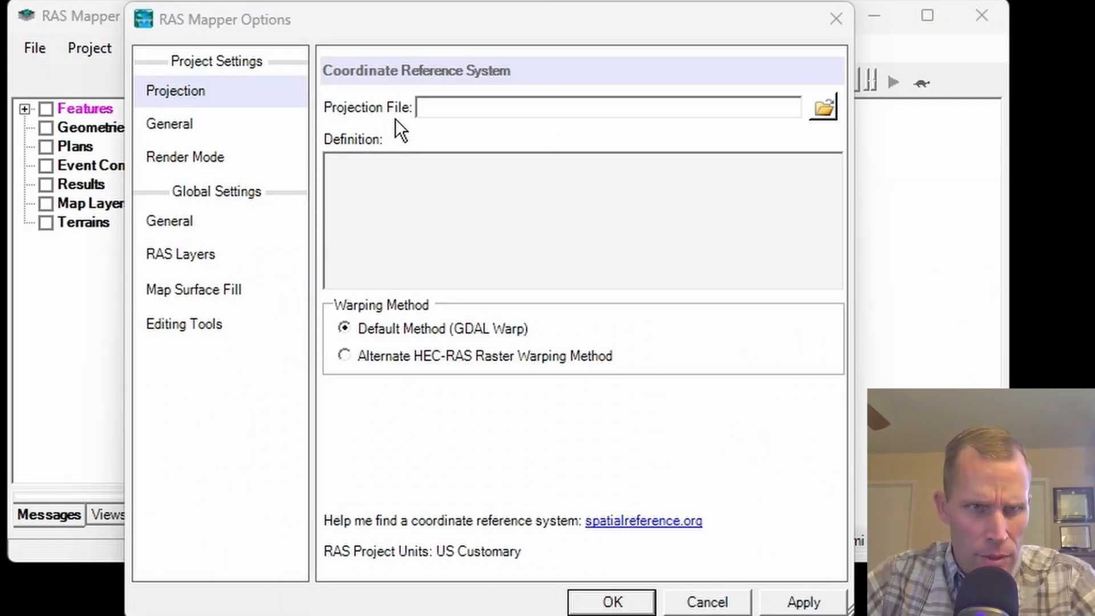
# Set the RAS Mapper projection to projection_epsg_32613_UTM_zone_13N.prj from the ras_mapper_data folder and apply it.
pyautogui.click(823, 107)
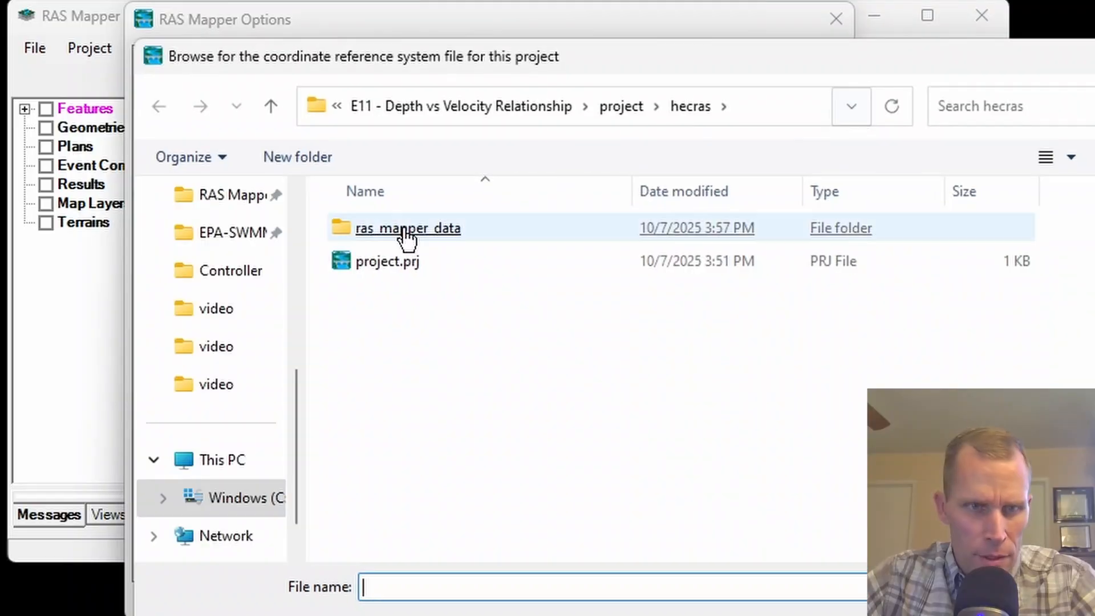
pyautogui.doubleClick(408, 229)
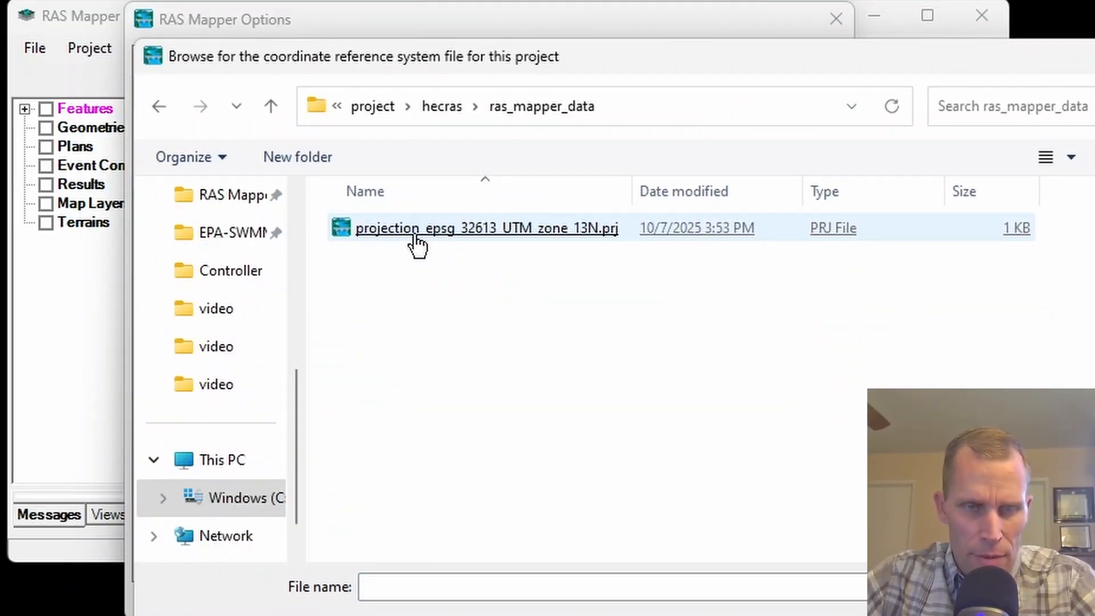
pyautogui.doubleClick(446, 231)
pyautogui.click(803, 602)
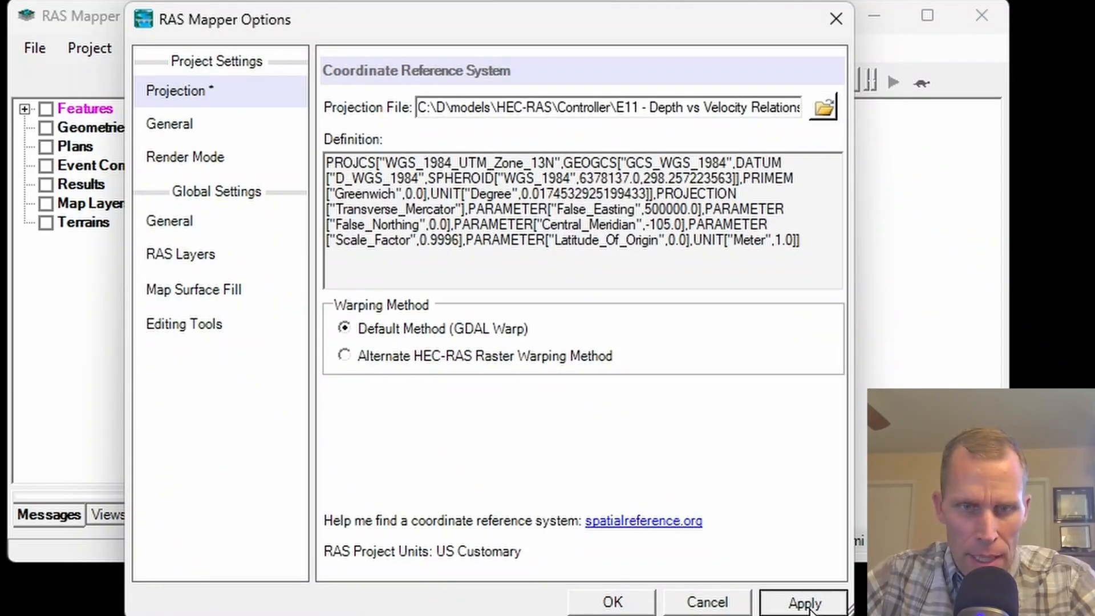
pyautogui.click(613, 605)
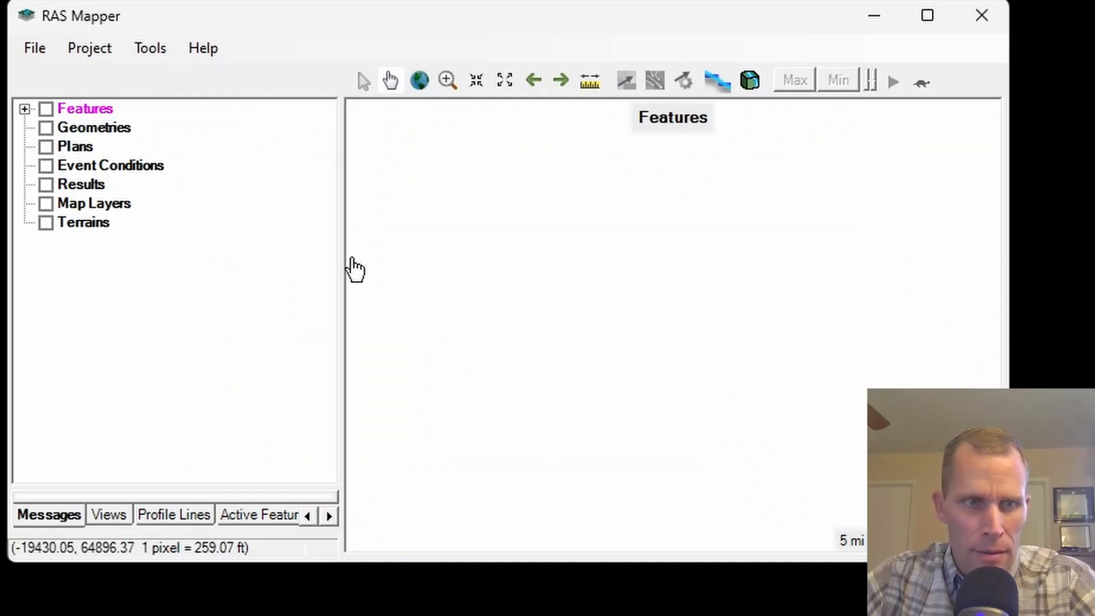
# Start a new RAS terrain and add USGS_13_n39w105_20230602.tif from the ras_mapper_data folder as its input file.
pyautogui.click(84, 223)
pyautogui.rightClick(84, 224)
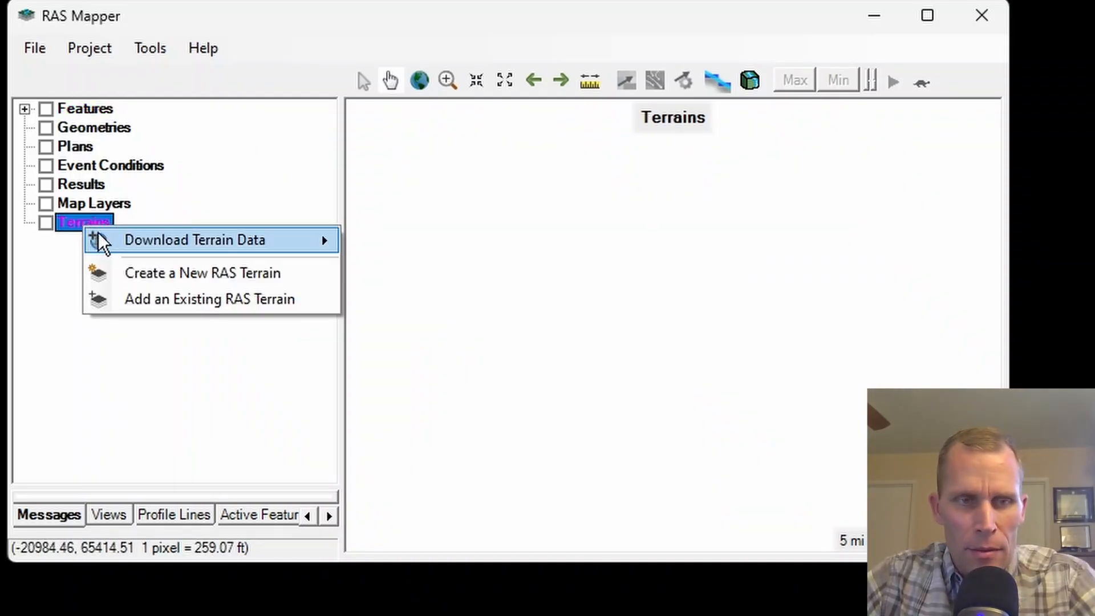
pyautogui.click(169, 273)
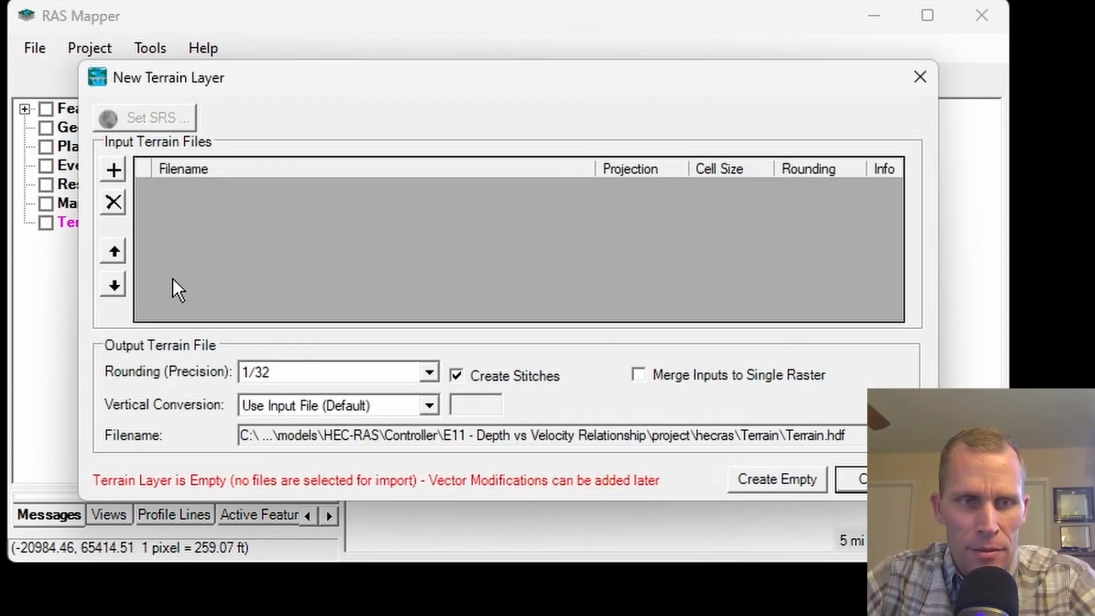
pyautogui.click(113, 170)
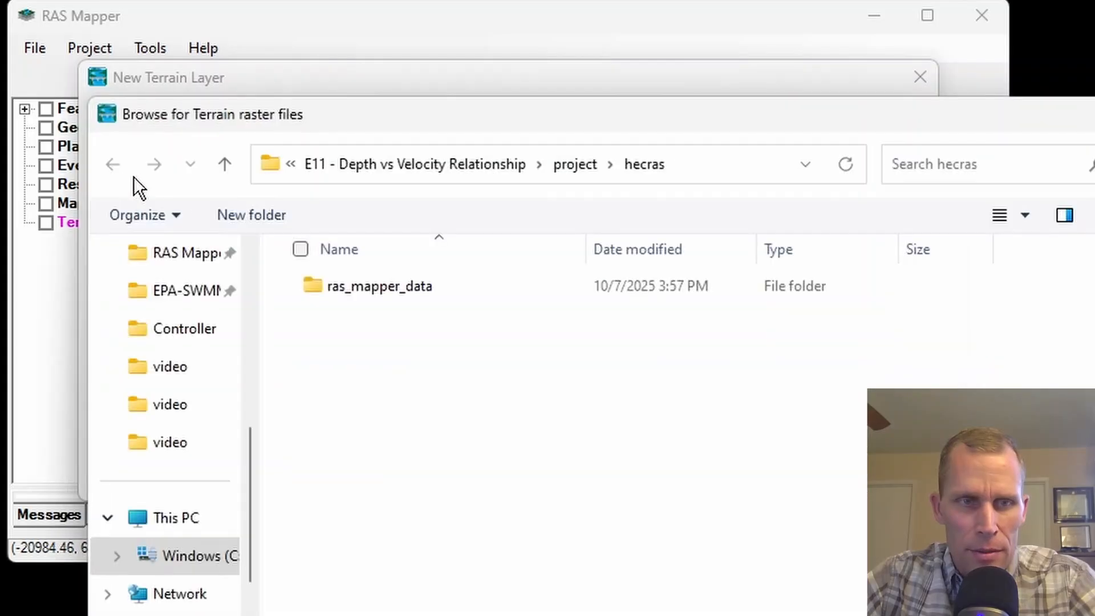
pyautogui.doubleClick(393, 294)
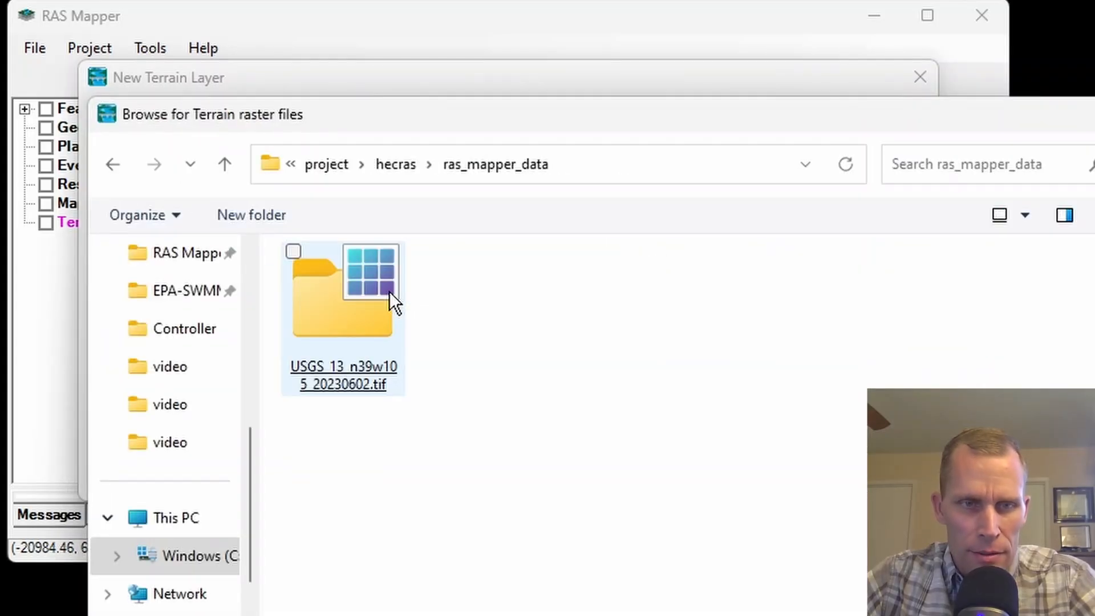
pyautogui.doubleClick(357, 323)
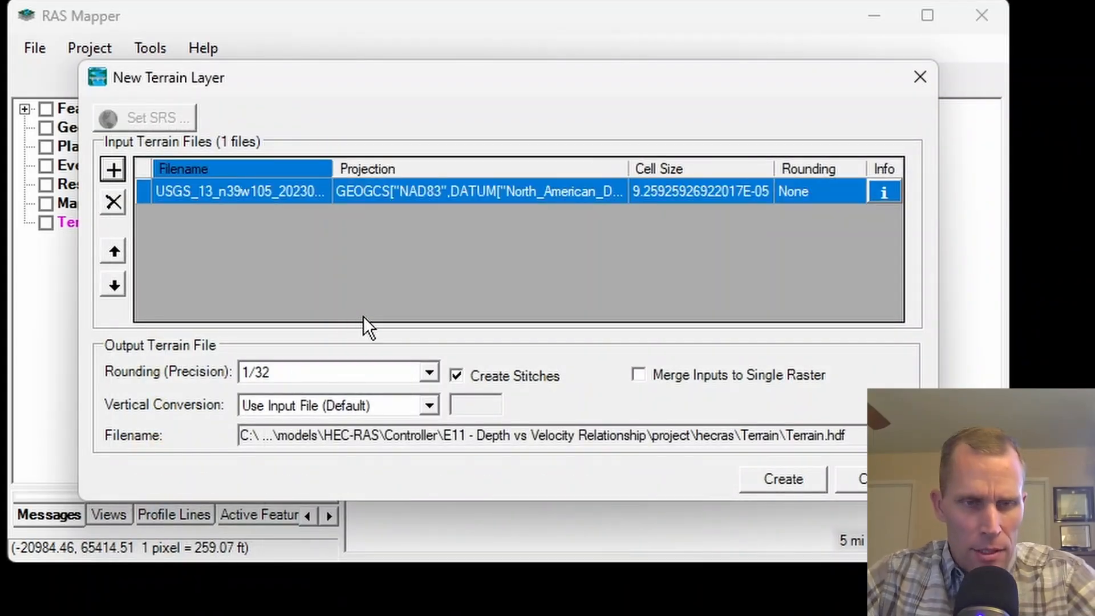
# Set the terrain's vertical conversion to Meters to Feet and create the terrain layer.
pyautogui.click(429, 406)
pyautogui.click(335, 445)
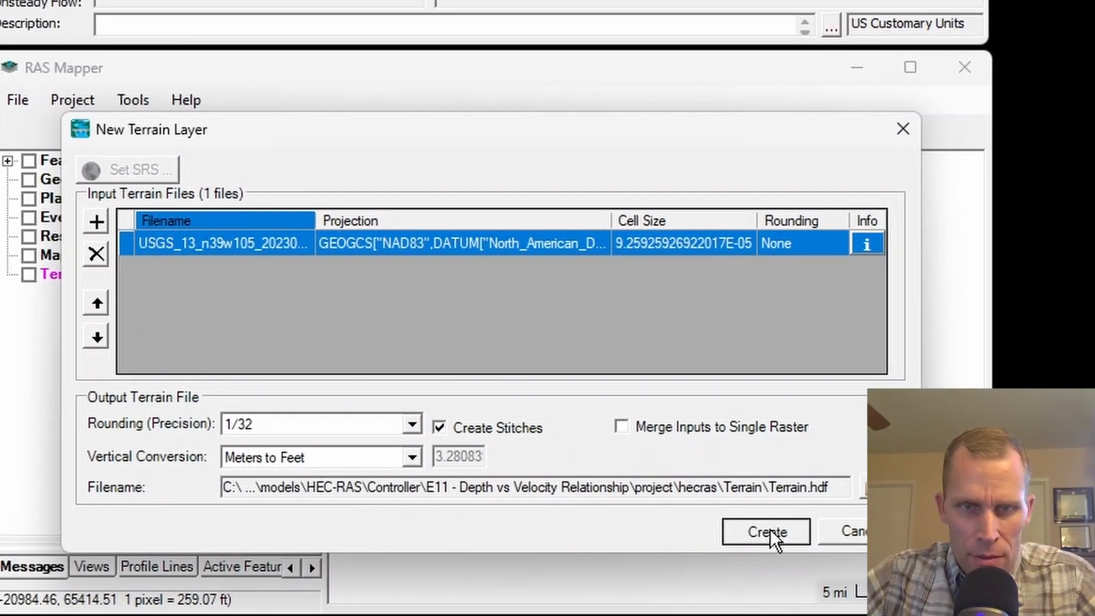
pyautogui.click(771, 482)
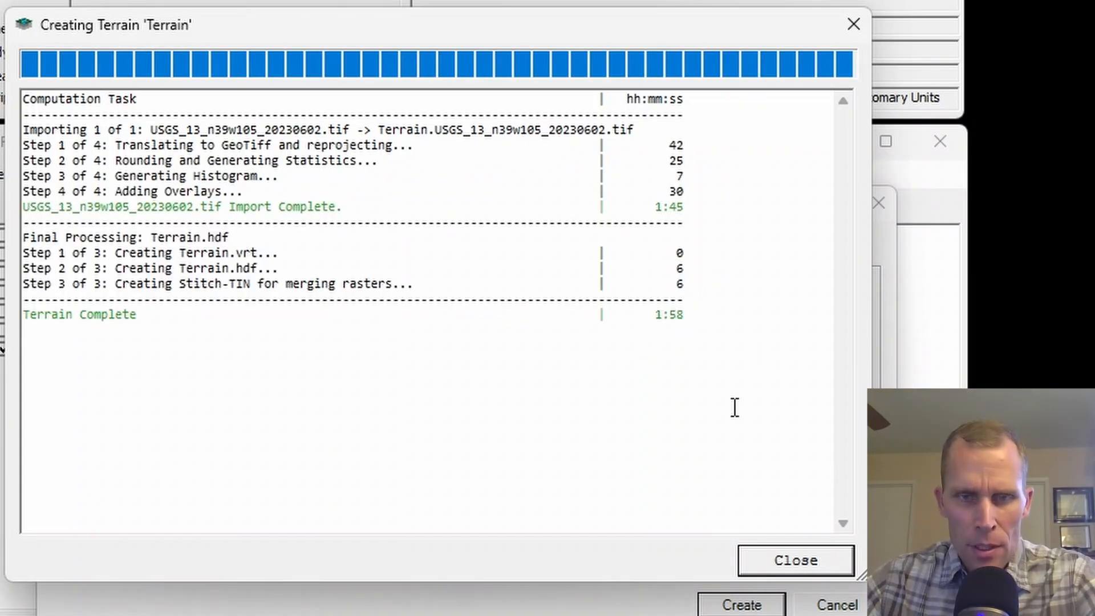
pyautogui.click(789, 552)
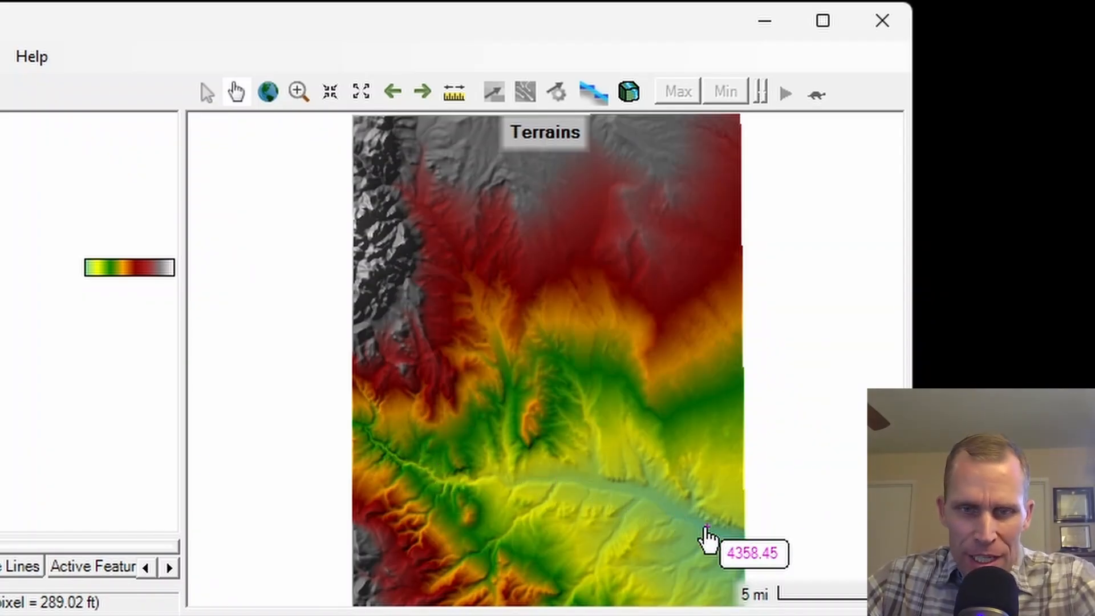
# Frame the terrain on the Arkansas River valley and create a new geometry named base.
pyautogui.scroll(2, 631, 538)
pyautogui.scroll(2, 632, 536)
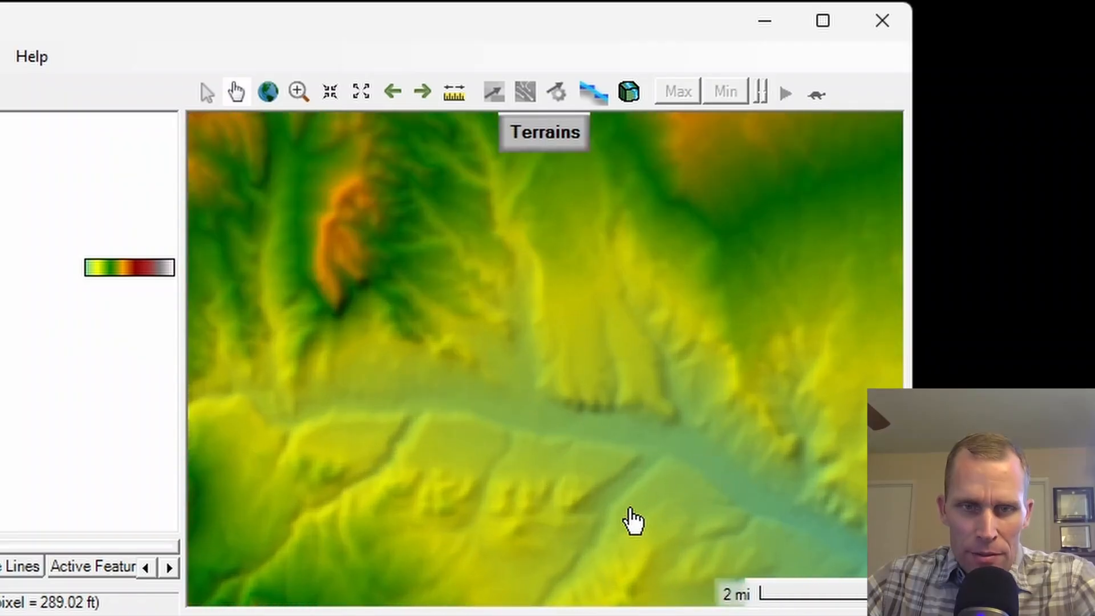
pyautogui.scroll(1, 557, 448)
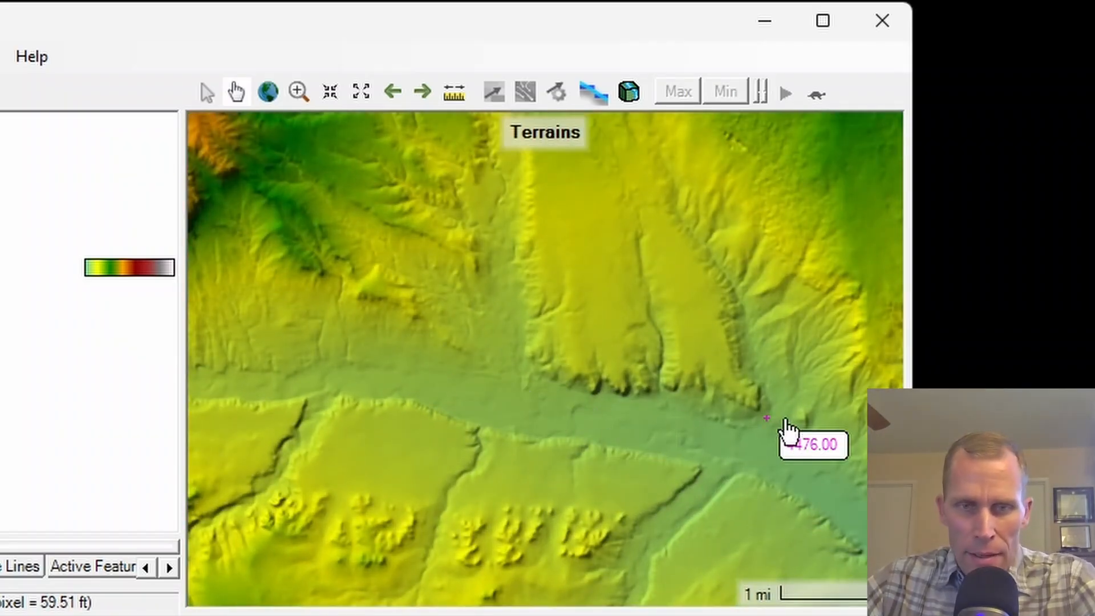
pyautogui.scroll(1, 659, 403)
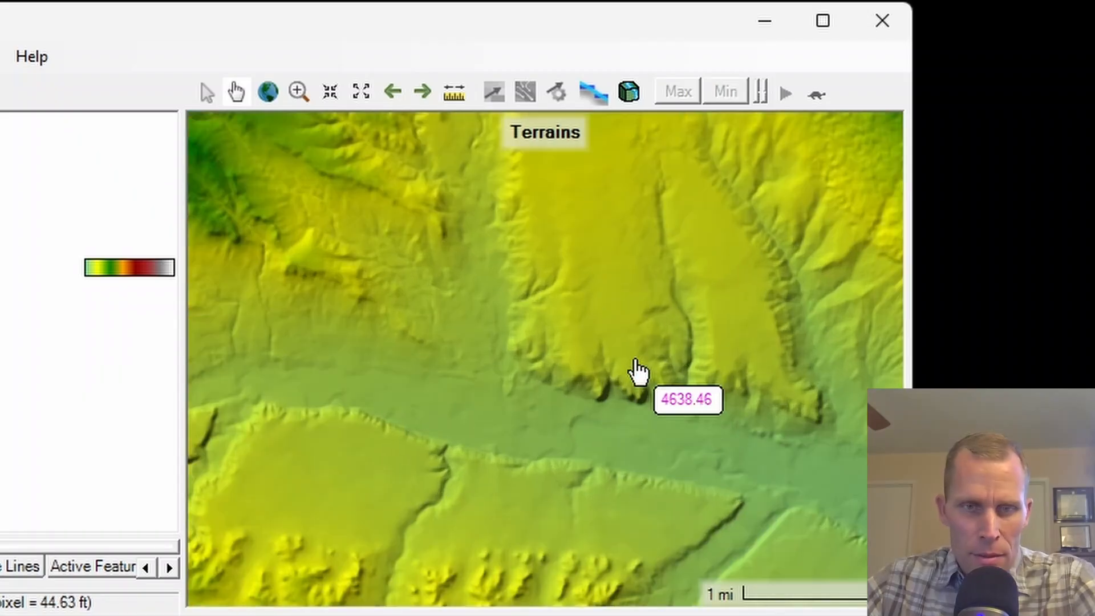
pyautogui.moveTo(638, 372); pyautogui.dragTo(572, 266)
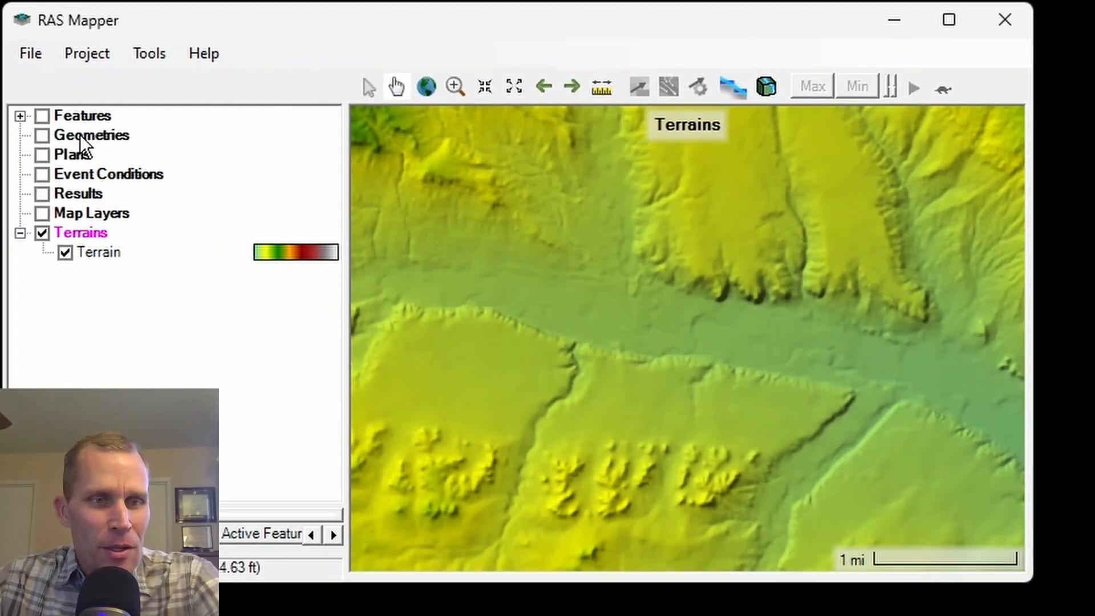
pyautogui.rightClick(18, 139)
pyautogui.click(137, 150)
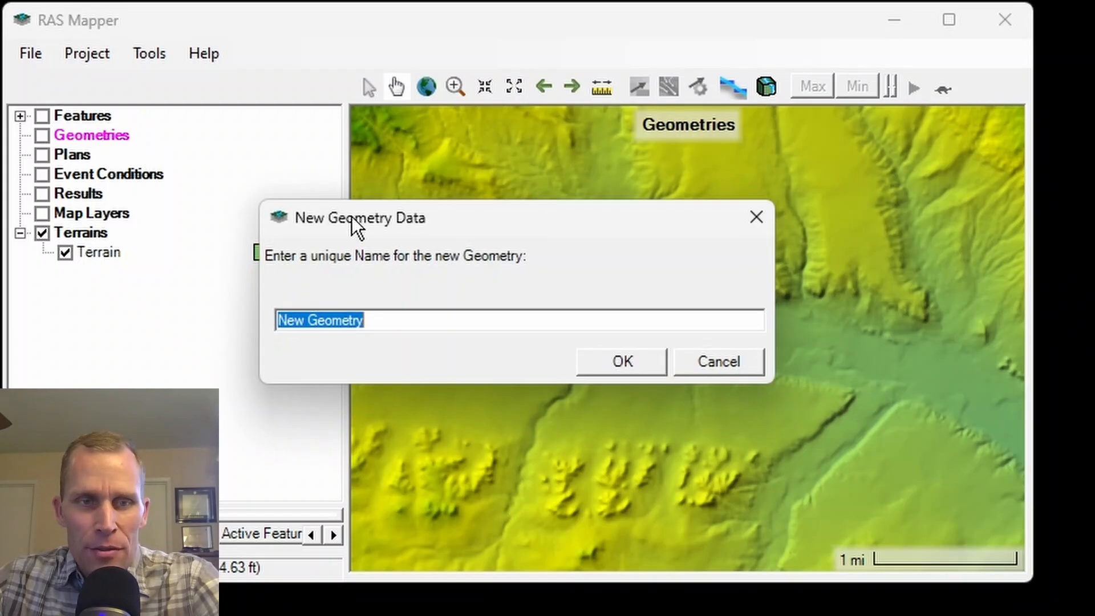
pyautogui.moveTo(387, 197); pyautogui.dragTo(348, 145)
pyautogui.write('base')
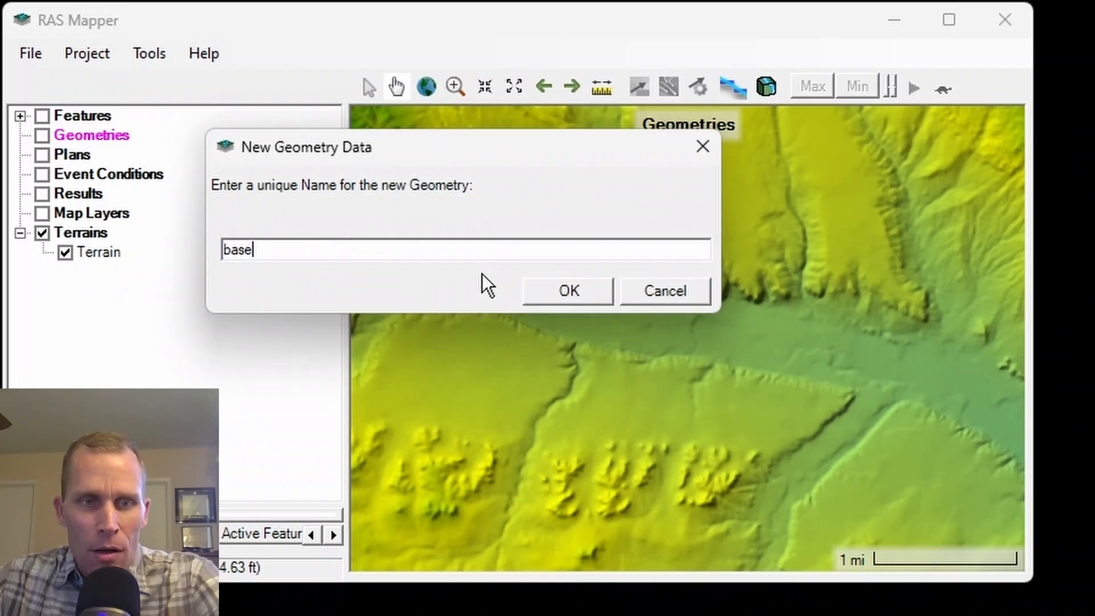
pyautogui.click(585, 299)
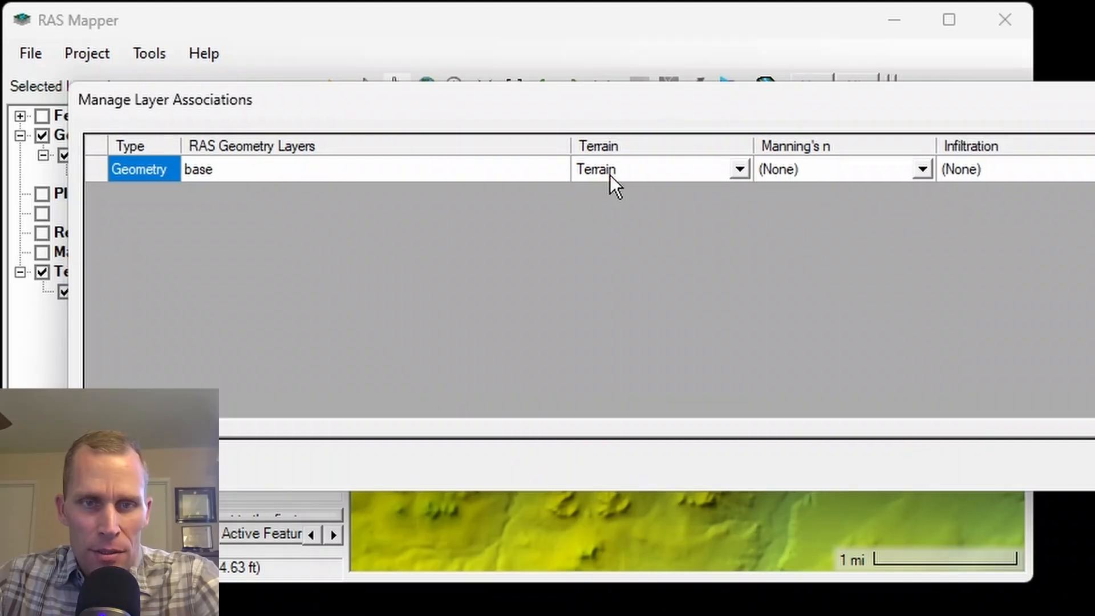
# Associate the base geometry with the Terrain layer and close the layer associations.
pyautogui.click(616, 174)
pyautogui.click(618, 190)
pyautogui.click(1089, 465)
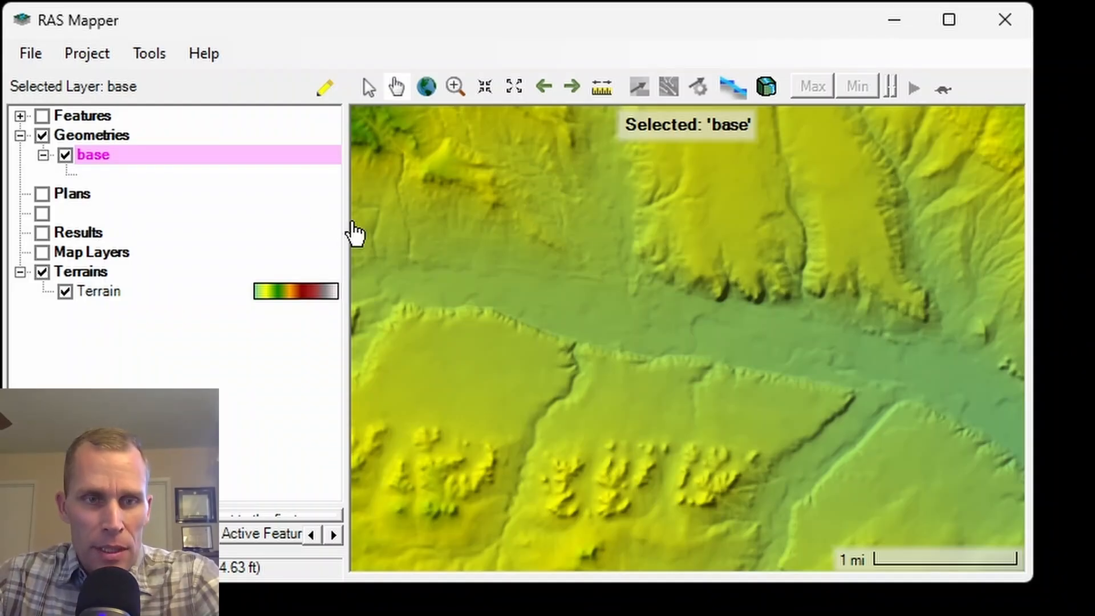
# Start editing the base geometry, show and expand its Rivers layer, and make it the active layer.
pyautogui.rightClick(98, 154)
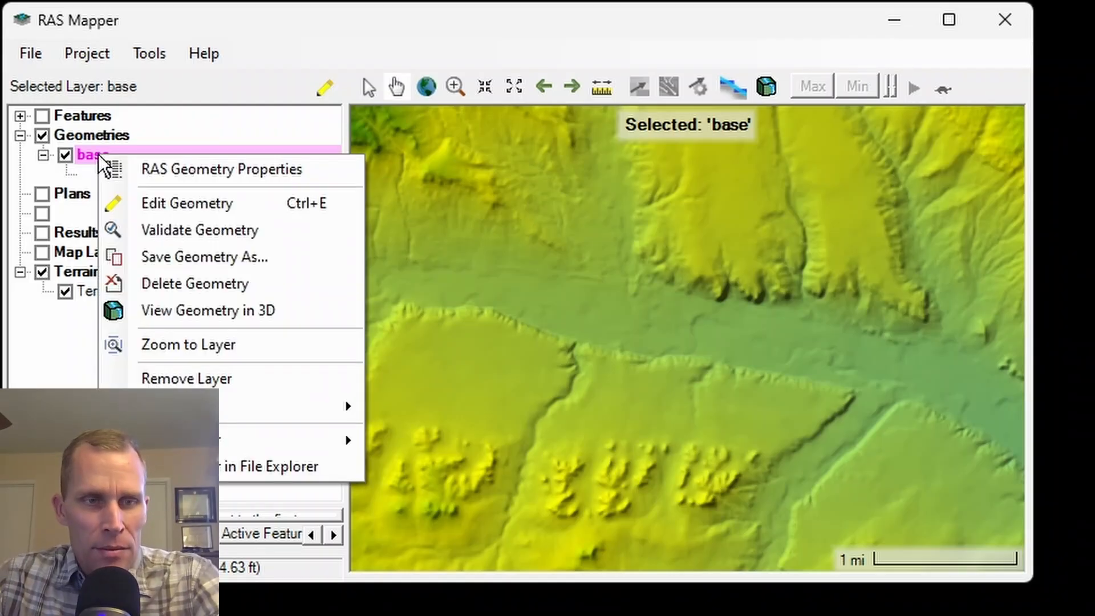
pyautogui.click(167, 203)
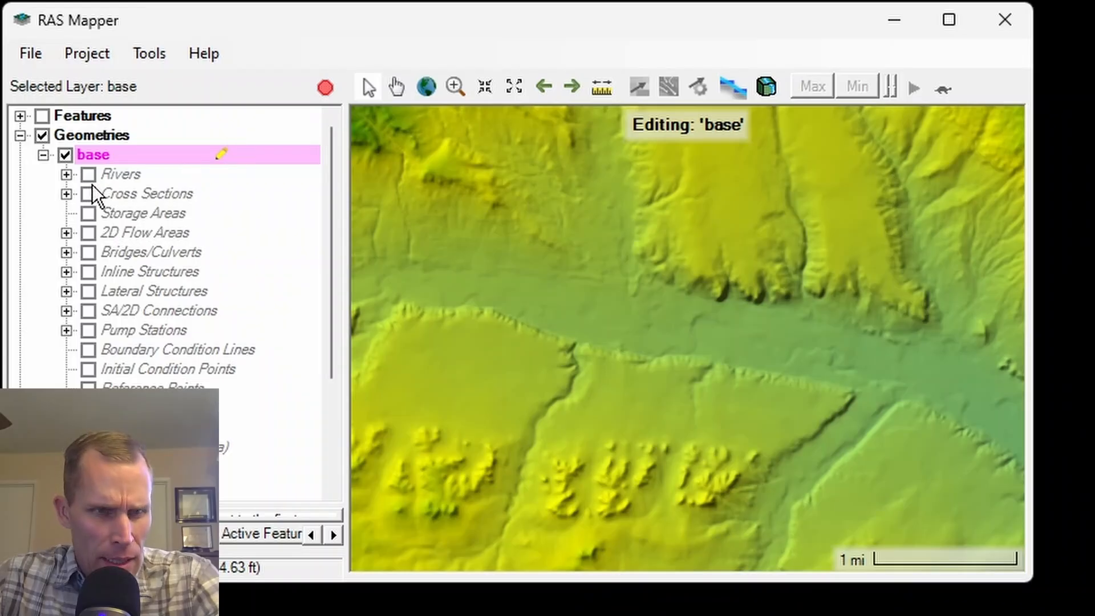
pyautogui.click(87, 176)
pyautogui.click(66, 175)
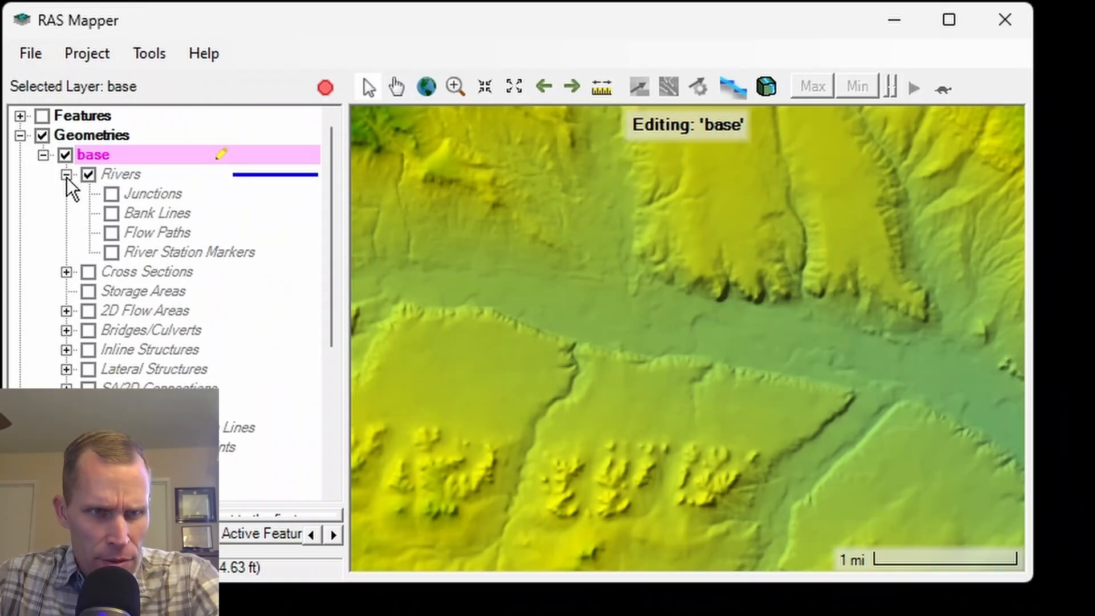
pyautogui.click(127, 176)
# Draw the river centerline from upstream in the west to downstream in the southeast, following the valley floor through its bends.
pyautogui.scroll(2, 547, 296)
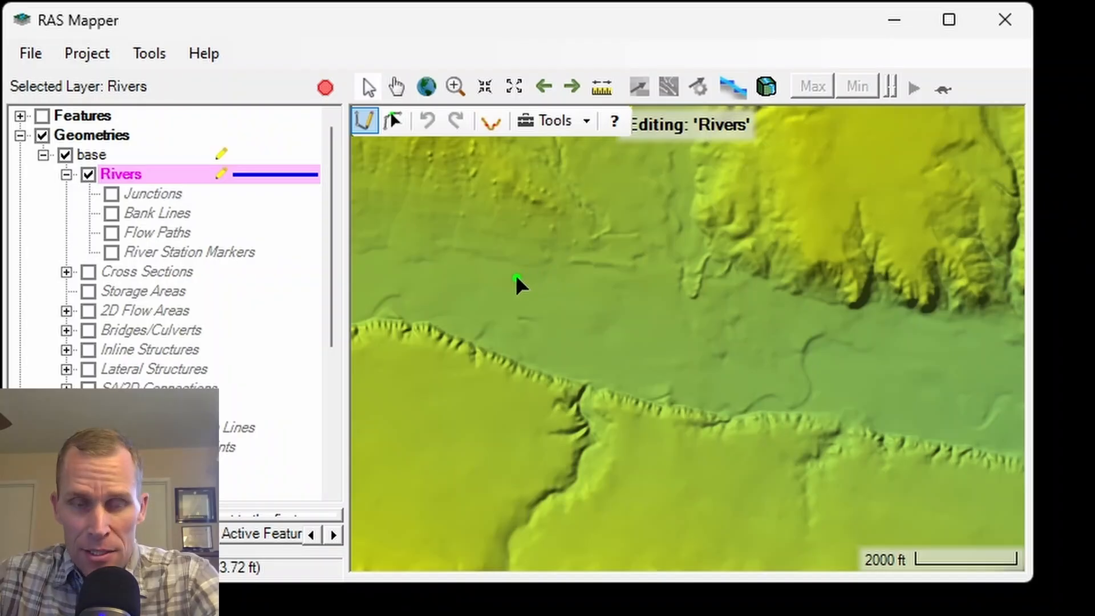
pyautogui.click(485, 267)
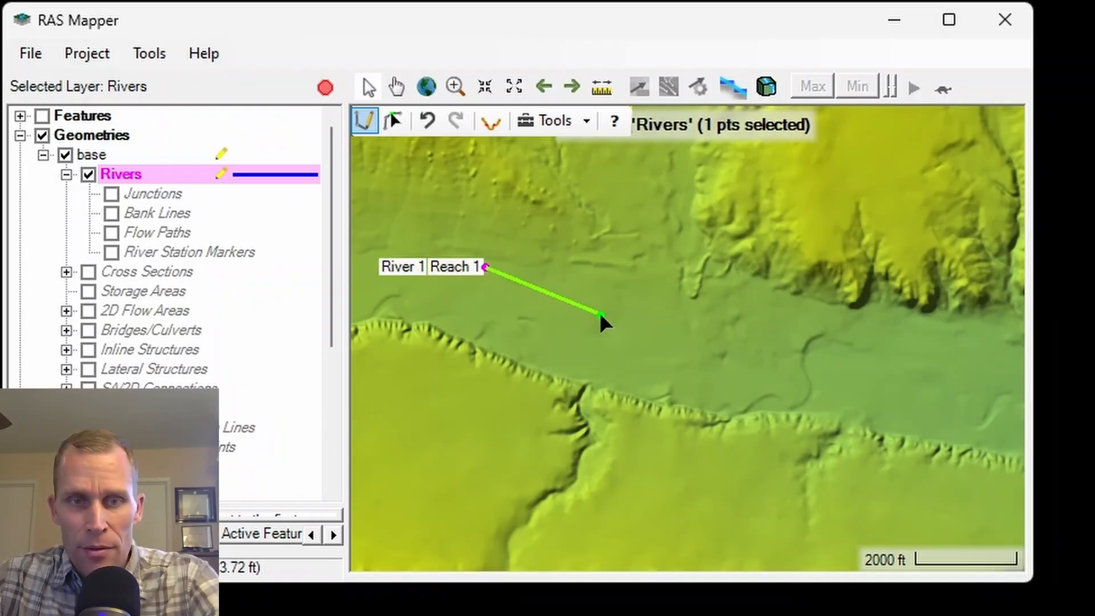
pyautogui.click(611, 320)
pyautogui.click(814, 357)
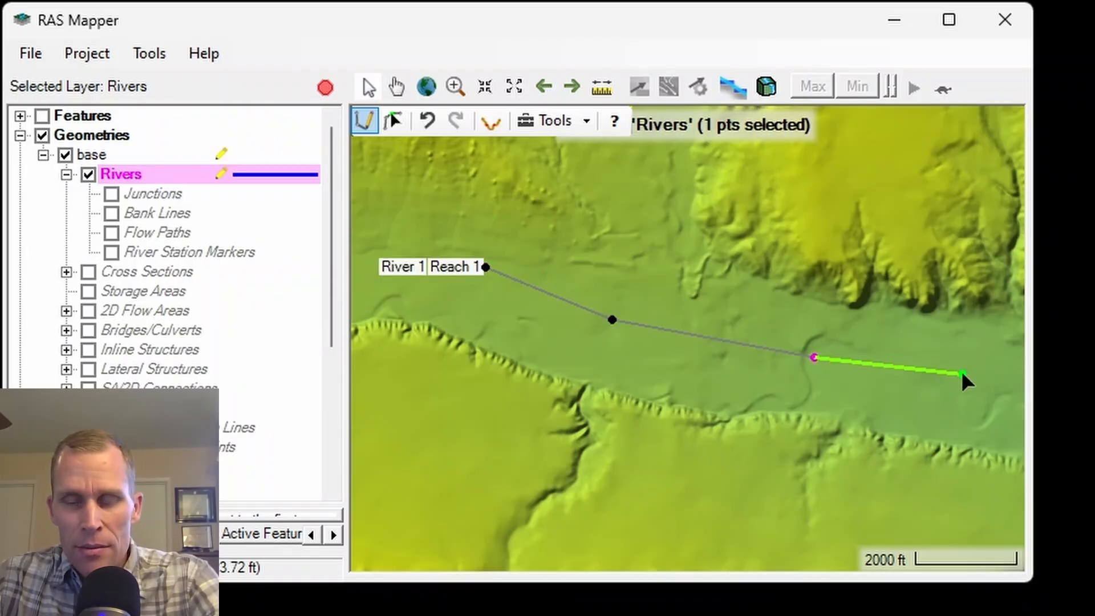
pyautogui.click(877, 376)
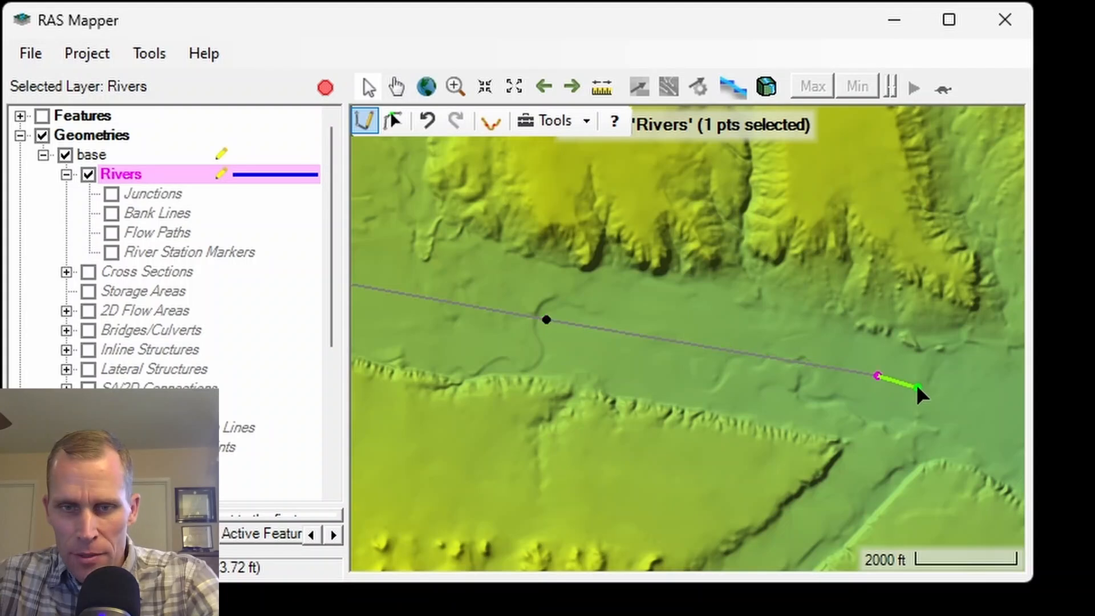
pyautogui.click(960, 402)
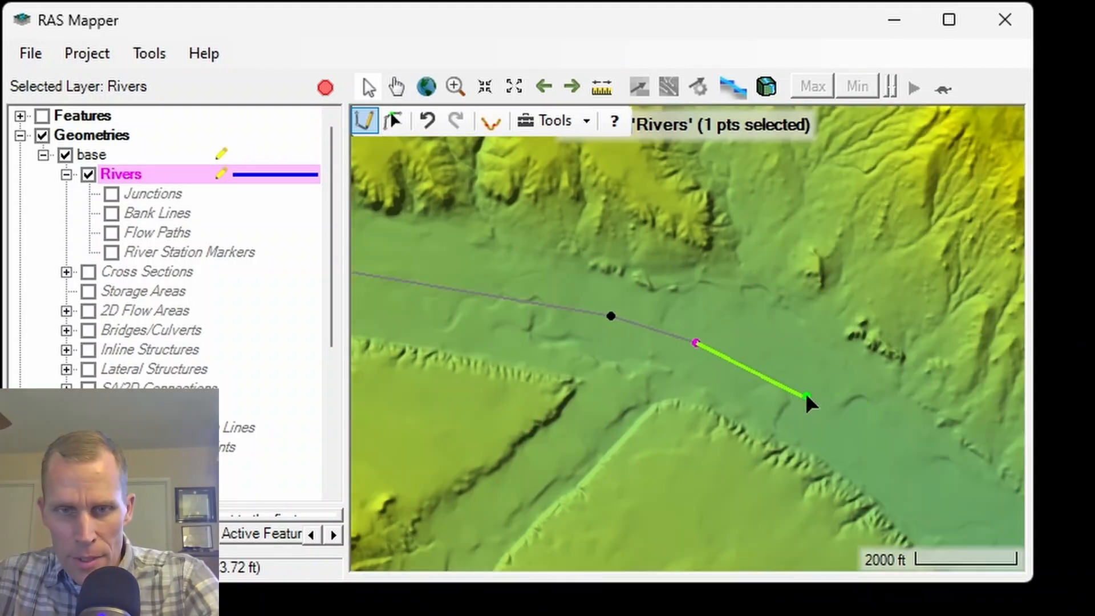
pyautogui.click(817, 393)
pyautogui.click(881, 444)
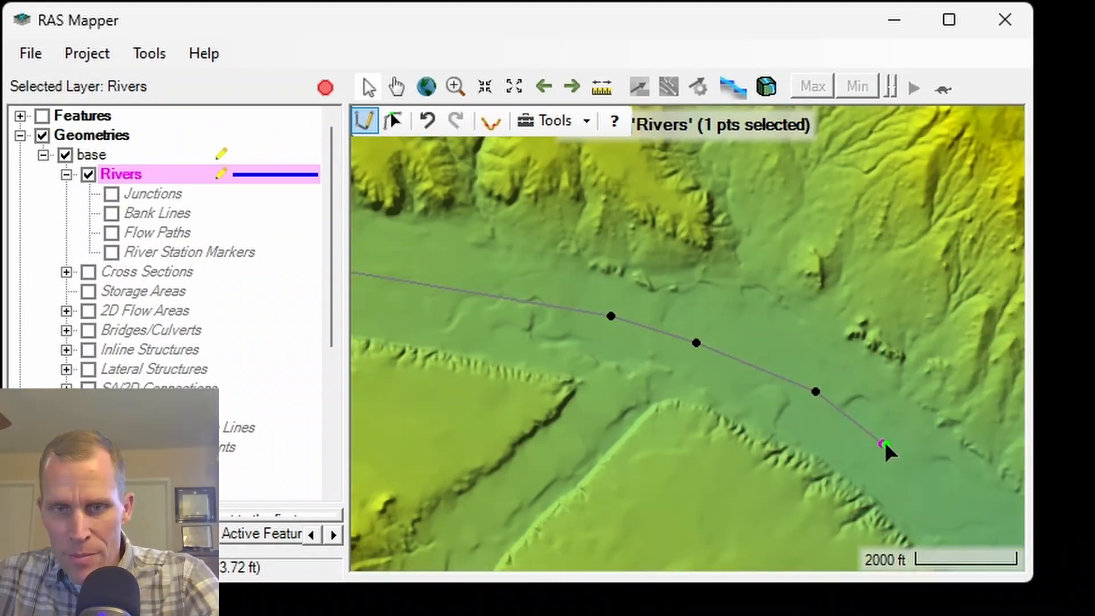
pyautogui.click(946, 499)
pyautogui.click(778, 412)
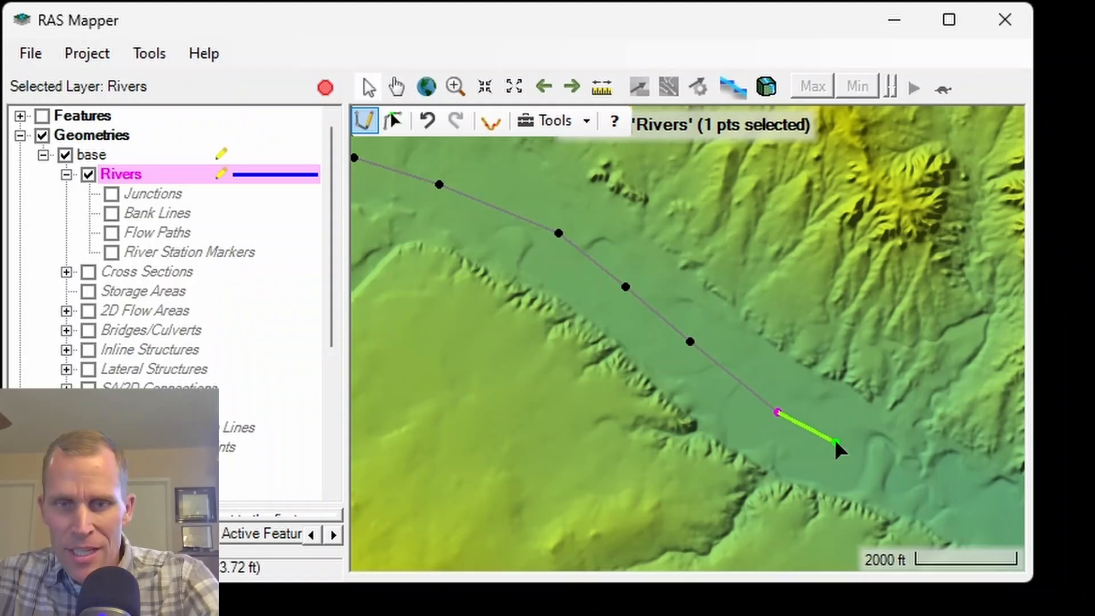
pyautogui.doubleClick(925, 483)
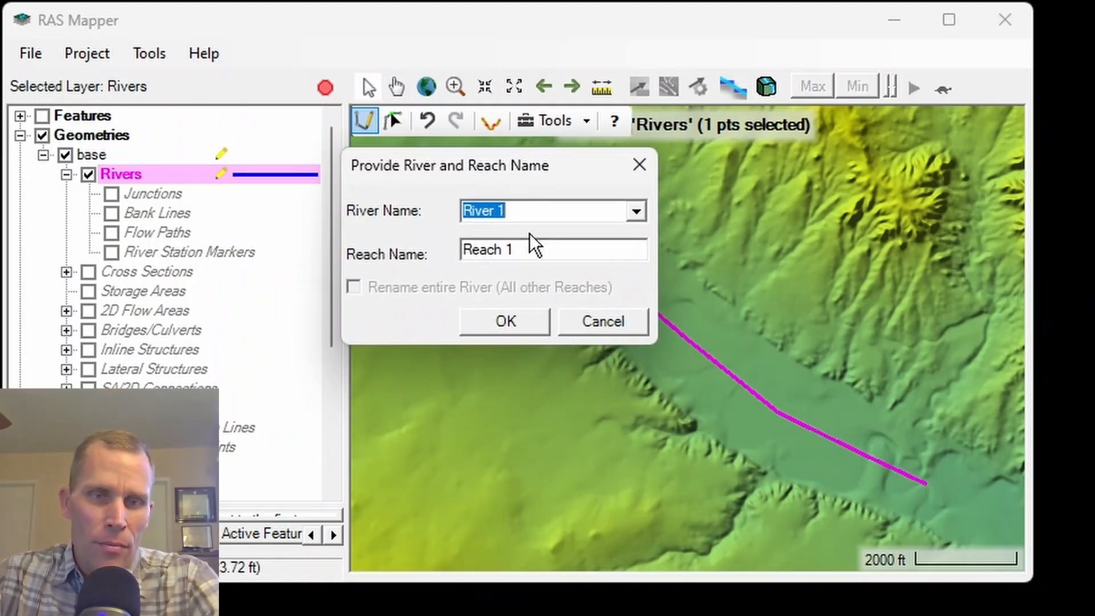
# Name the new river River A and keep Reach 1 as its reach name.
pyautogui.click(541, 210)
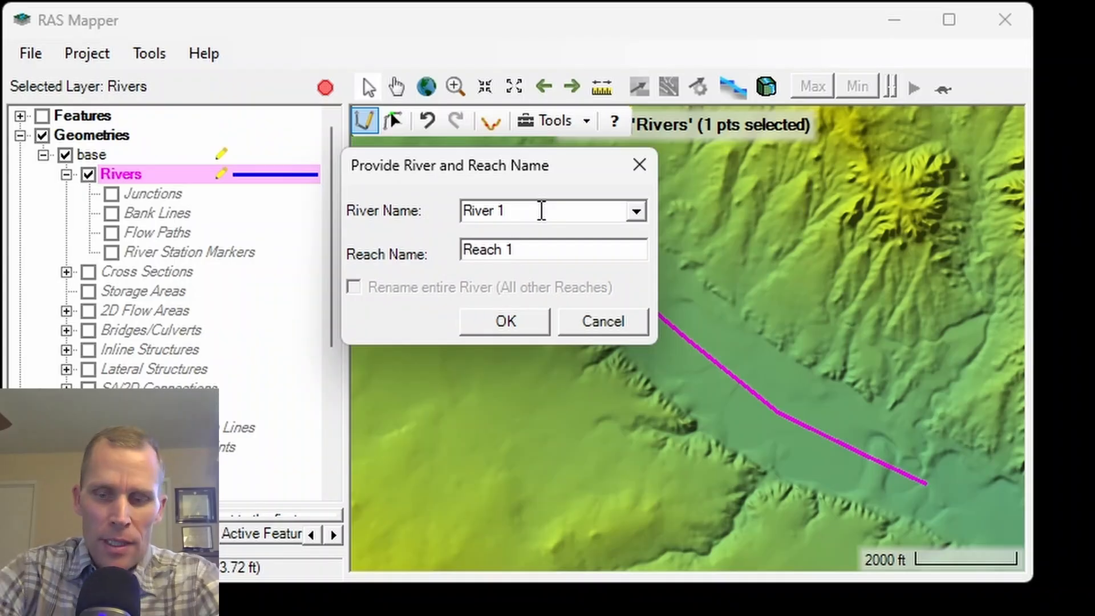
pyautogui.hotkey('shift', 'Left')
pyautogui.write('A')
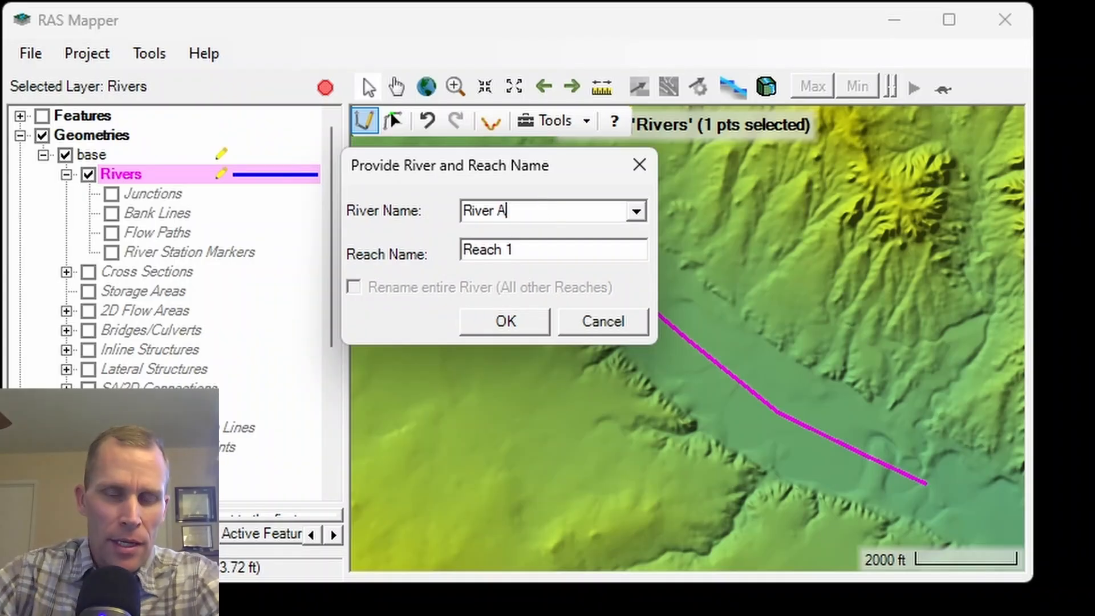
pyautogui.click(530, 321)
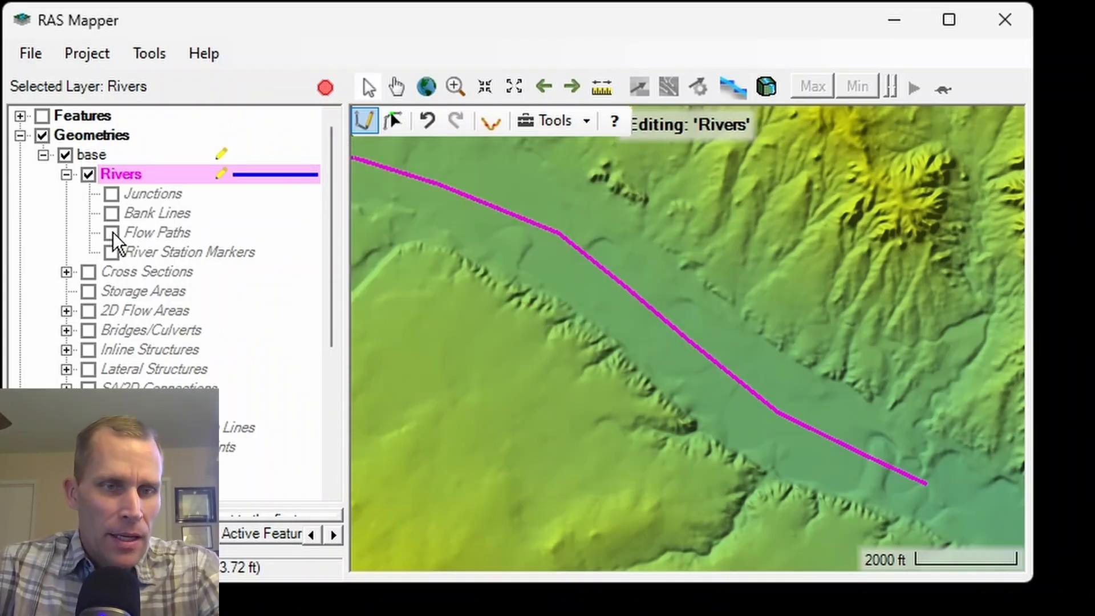
# On the Bank Lines layer, draw the south bank line along the bluff edge from the river's downstream end to its upstream end.
pyautogui.click(137, 216)
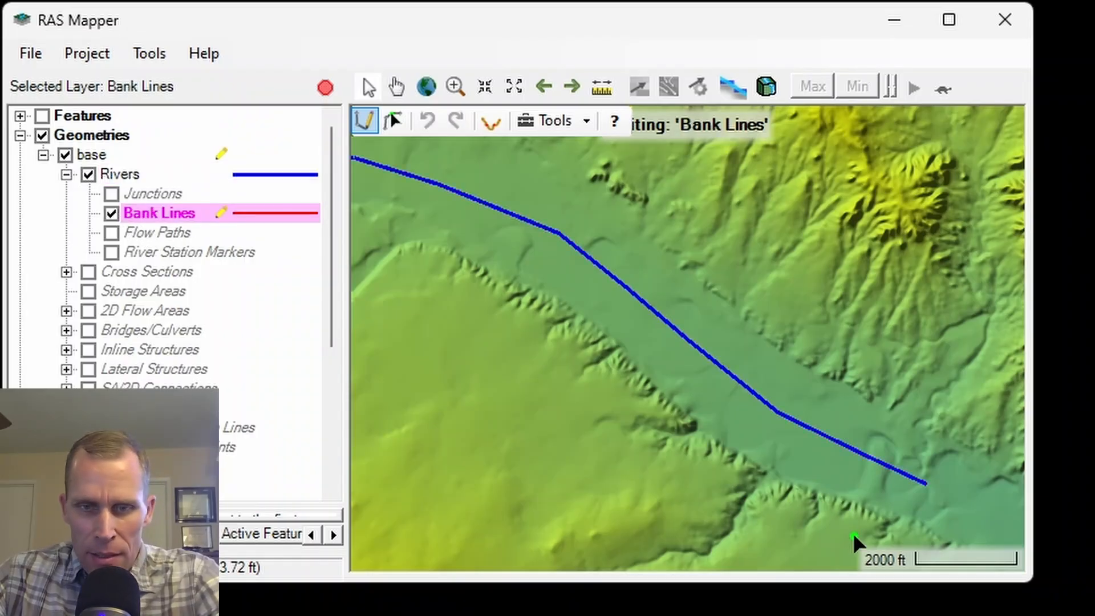
pyautogui.click(877, 529)
pyautogui.click(755, 481)
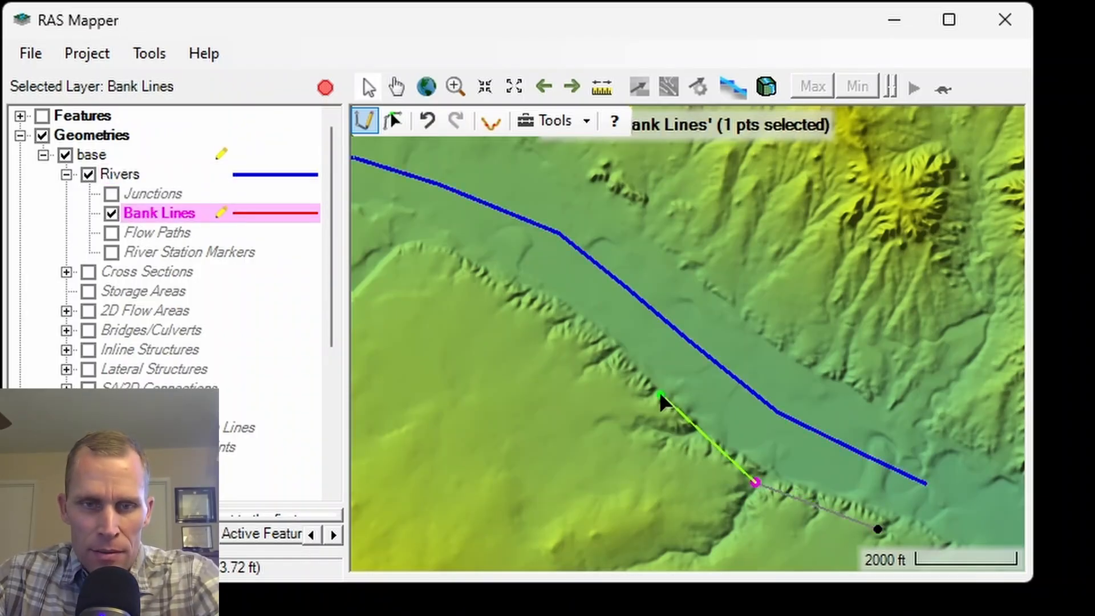
pyautogui.click(638, 392)
pyautogui.click(542, 311)
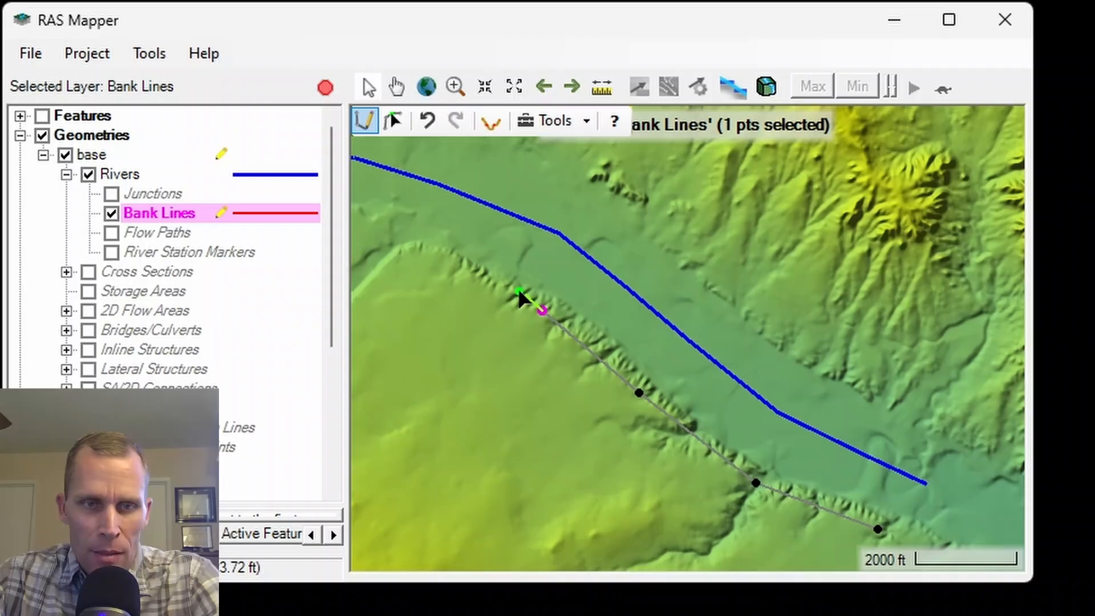
pyautogui.doubleClick(431, 240)
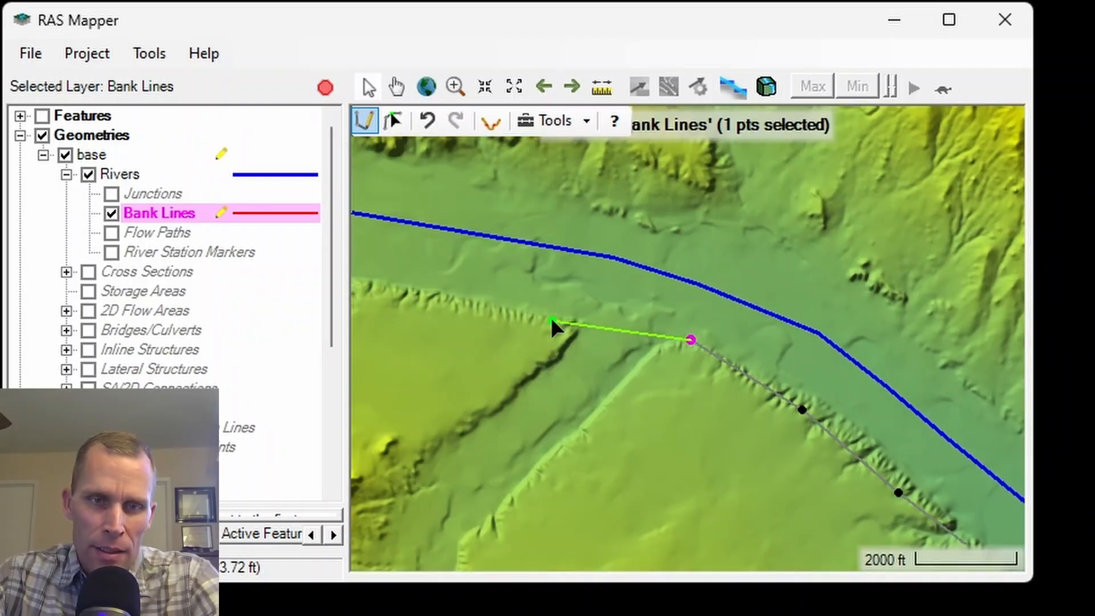
pyautogui.click(548, 324)
pyautogui.click(478, 310)
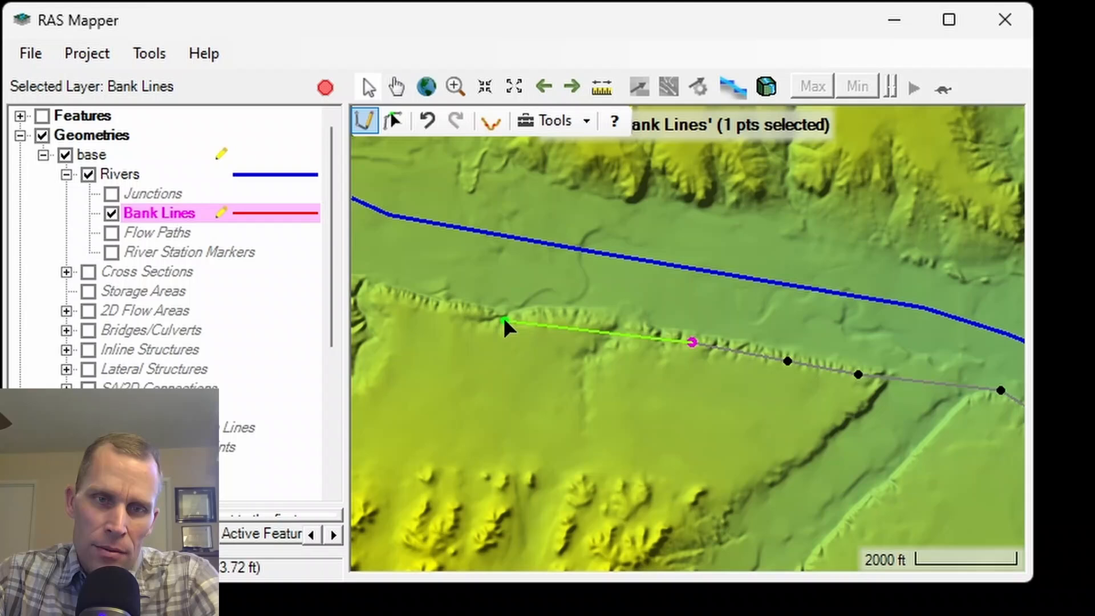
pyautogui.click(500, 320)
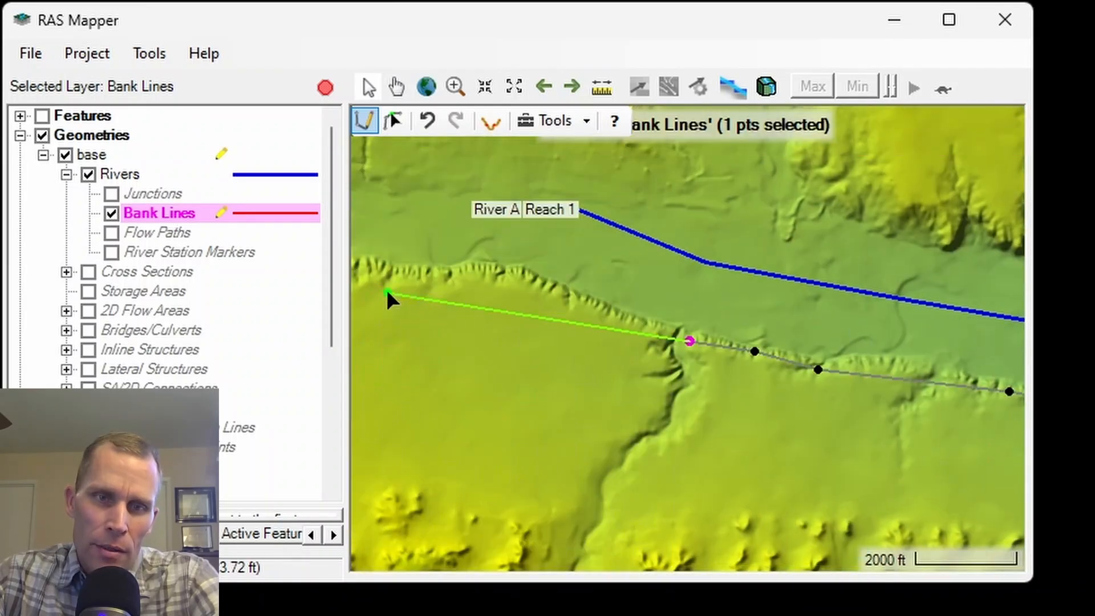
pyautogui.click(579, 304)
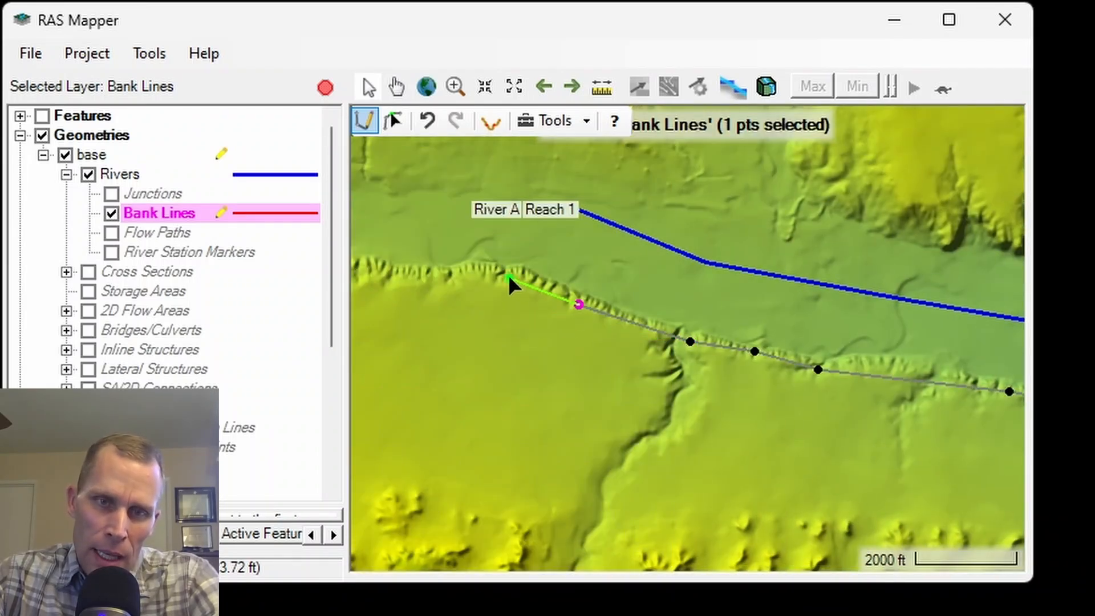
pyautogui.doubleClick(509, 278)
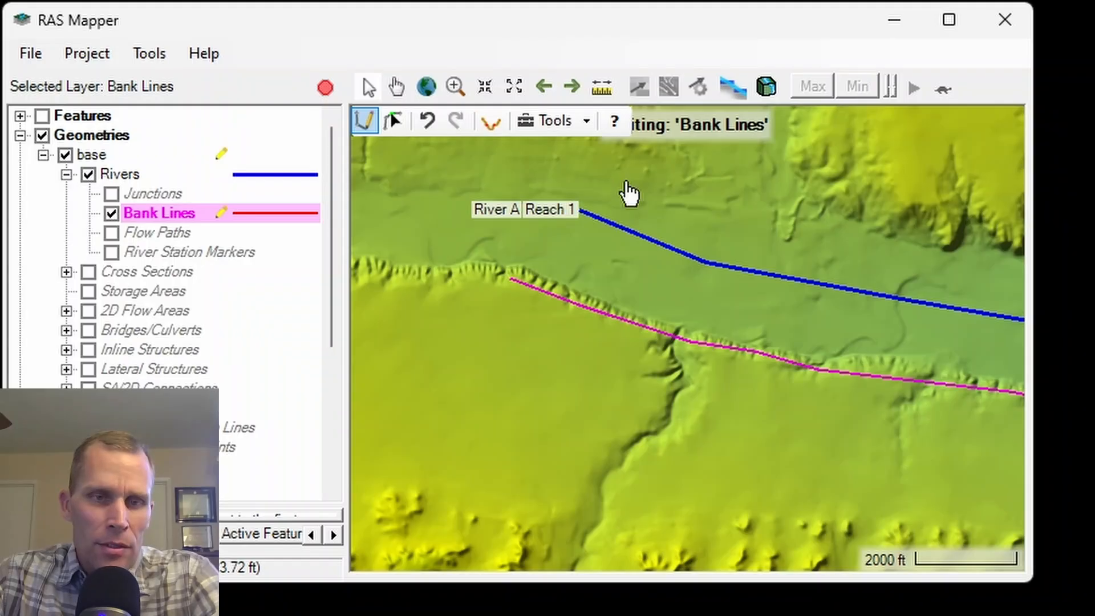
# Draw the north bank line along the valley's northern side, from the river's upstream end to just past its downstream end.
pyautogui.moveTo(639, 200); pyautogui.dragTo(591, 329)
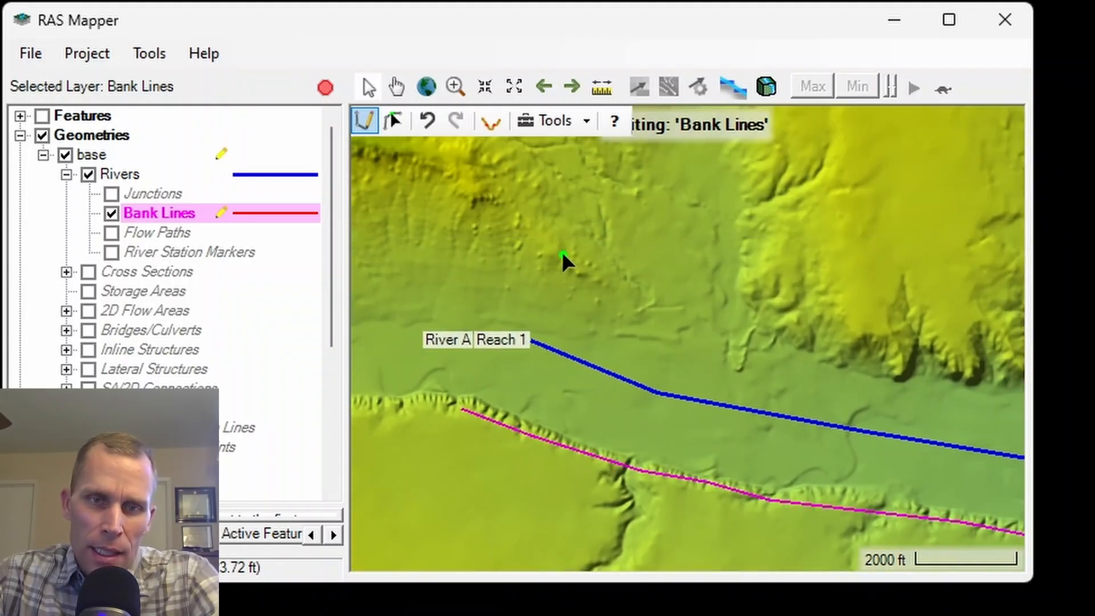
pyautogui.click(561, 252)
pyautogui.click(809, 308)
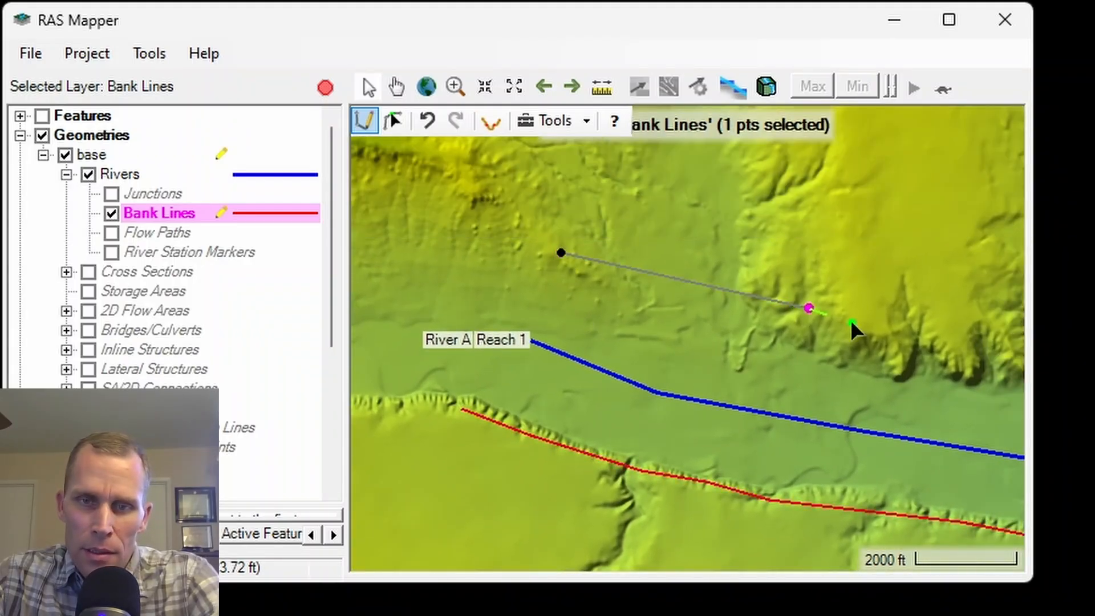
pyautogui.click(993, 335)
pyautogui.rightClick(993, 335)
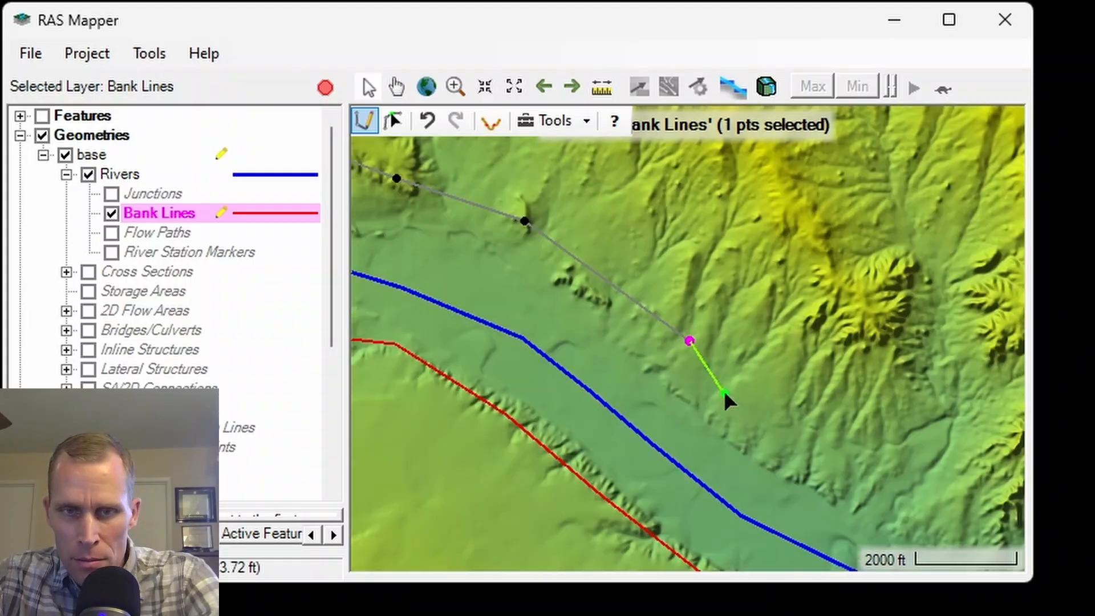
pyautogui.click(816, 413)
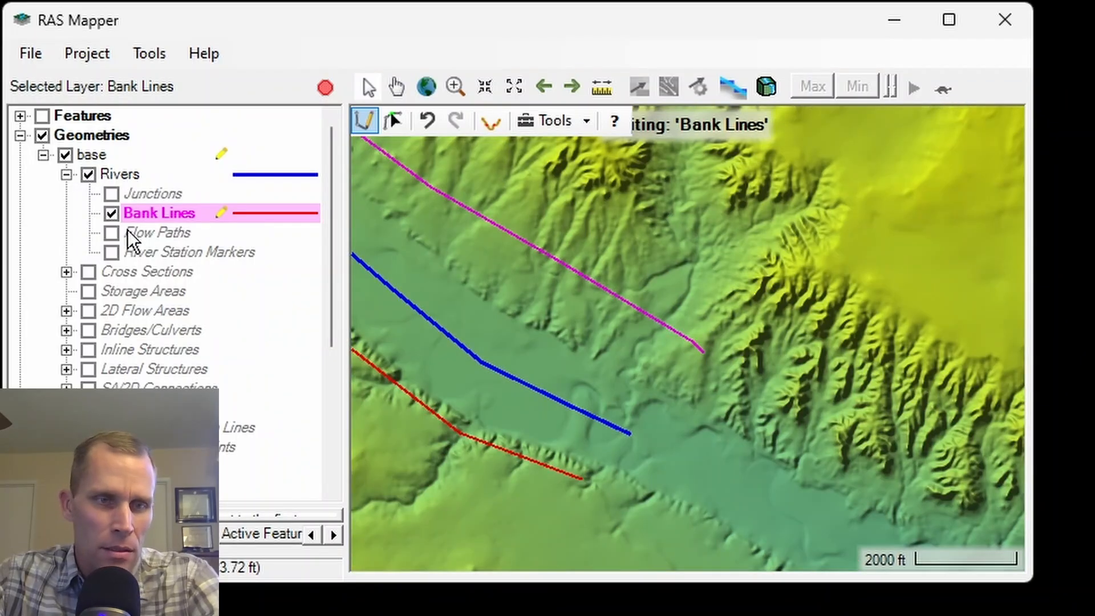
# On the Cross Sections layer, draw a cross section near the river's downstream end, running from north to south across both bank lines.
pyautogui.click(90, 273)
pyautogui.click(144, 272)
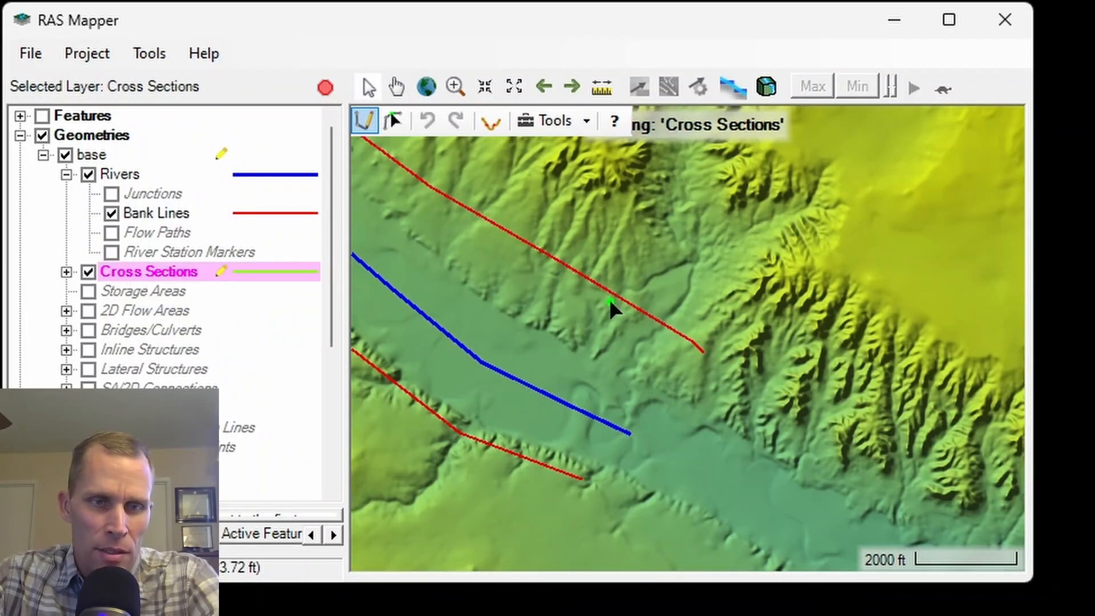
pyautogui.scroll(-2, 606, 313)
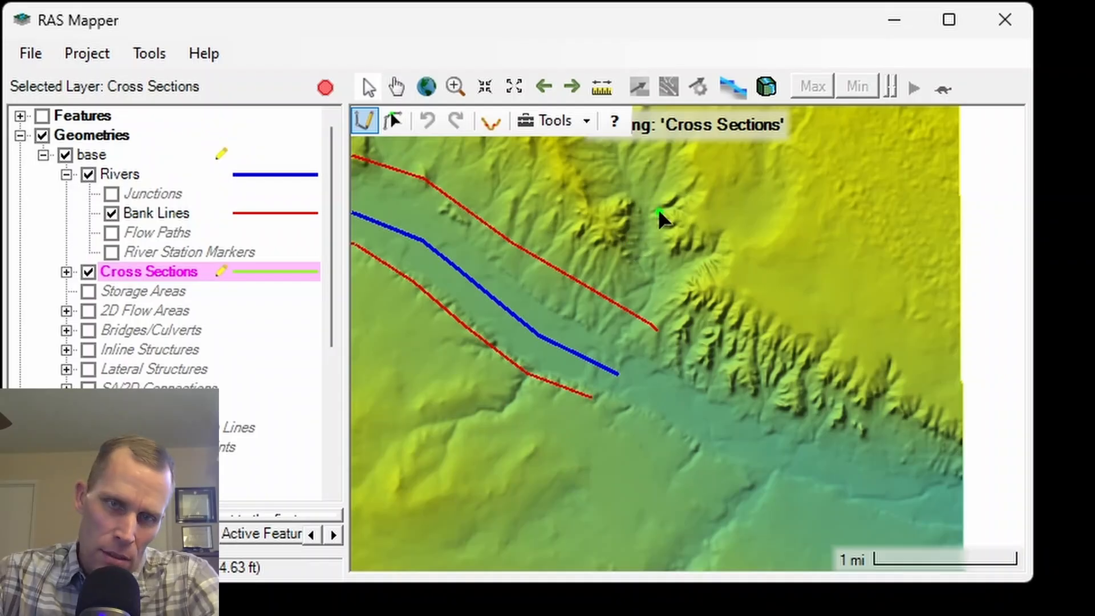
pyautogui.moveTo(671, 232); pyautogui.dragTo(817, 238)
pyautogui.click(821, 250)
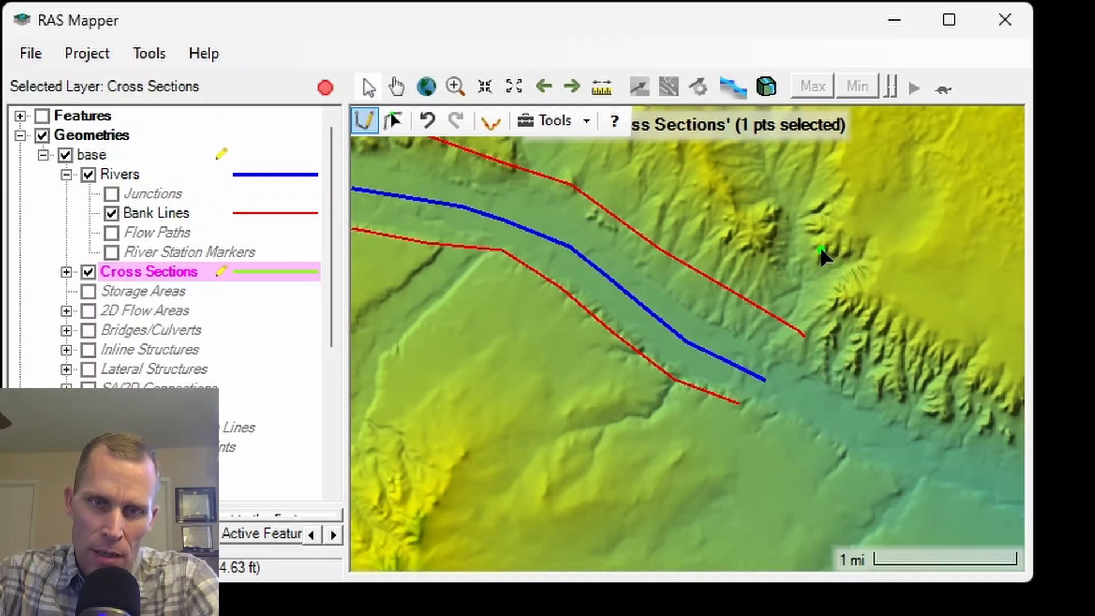
pyautogui.doubleClick(681, 455)
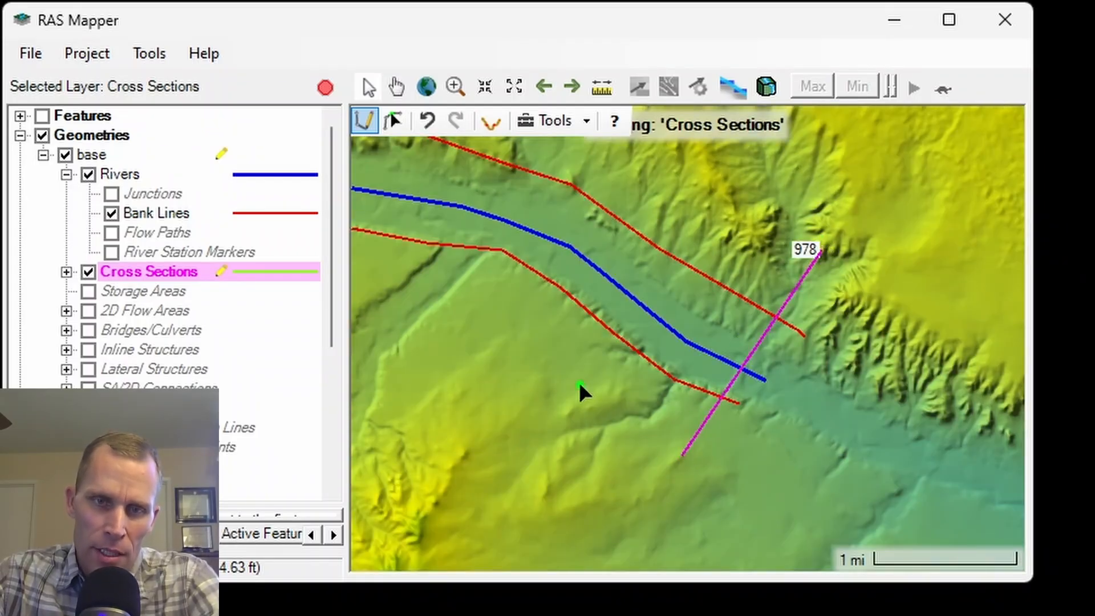
# Draw a cross section from north to south across the river and both bank lines at the bend in the middle of the reach.
pyautogui.moveTo(460, 330); pyautogui.dragTo(753, 472)
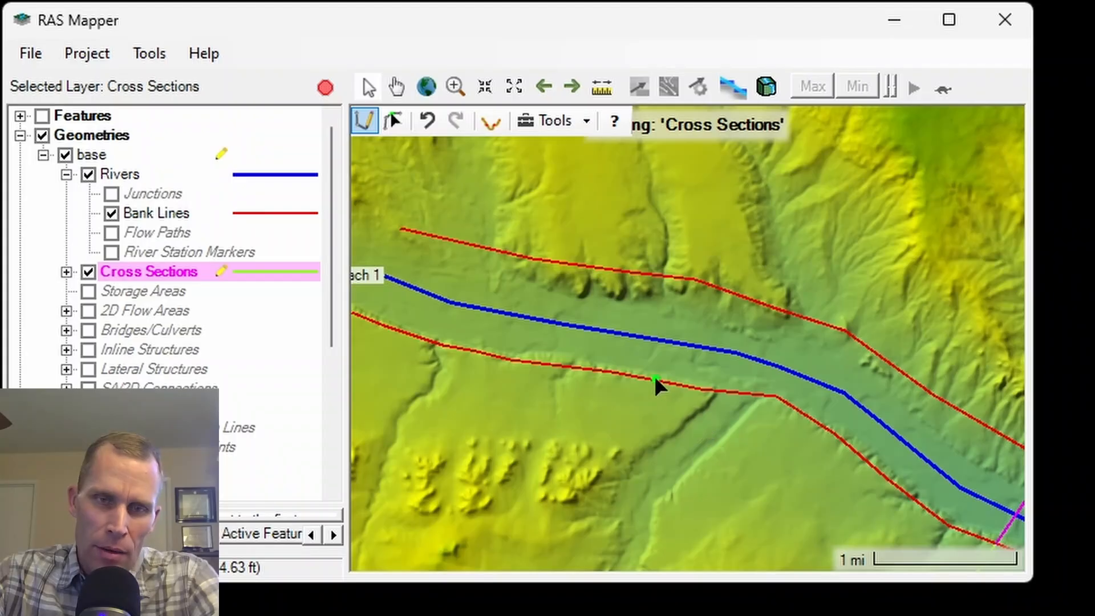
pyautogui.click(912, 252)
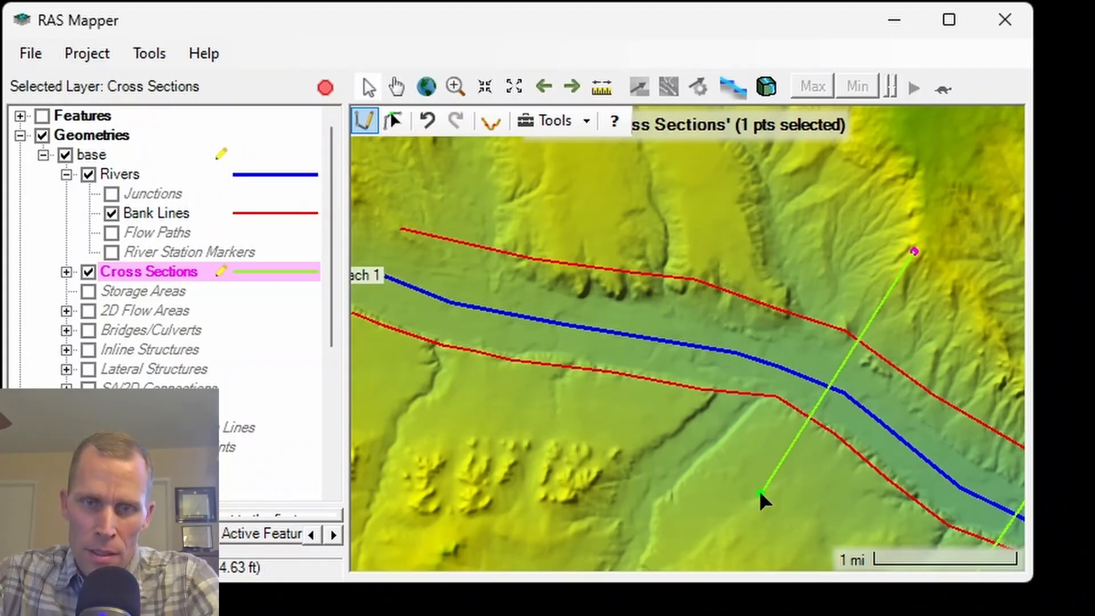
pyautogui.doubleClick(751, 545)
# Draw another cross section from north to south across the river and both bank lines near the river's upstream end.
pyautogui.moveTo(459, 416); pyautogui.dragTo(767, 461)
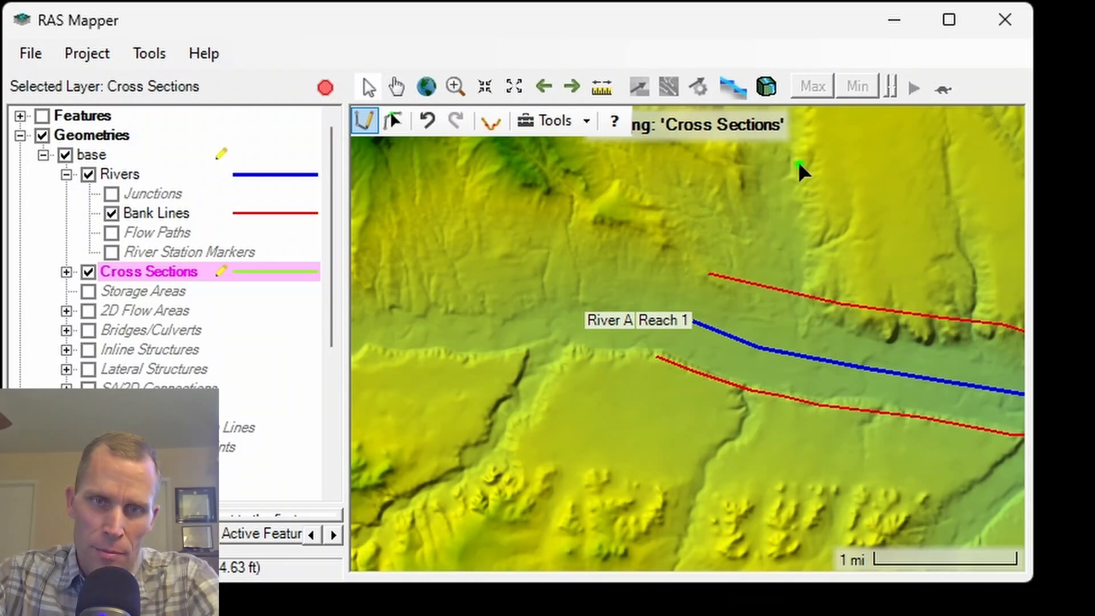
pyautogui.click(811, 173)
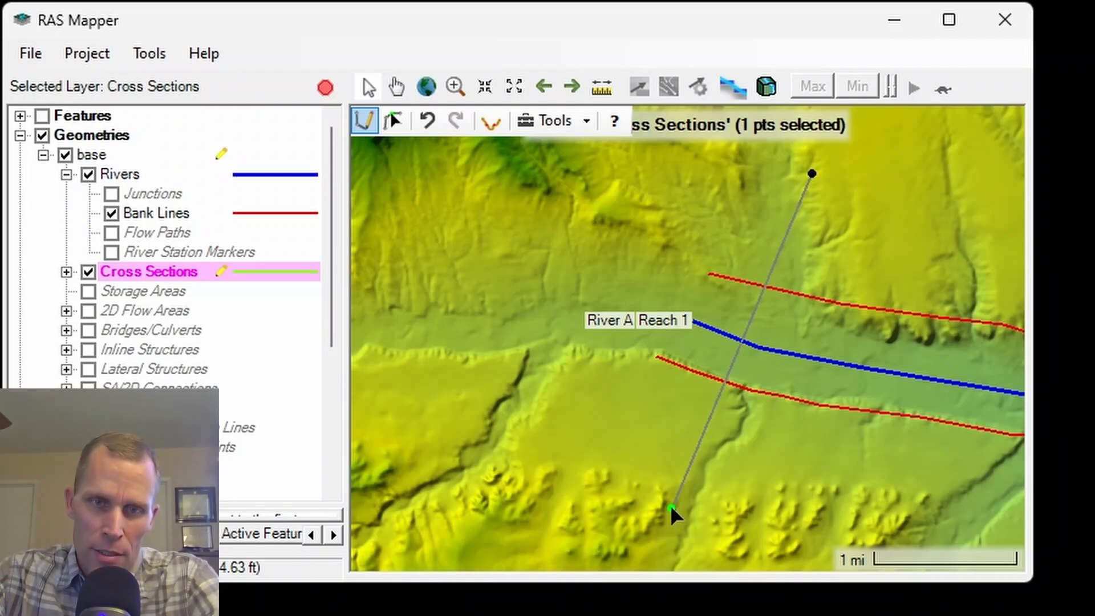
pyautogui.doubleClick(672, 509)
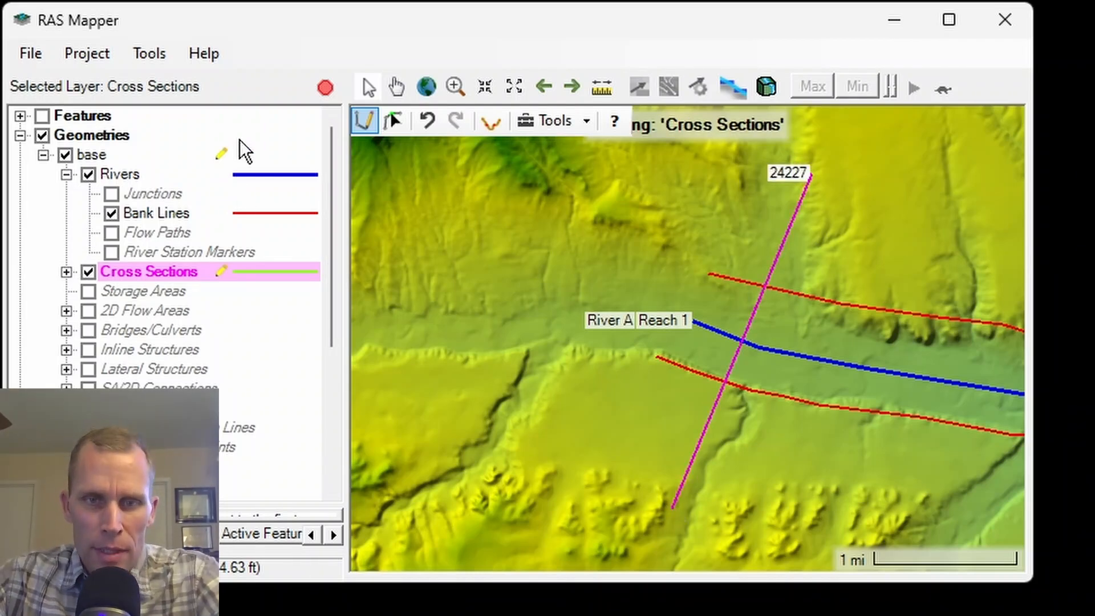
# Stop editing the base geometry with its edits saved, and close RAS Mapper.
pyautogui.click(325, 88)
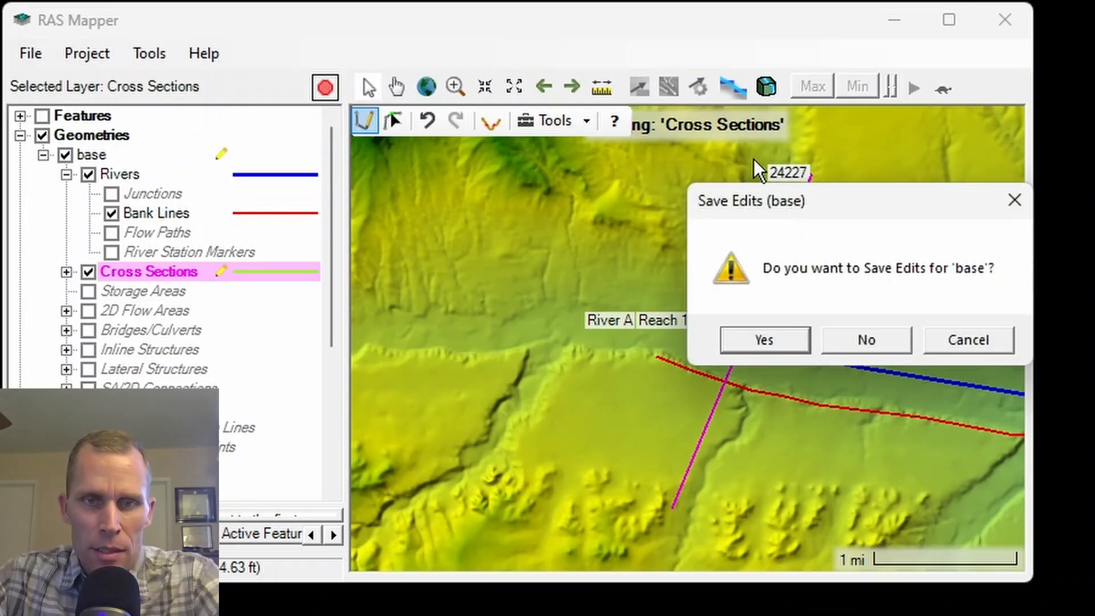
pyautogui.moveTo(836, 200); pyautogui.dragTo(510, 124)
pyautogui.click(455, 277)
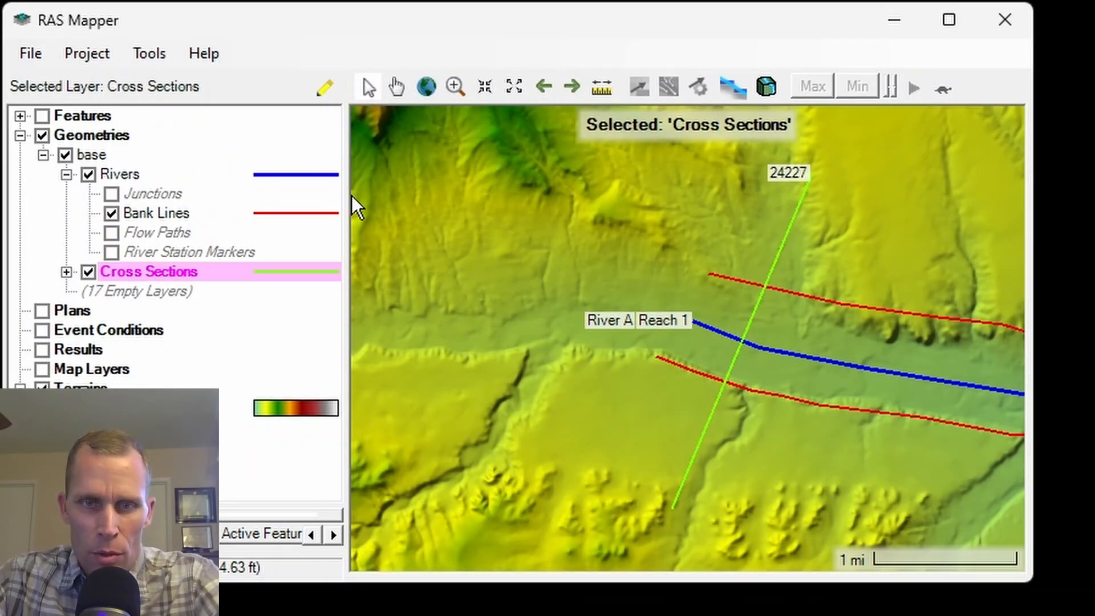
pyautogui.scroll(-1, 591, 289)
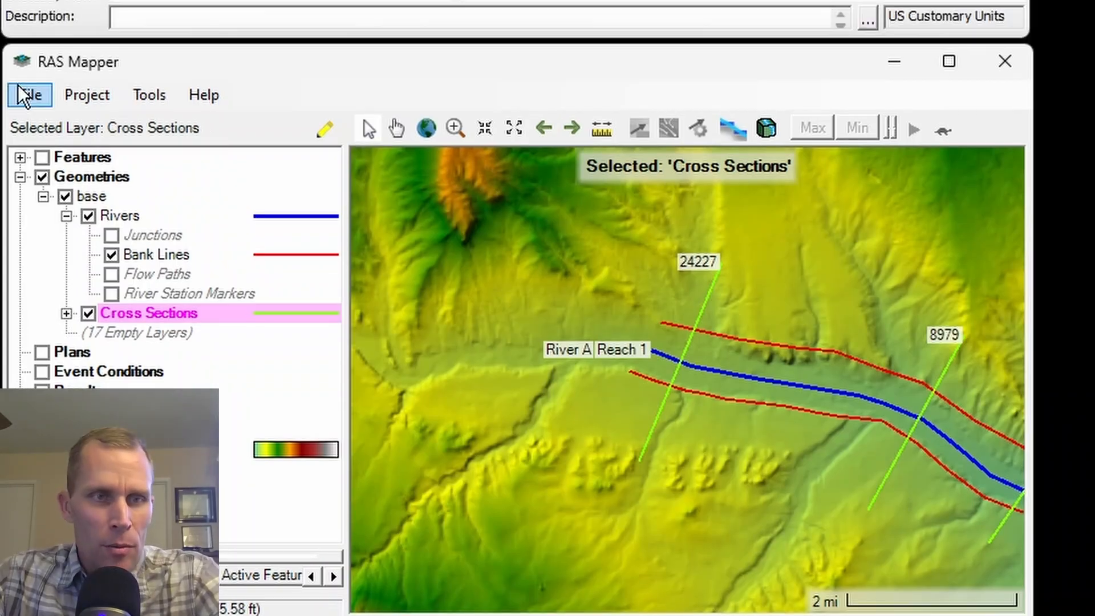
pyautogui.click(25, 53)
pyautogui.click(65, 109)
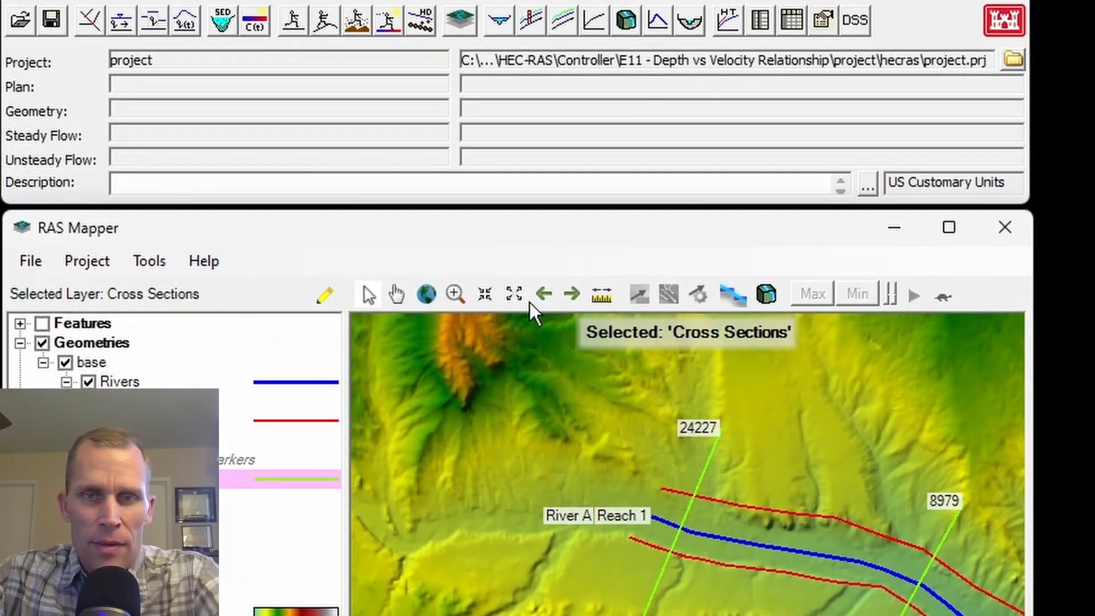
pyautogui.click(1004, 285)
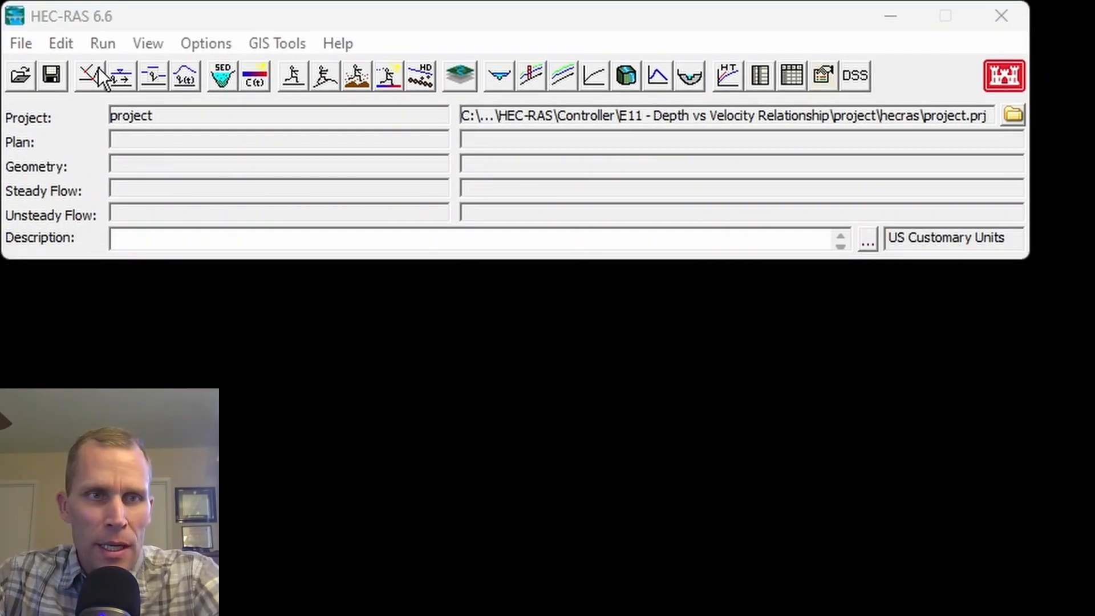
# Open the base geometry in the HEC-RAS Geometric Data editor.
pyautogui.click(61, 44)
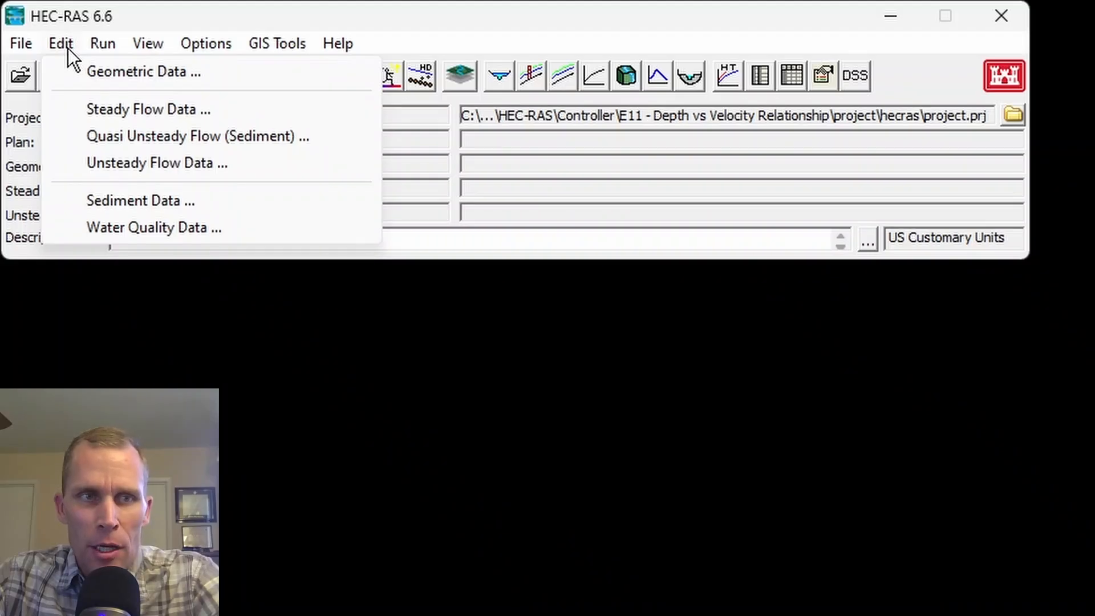
pyautogui.click(104, 69)
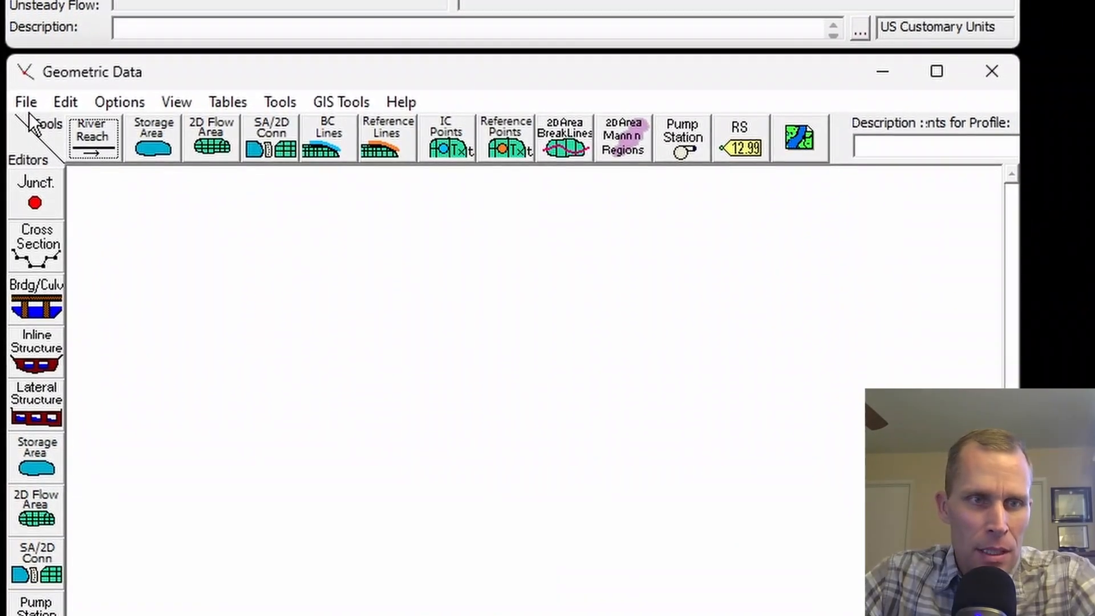
pyautogui.click(29, 50)
pyautogui.press('Left')
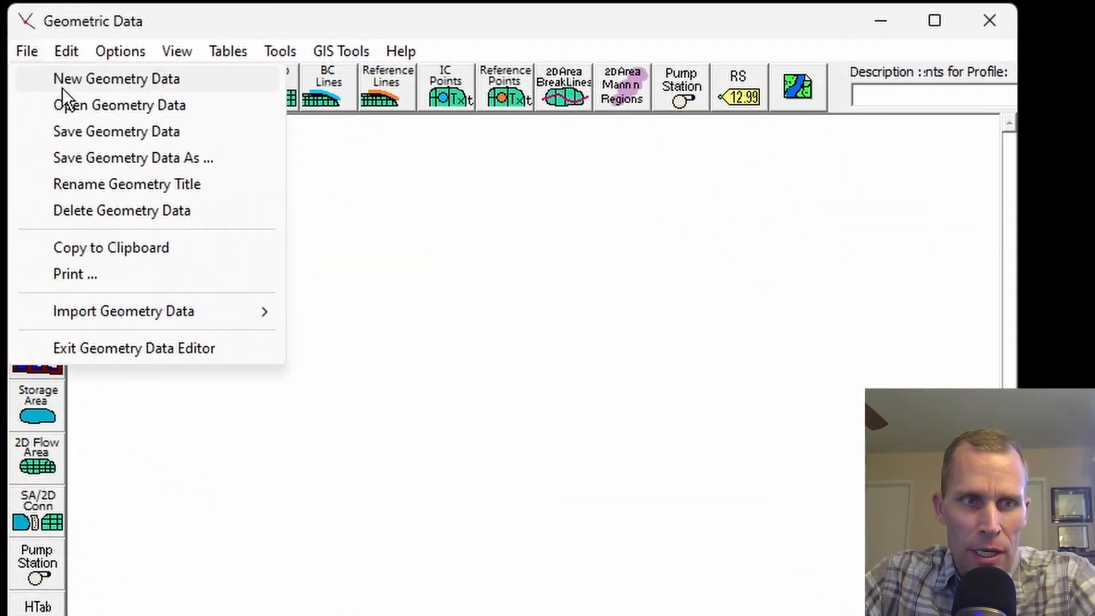
pyautogui.click(68, 101)
pyautogui.doubleClick(337, 97)
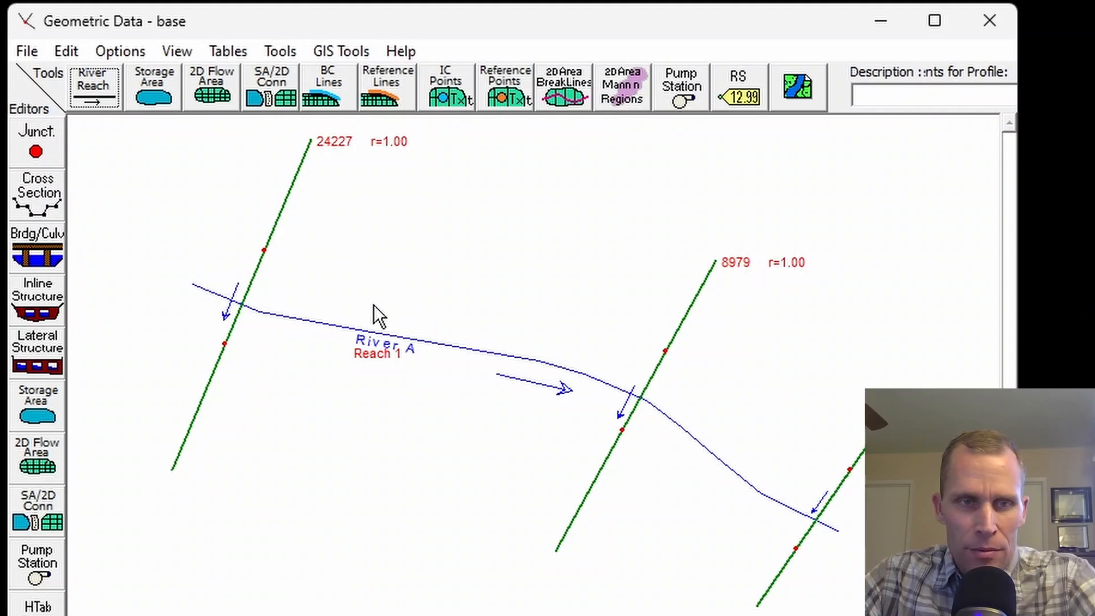
# Set the schematic plot extents to left 448959.88, right 678465.07, top 5241925.42 and bottom 3222828.05.
pyautogui.click(174, 52)
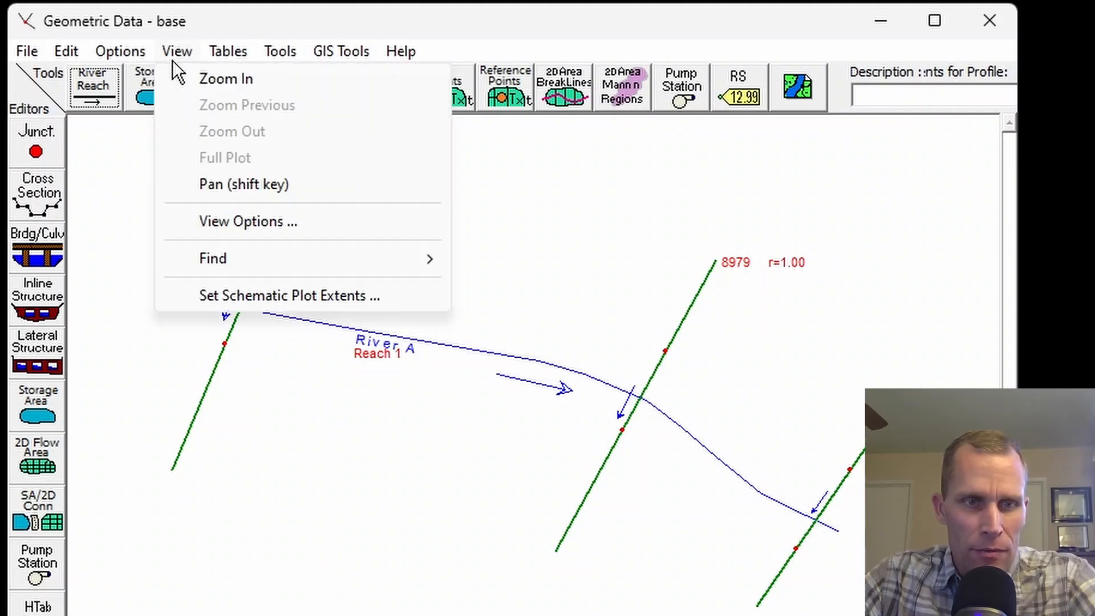
pyautogui.click(244, 299)
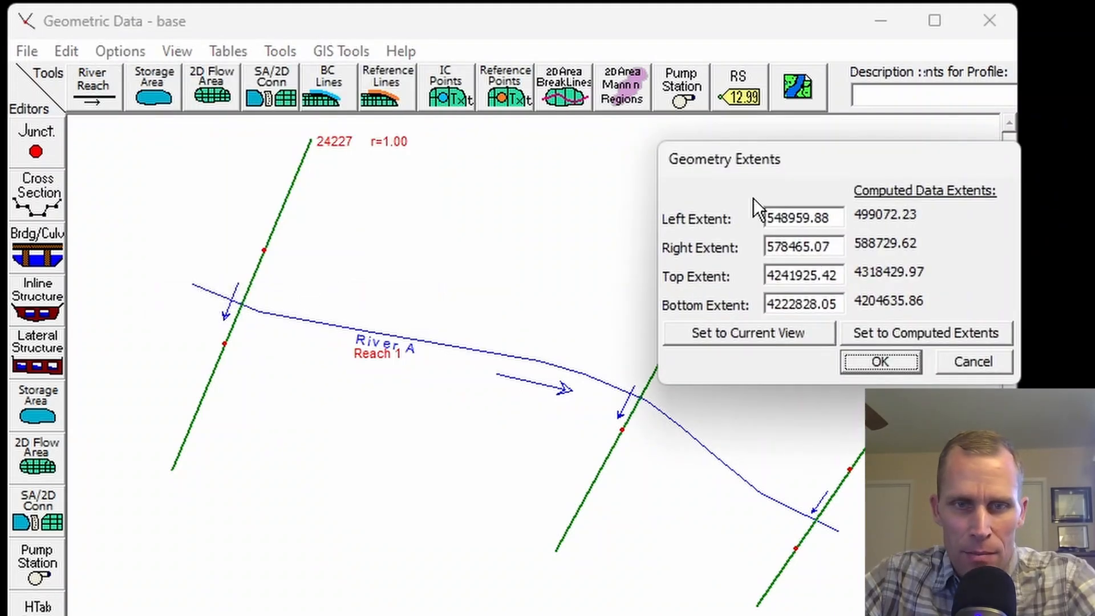
pyautogui.moveTo(789, 151); pyautogui.dragTo(641, 127)
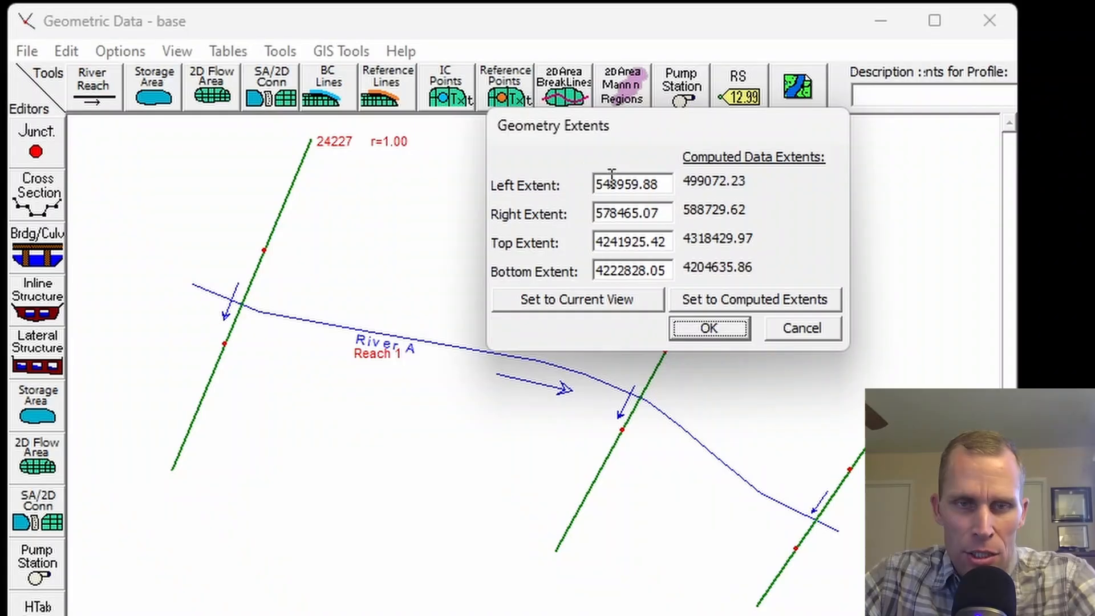
pyautogui.moveTo(601, 183); pyautogui.dragTo(586, 184)
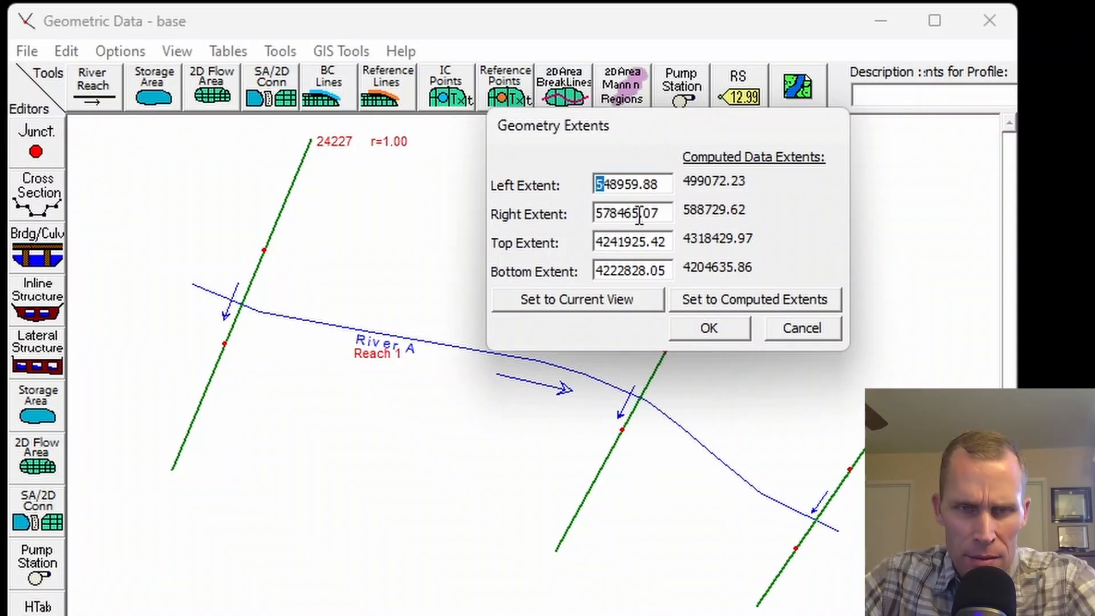
pyautogui.write('4')
pyautogui.moveTo(601, 217); pyautogui.dragTo(586, 216)
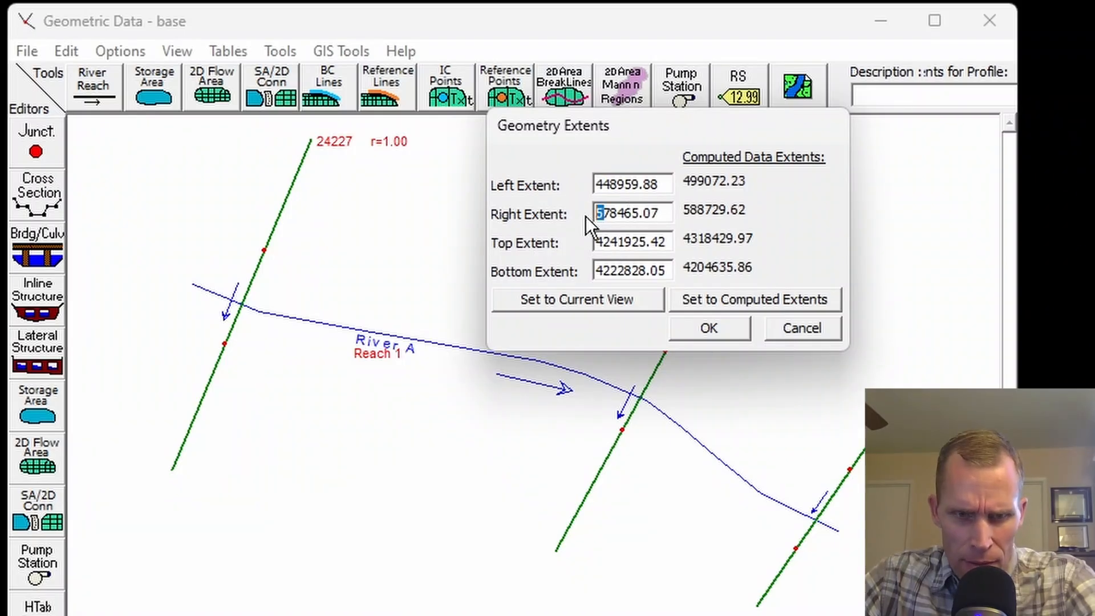
pyautogui.write('6')
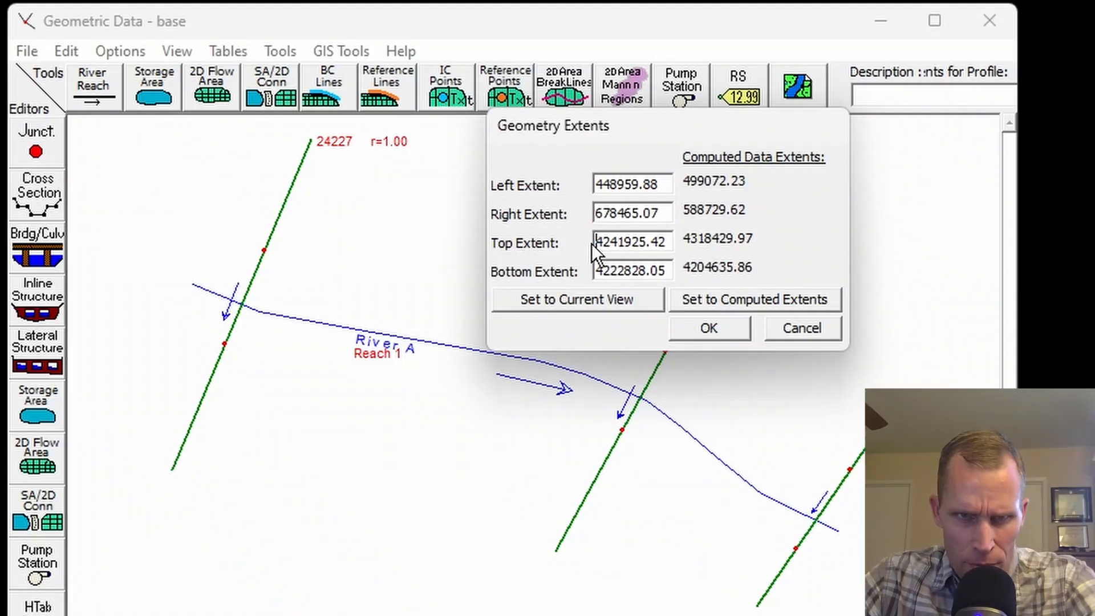
pyautogui.moveTo(594, 243); pyautogui.dragTo(595, 272)
pyautogui.write('5')
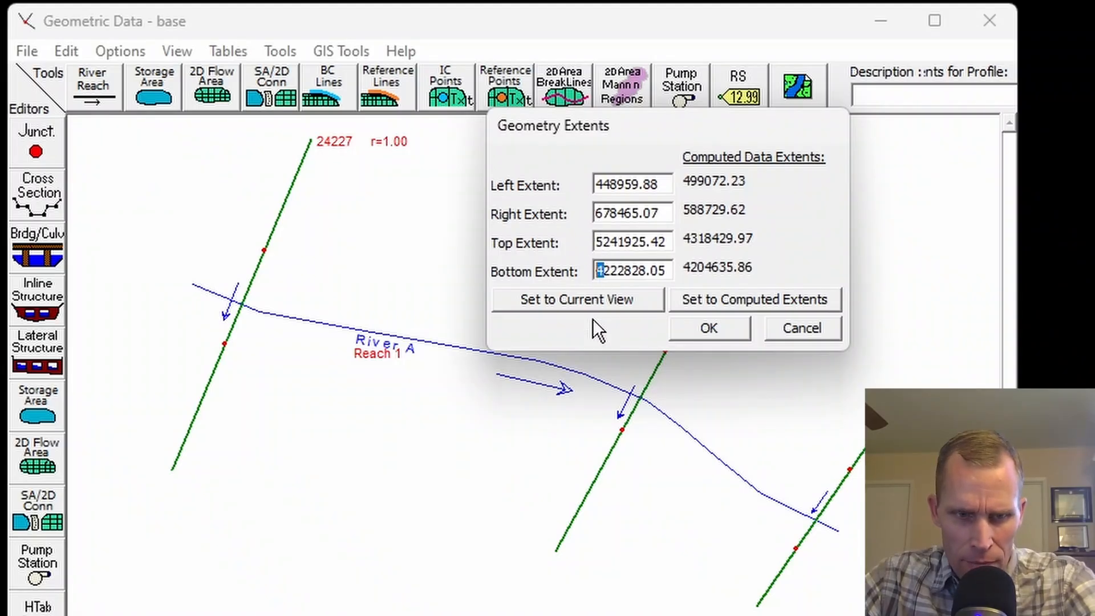
pyautogui.write('3')
pyautogui.click(697, 328)
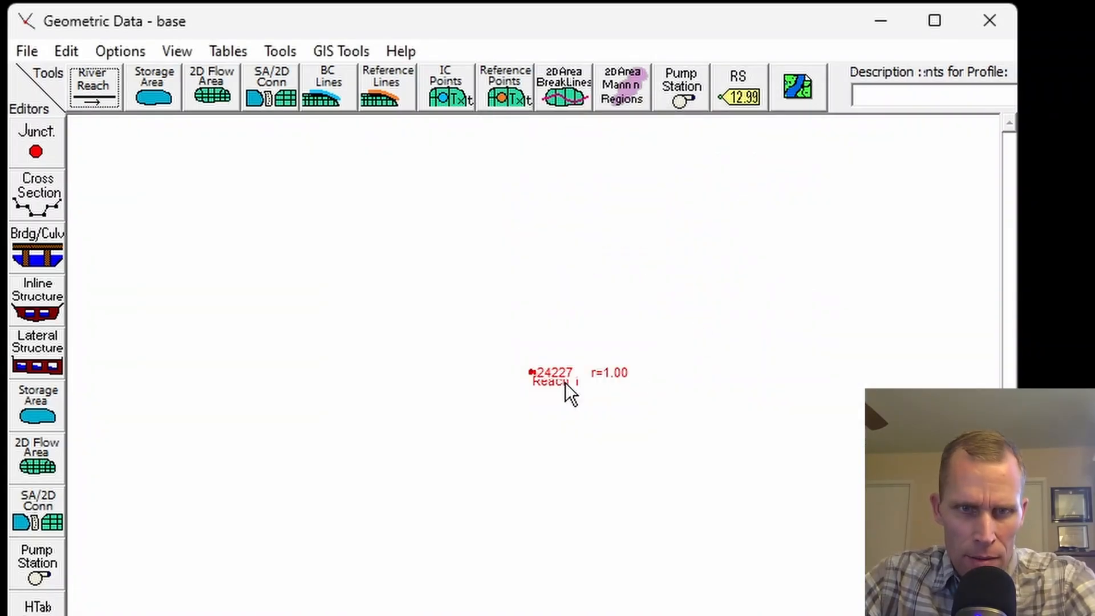
# Turn on terrain plotting as the background of the river schematic.
pyautogui.scroll(5, 540, 379)
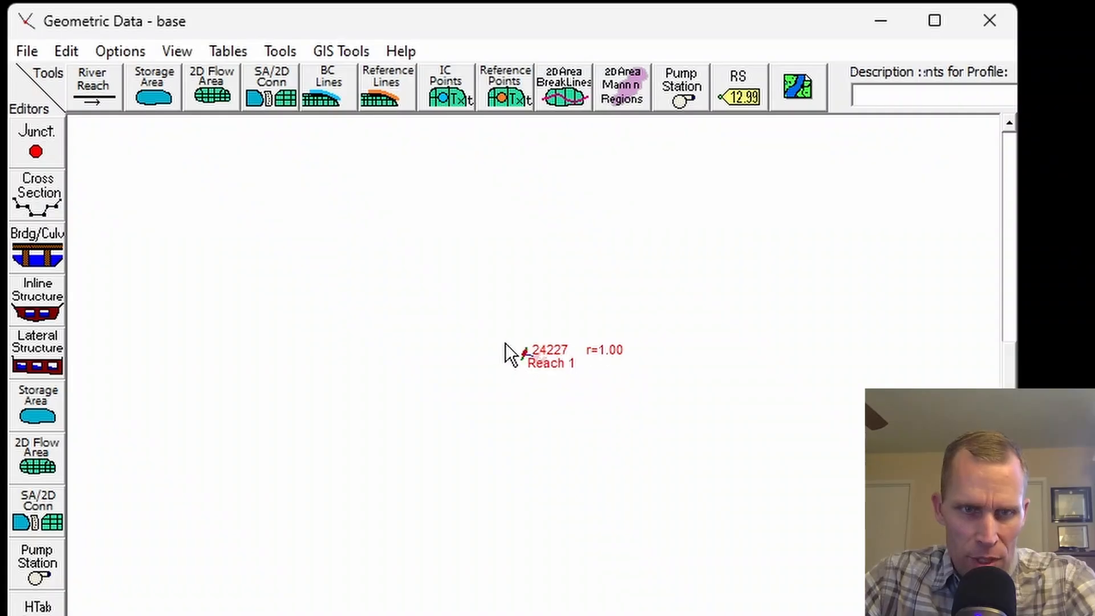
pyautogui.moveTo(627, 354); pyautogui.dragTo(607, 250)
pyautogui.moveTo(674, 240); pyautogui.dragTo(412, 148)
pyautogui.scroll(1, 379, 190)
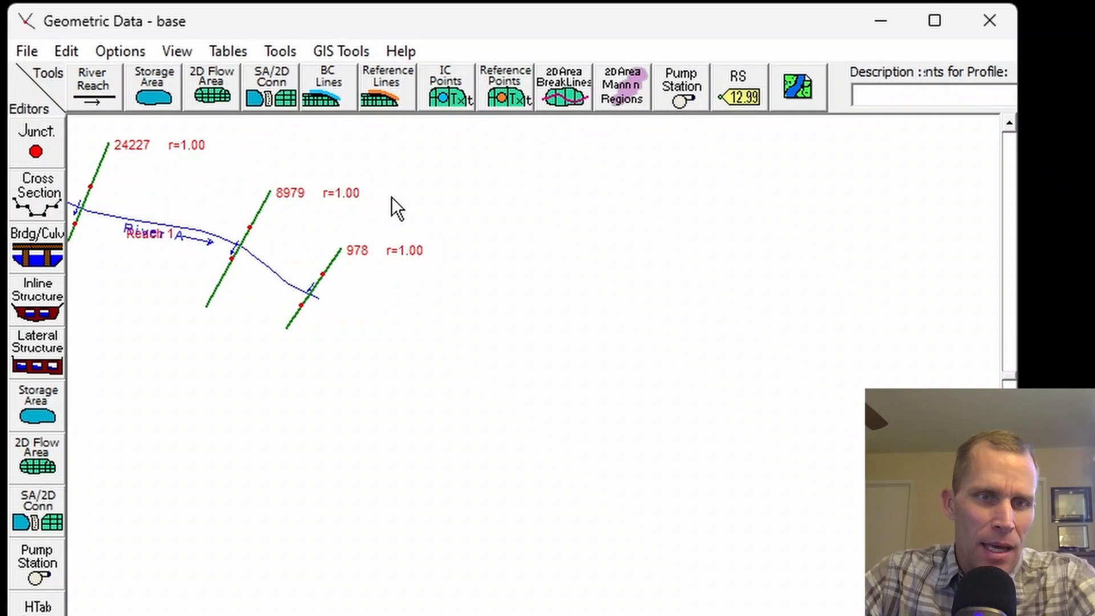
pyautogui.scroll(-1, 400, 199)
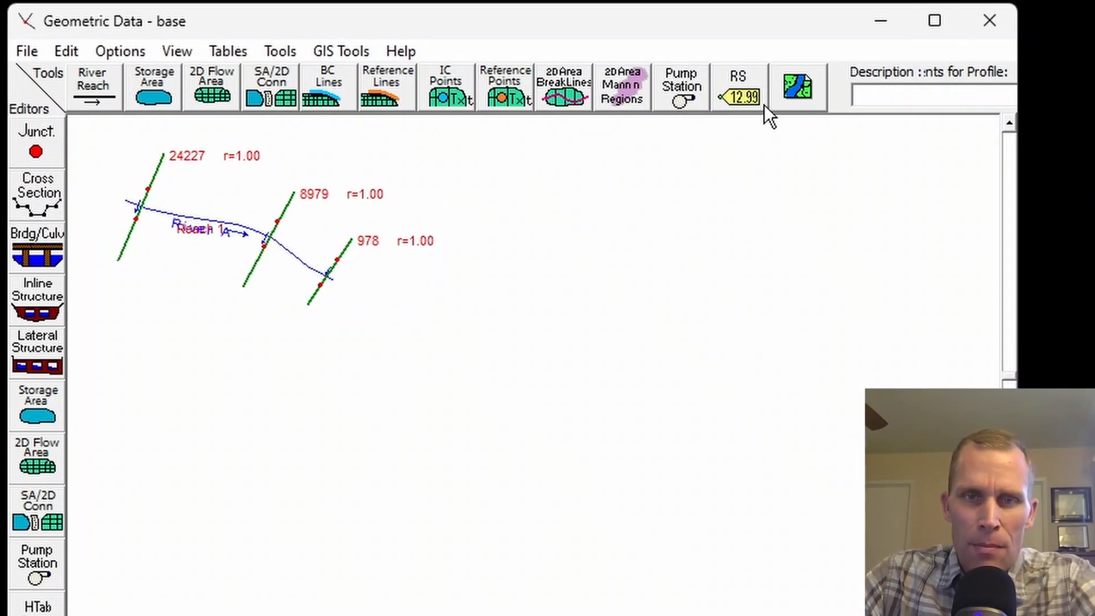
pyautogui.click(795, 101)
pyautogui.click(680, 411)
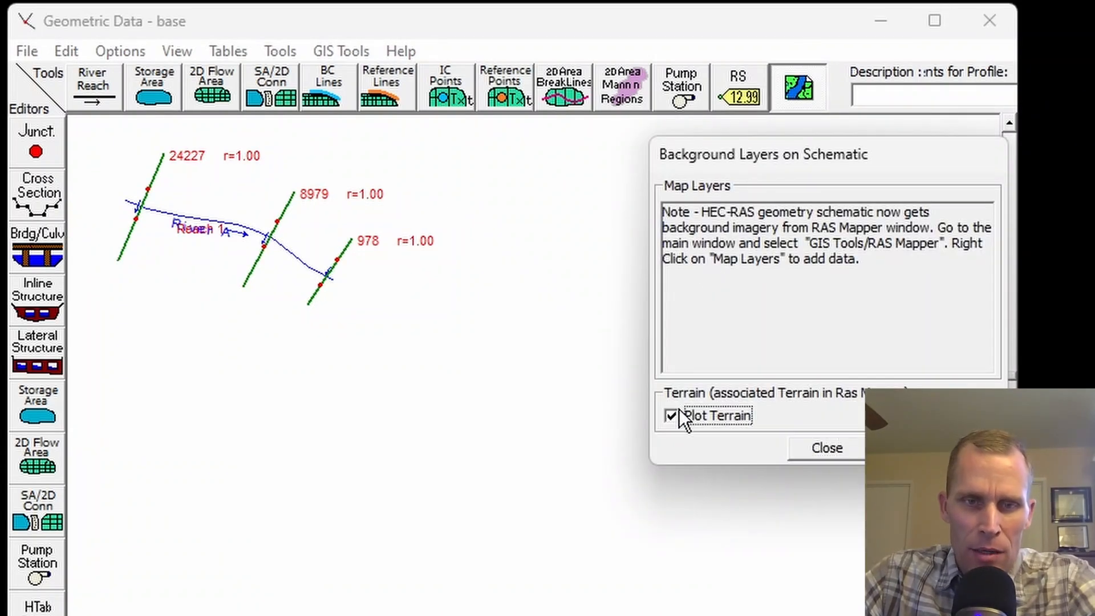
pyautogui.click(825, 453)
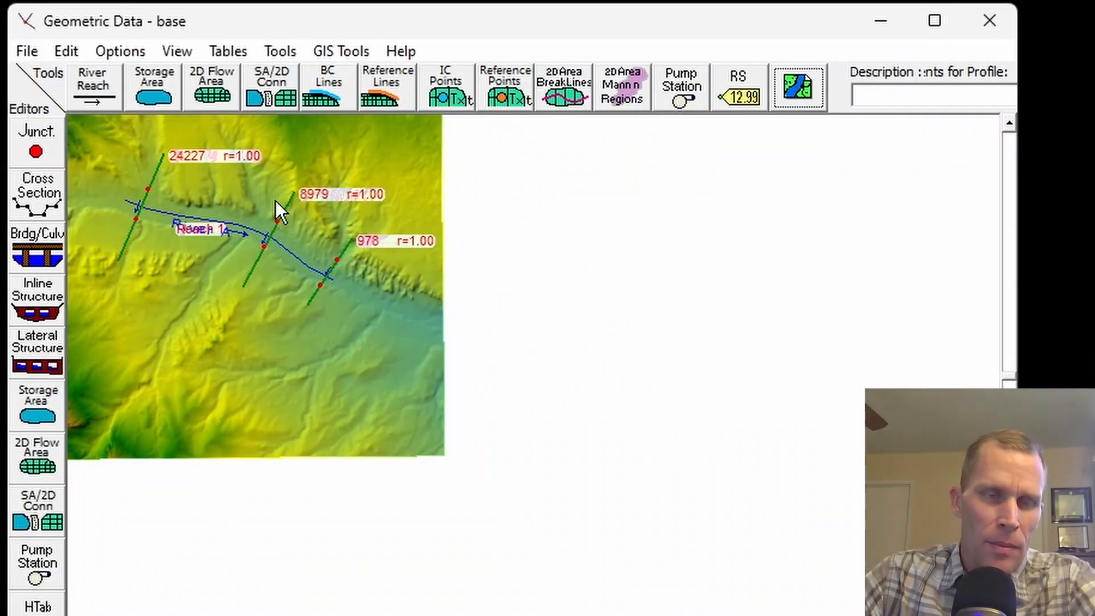
# Turn off the terrain background in the river schematic.
pyautogui.click(798, 97)
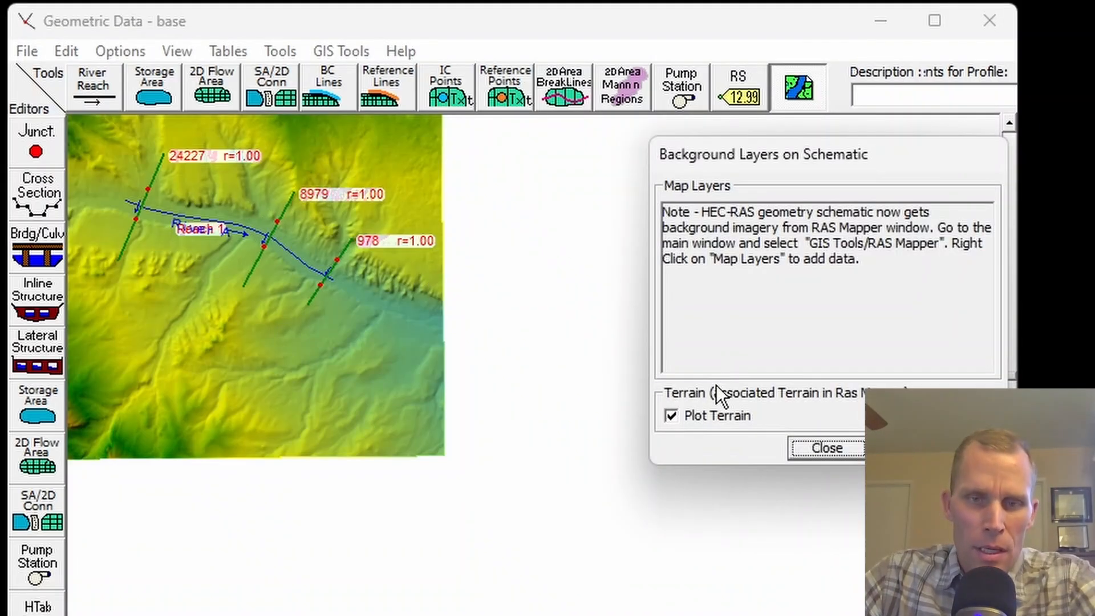
pyautogui.click(671, 415)
pyautogui.click(816, 455)
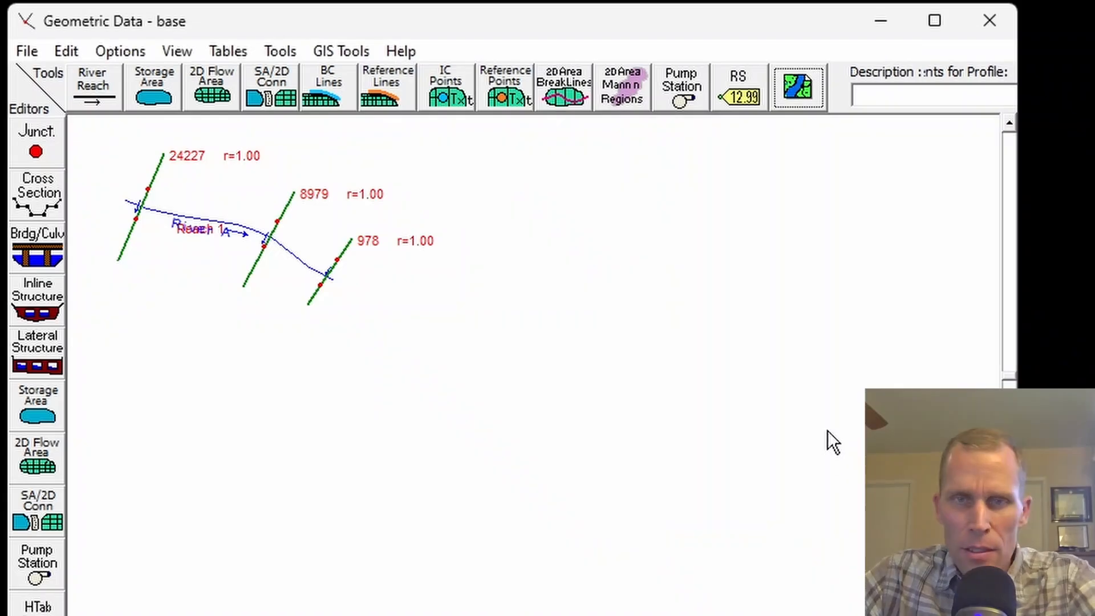
# Open the cross section data for River A, Reach 1 and review the profile and bank stations at each river station.
pyautogui.click(36, 191)
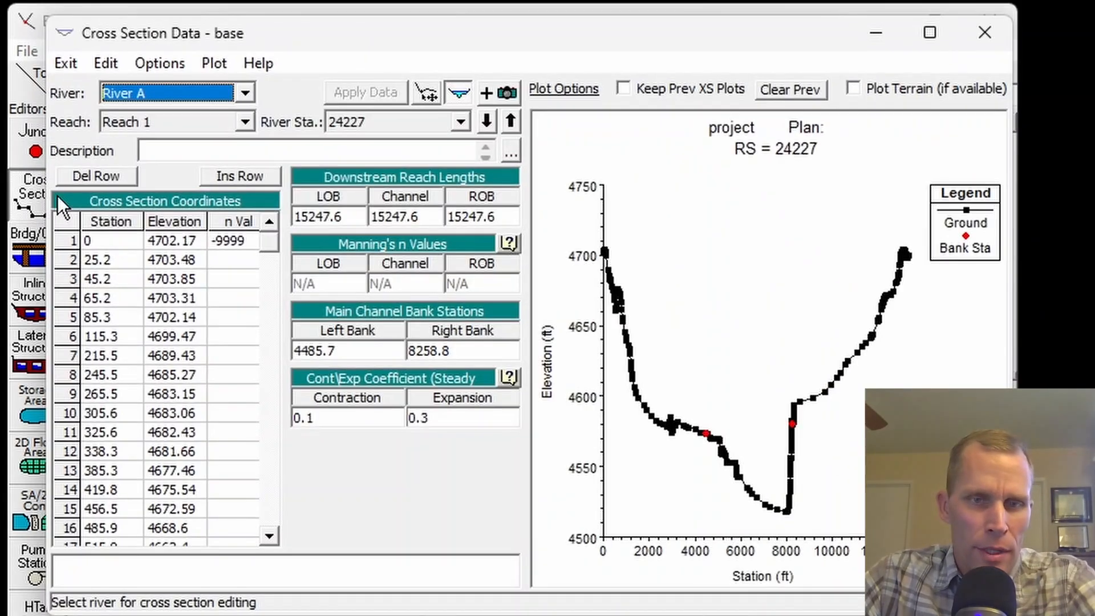
pyautogui.moveTo(375, 35); pyautogui.dragTo(700, 39)
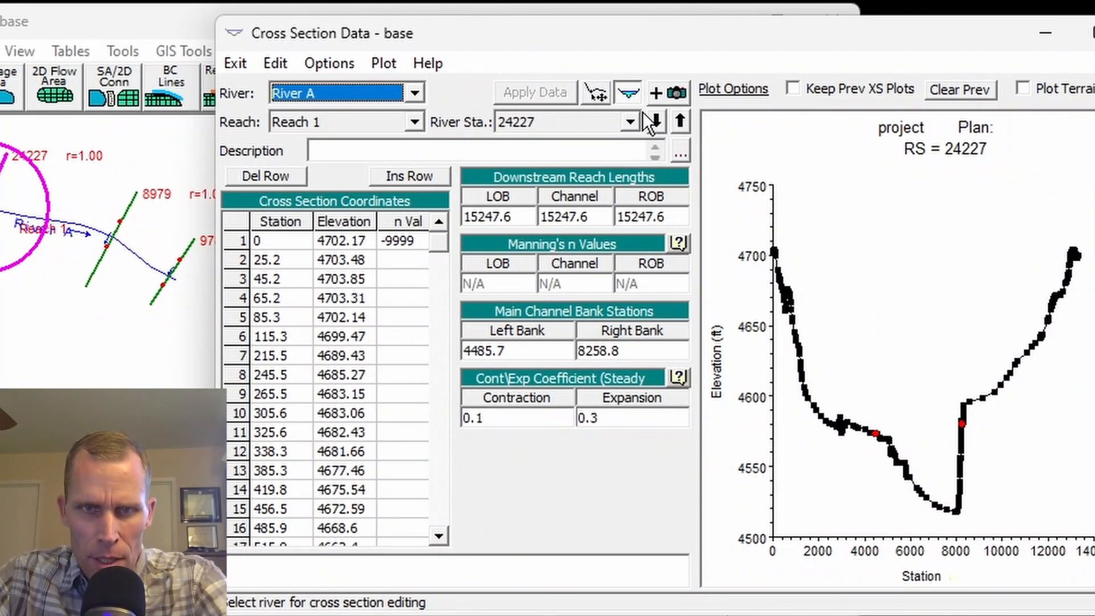
pyautogui.click(682, 119)
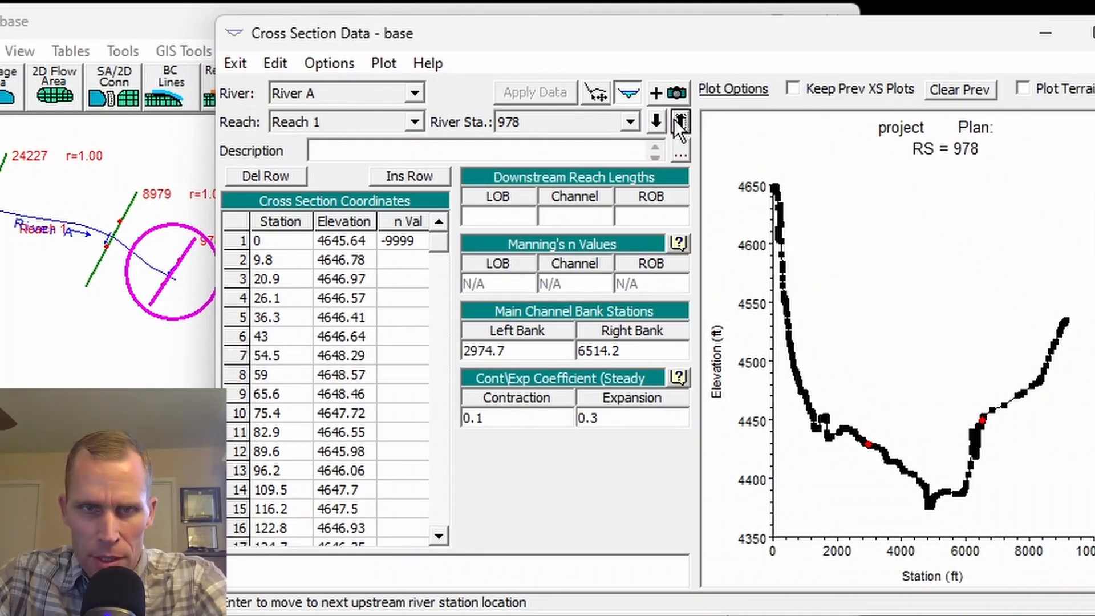
pyautogui.click(676, 120)
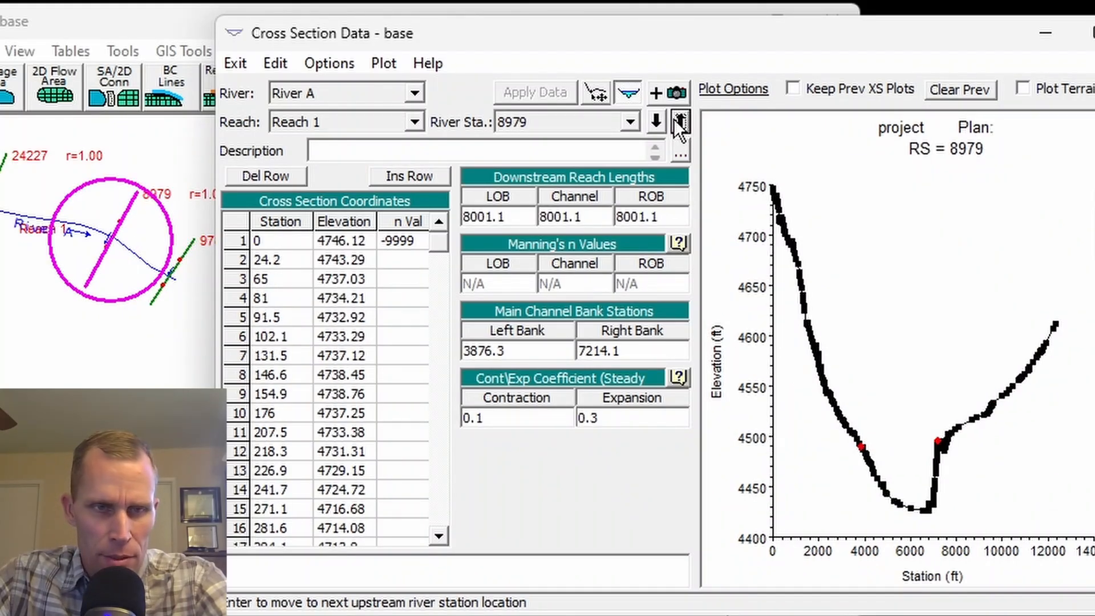
pyautogui.click(676, 119)
pyautogui.click(675, 119)
pyautogui.click(675, 119)
pyautogui.click(675, 120)
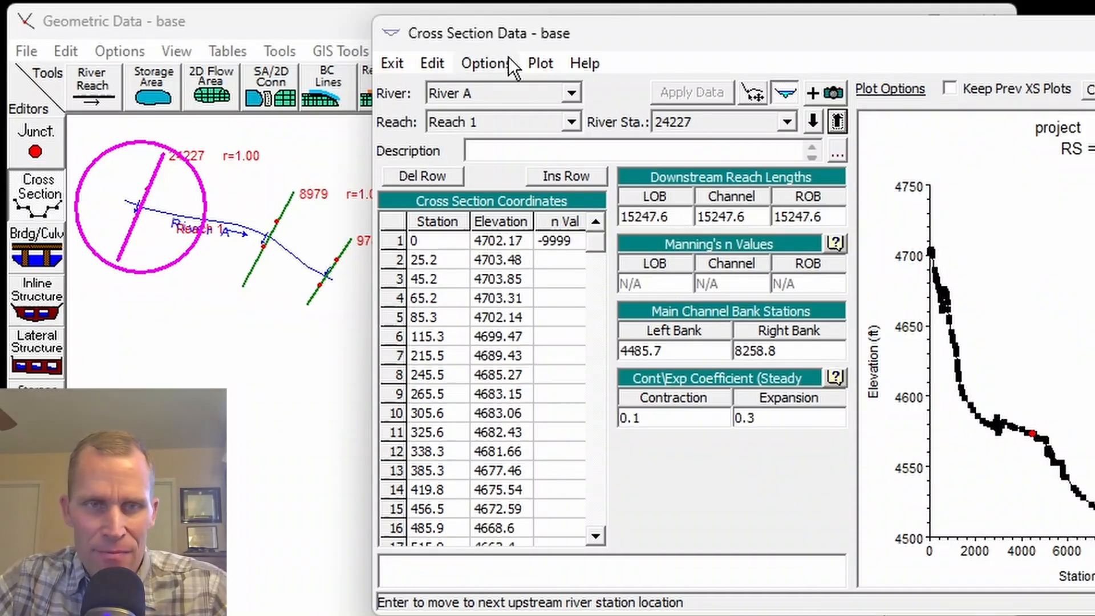
# Turn off horizontal variation in n values for the cross section at river station 24227, accepting the loss of existing n values.
pyautogui.click(490, 62)
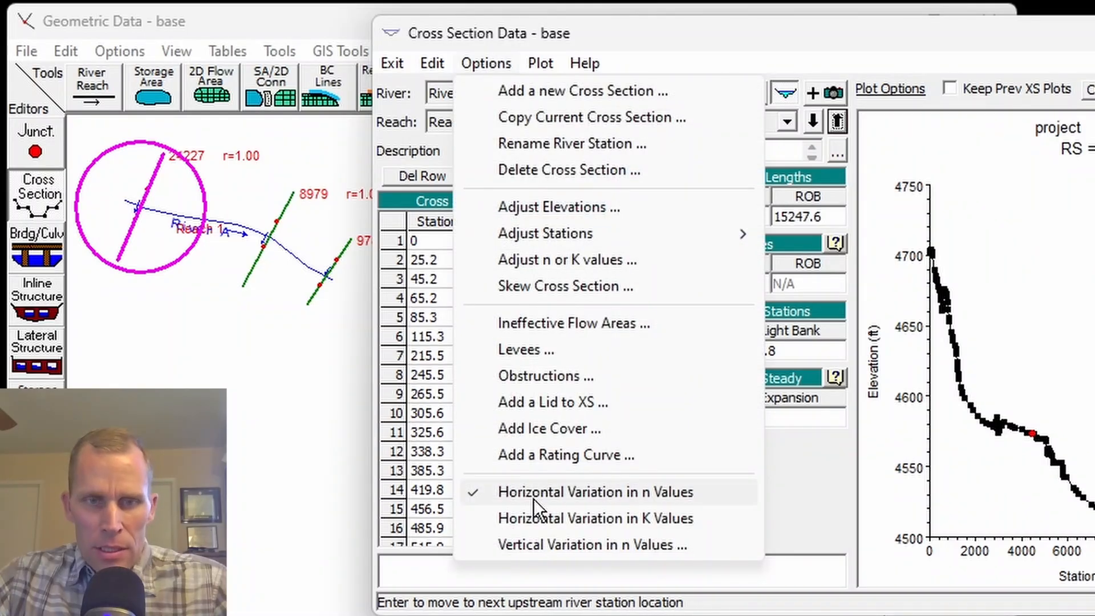
pyautogui.click(546, 493)
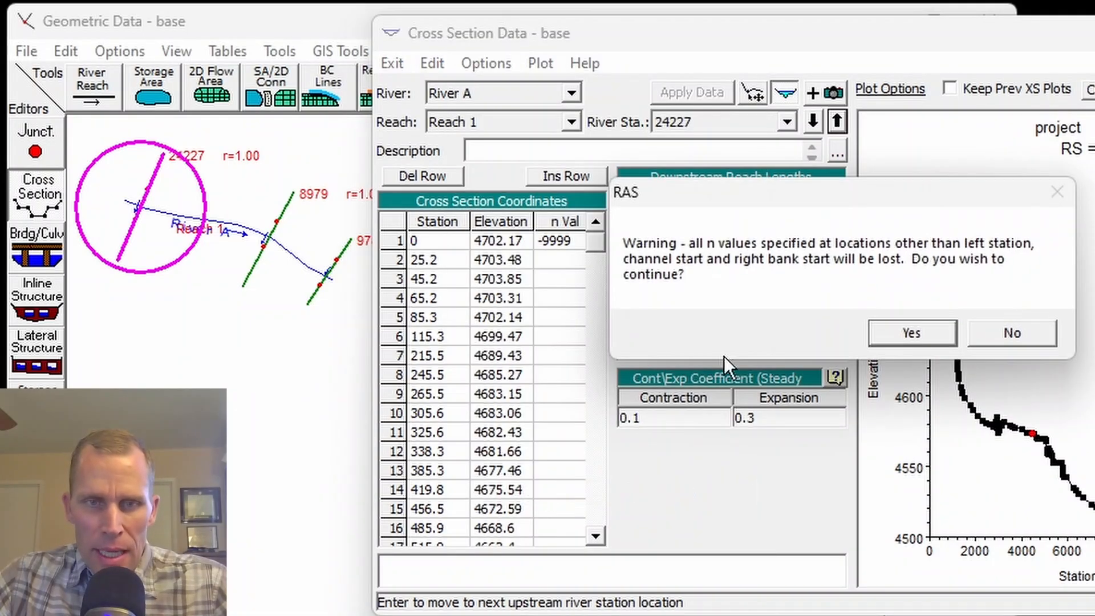
pyautogui.click(910, 336)
# Set Manning's n at river station 24227 to 0.055 left overbank, 0.035 channel and 0.055 right overbank, and apply the data.
pyautogui.click(673, 283)
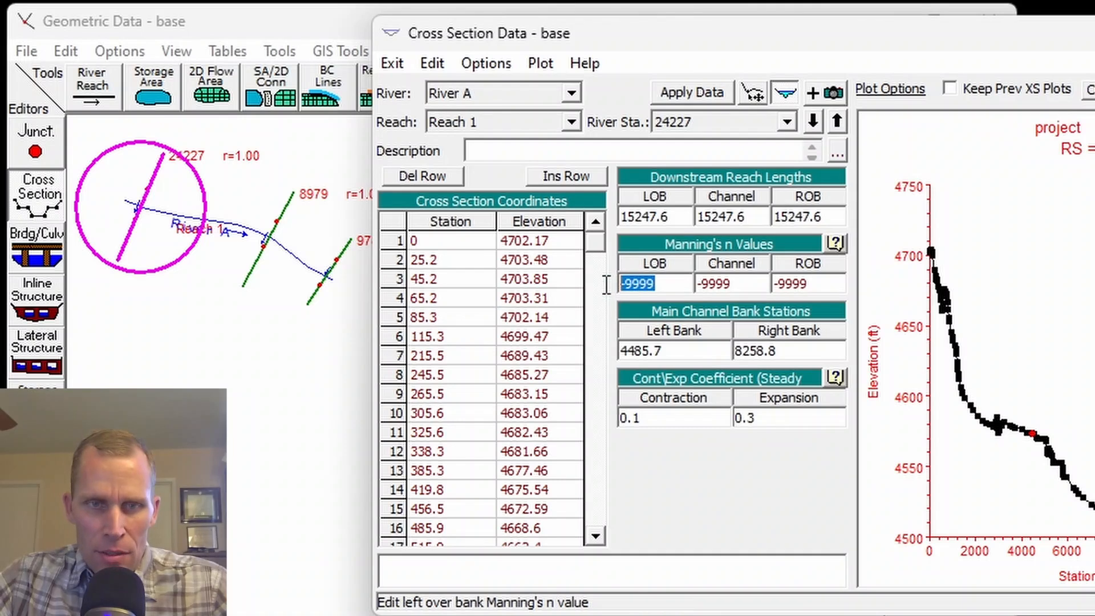
pyautogui.write('0.055')
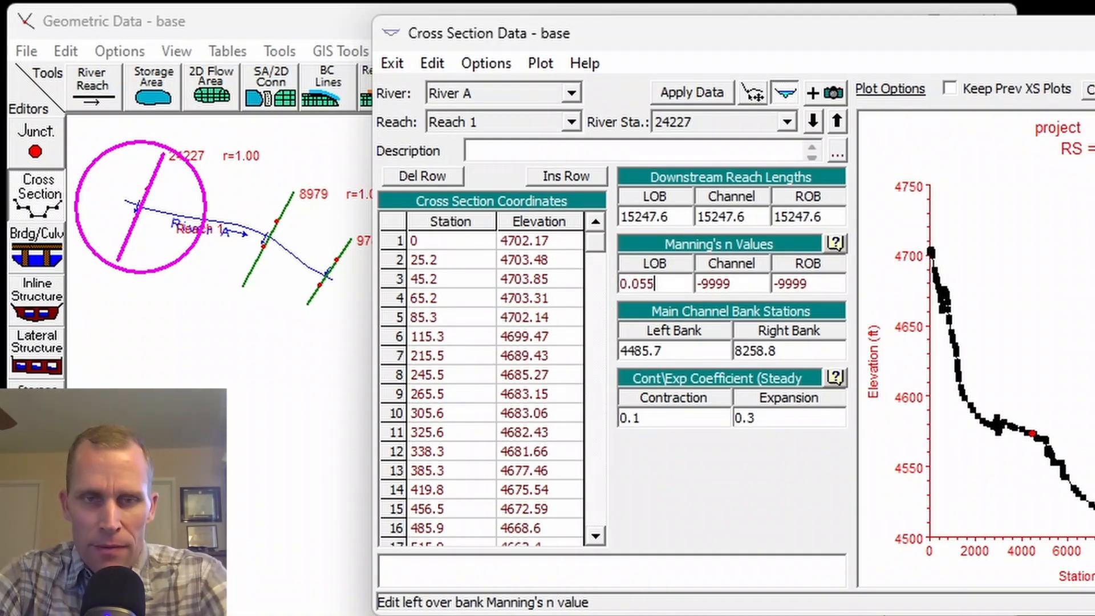
pyautogui.press('Tab')
pyautogui.write('0.035')
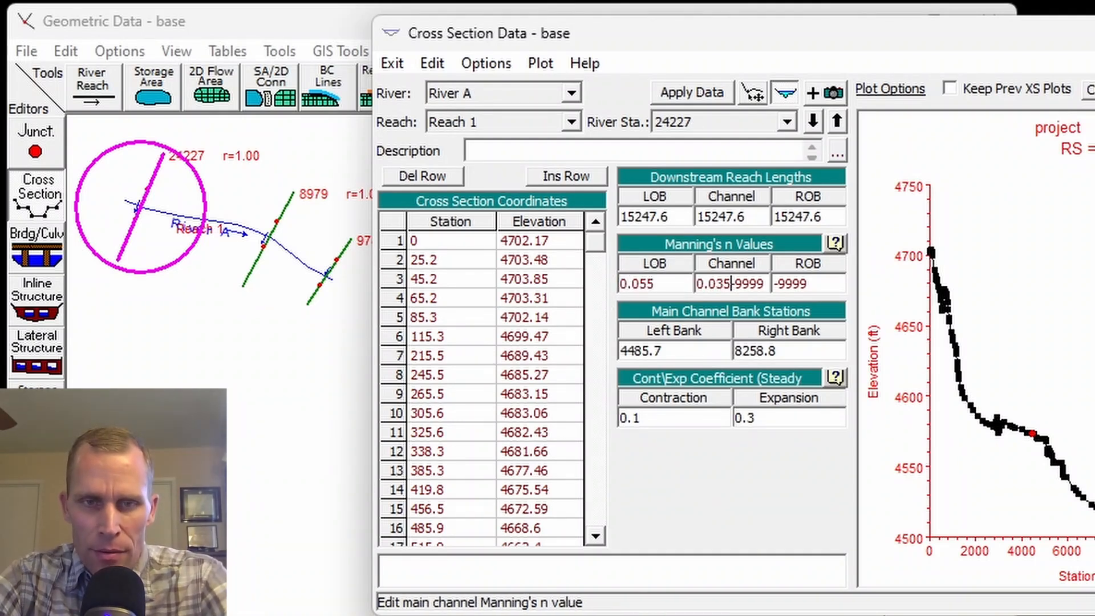
pyautogui.hotkey('shift', 'End')
pyautogui.press('Delete')
pyautogui.press('Tab')
pyautogui.write('0.0')
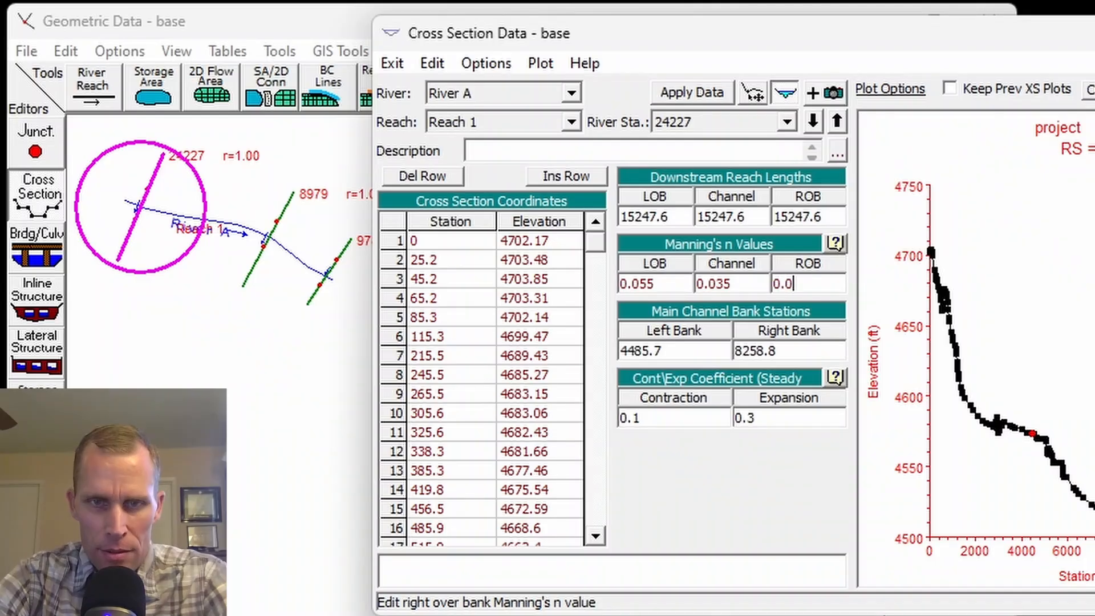
pyautogui.write('55')
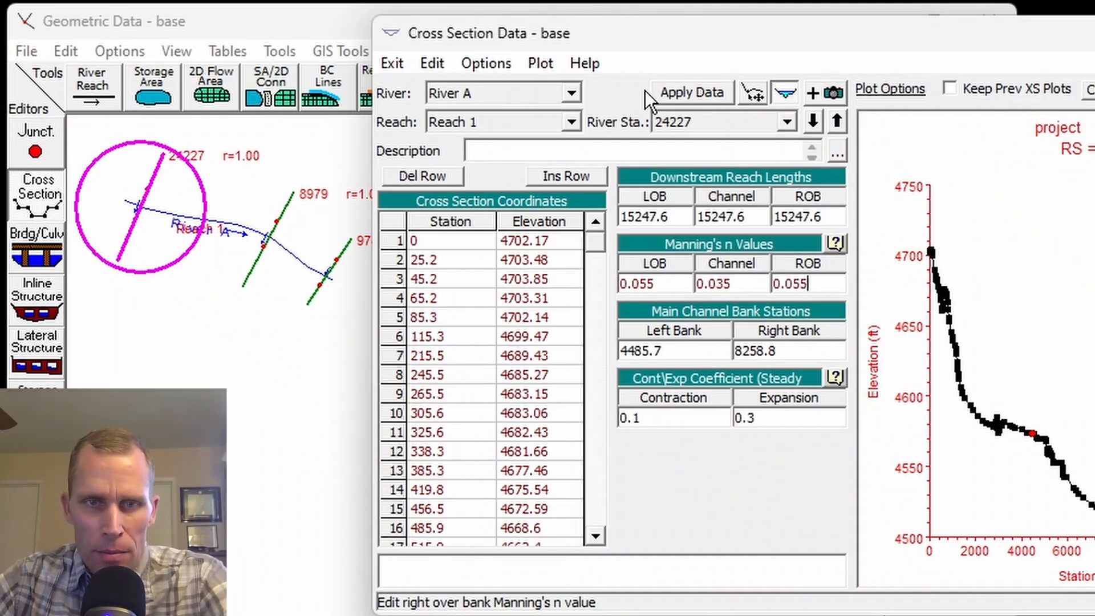
pyautogui.click(679, 92)
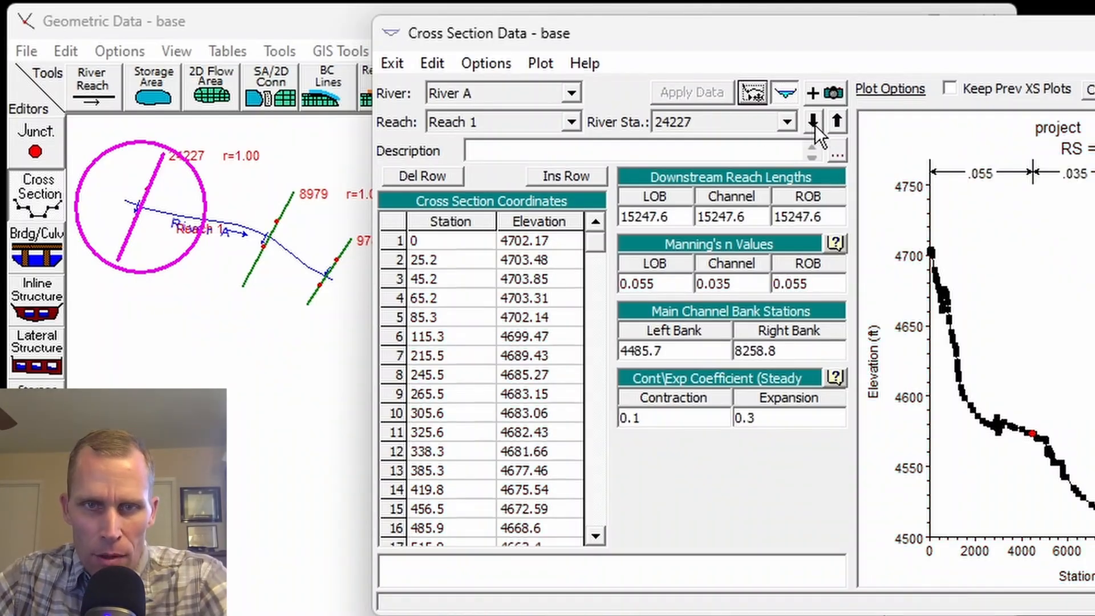
# At river station 978, turn off horizontal variation in n values and set Manning's n to 0.055, 0.035 and 0.055.
pyautogui.click(836, 121)
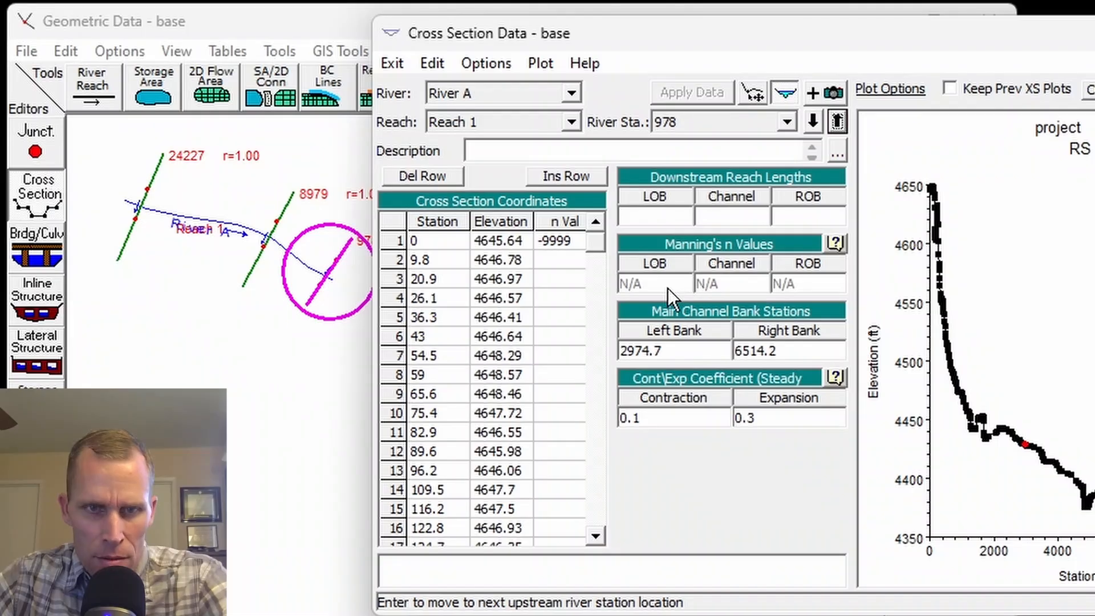
pyautogui.click(486, 63)
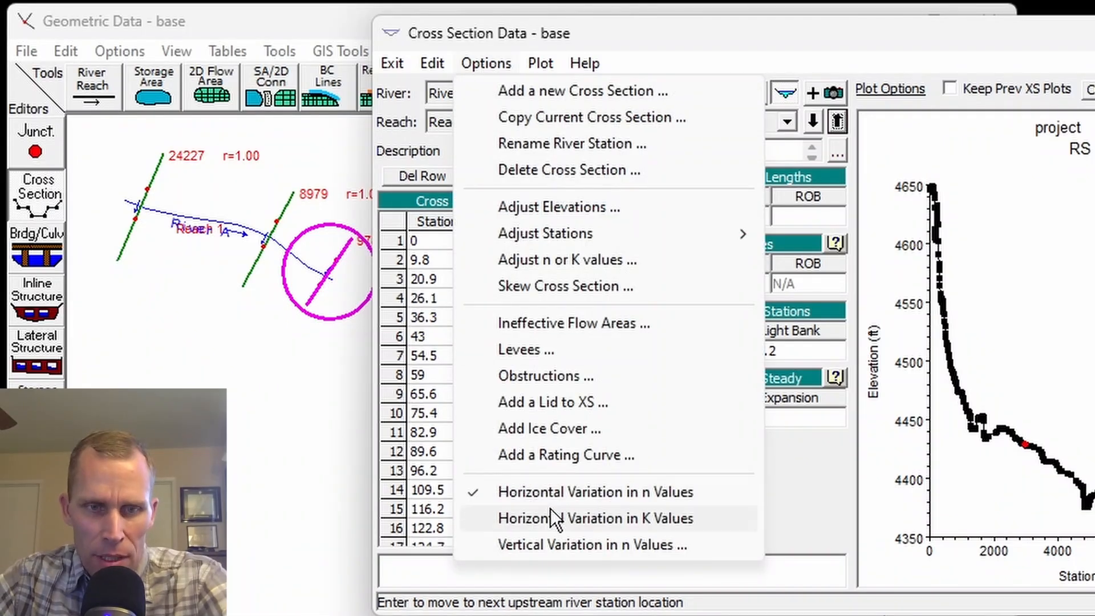
pyautogui.click(546, 489)
pyautogui.click(872, 331)
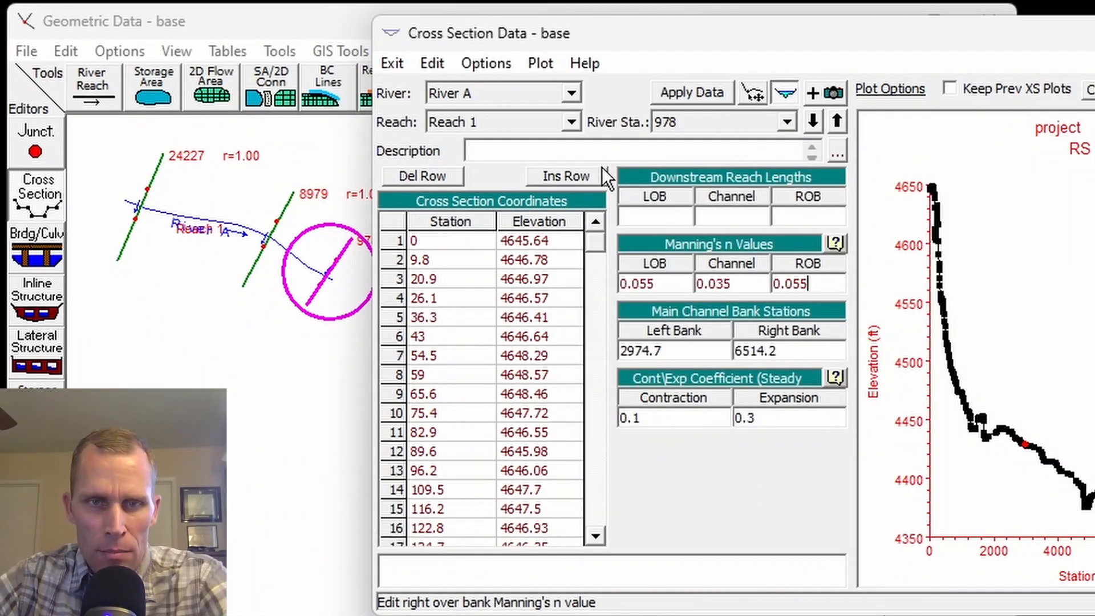
# At river station 8979, turn off horizontal variation in n values and apply Manning's n of 0.055, 0.035 and 0.055.
pyautogui.click(835, 121)
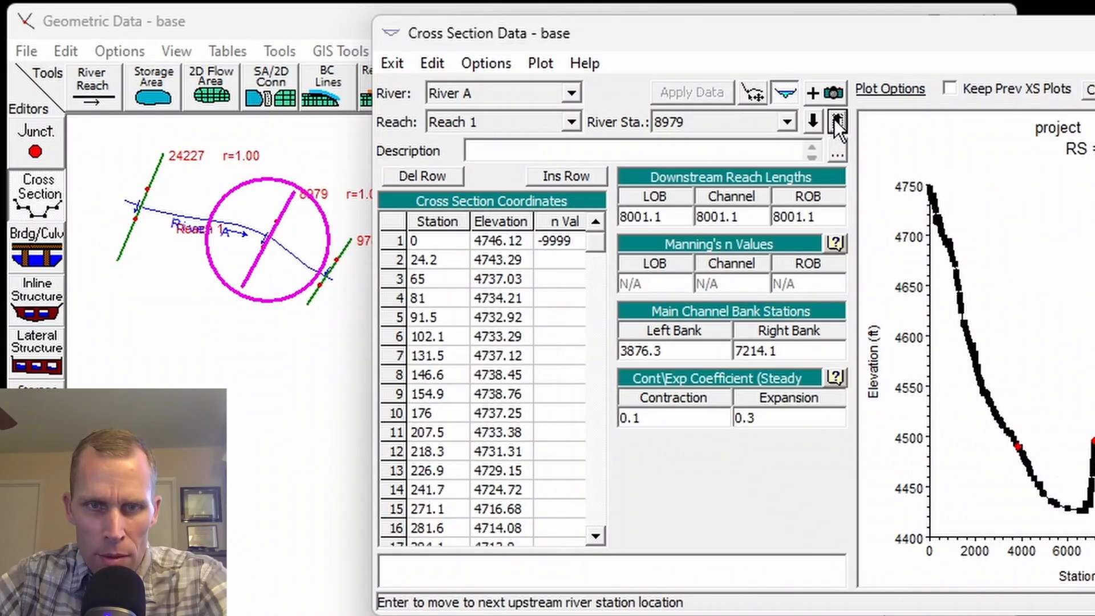
pyautogui.click(476, 65)
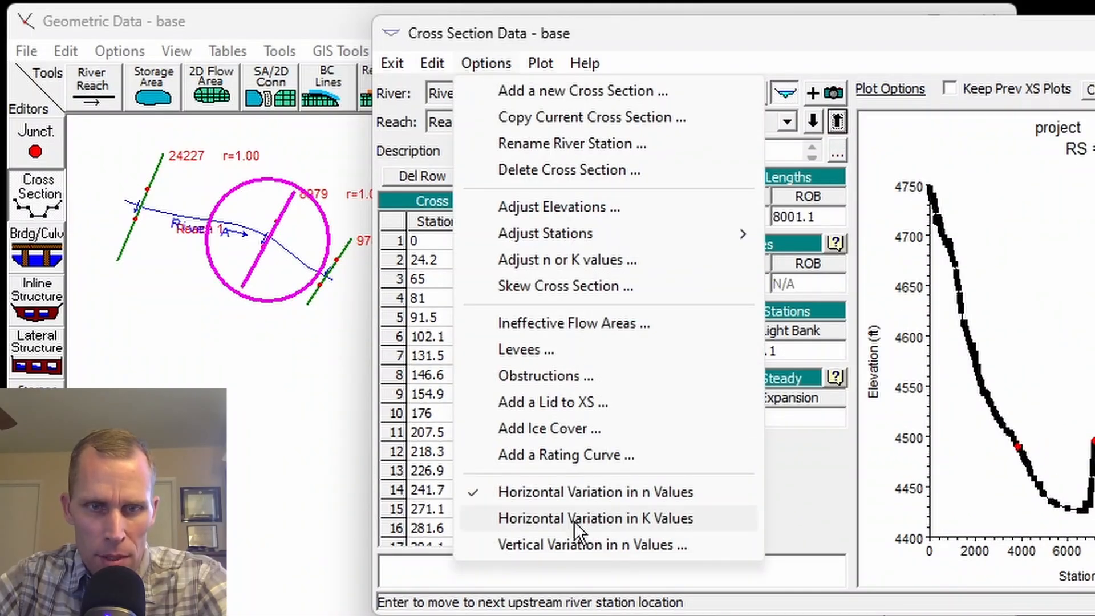
pyautogui.click(565, 492)
pyautogui.click(909, 331)
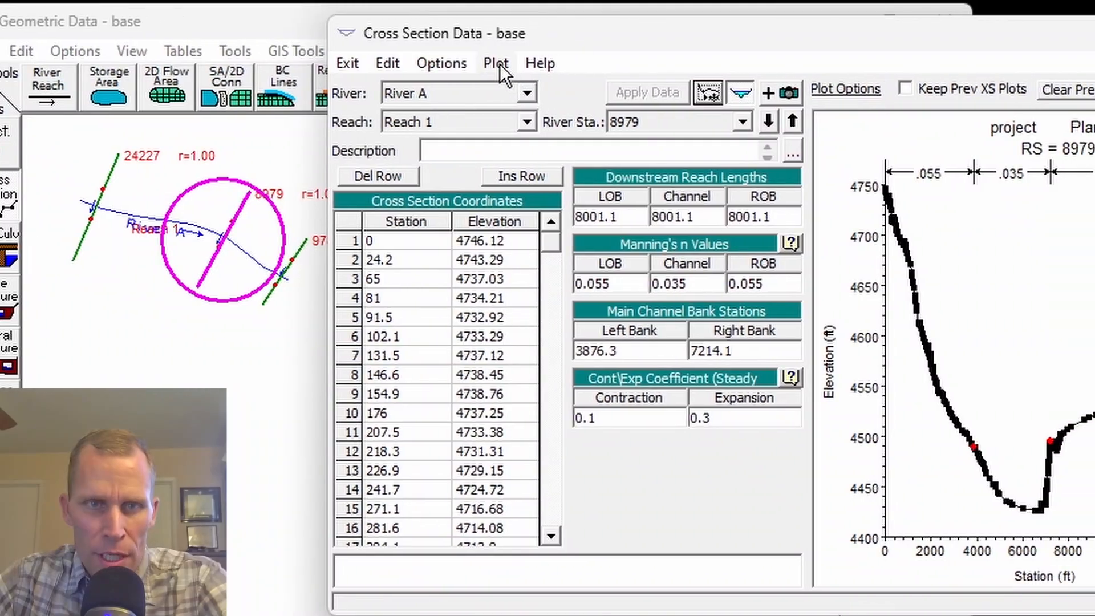
# Open the profile plot for River A, Reach 1, examine the channel bed slope, and close the plot.
pyautogui.click(540, 63)
pyautogui.click(364, 116)
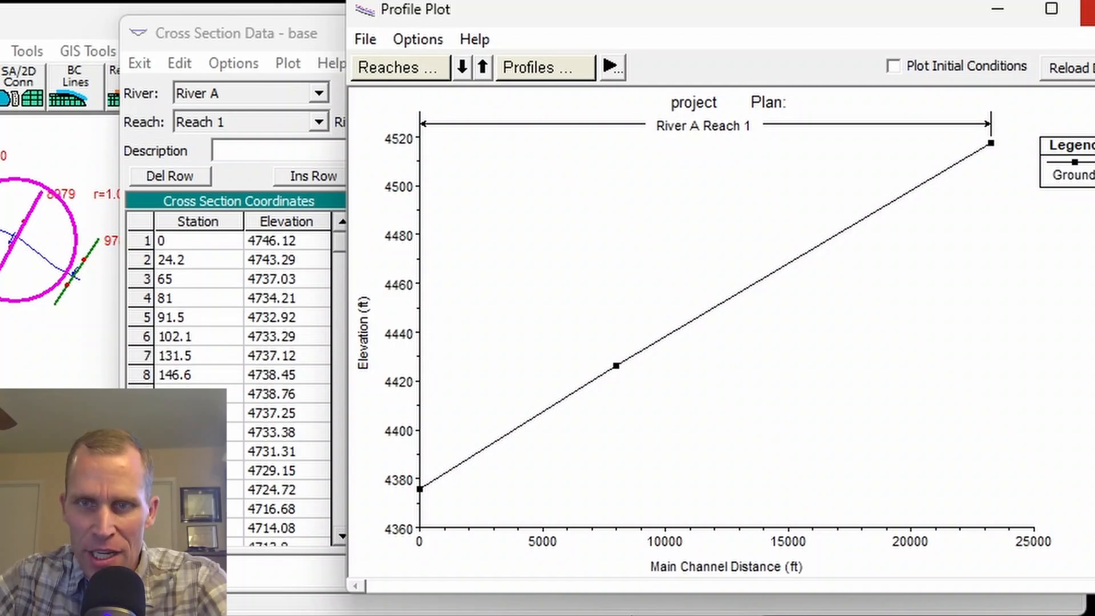
pyautogui.moveTo(709, 21); pyautogui.dragTo(474, 35)
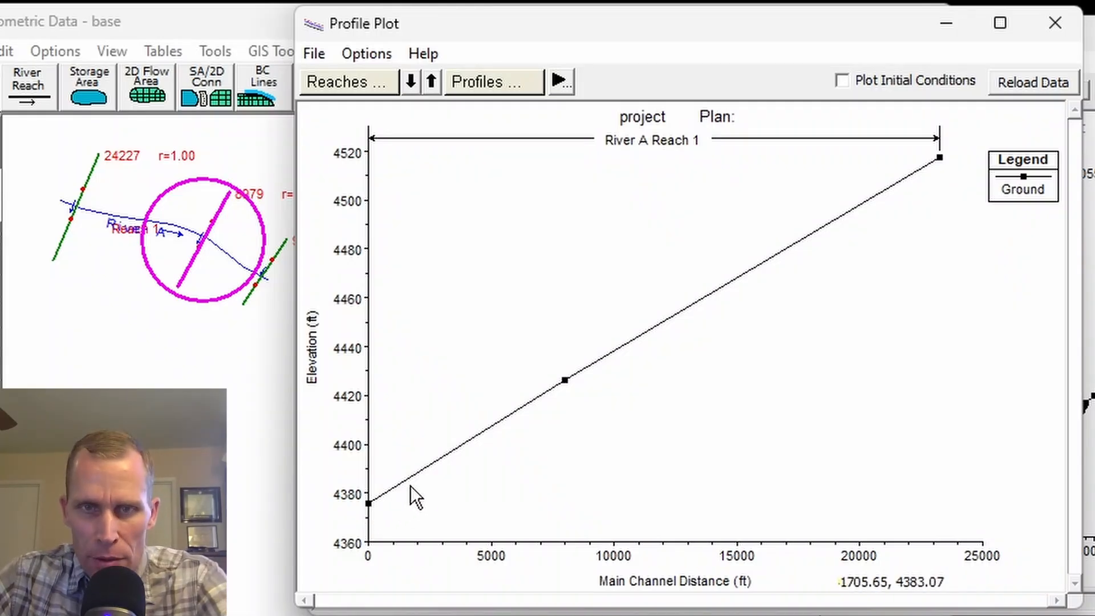
pyautogui.click(1056, 32)
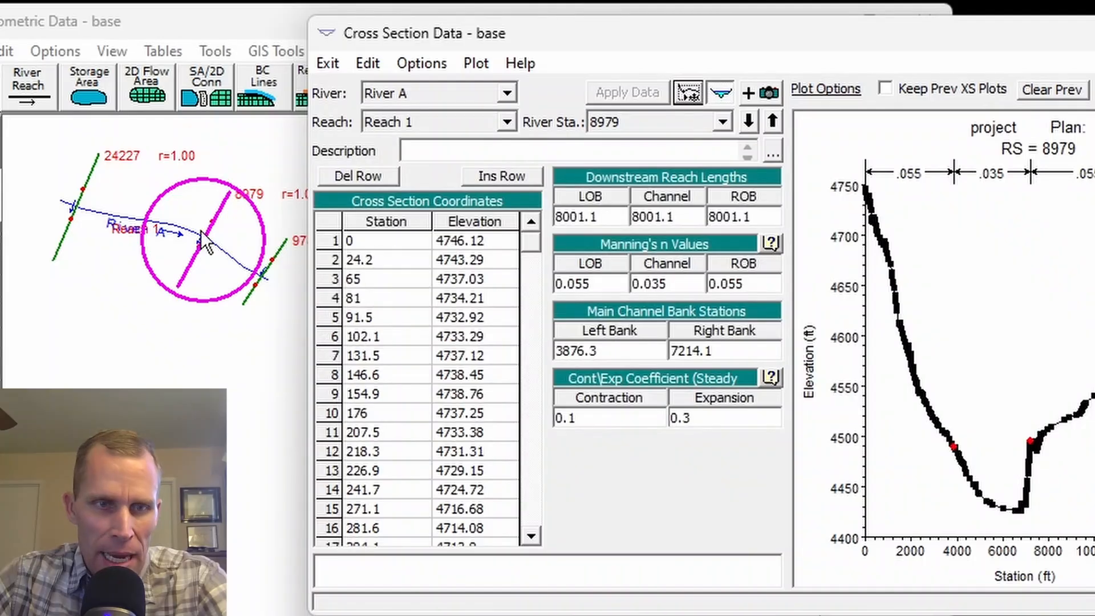
# Review the downstream reach lengths, Manning's n values and cross section plots at river stations 24227, 8979 and 978.
pyautogui.click(774, 121)
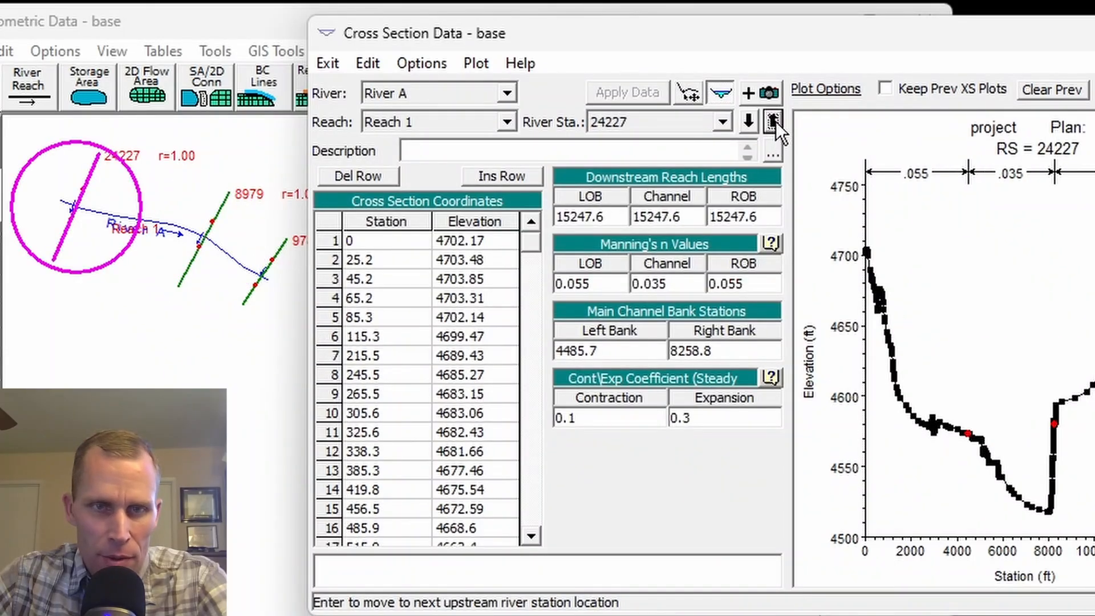
pyautogui.click(774, 121)
pyautogui.click(772, 122)
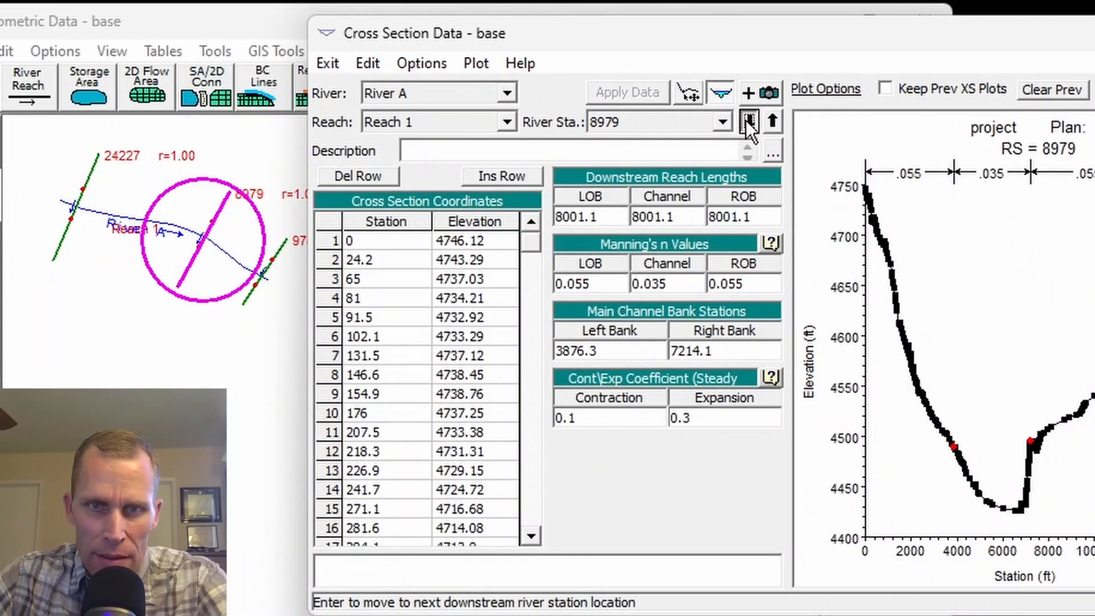
pyautogui.click(747, 121)
pyautogui.click(772, 122)
pyautogui.moveTo(668, 217); pyautogui.dragTo(632, 217)
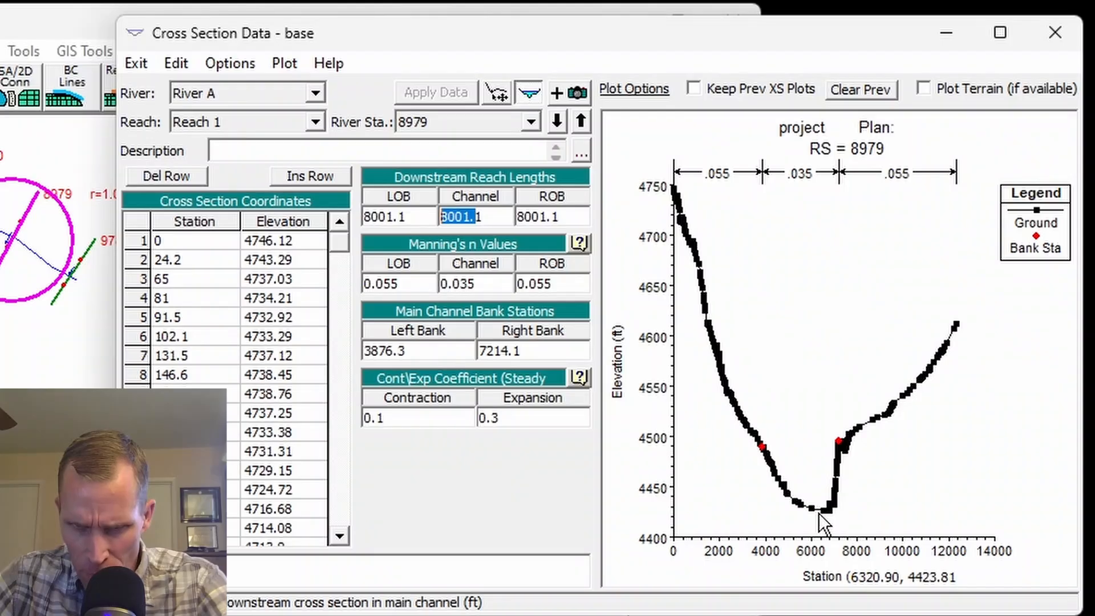
pyautogui.click(557, 120)
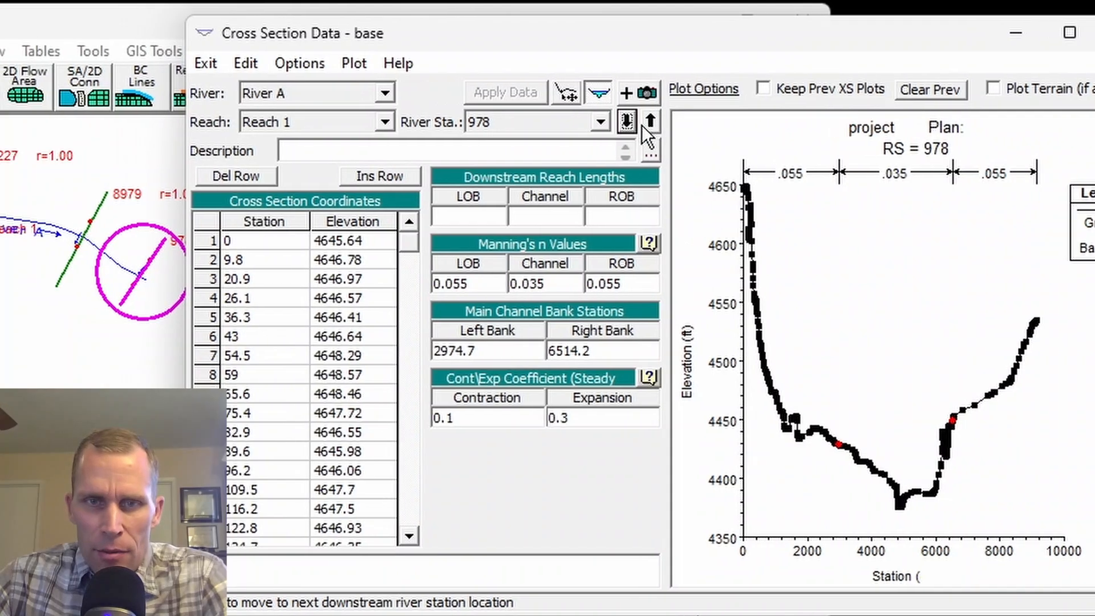
pyautogui.click(581, 121)
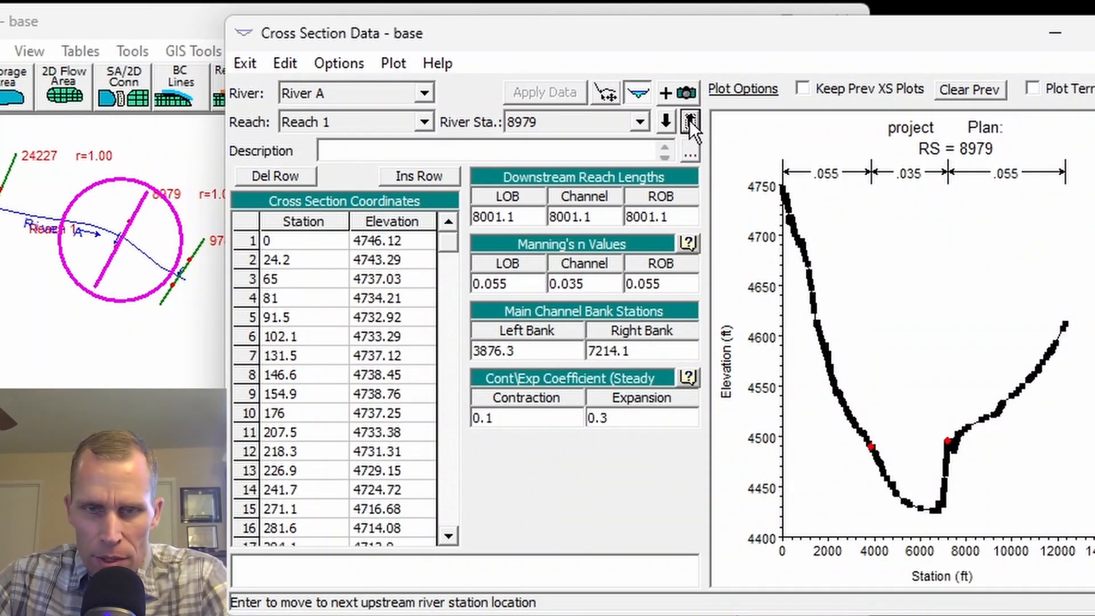
pyautogui.click(689, 120)
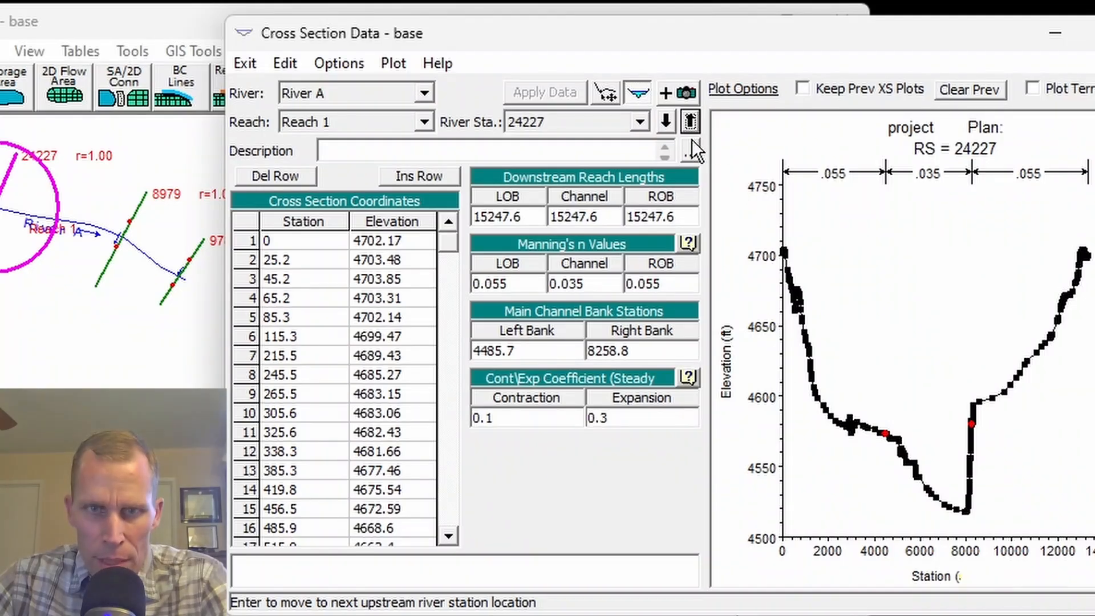
pyautogui.click(686, 126)
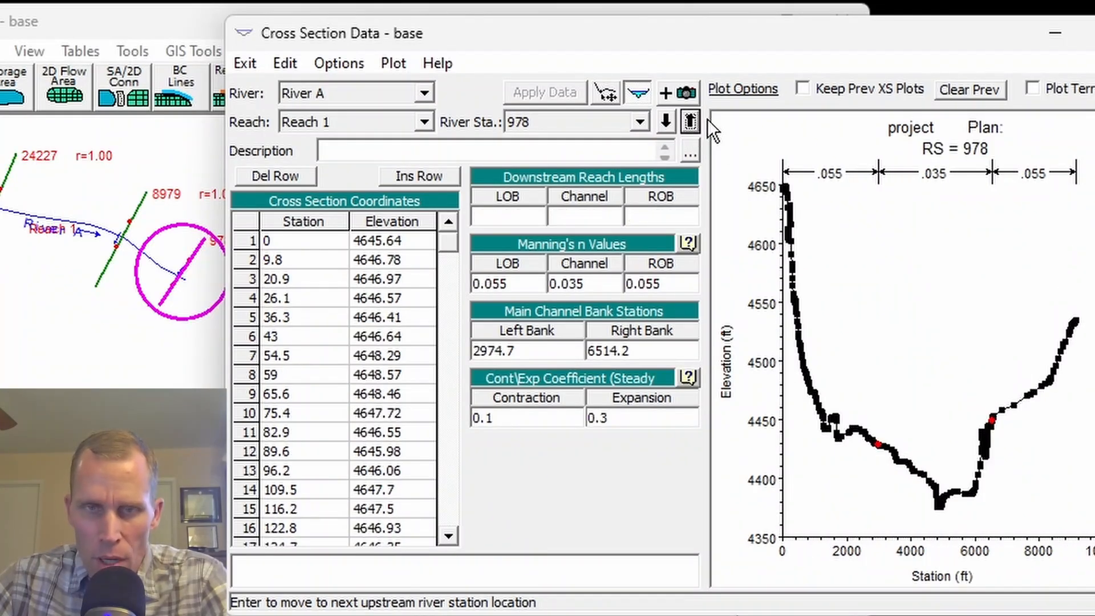
pyautogui.click(693, 121)
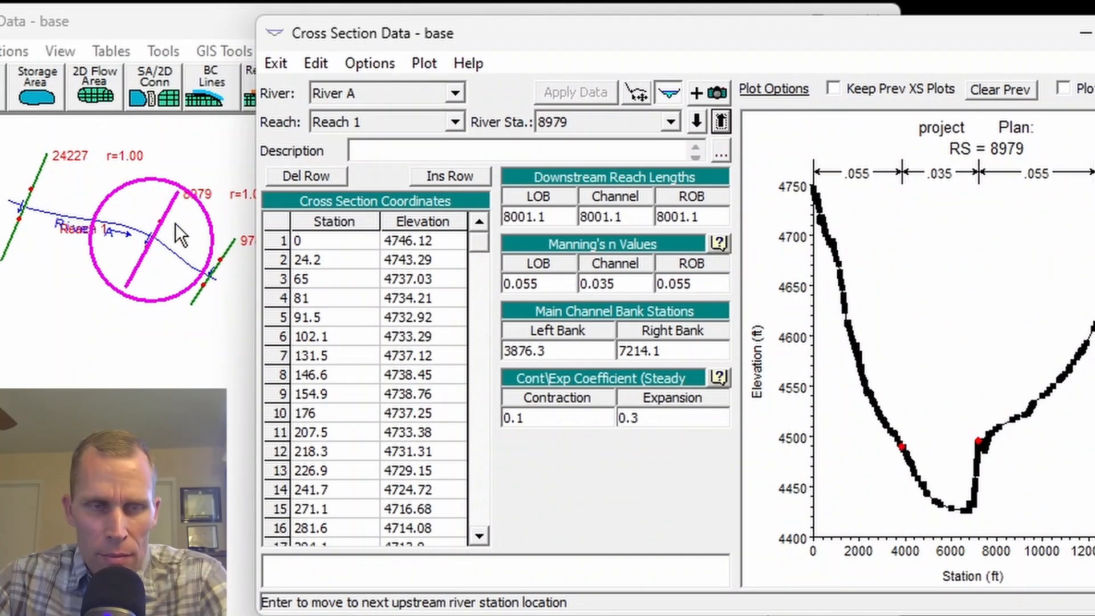
# Return to the river schematic and save the base geometry data.
pyautogui.rightClick(184, 194)
pyautogui.click(388, 20)
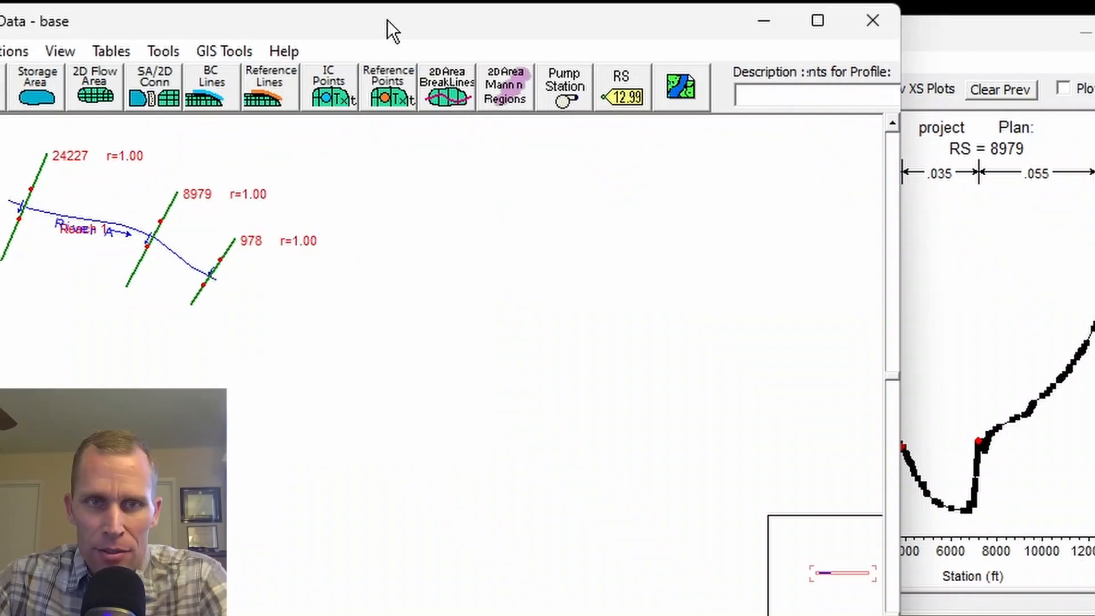
pyautogui.click(924, 23)
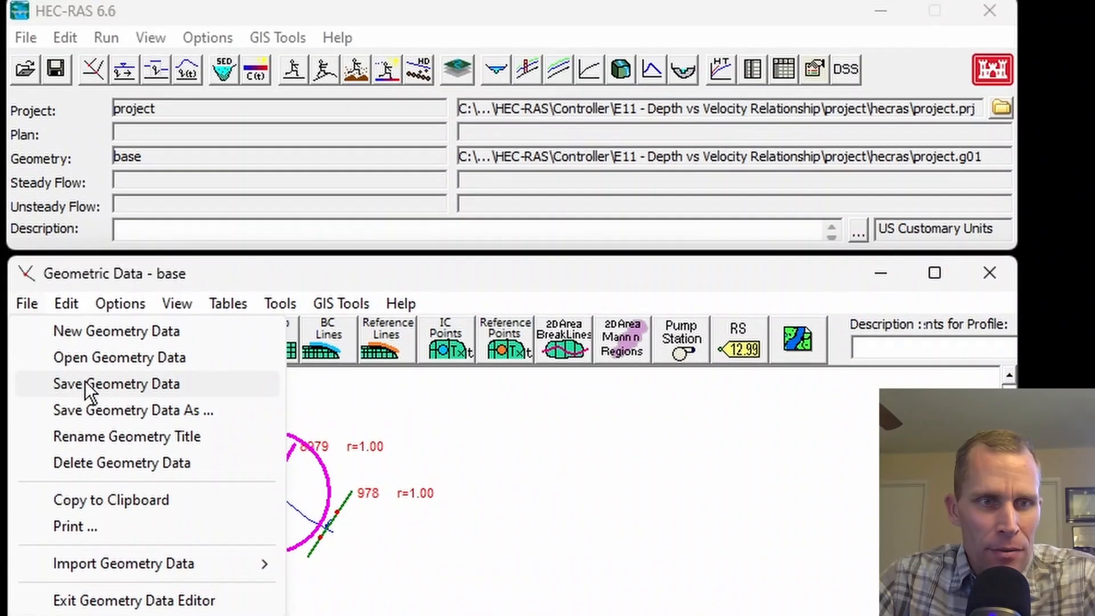
pyautogui.click(88, 310)
# Open the steady flow data and assign River A, Reach 1 a downstream normal depth boundary with slope 0.00625 for all profiles.
pyautogui.click(66, 43)
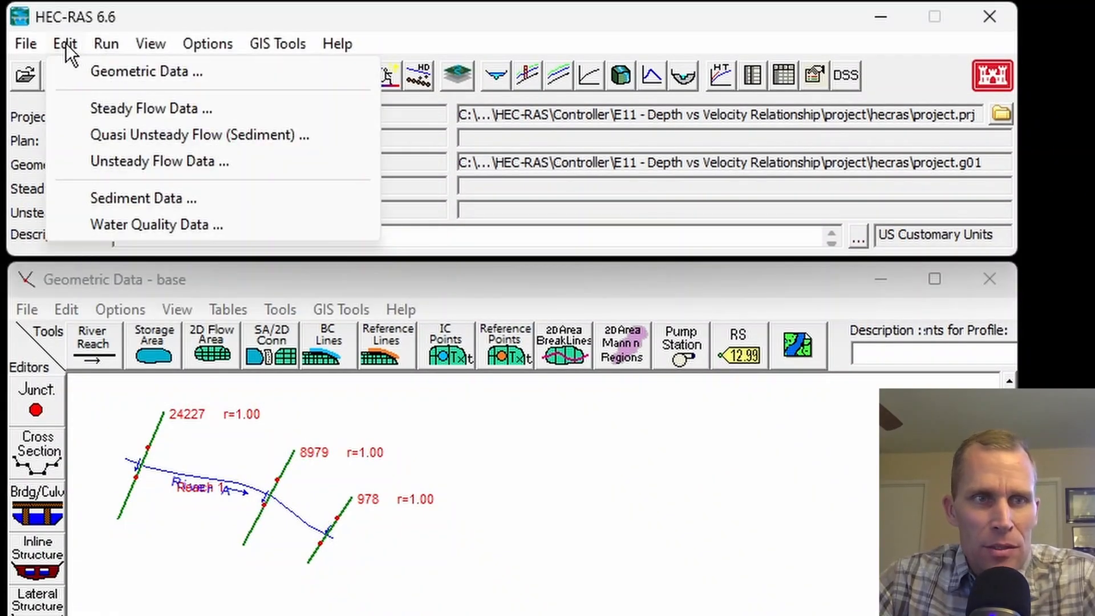
pyautogui.click(109, 116)
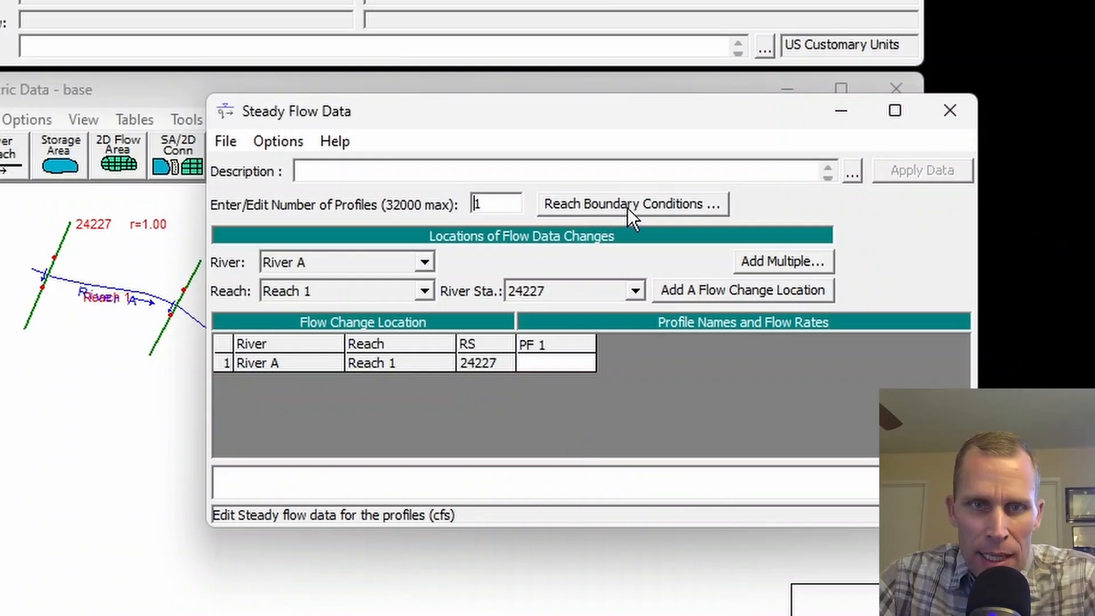
pyautogui.click(628, 205)
pyautogui.click(596, 325)
pyautogui.click(374, 252)
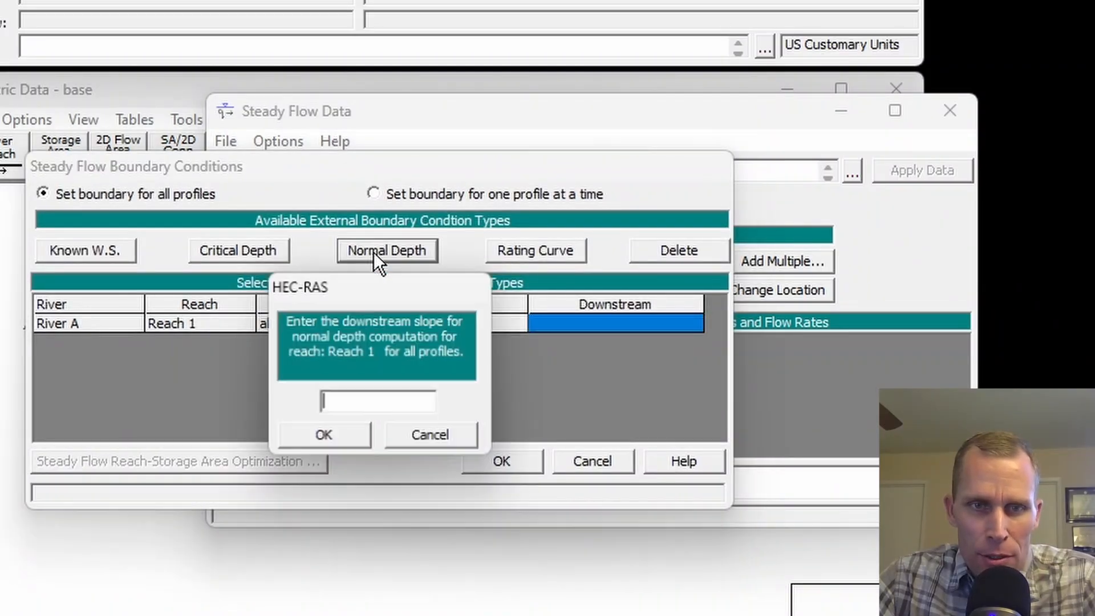
pyautogui.write('0.')
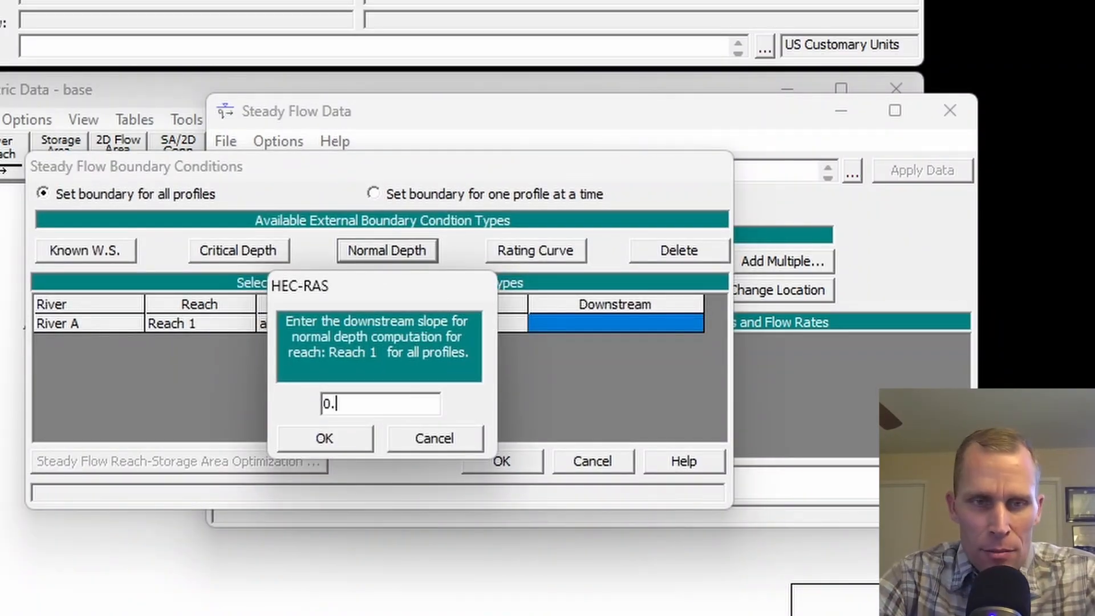
pyautogui.write('00625')
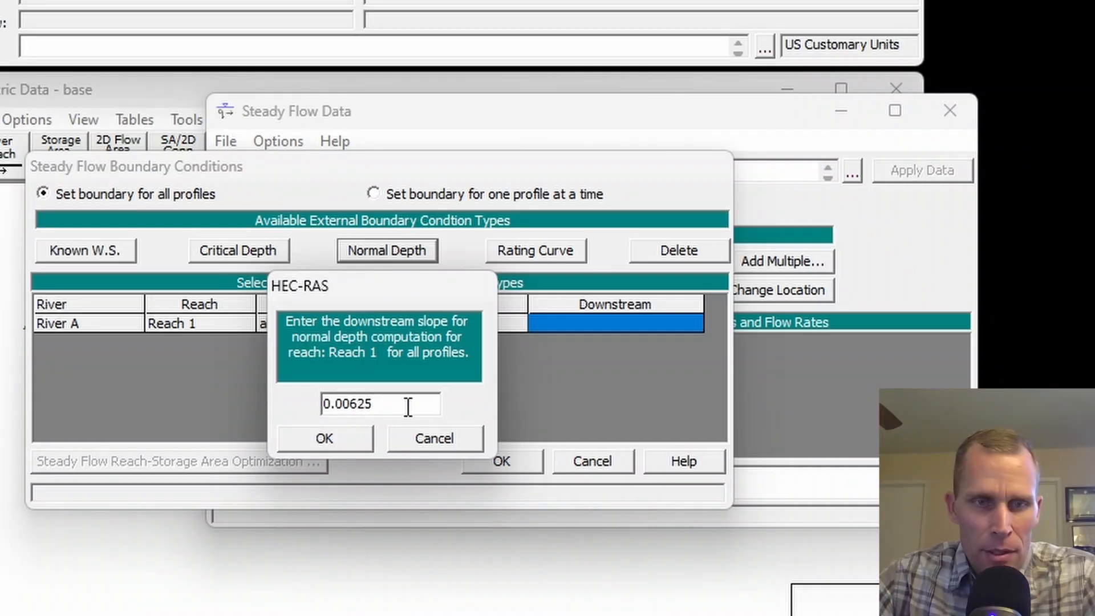
pyautogui.click(326, 438)
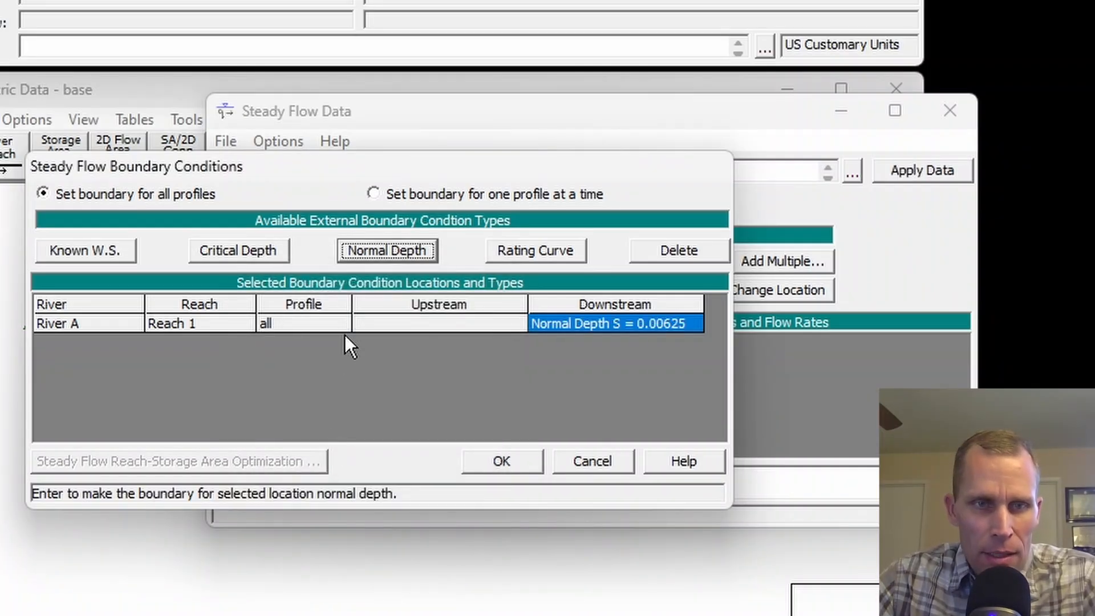
pyautogui.click(505, 460)
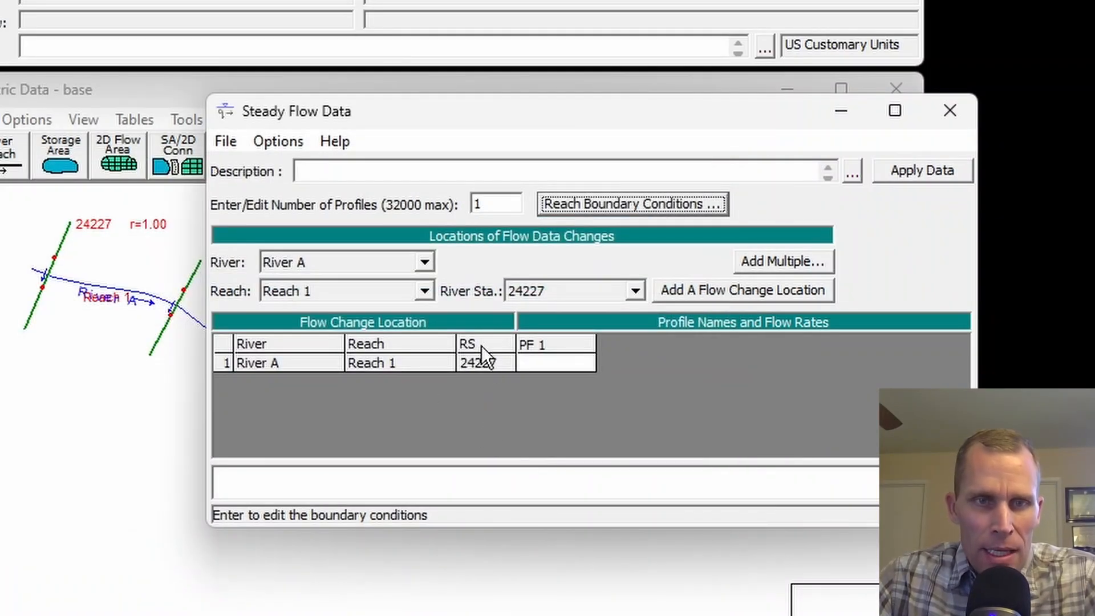
# Define three steady flow profiles for River A, Reach 1 at station 24227 with flows of 20000, 50000 and 100000 cfs.
pyautogui.doubleClick(500, 204)
pyautogui.write('3')
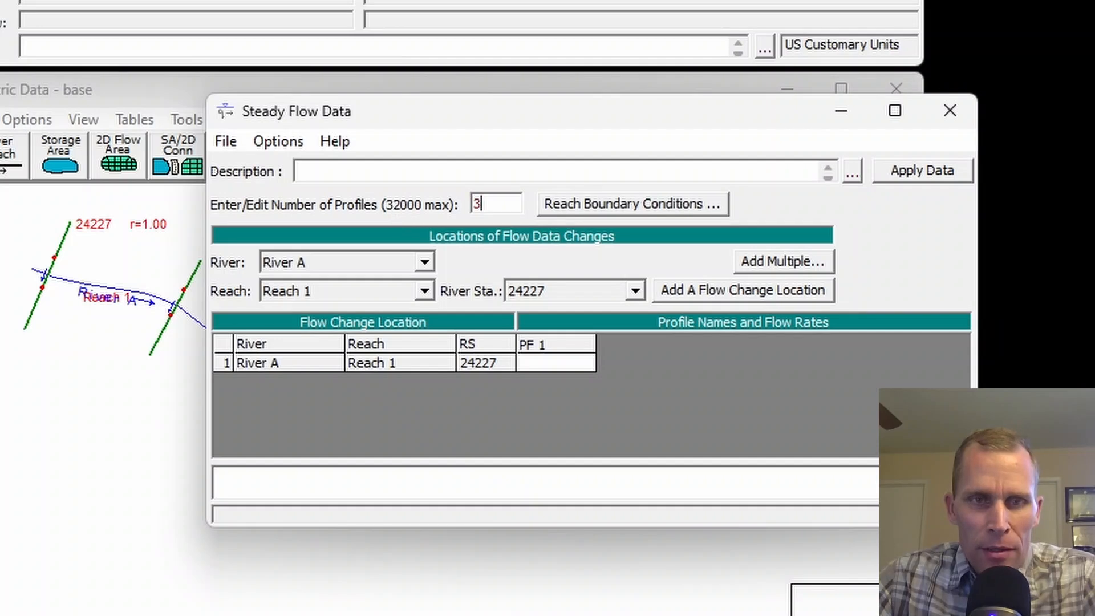
pyautogui.press('Tab')
pyautogui.click(558, 353)
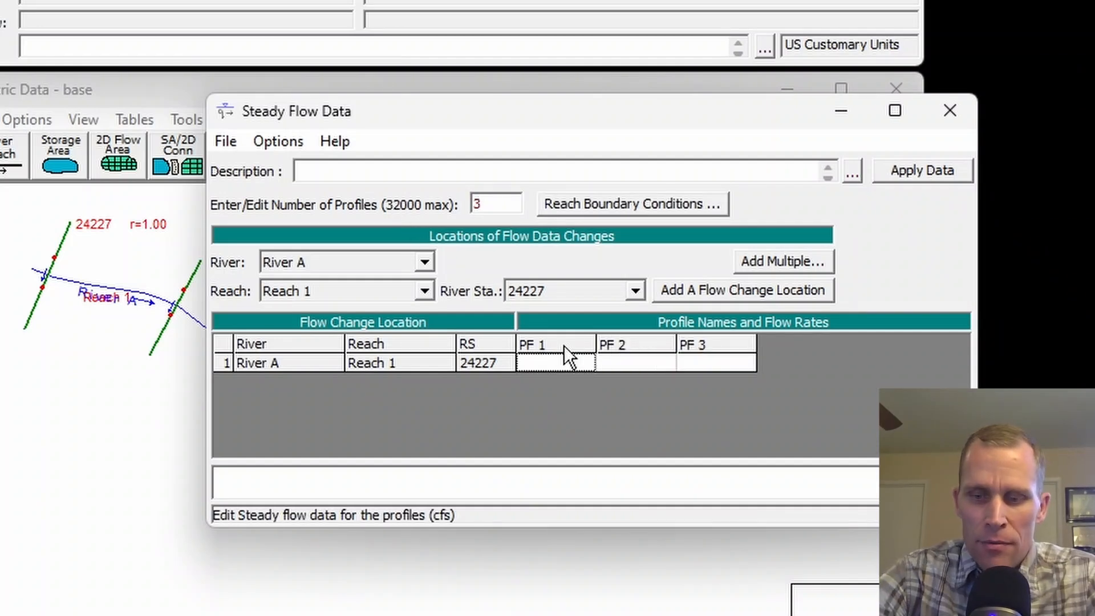
pyautogui.write('20000')
pyautogui.press('Tab')
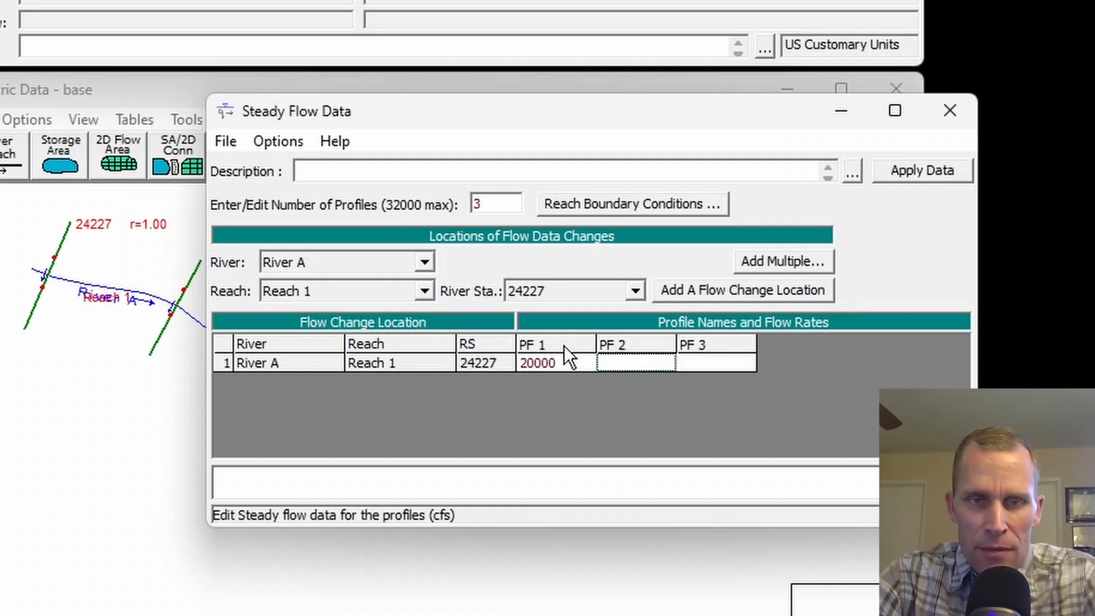
pyautogui.write('50000')
pyautogui.press('Tab')
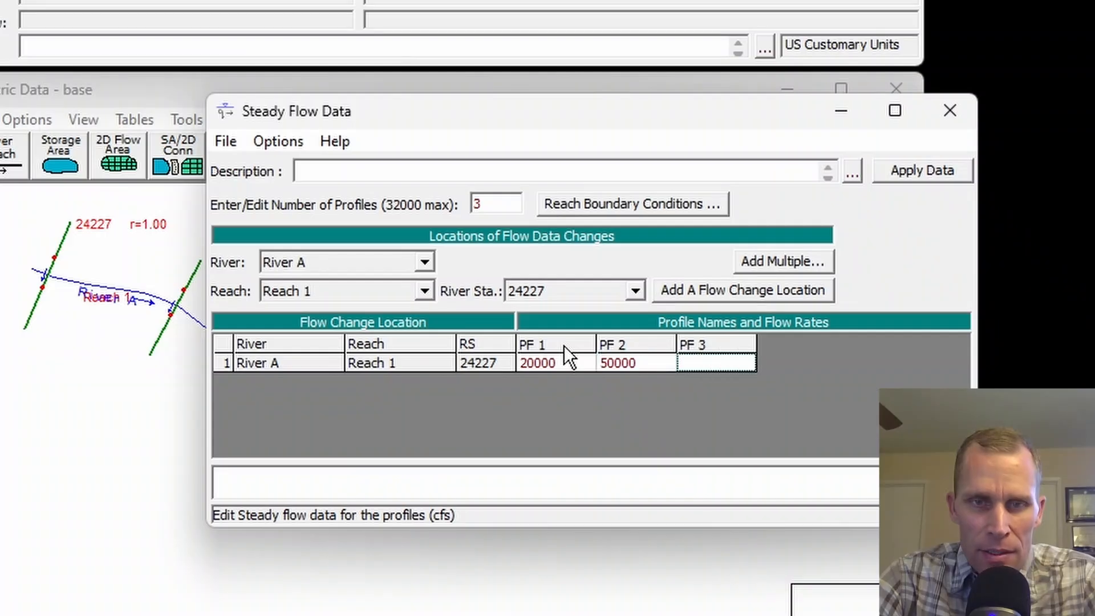
pyautogui.write('100000')
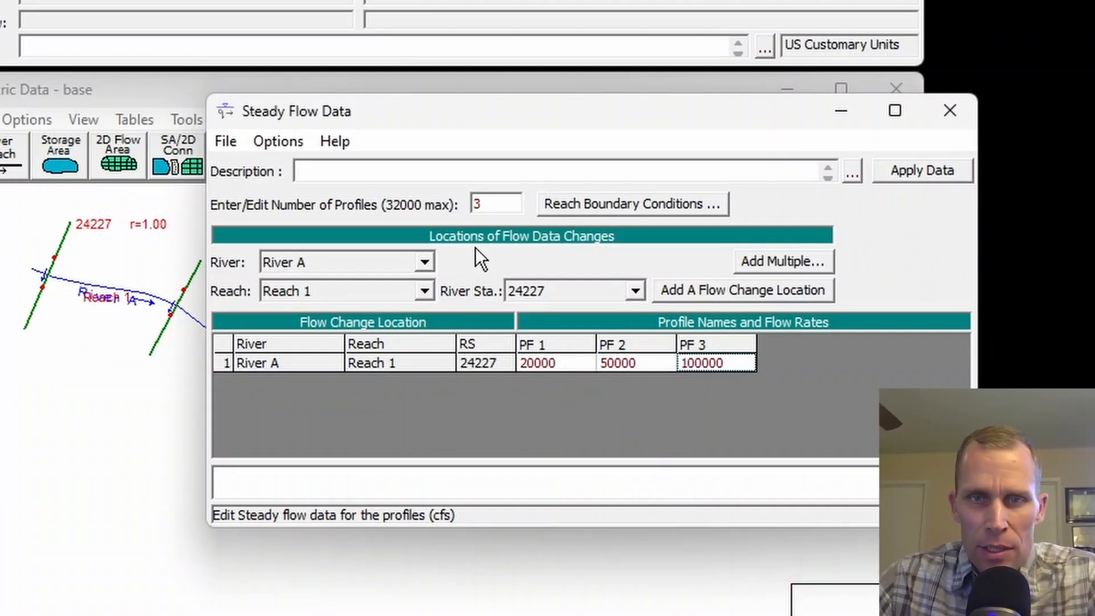
# Save the steady flow data with the title base in the hecras folder and close its editor.
pyautogui.click(225, 142)
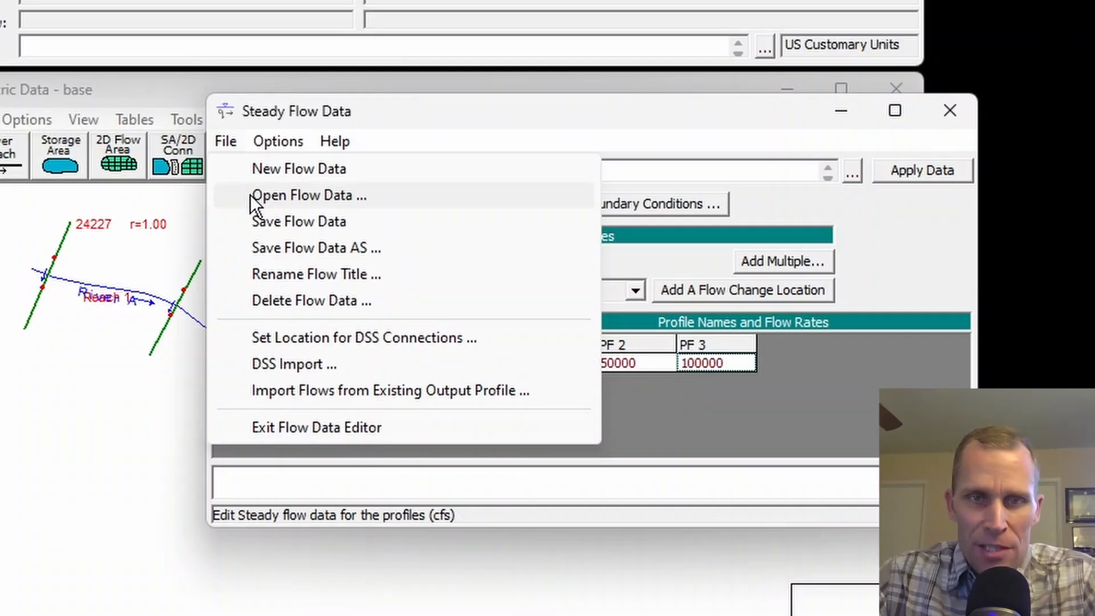
pyautogui.click(282, 221)
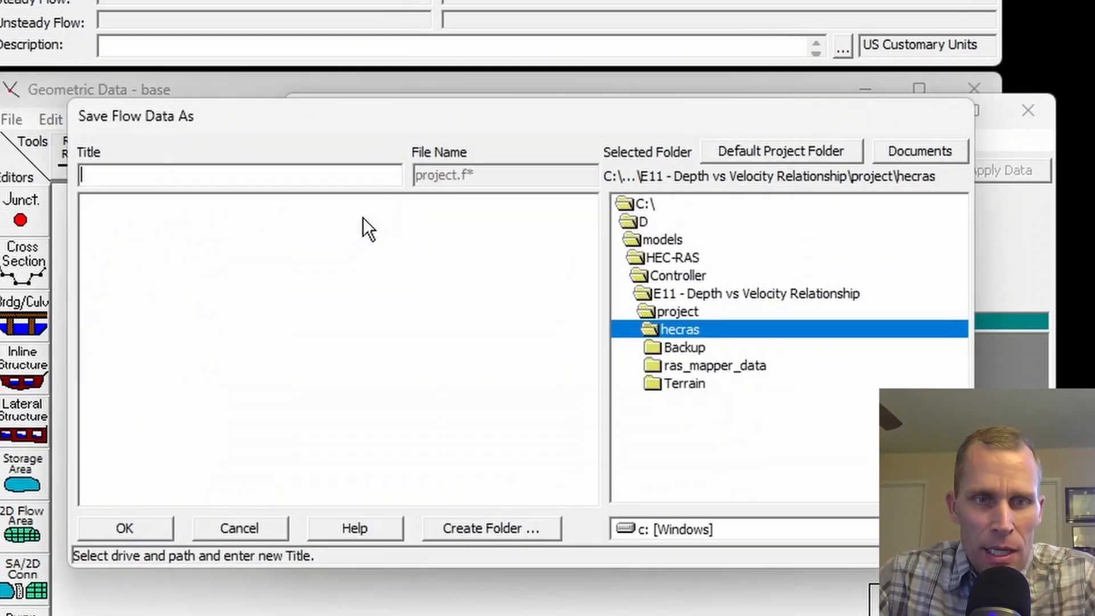
pyautogui.write('base')
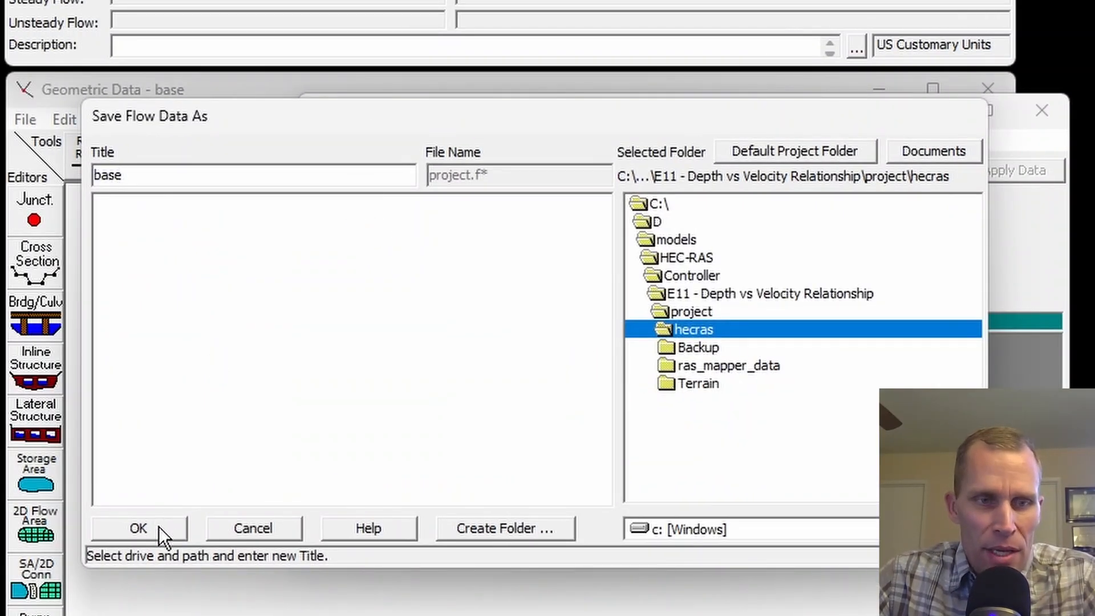
pyautogui.click(159, 525)
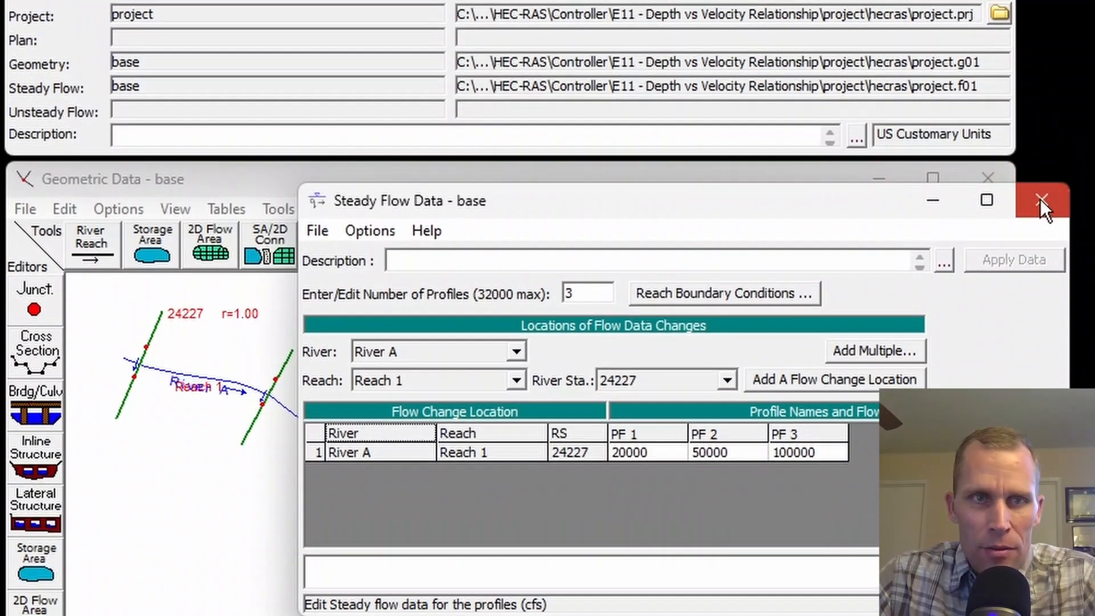
pyautogui.click(1040, 201)
# Save a steady flow analysis plan titled base with short ID base, and compute it.
pyautogui.click(103, 43)
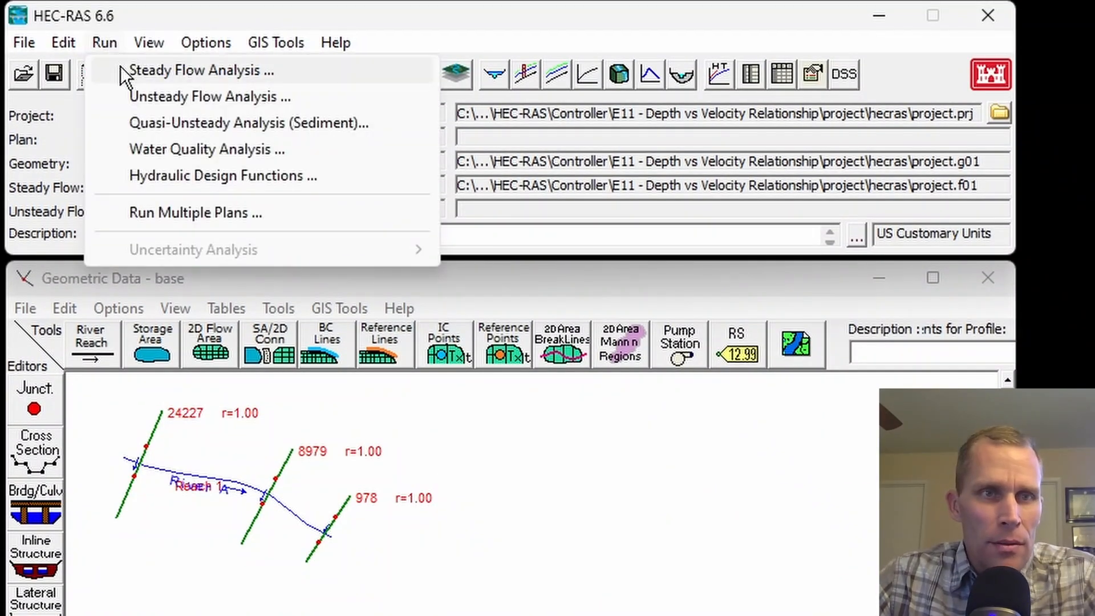
pyautogui.click(157, 70)
pyautogui.moveTo(444, 241); pyautogui.dragTo(489, 168)
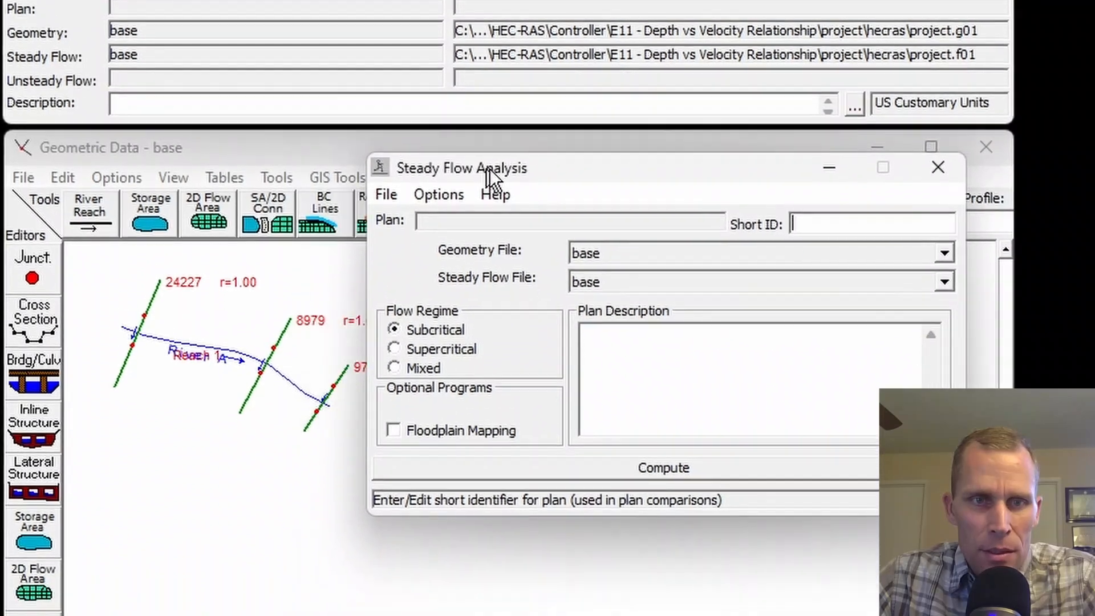
pyautogui.click(407, 129)
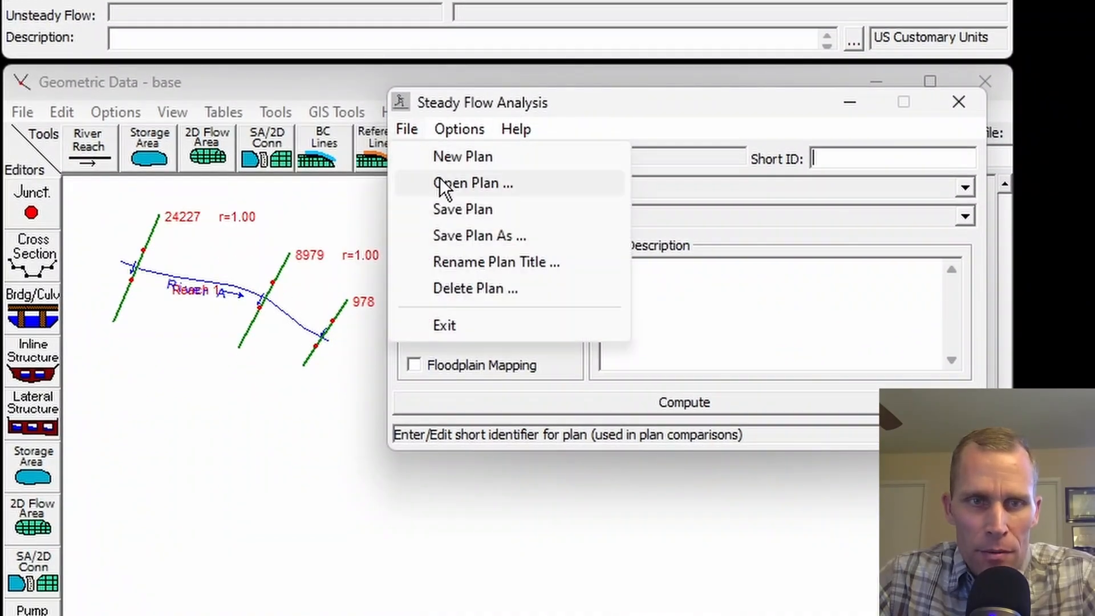
pyautogui.click(451, 208)
pyautogui.write('base')
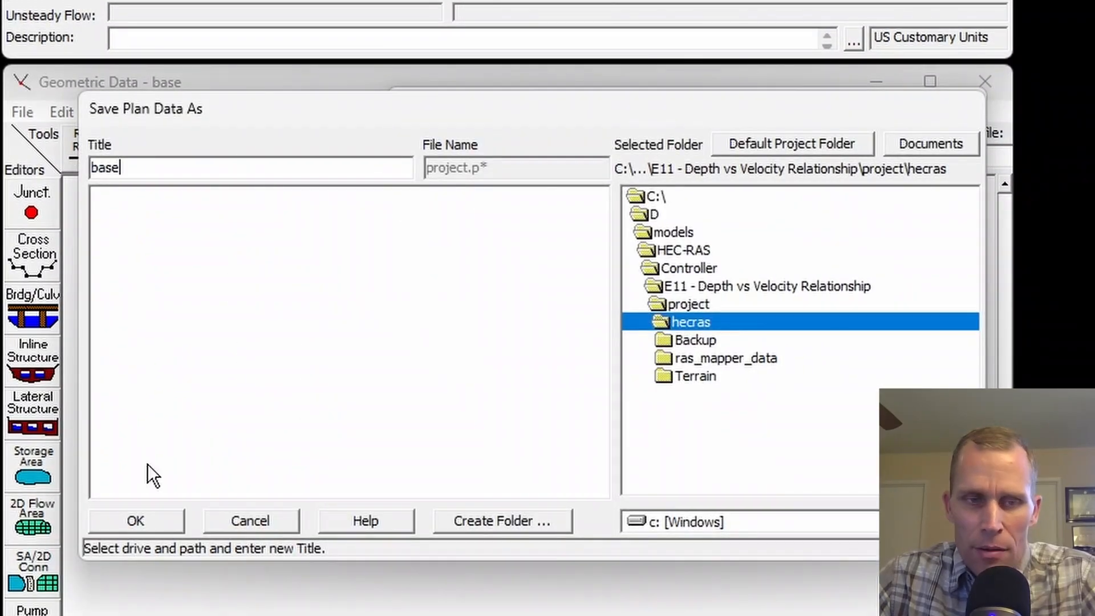
pyautogui.click(137, 521)
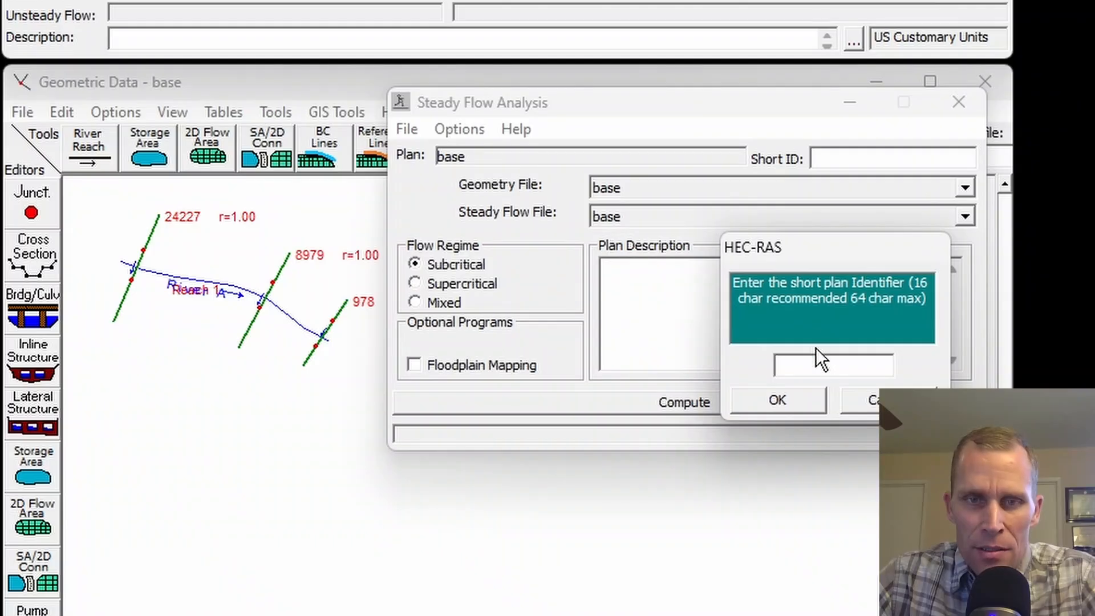
pyautogui.write('base')
pyautogui.click(753, 399)
pyautogui.click(712, 402)
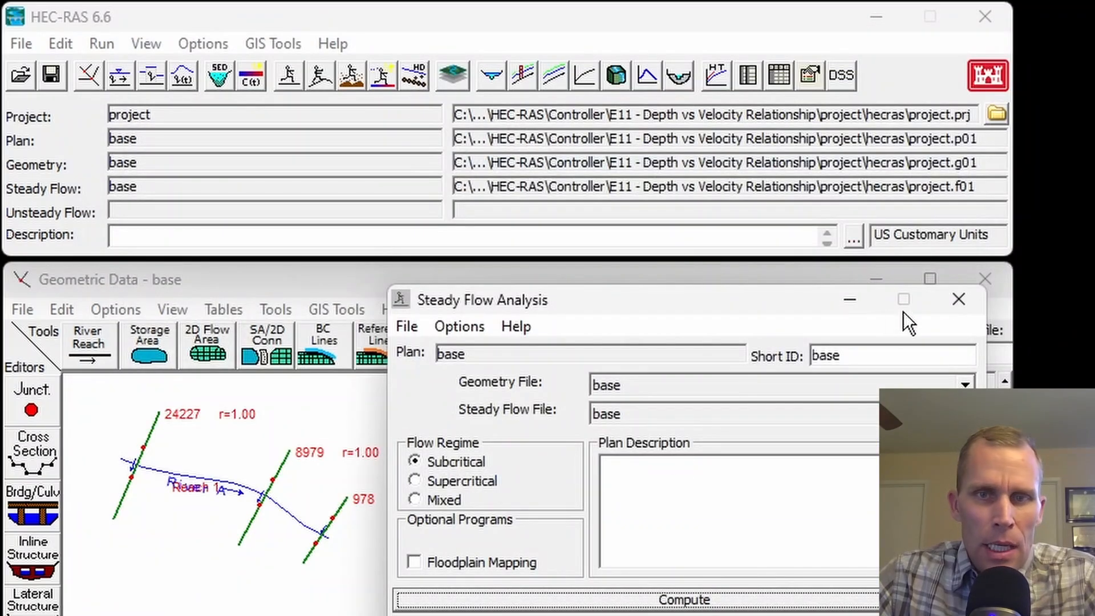
pyautogui.click(970, 297)
# Open the cross section results plot and examine the water surface and velocities in the channel bottom at station 8979.
pyautogui.click(150, 44)
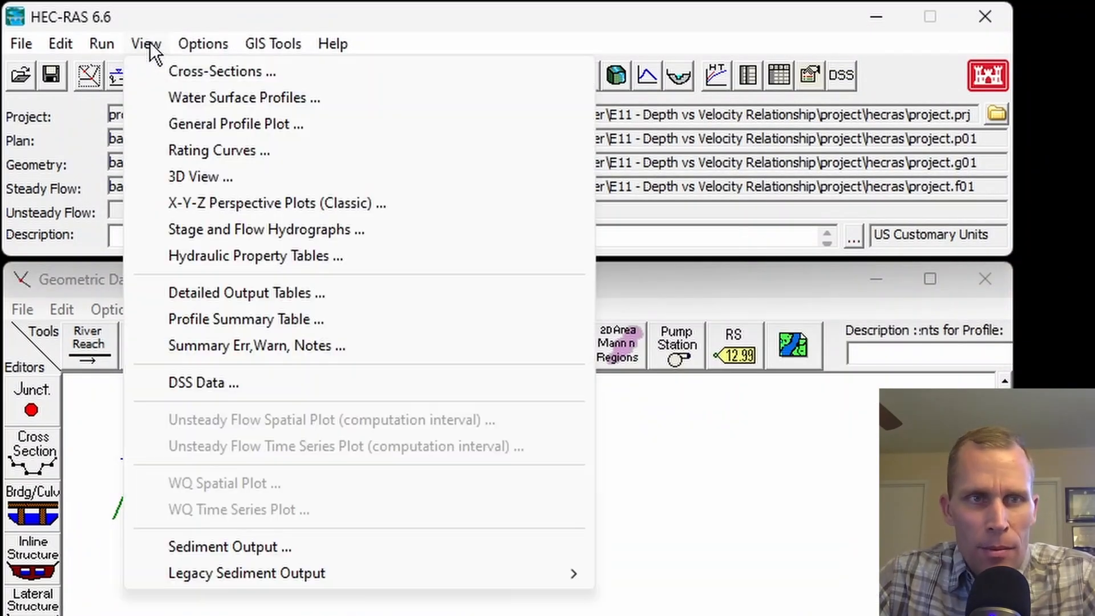
pyautogui.click(187, 74)
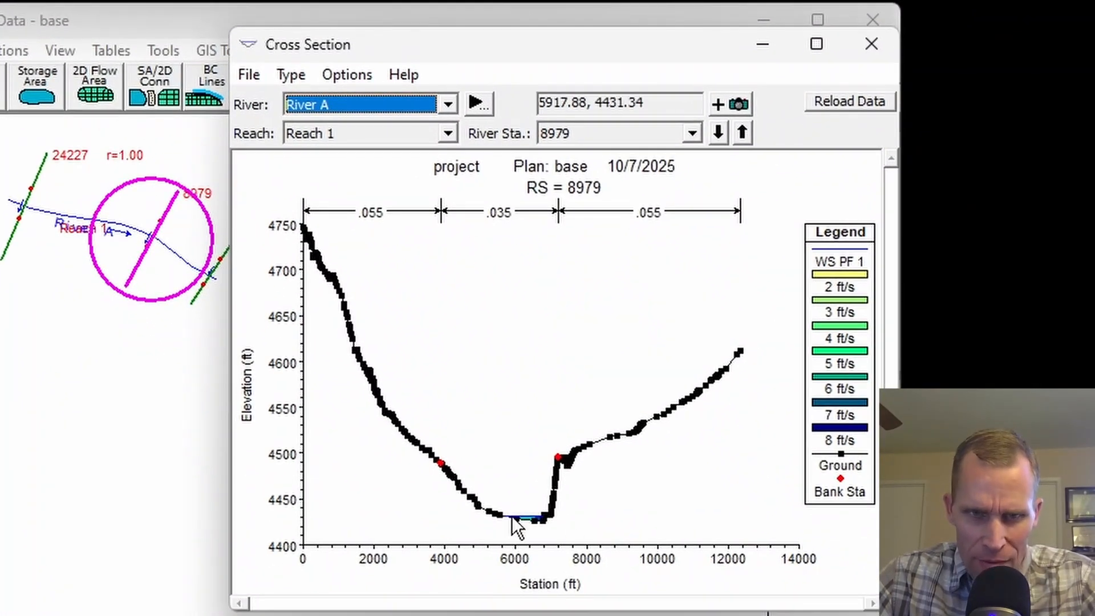
pyautogui.click(519, 504)
pyautogui.scroll(4, 518, 503)
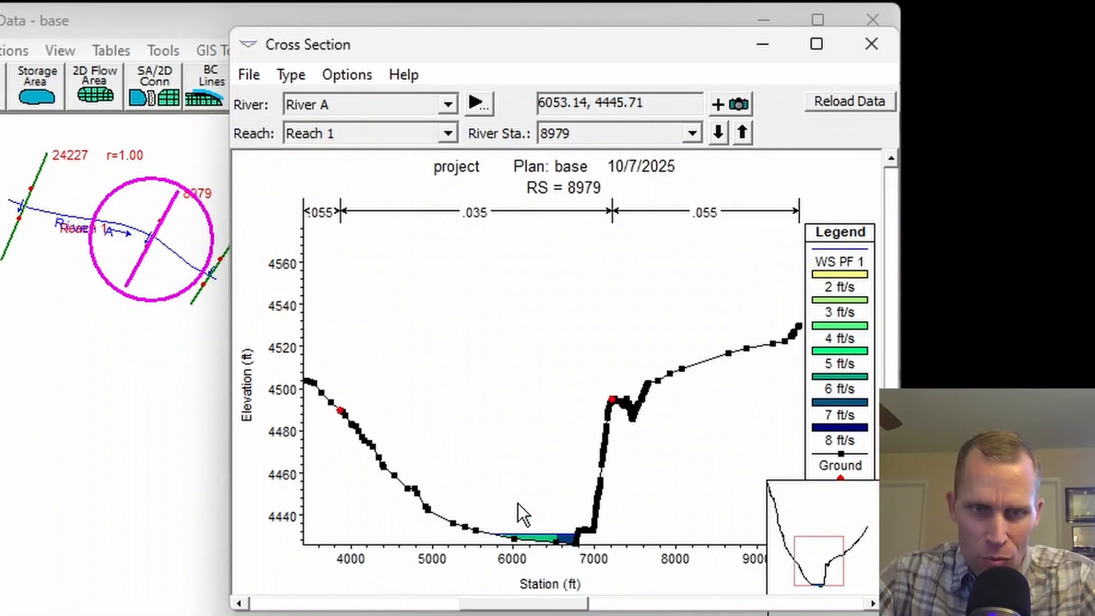
pyautogui.moveTo(529, 497); pyautogui.dragTo(481, 268)
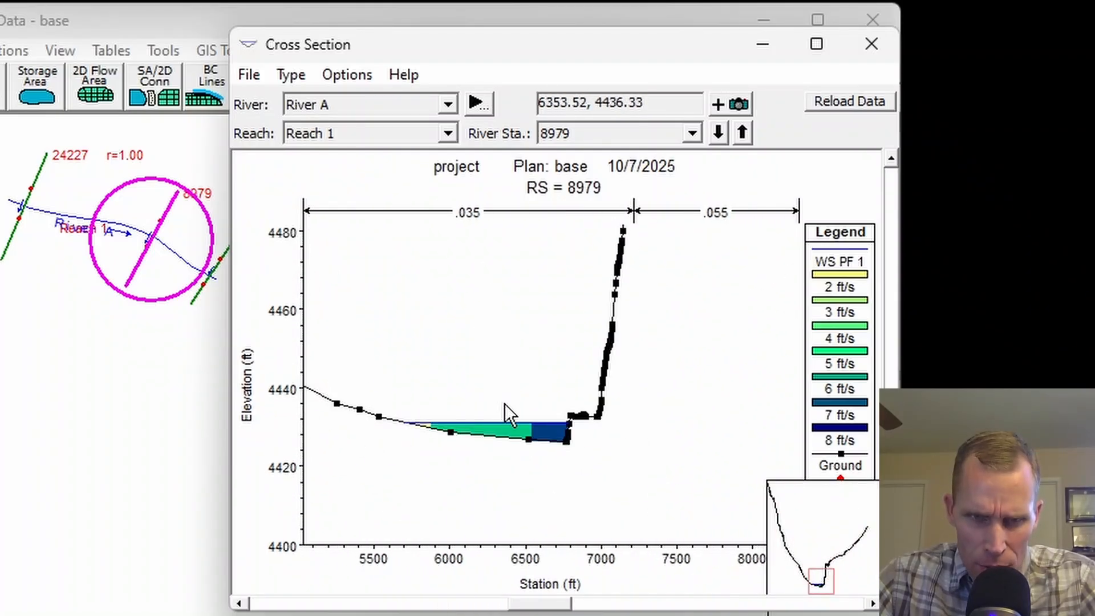
# Display all three profiles, PF 1, PF 2 and PF 3, in the station 8979 cross section plot and compare their water surfaces.
pyautogui.click(347, 74)
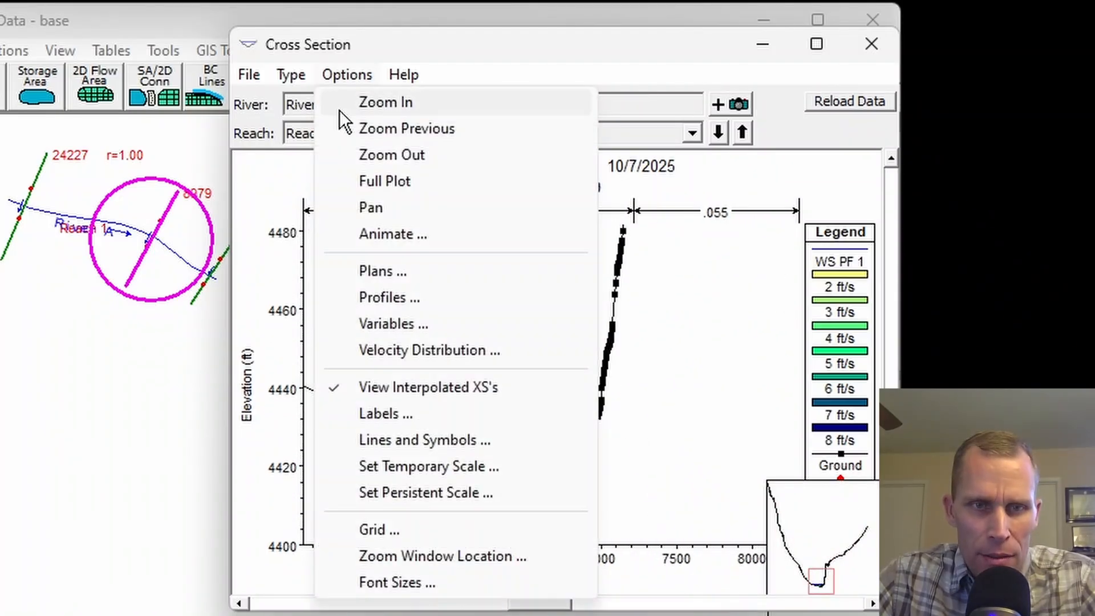
pyautogui.click(379, 294)
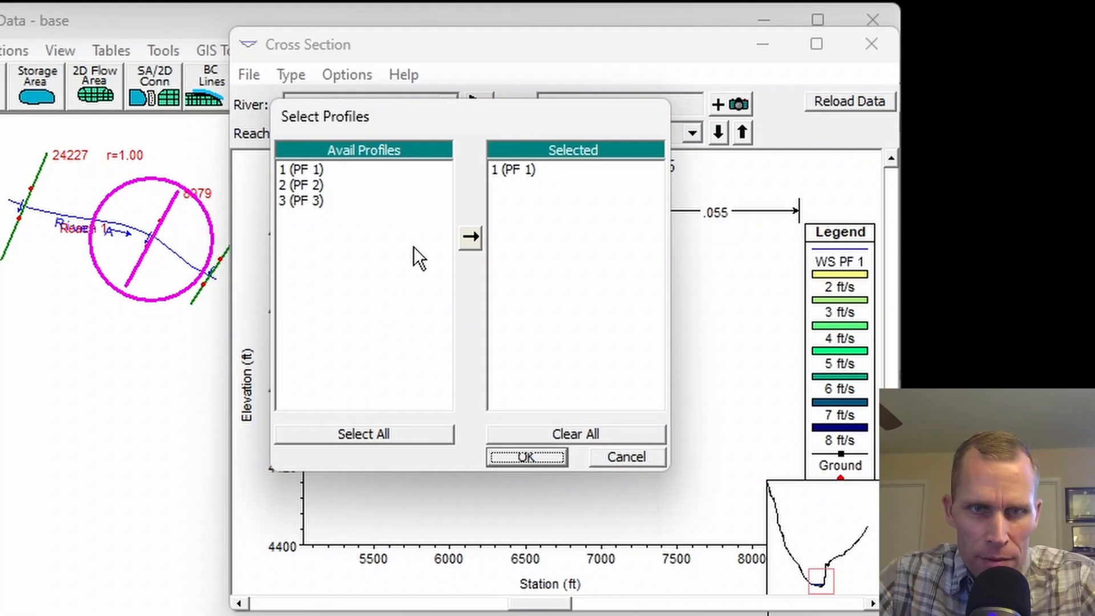
pyautogui.click(516, 170)
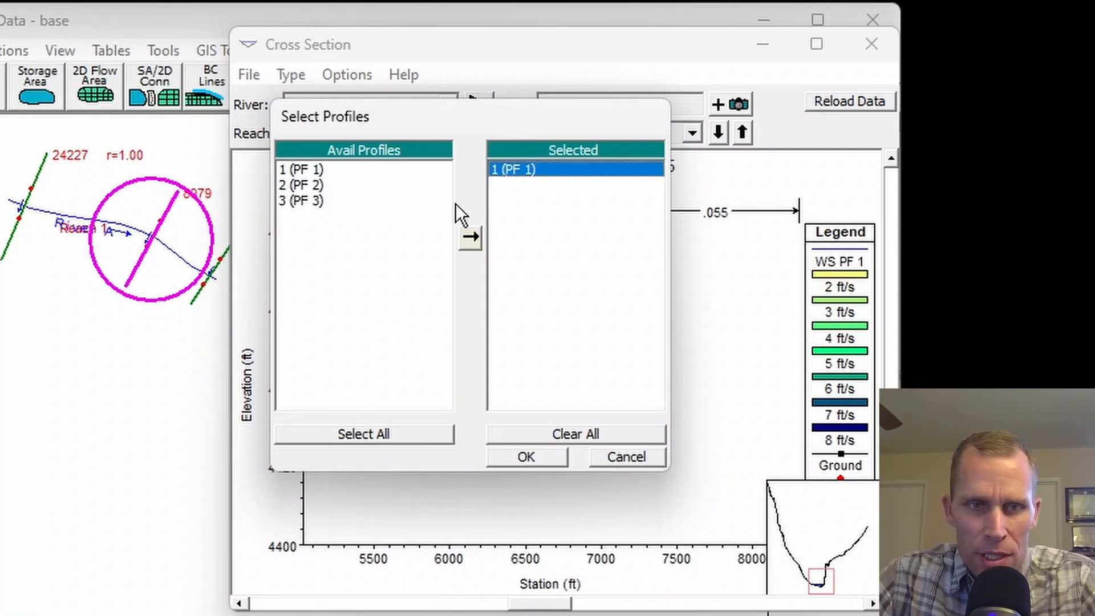
pyautogui.click(469, 238)
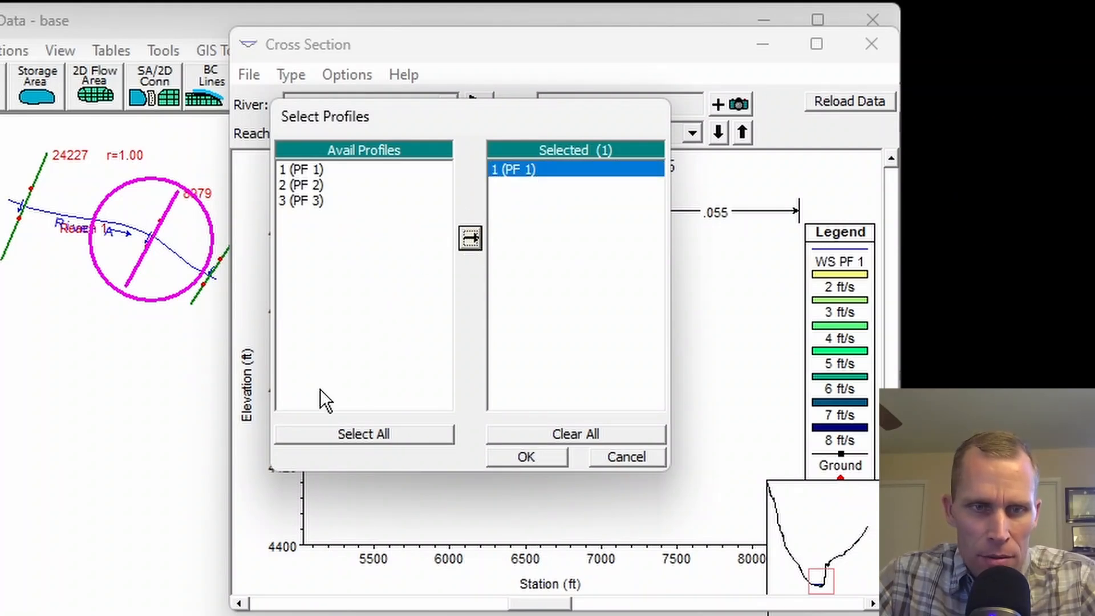
pyautogui.click(357, 433)
pyautogui.click(539, 457)
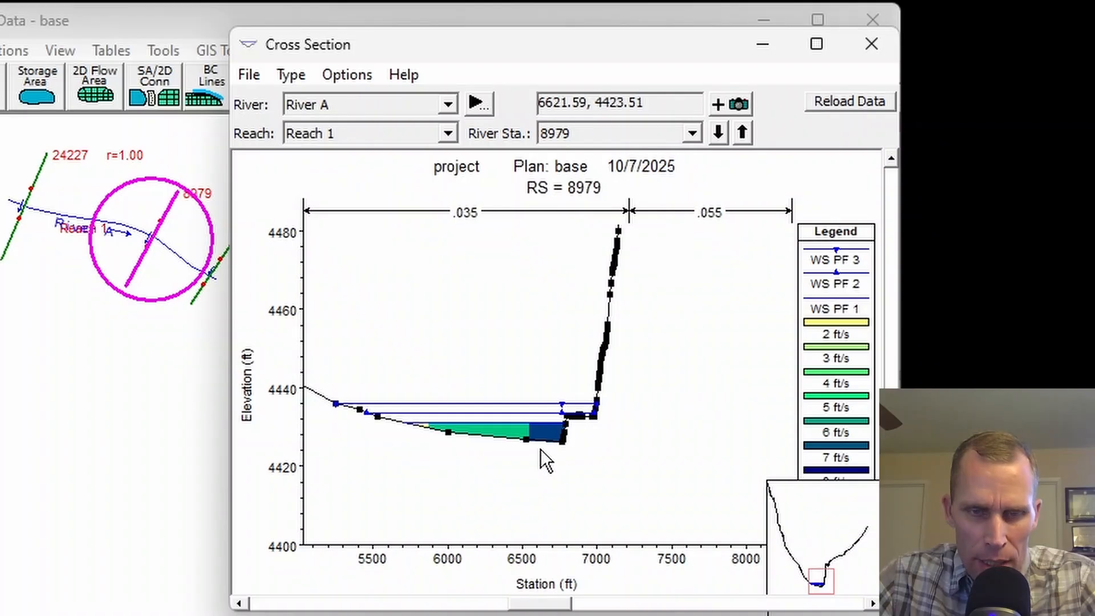
pyautogui.scroll(2, 531, 442)
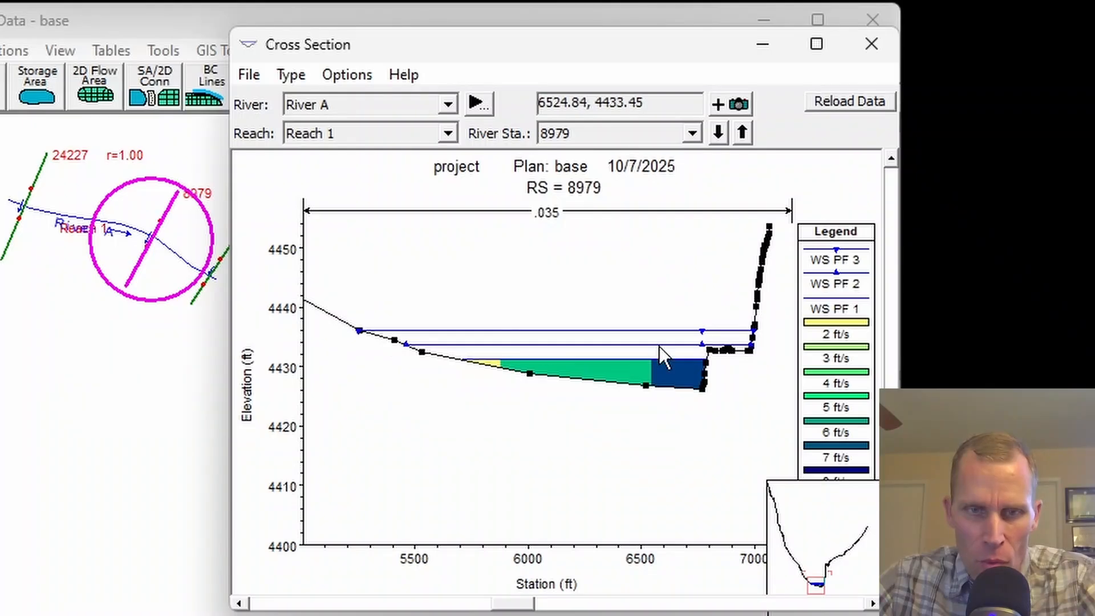
pyautogui.click(837, 262)
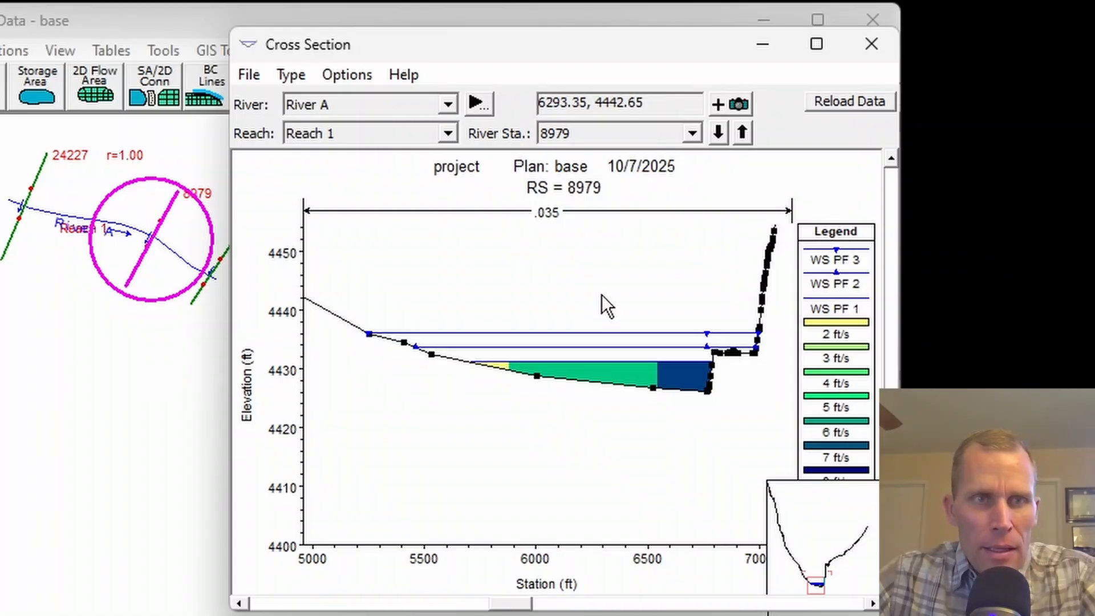
# Turn off the velocity distribution in the cross section plot and inspect the channel bottom at station 8979.
pyautogui.moveTo(309, 49)
pyautogui.mouseDown()
pyautogui.moveTo(321, 45)
pyautogui.moveTo(299, 35)
pyautogui.mouseUp()
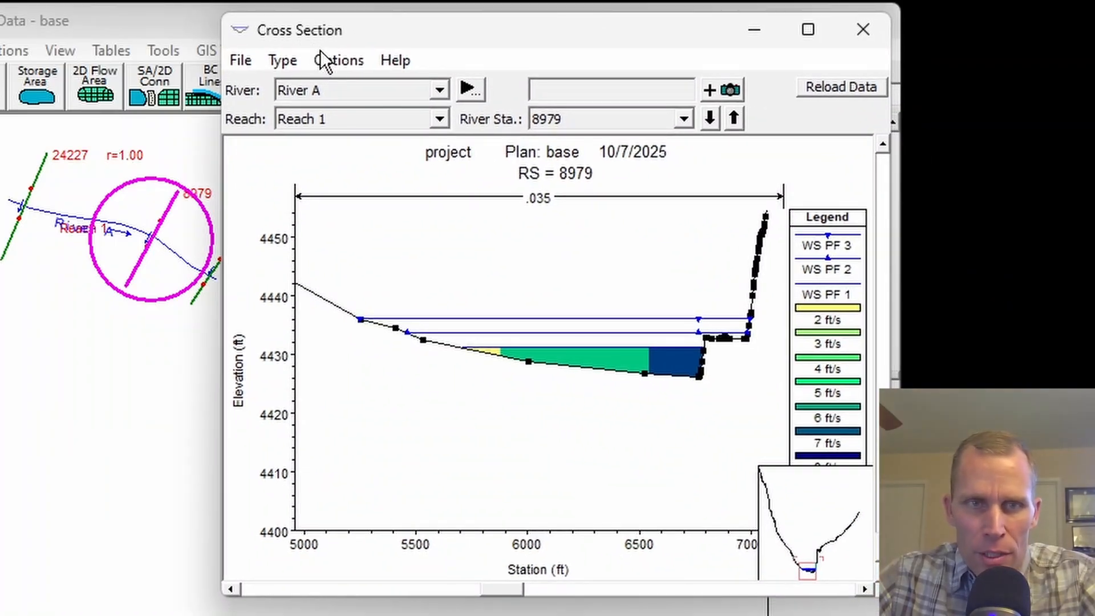
pyautogui.click(335, 59)
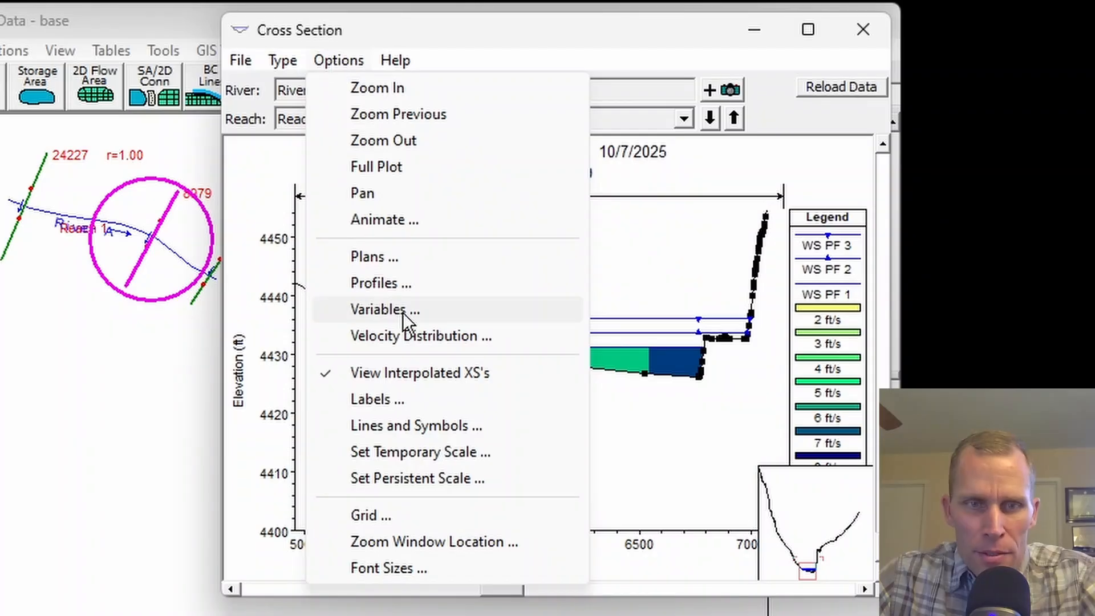
pyautogui.click(419, 335)
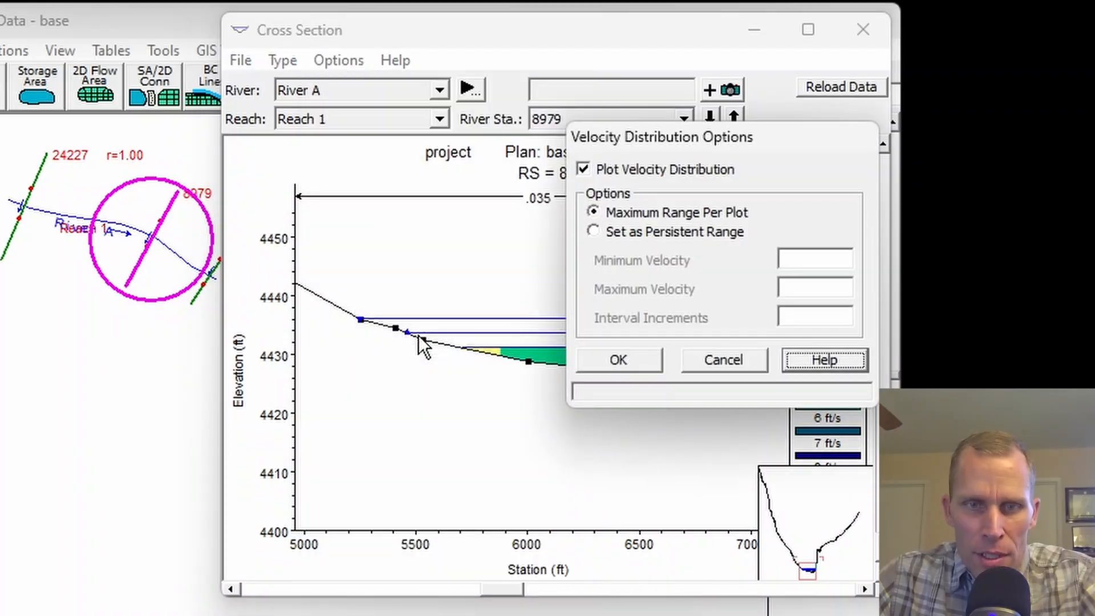
pyautogui.click(587, 168)
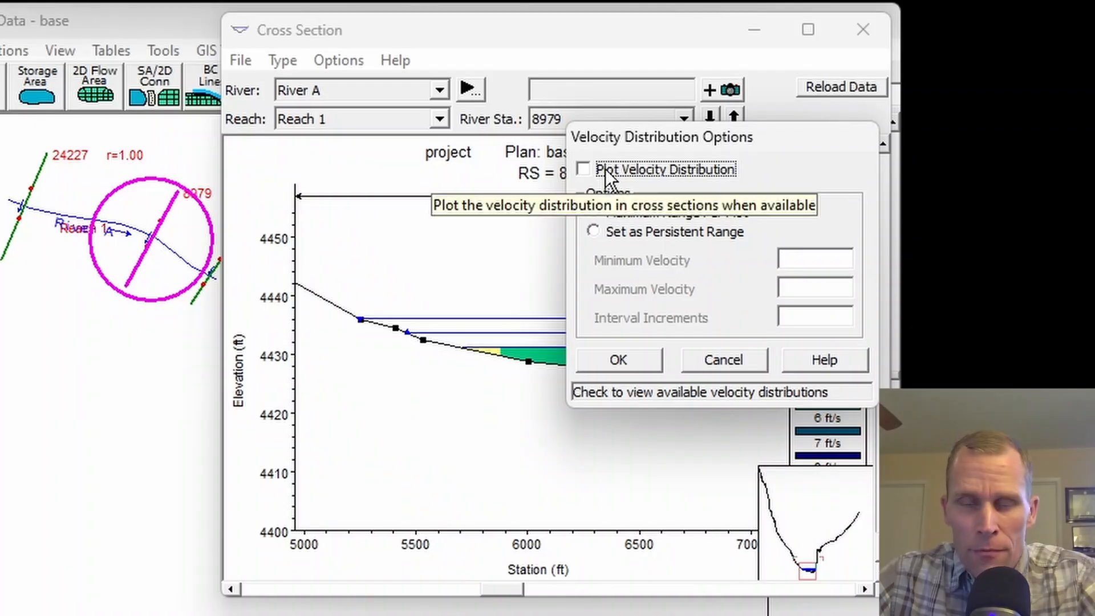
pyautogui.click(618, 359)
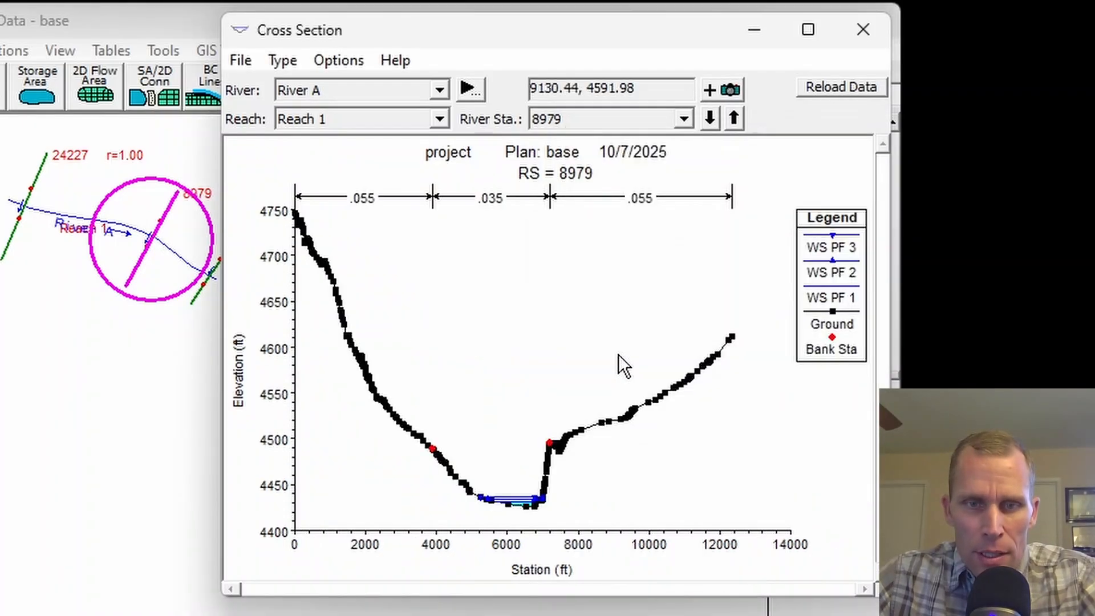
pyautogui.scroll(3, 512, 488)
pyautogui.scroll(2, 519, 456)
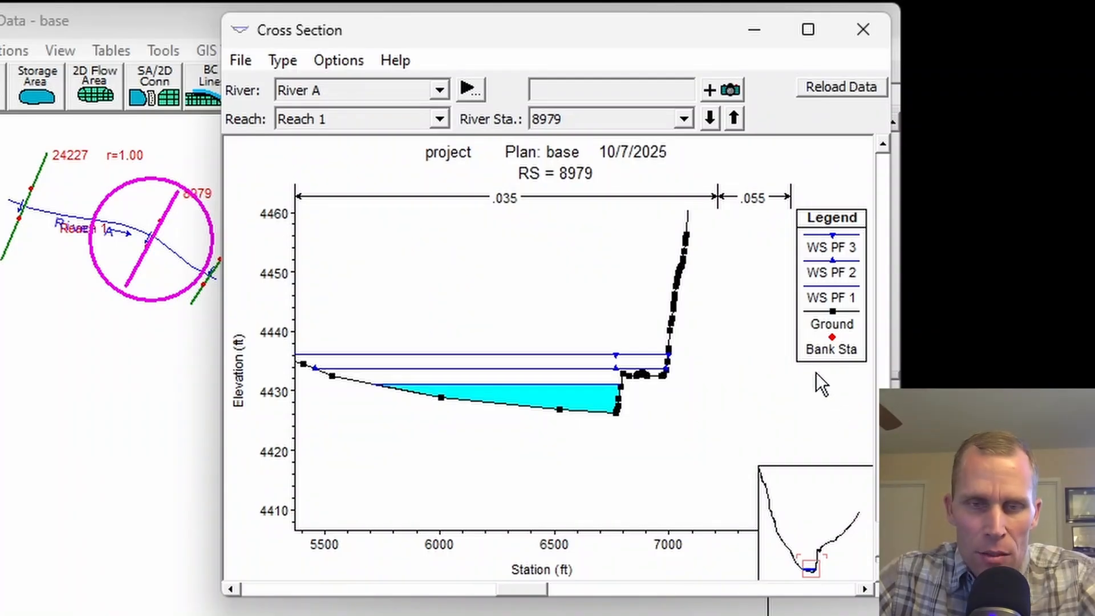
# Plot the velocity distribution at station 8979 using the Maximum Range Per Plot option.
pyautogui.click(347, 66)
pyautogui.click(406, 335)
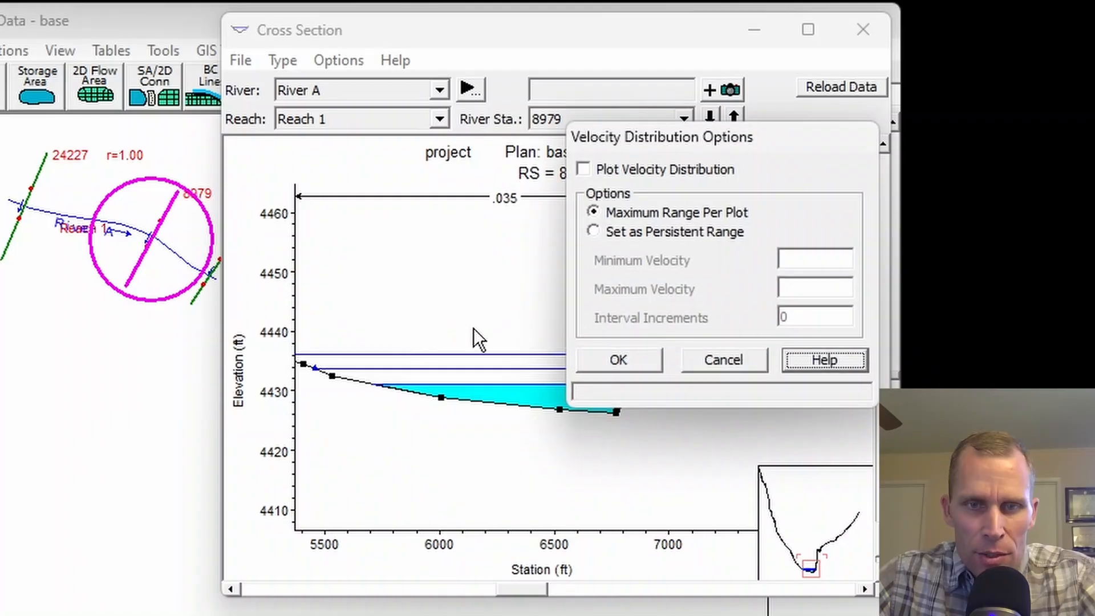
pyautogui.click(584, 170)
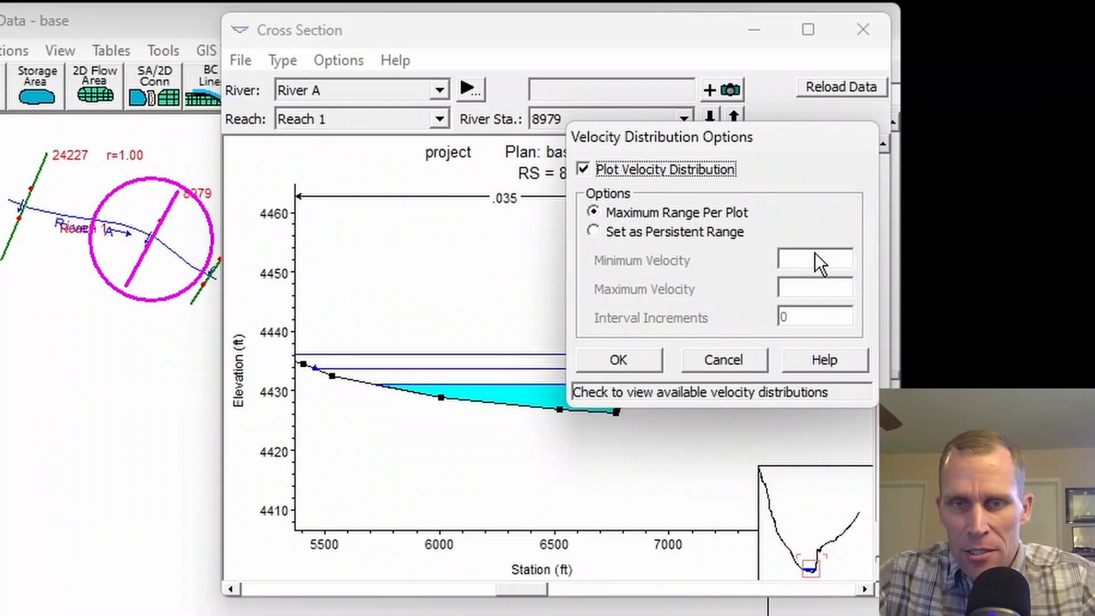
pyautogui.click(598, 233)
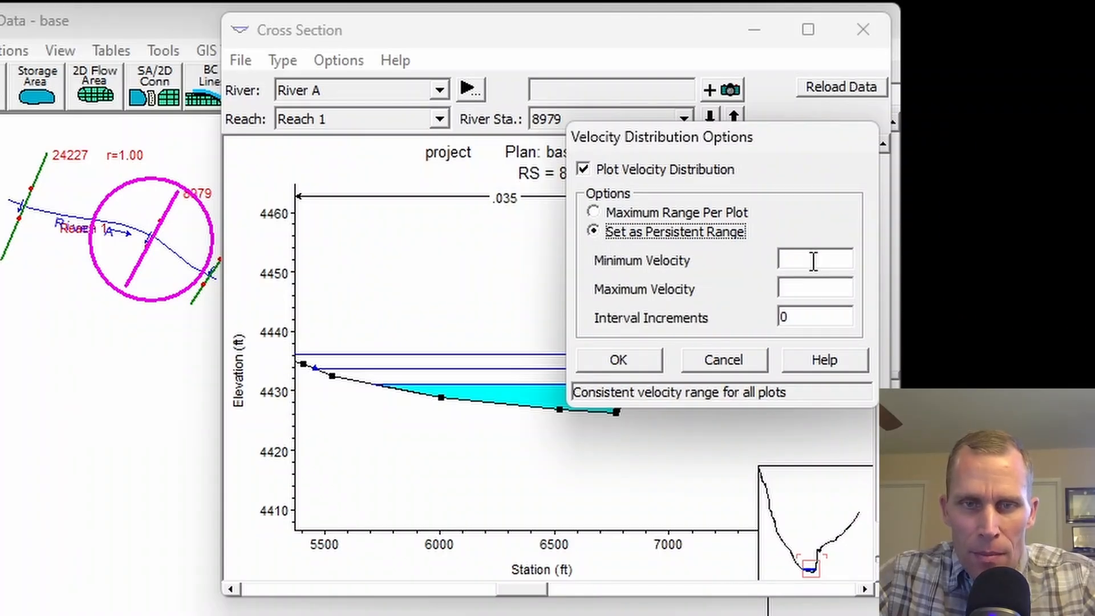
pyautogui.click(814, 319)
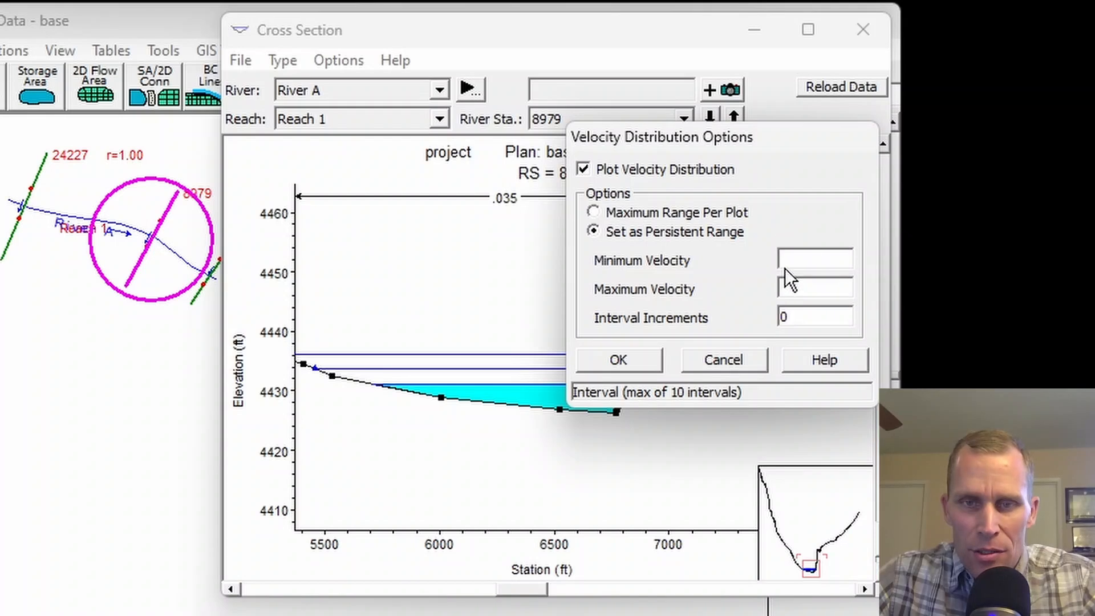
pyautogui.click(594, 212)
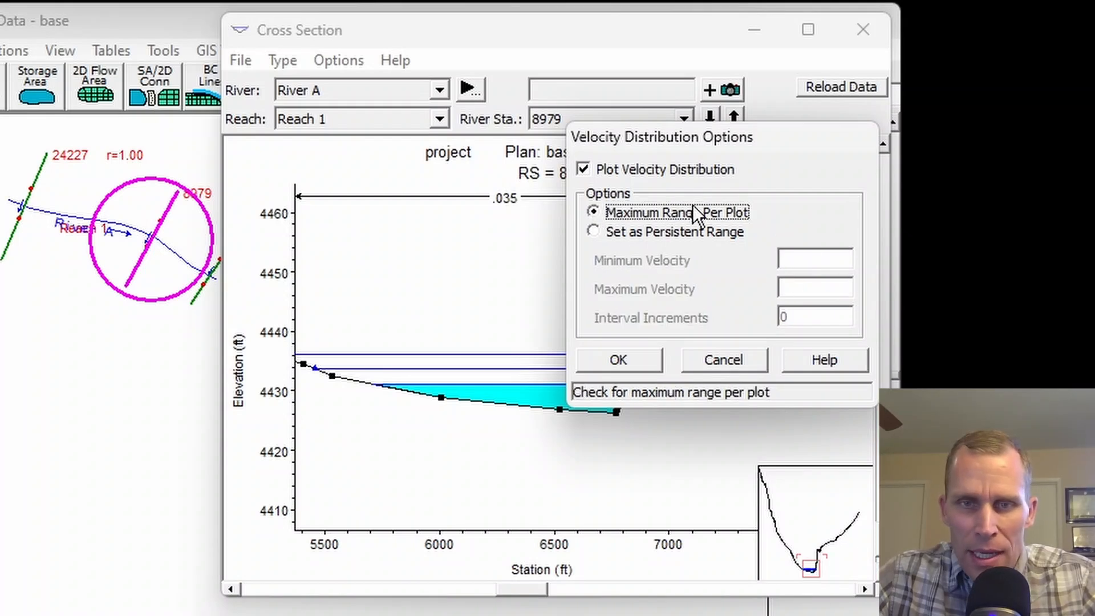
pyautogui.click(650, 362)
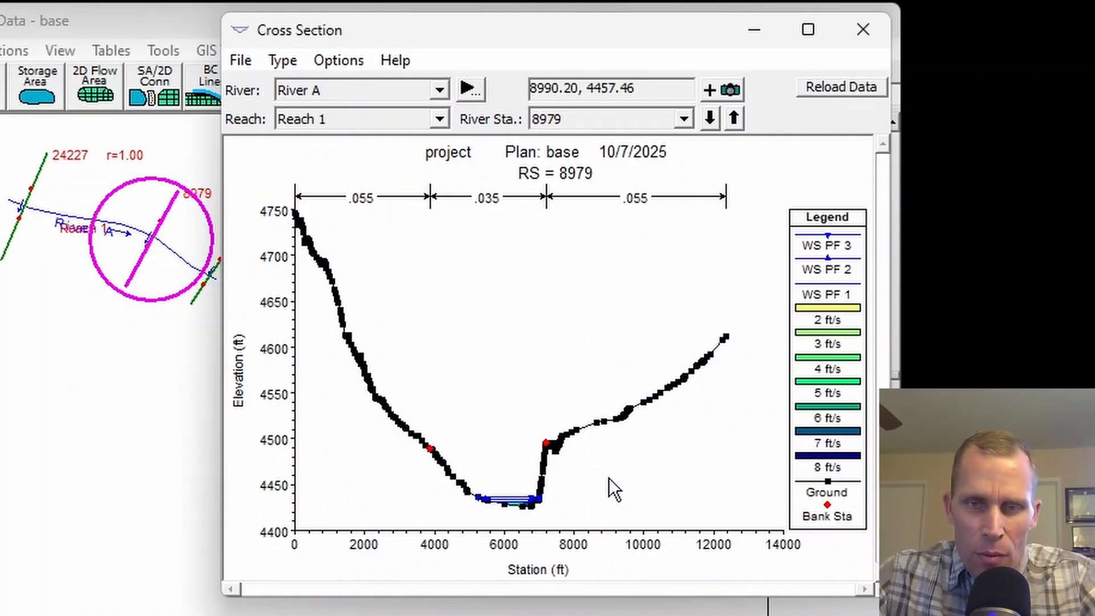
# Examine the PF 1 velocities across the yellow, green and blue zones of the channel bottom at station 8979.
pyautogui.scroll(2, 543, 492)
pyautogui.scroll(3, 543, 492)
pyautogui.moveTo(529, 444); pyautogui.dragTo(512, 305)
pyautogui.scroll(1, 503, 391)
pyautogui.moveTo(480, 199); pyautogui.dragTo(577, 299)
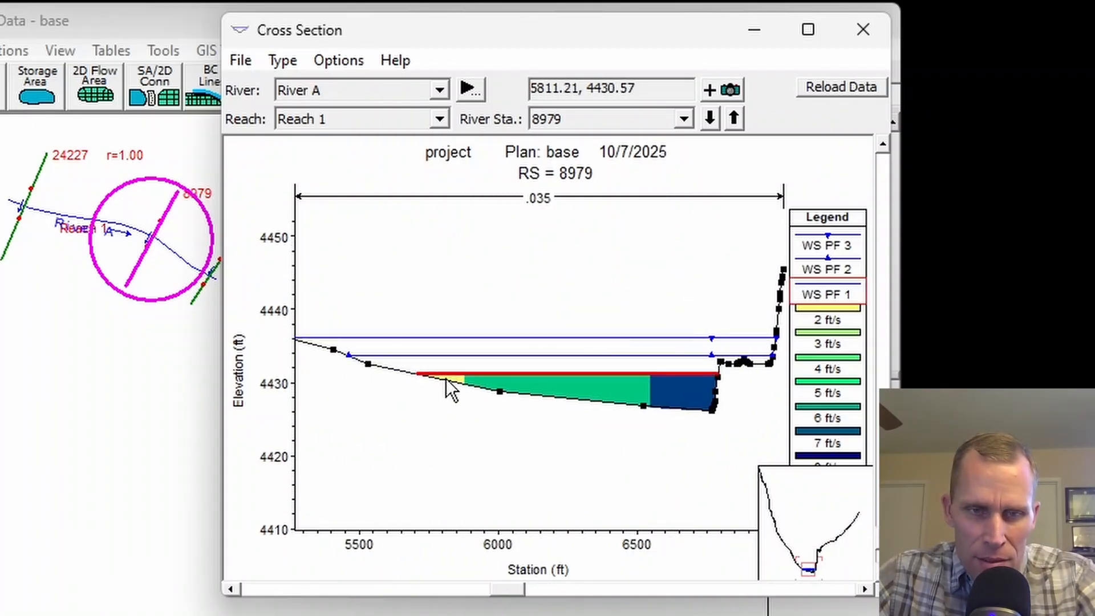
pyautogui.moveTo(446, 378)
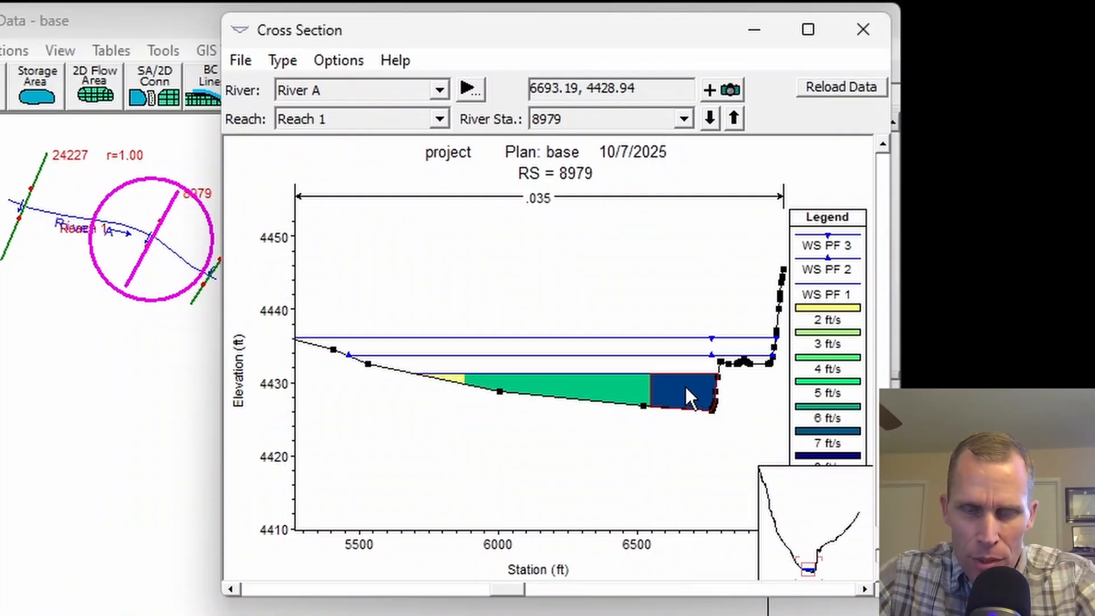
pyautogui.moveTo(685, 384)
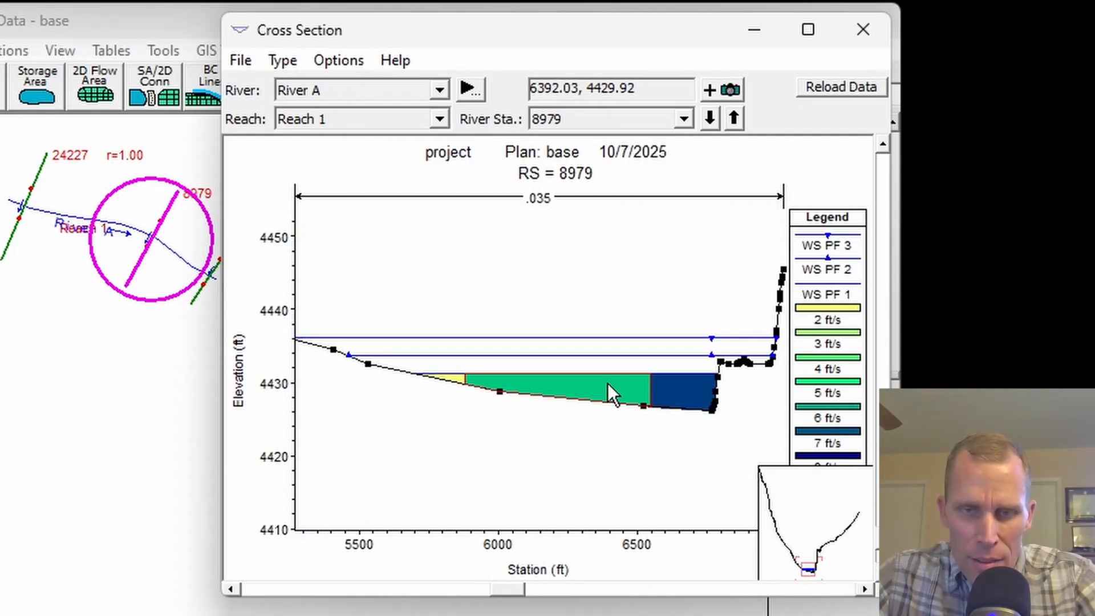
pyautogui.moveTo(607, 384)
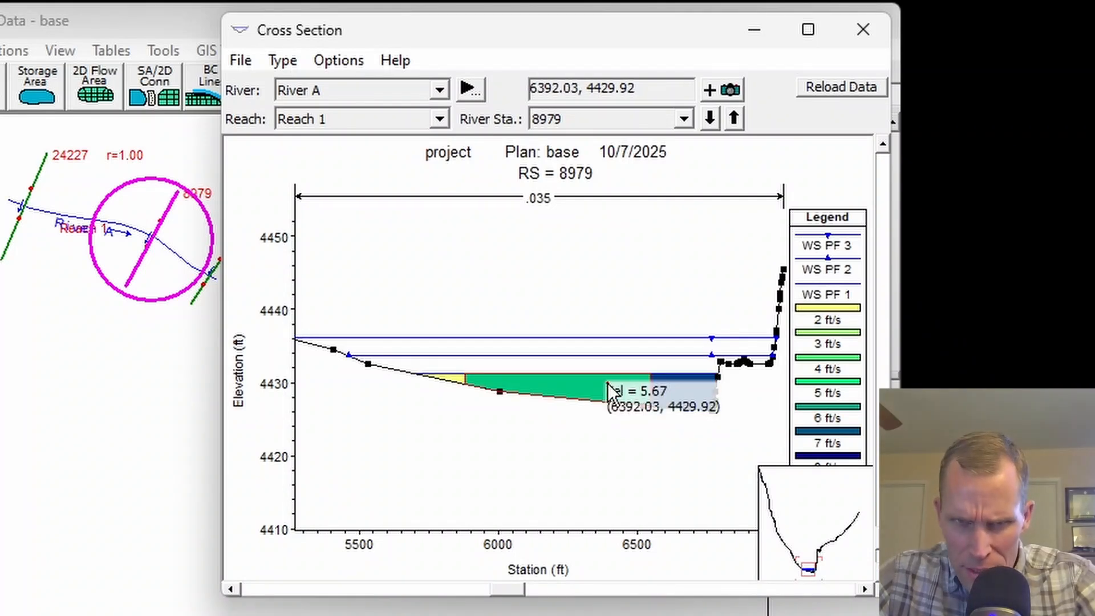
pyautogui.click(453, 379)
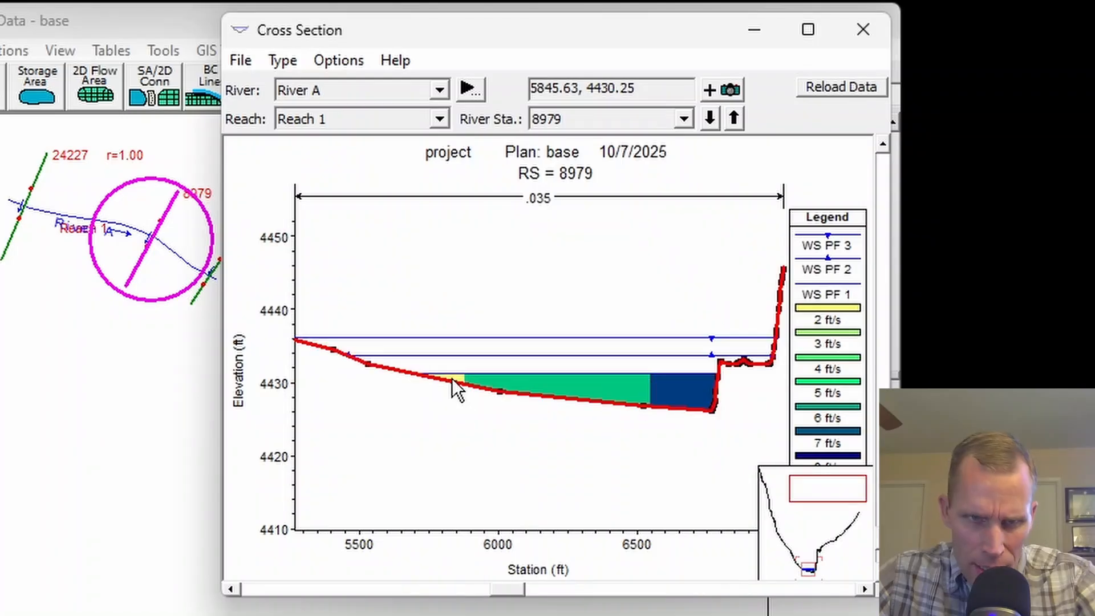
pyautogui.click(454, 375)
pyautogui.moveTo(454, 375)
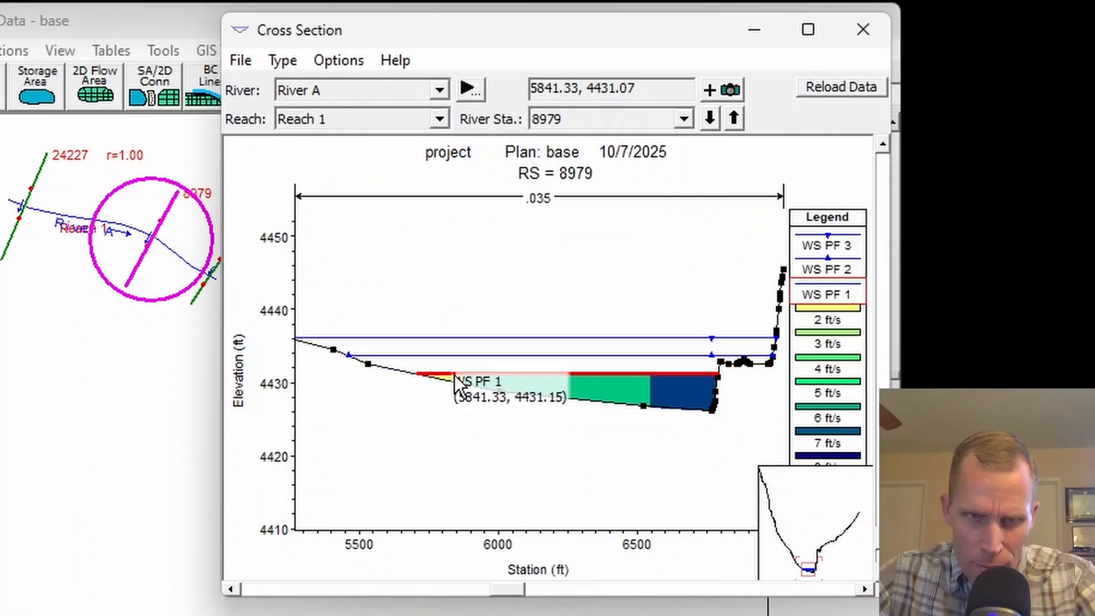
pyautogui.scroll(2, 455, 378)
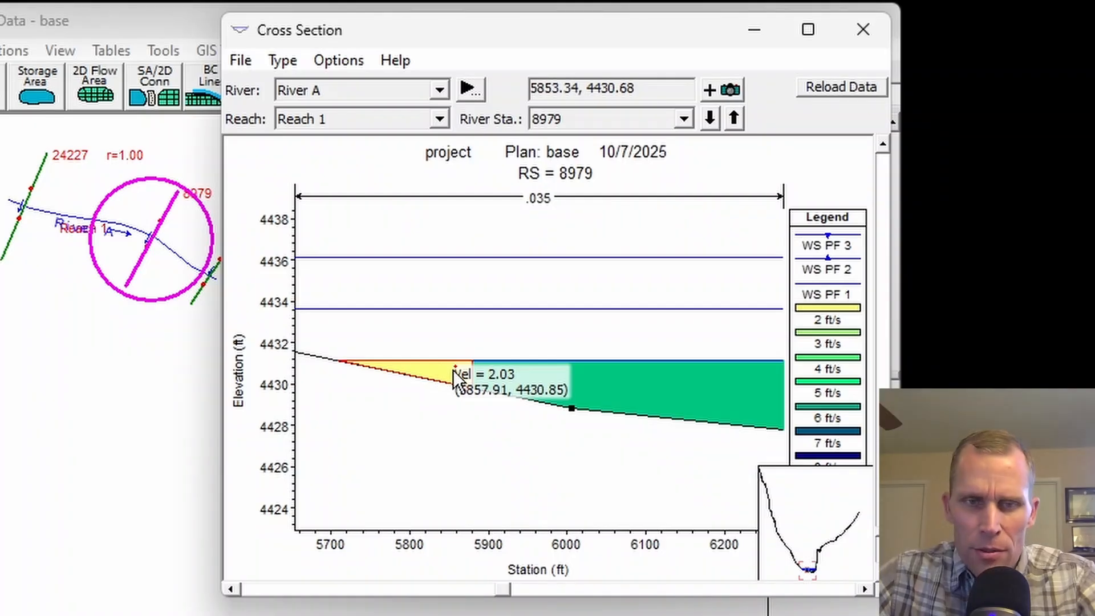
pyautogui.scroll(-1, 576, 336)
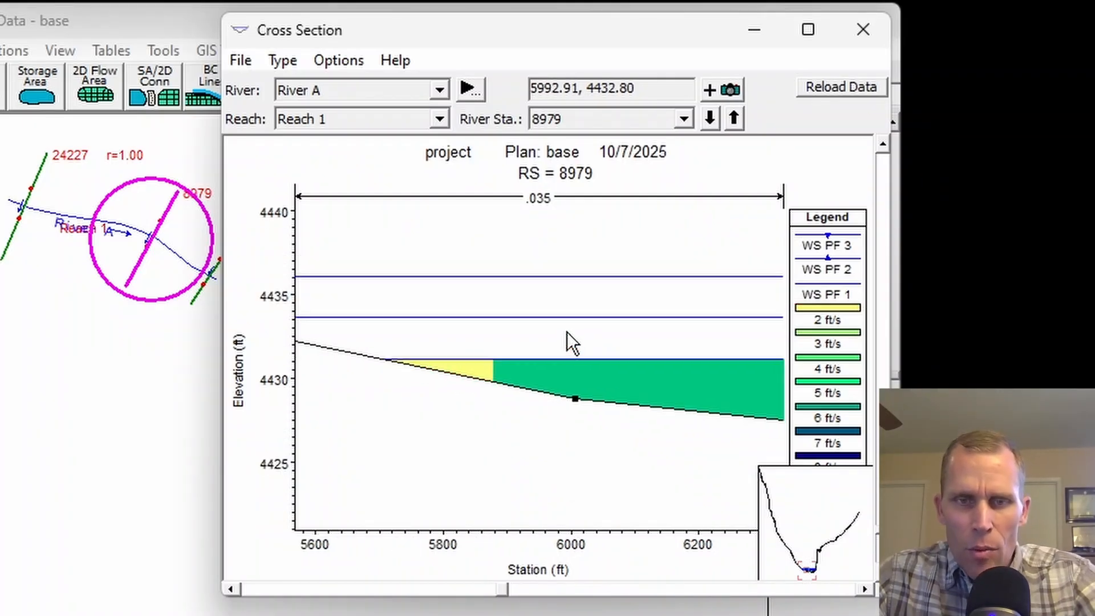
# Measure the PF 1 water depth vertically within the green velocity zone at station 8979, then dismiss the measurement.
pyautogui.scroll(-2, 584, 320)
pyautogui.moveTo(709, 294); pyautogui.dragTo(559, 286)
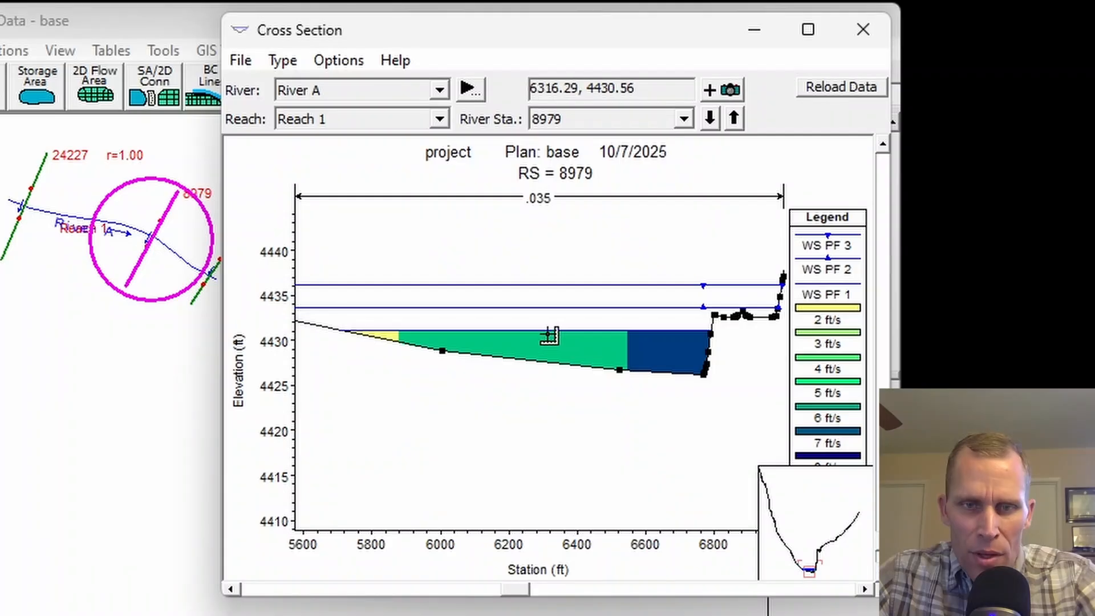
pyautogui.moveTo(548, 331)
pyautogui.mouseDown()
pyautogui.moveTo(555, 367)
pyautogui.moveTo(550, 361)
pyautogui.mouseUp()
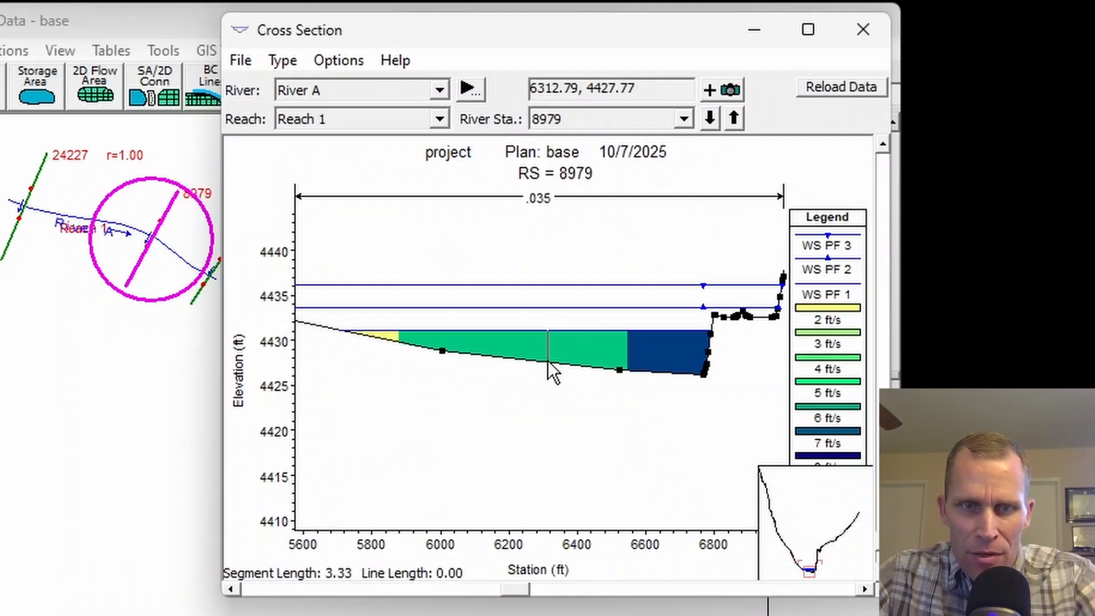
pyautogui.doubleClick(552, 371)
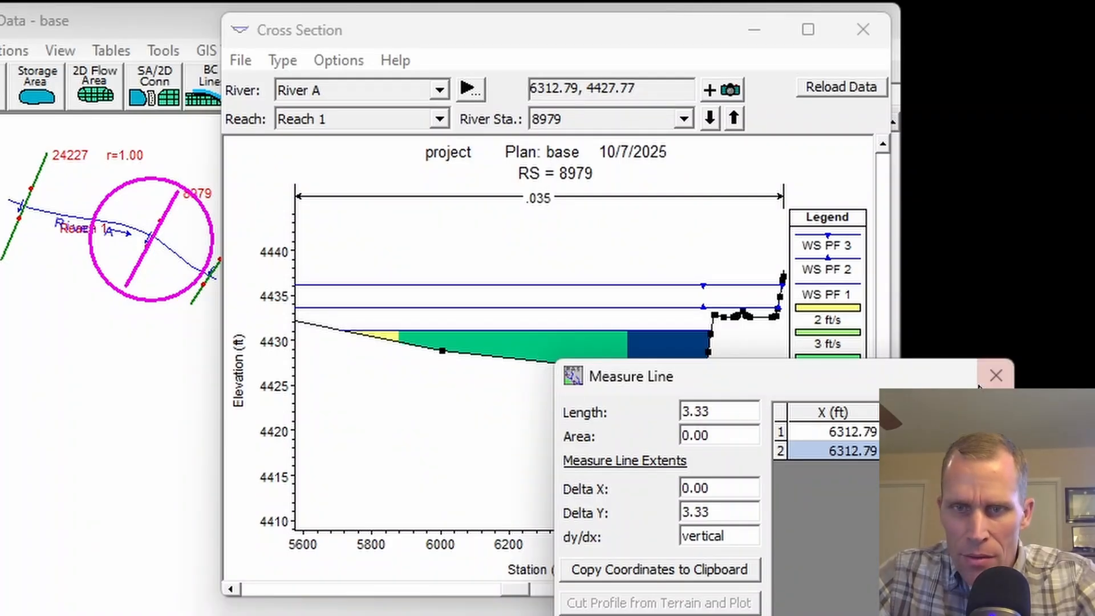
pyautogui.click(996, 374)
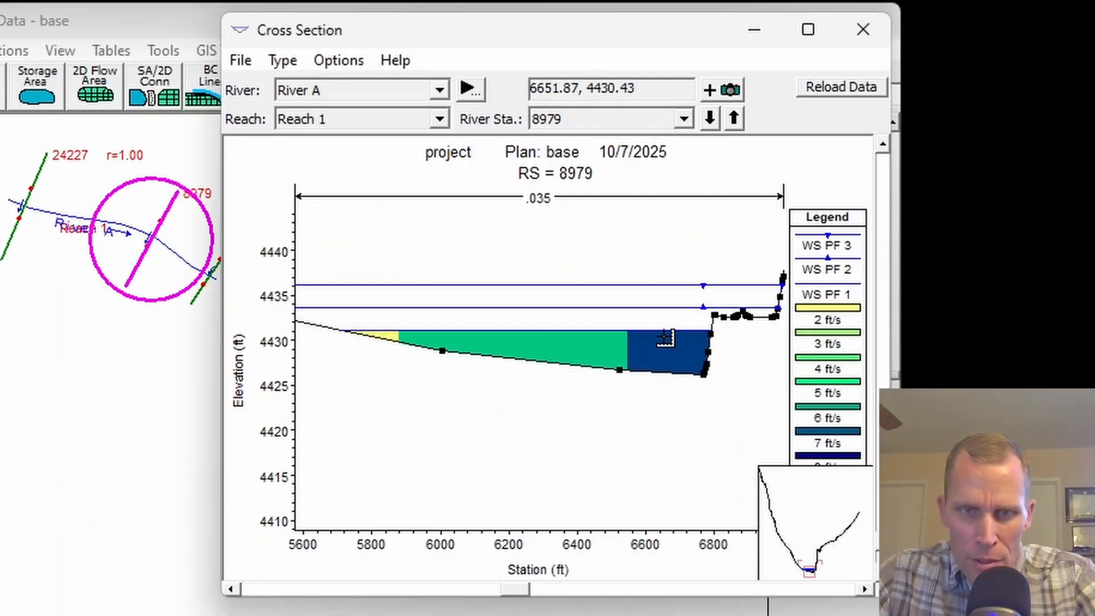
# Measure the PF 1 water depth within the dark blue velocity zone at station 8979 and dismiss the measurement.
pyautogui.click(665, 338)
pyautogui.doubleClick(666, 375)
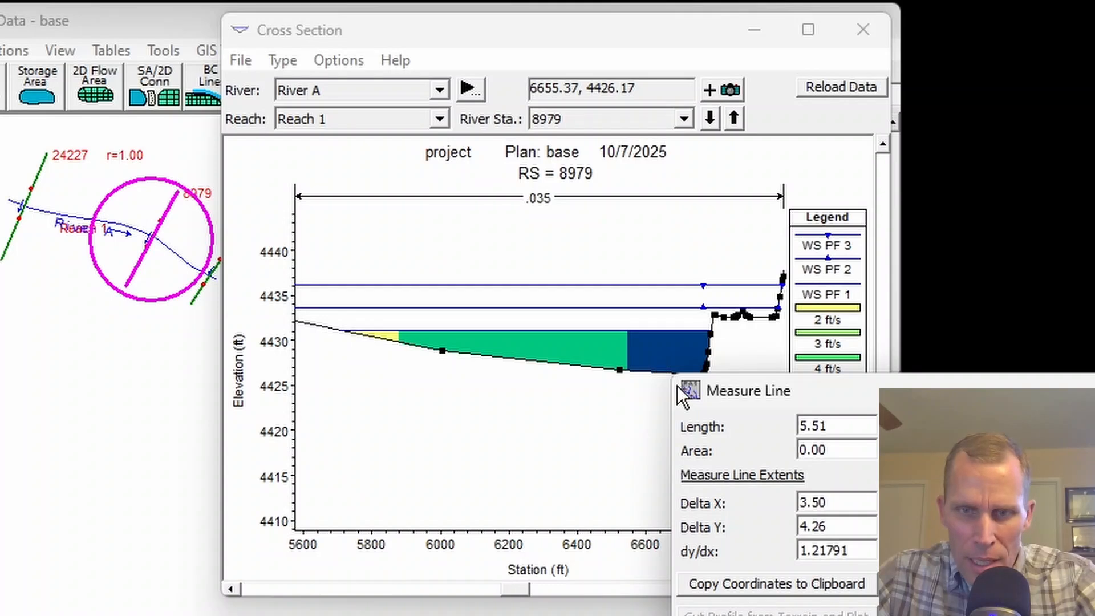
pyautogui.moveTo(829, 426); pyautogui.dragTo(790, 435)
pyautogui.moveTo(877, 393); pyautogui.dragTo(824, 262)
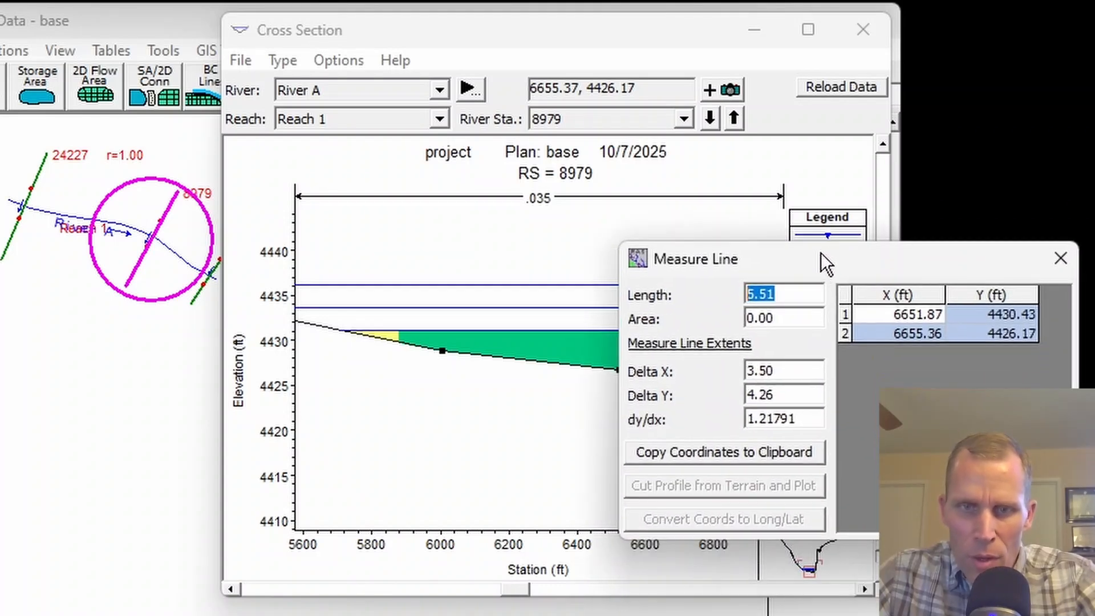
pyautogui.click(1060, 261)
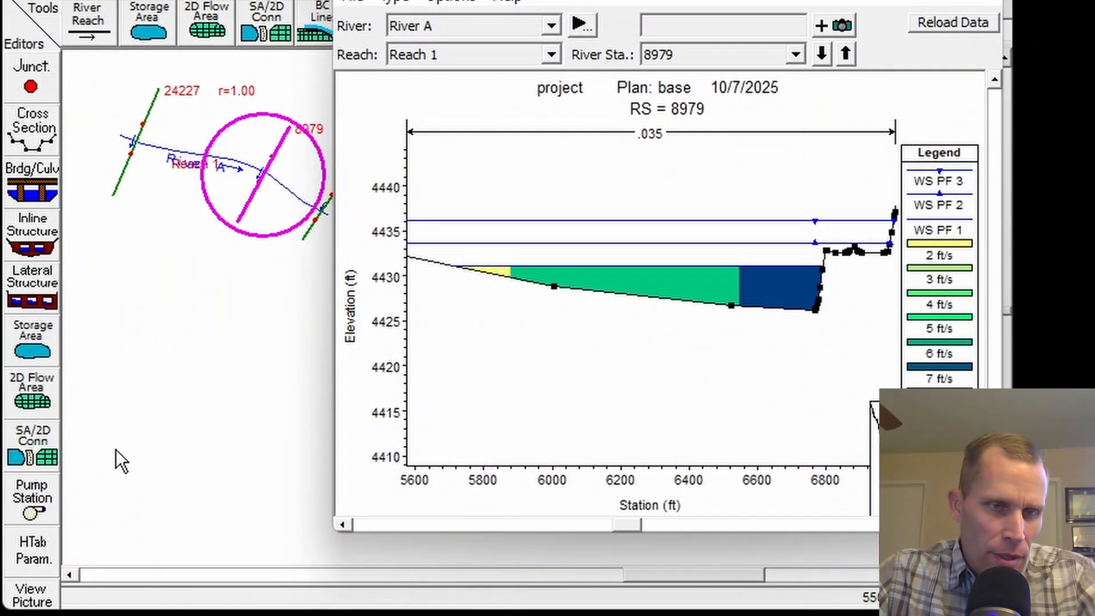
# Set the channel's horizontal velocity mapping value for cross section 8979 to 30 in the cross section table properties and apply it.
pyautogui.click(115, 449)
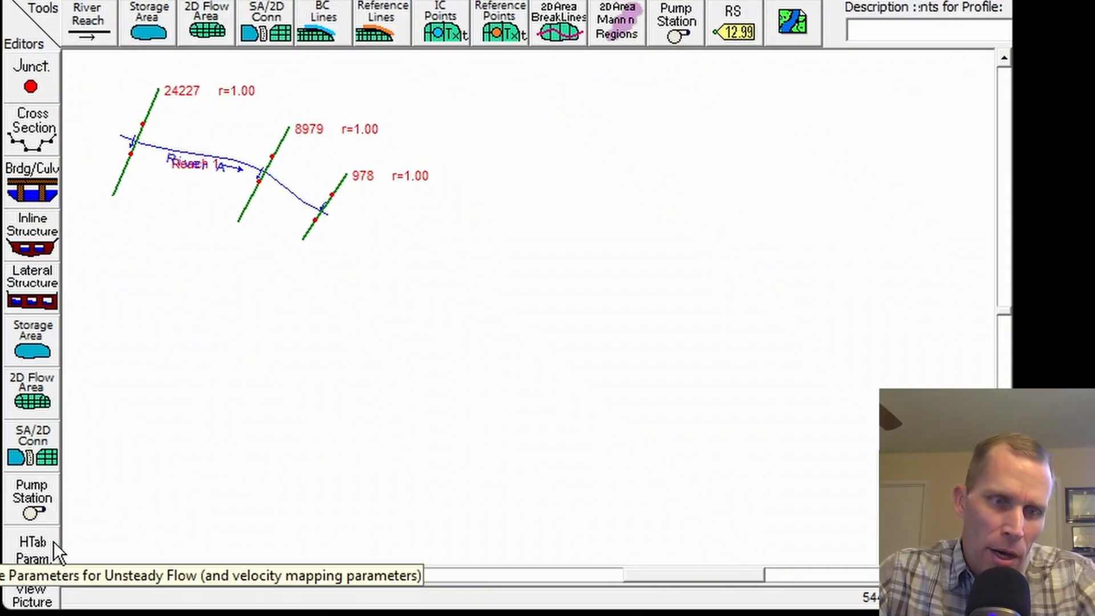
pyautogui.click(40, 548)
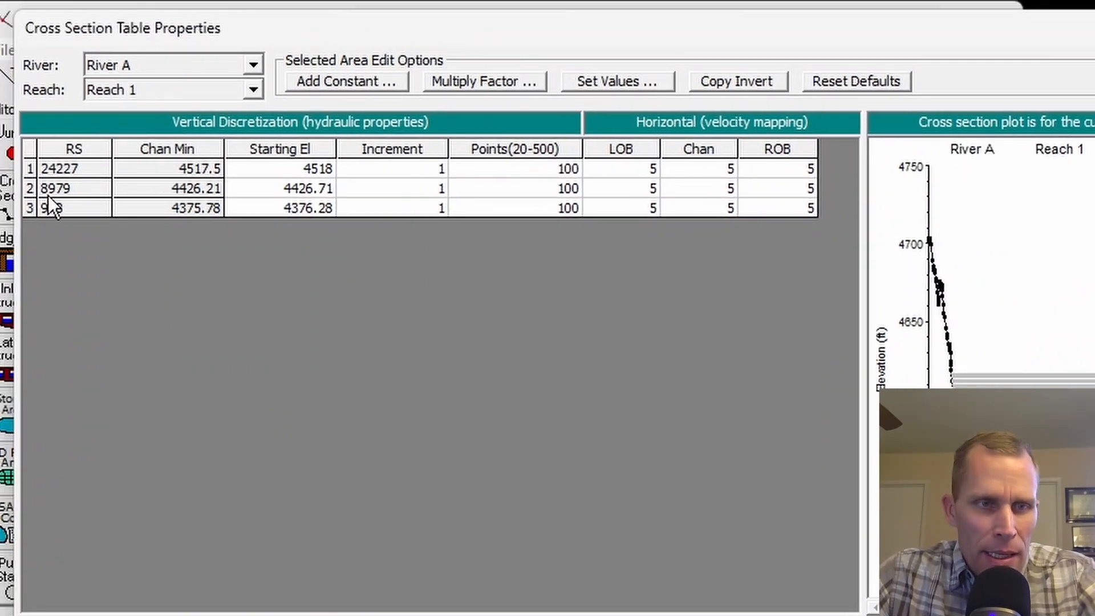
pyautogui.click(65, 184)
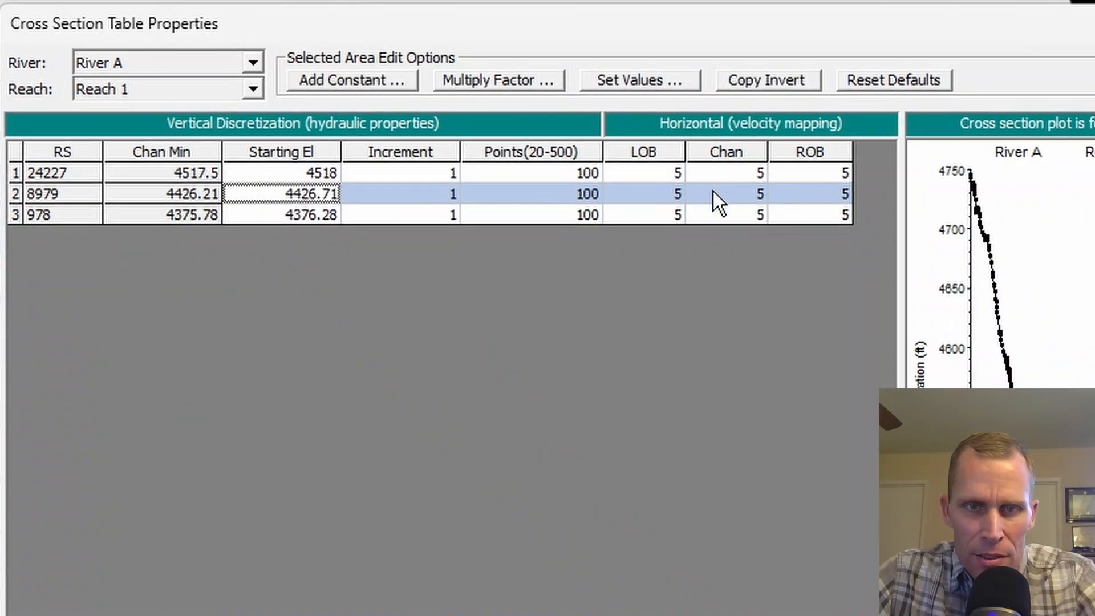
pyautogui.click(691, 186)
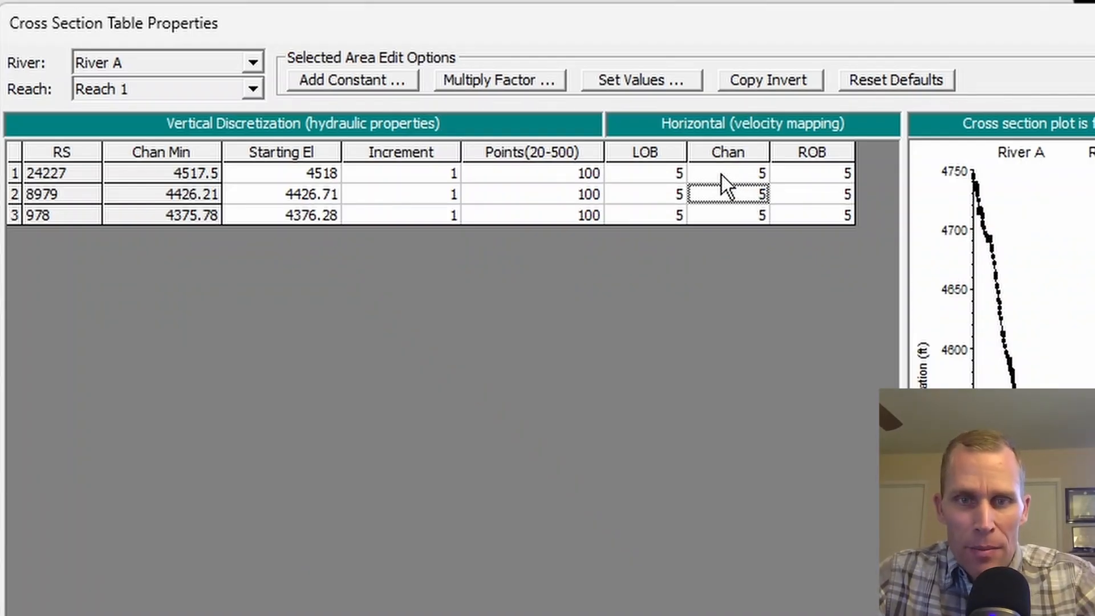
pyautogui.write('30')
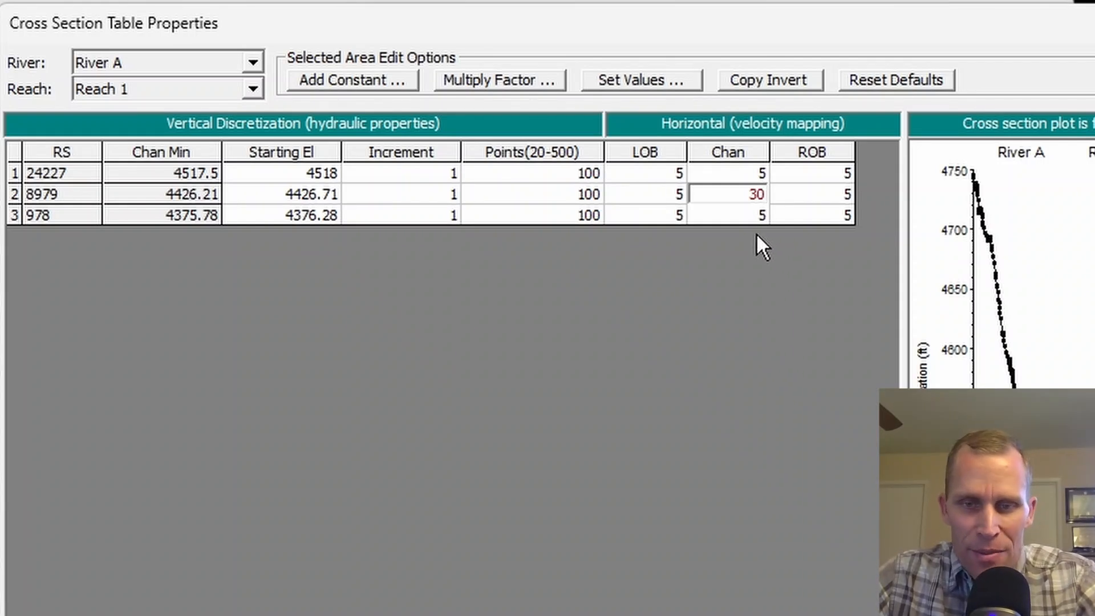
pyautogui.click(708, 408)
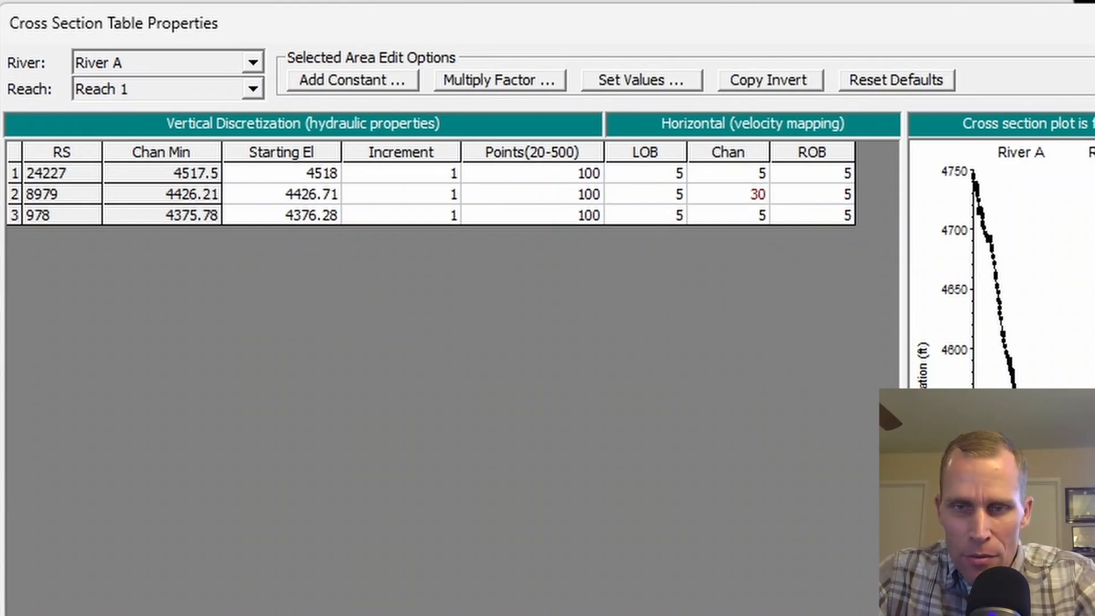
pyautogui.click(799, 615)
pyautogui.click(793, 610)
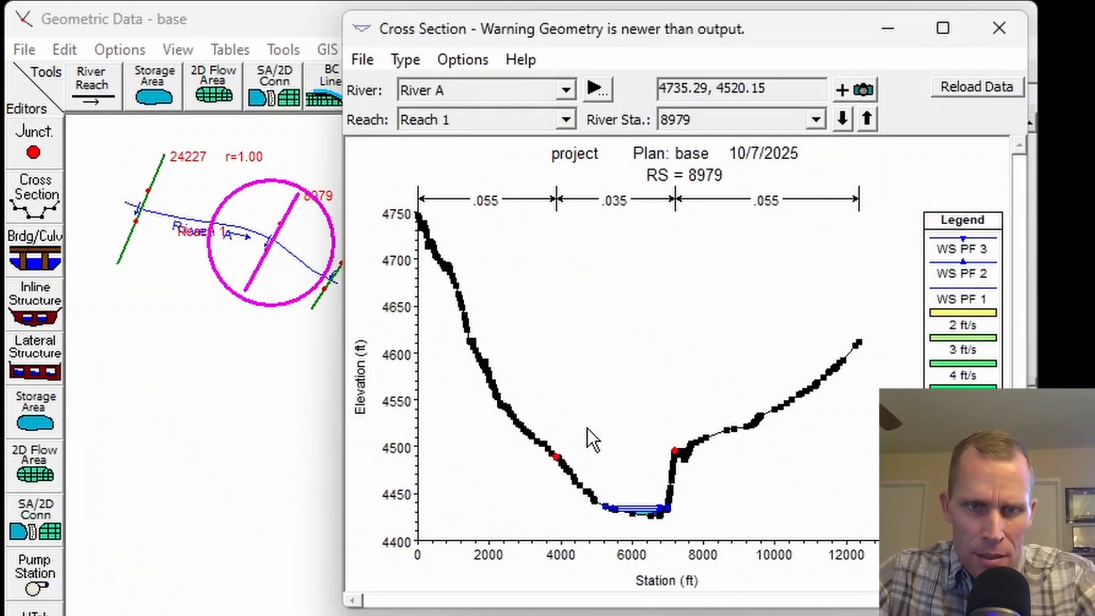
# Inspect the velocity zones in the channel bottom at station 8979, closing and reopening the cross section plot.
pyautogui.scroll(5, 634, 480)
pyautogui.moveTo(604, 411); pyautogui.dragTo(596, 243)
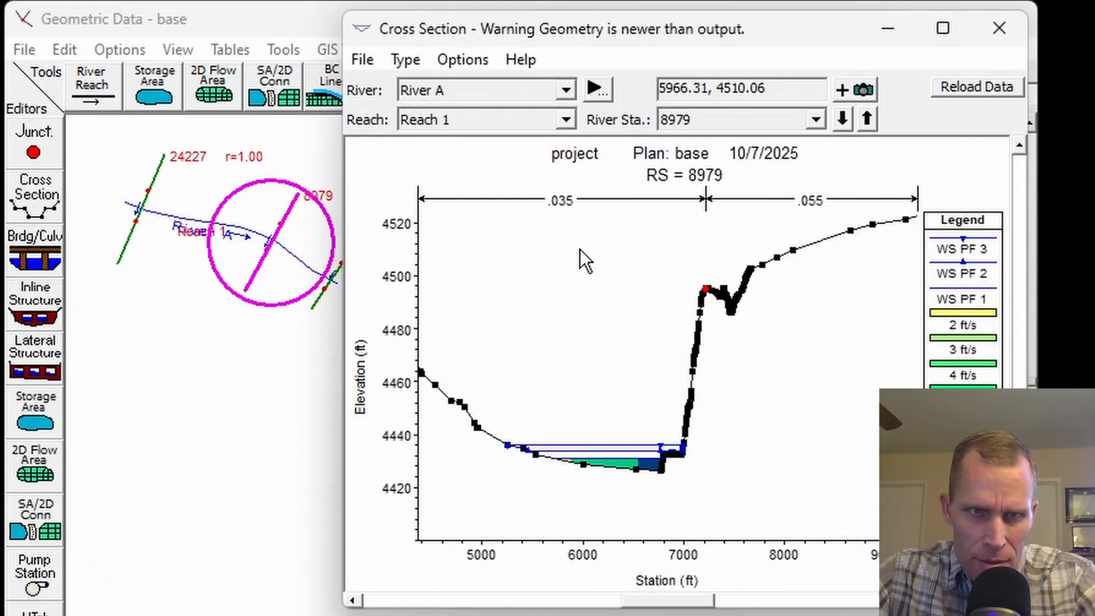
pyautogui.click(998, 34)
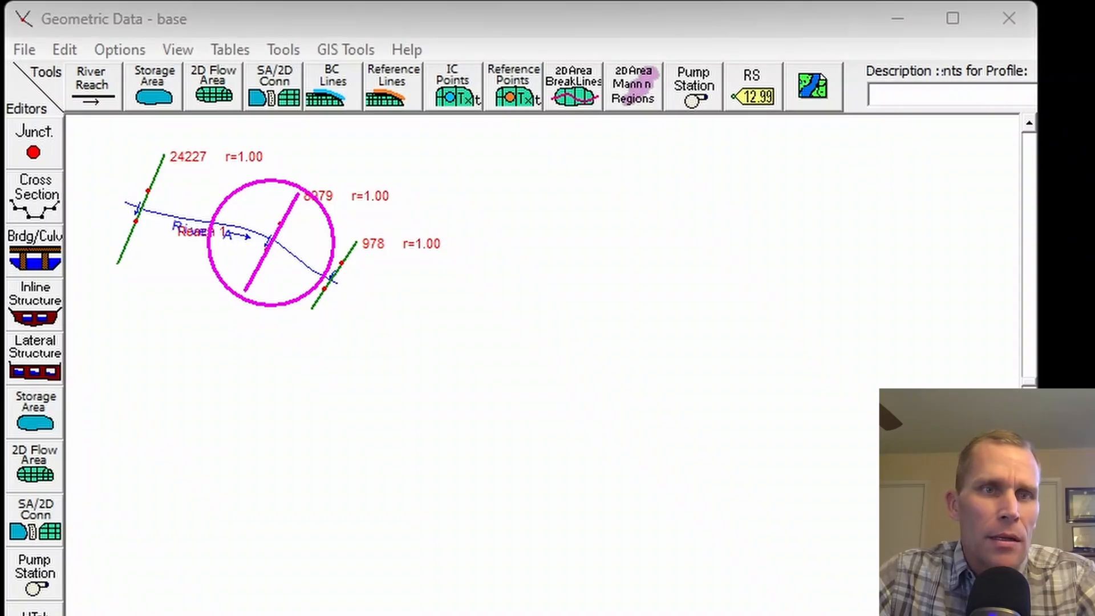
pyautogui.click(142, 0)
pyautogui.click(188, 0)
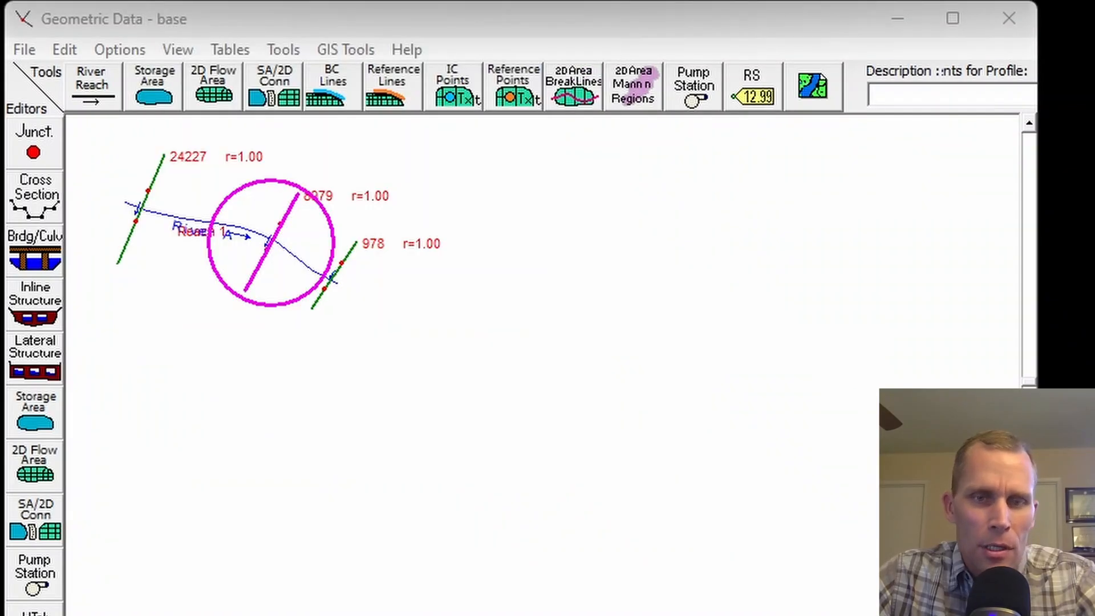
pyautogui.scroll(3, 616, 474)
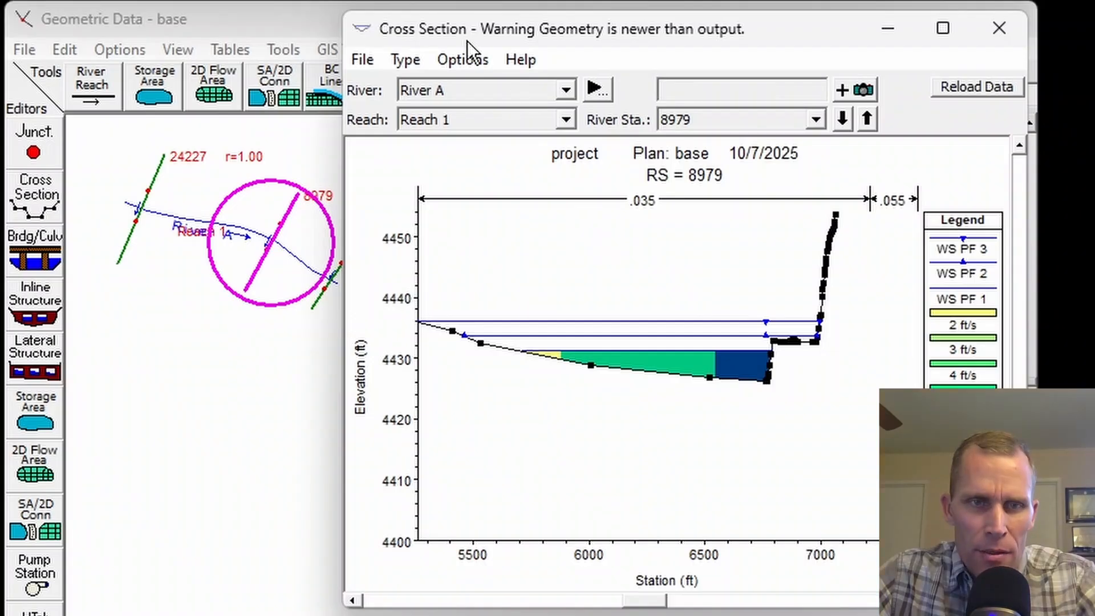
# Limit the cross section plot at station 8979 to profile PF 3, examine its velocity zones, and close the plot.
pyautogui.click(463, 59)
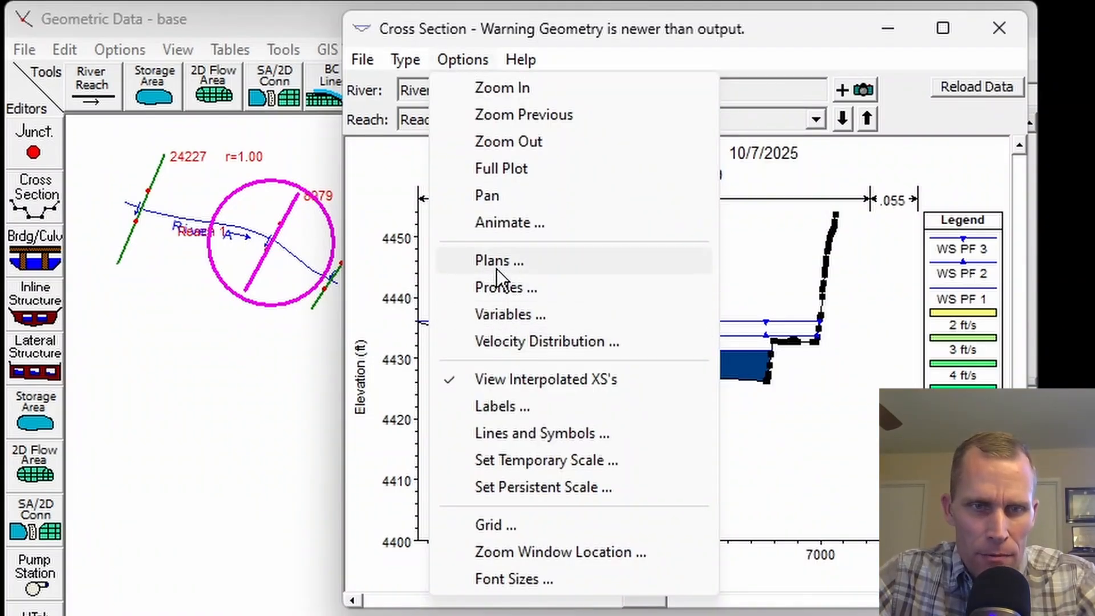
pyautogui.click(507, 288)
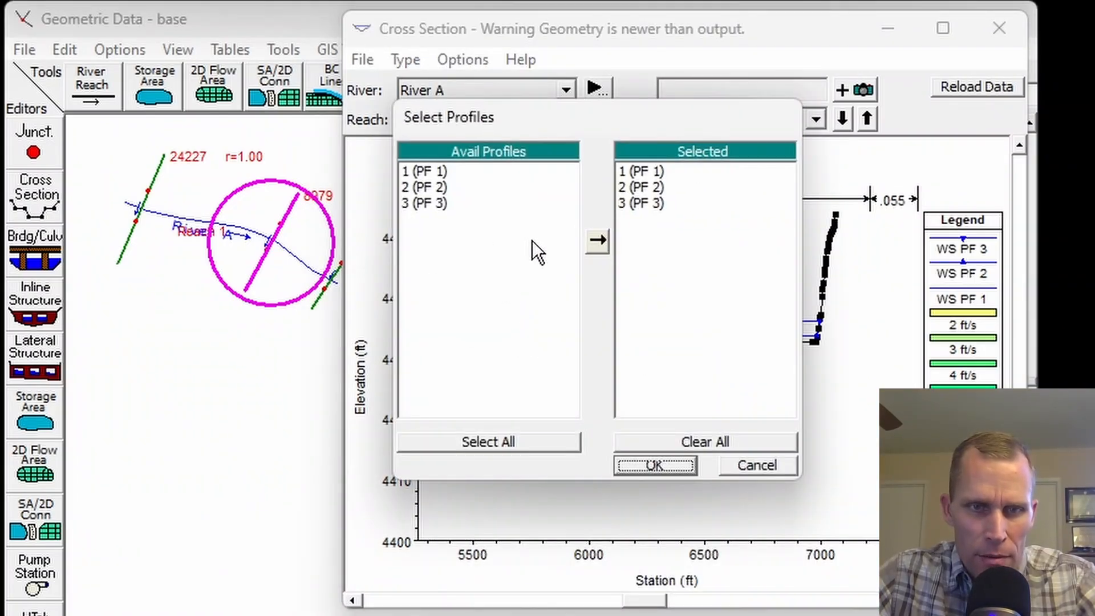
pyautogui.doubleClick(641, 172)
pyautogui.doubleClick(634, 174)
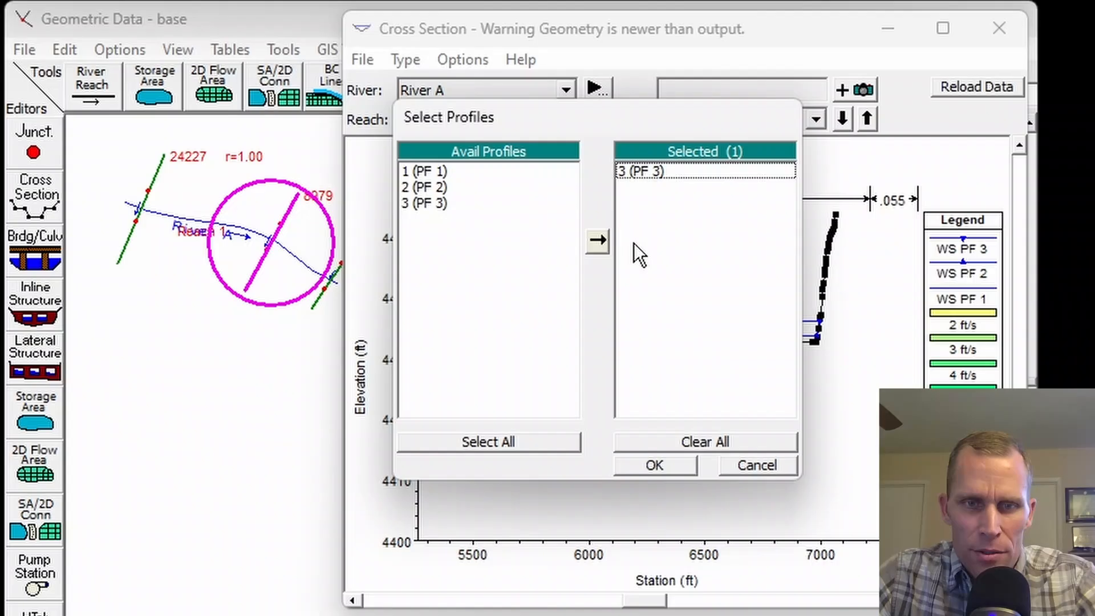
pyautogui.click(655, 465)
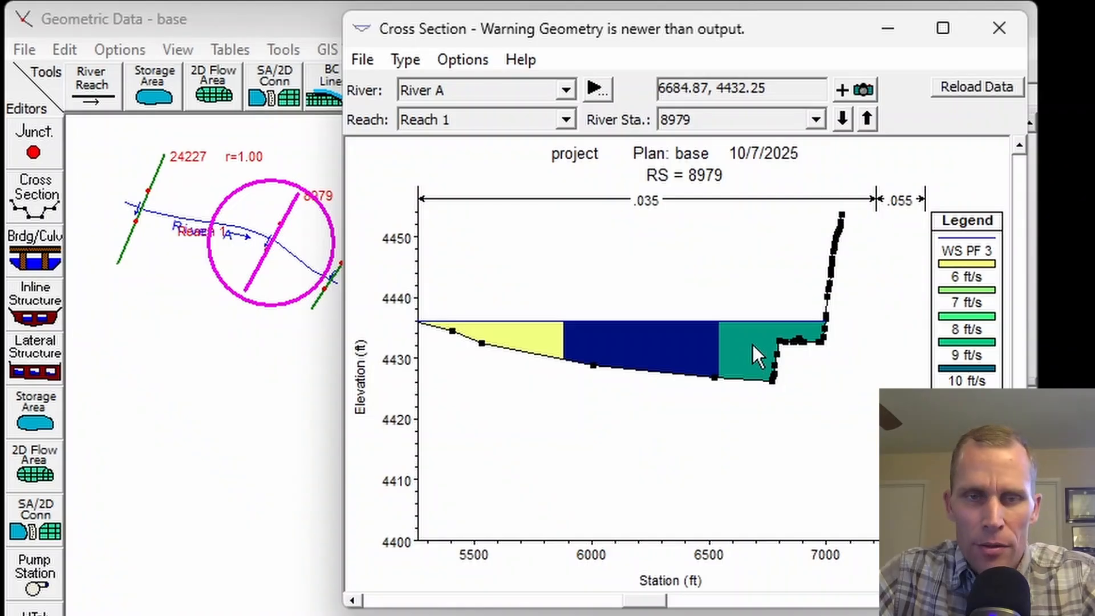
pyautogui.click(999, 28)
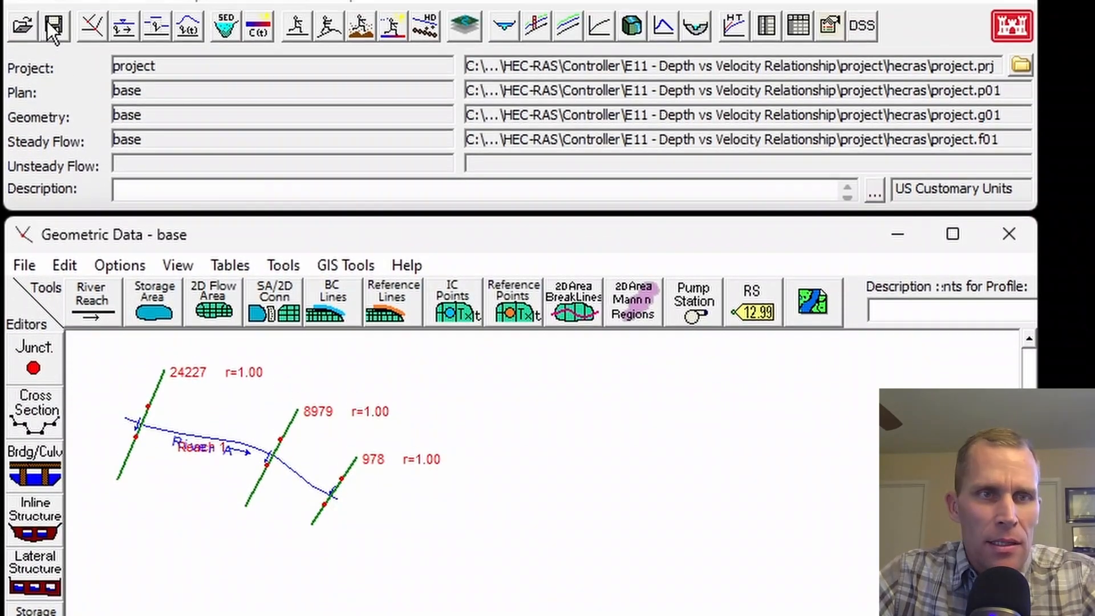
# Rerun the steady flow computation for the base plan with the updated geometry and dismiss the computation window.
pyautogui.click(52, 24)
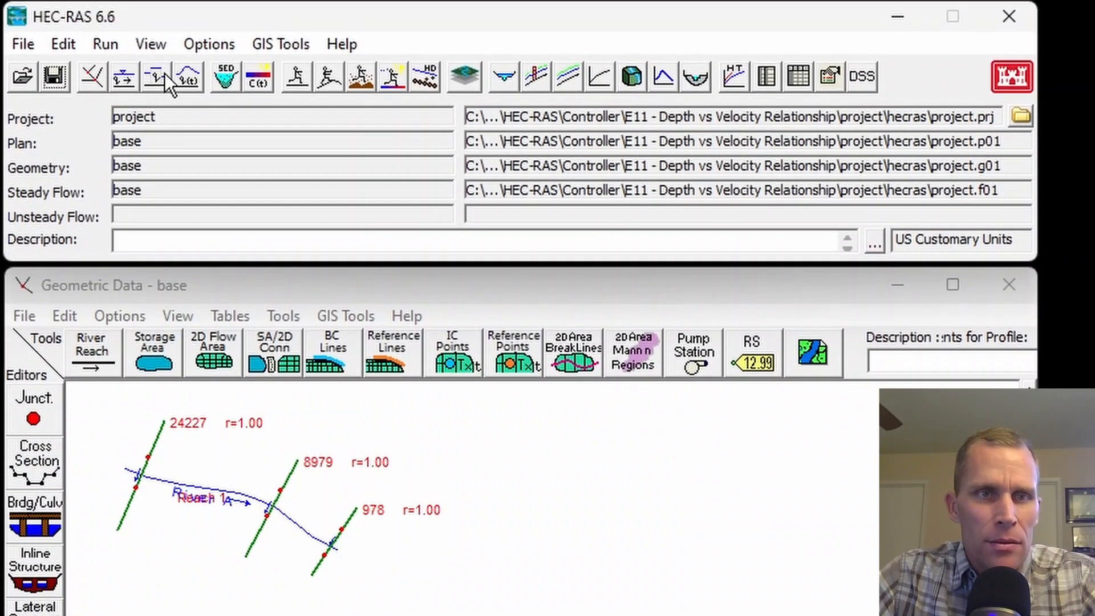
pyautogui.click(296, 76)
pyautogui.click(673, 611)
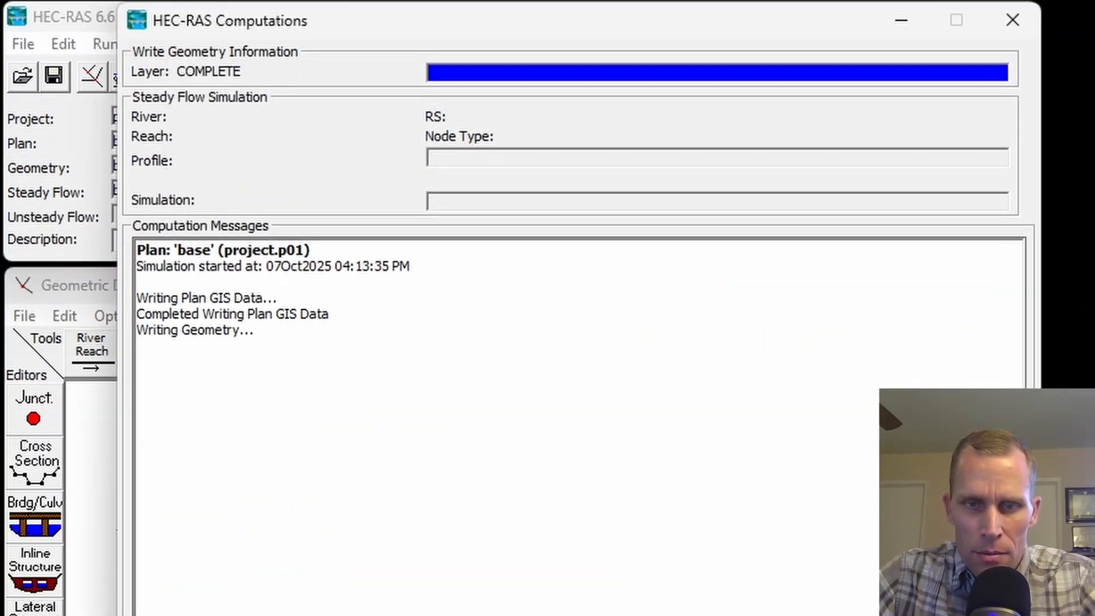
pyautogui.press('Return')
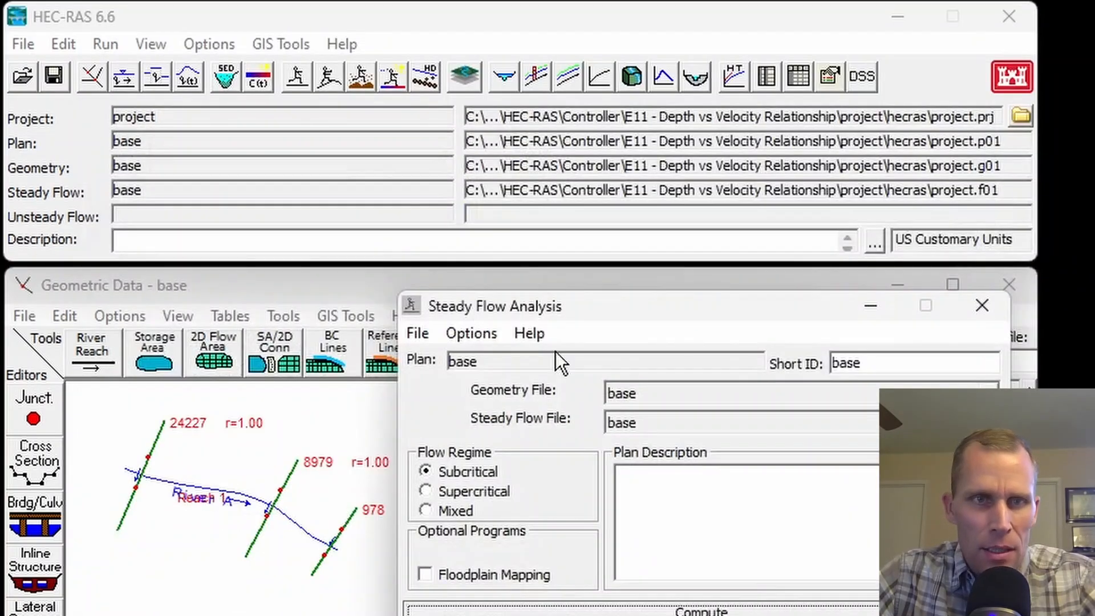
# Reopen the cross section plot for station 8979 and examine the PF 3 velocity zones across the channel bottom.
pyautogui.click(149, 44)
pyautogui.click(182, 72)
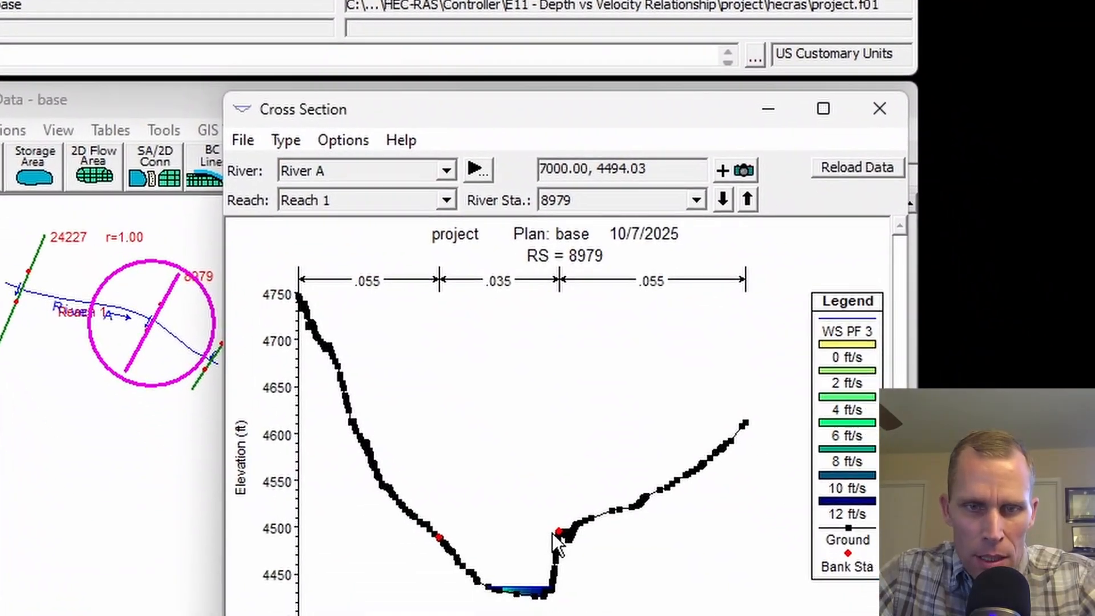
pyautogui.scroll(10, 487, 582)
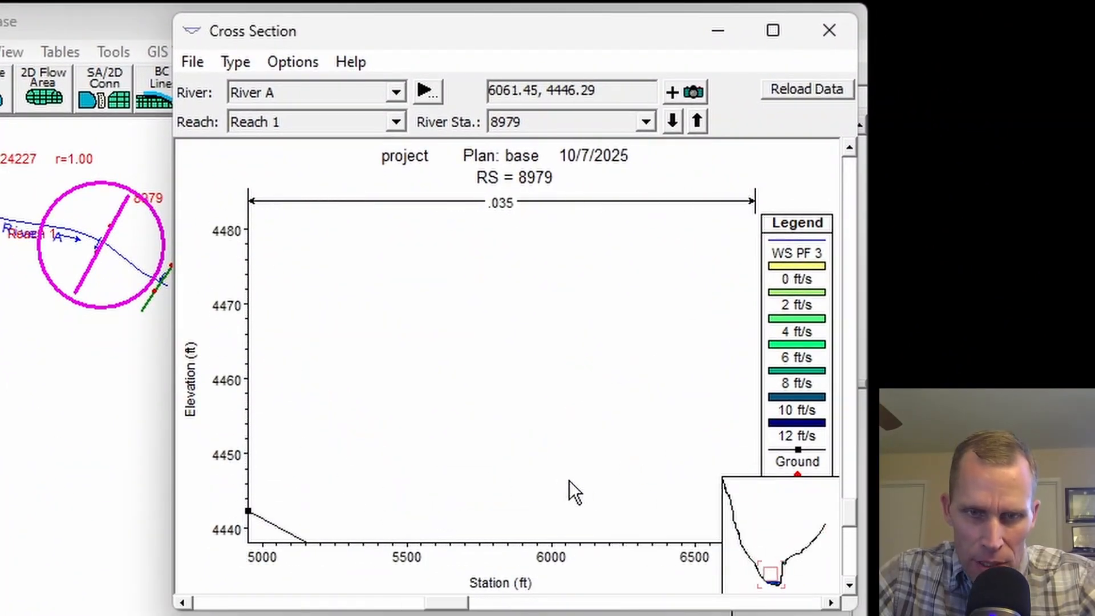
pyautogui.moveTo(675, 556); pyautogui.dragTo(533, 342)
pyautogui.scroll(-2, 544, 406)
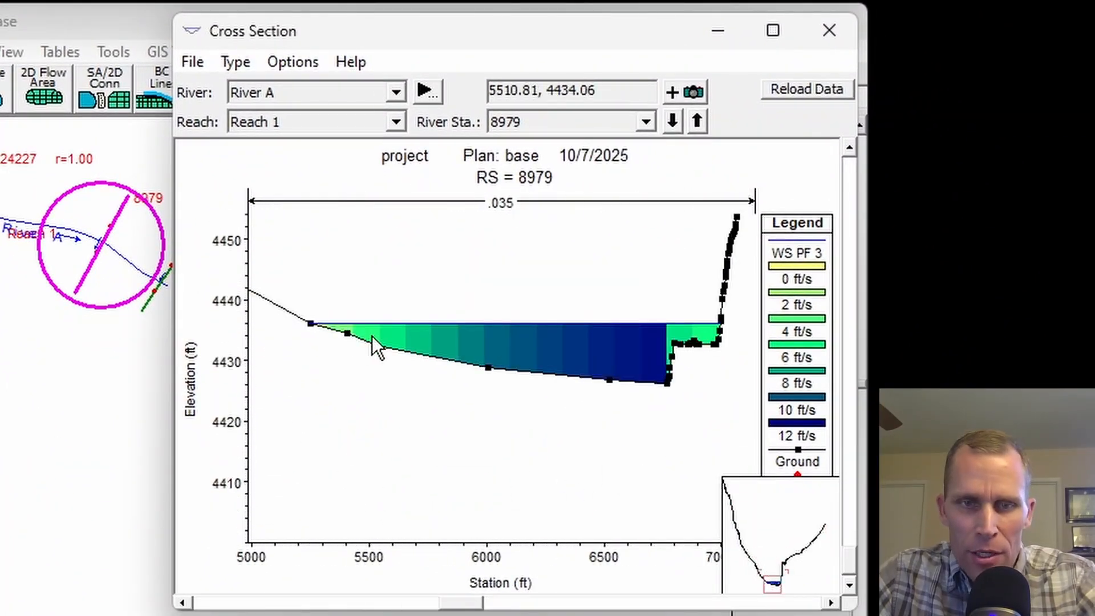
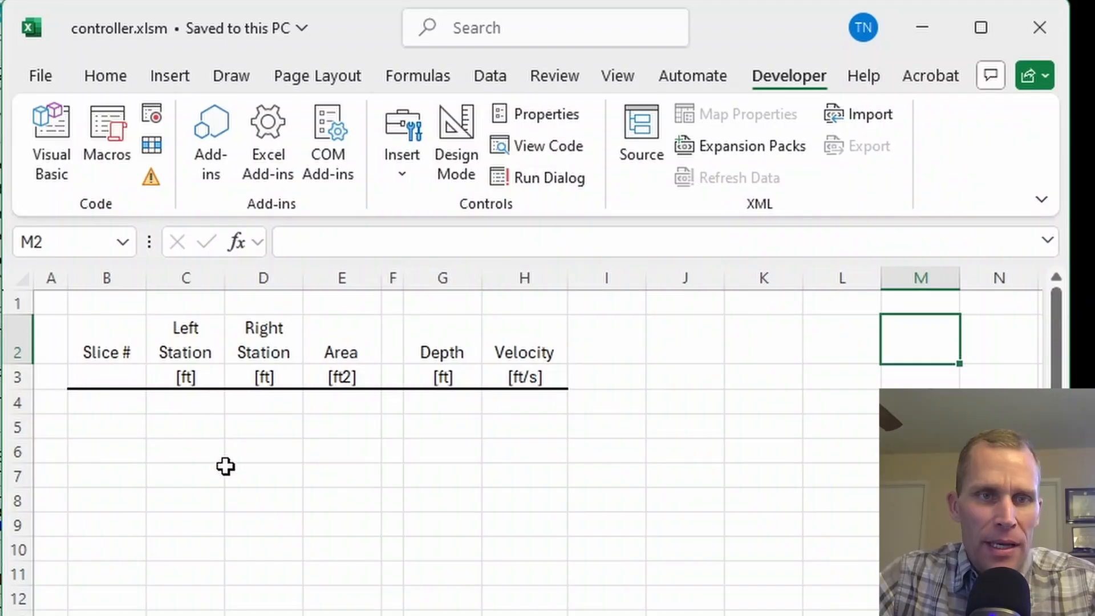
# Switch to the controller.xlsm workbook and review the empty slice table's columns from Slice # through Velocity.
pyautogui.click(228, 467)
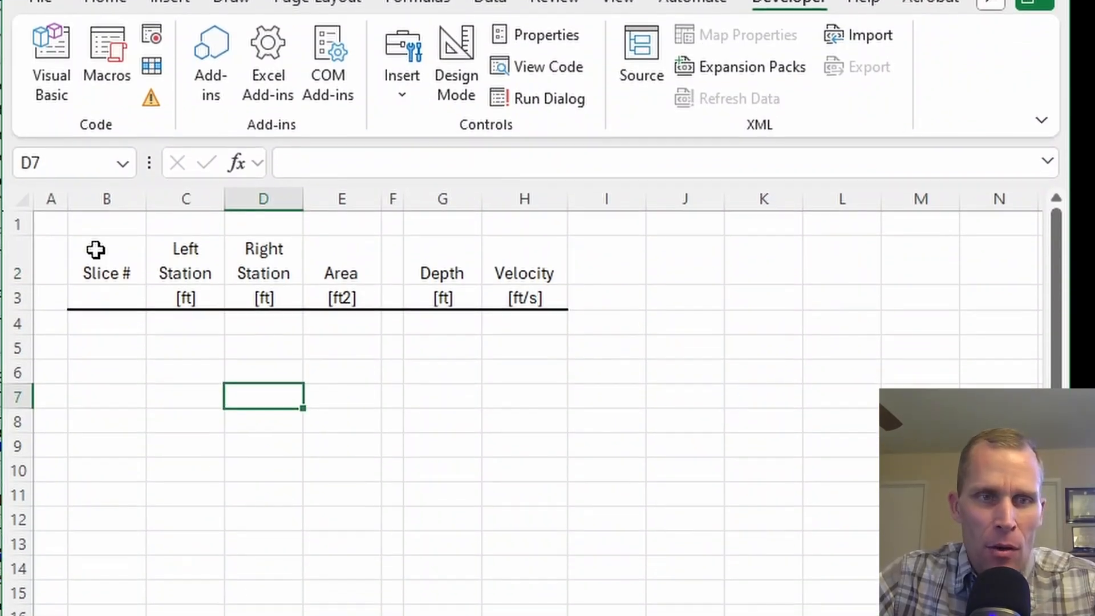
pyautogui.moveTo(96, 331); pyautogui.dragTo(505, 382)
pyautogui.click(427, 321)
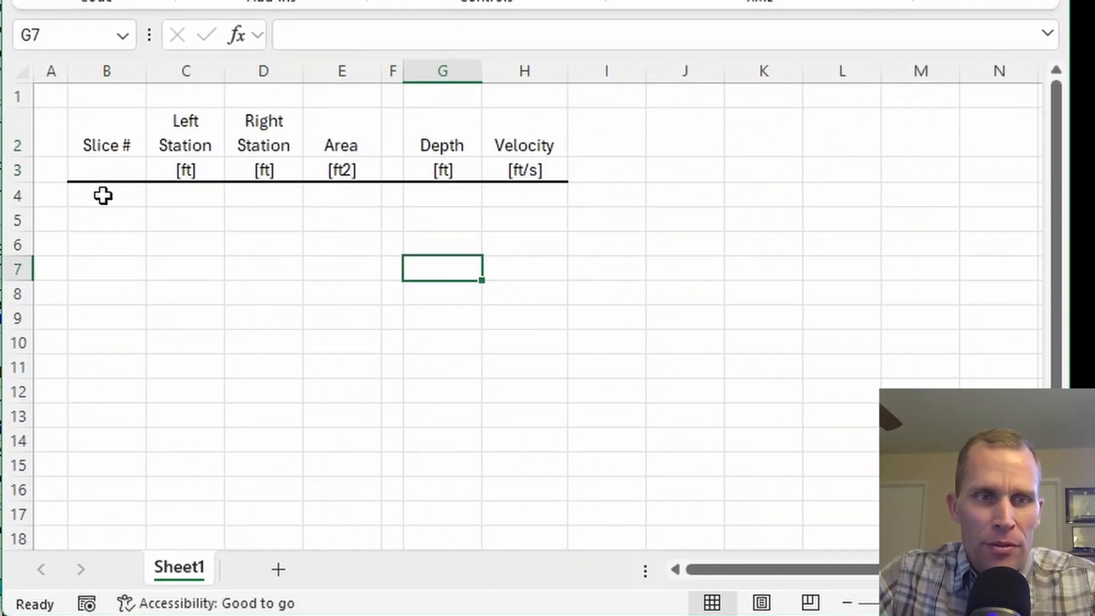
pyautogui.click(103, 250)
pyautogui.moveTo(103, 196); pyautogui.dragTo(109, 441)
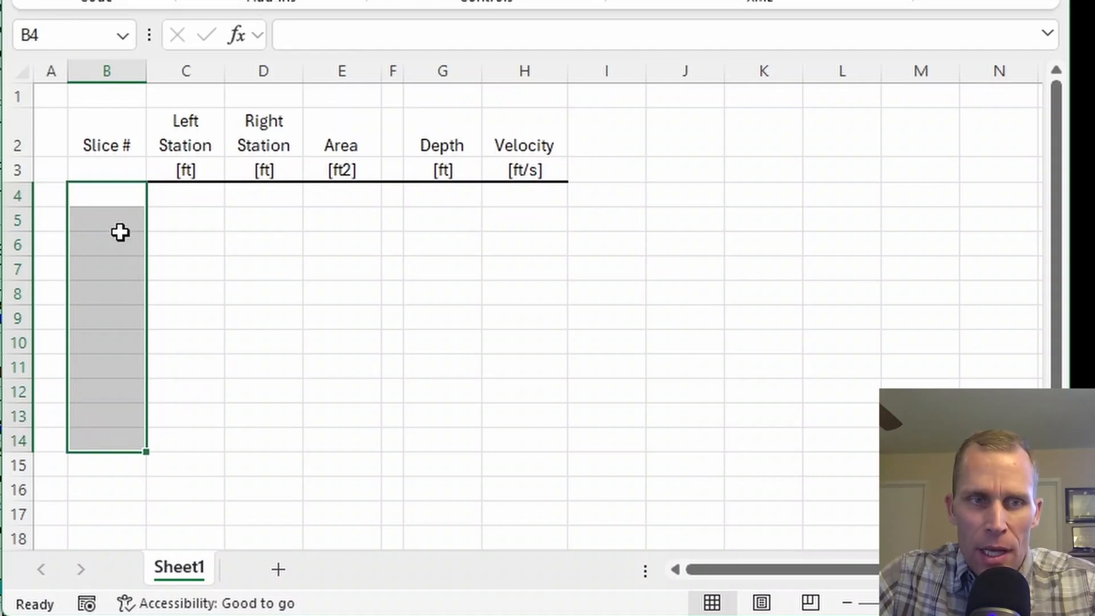
# Enter sample slice numbers 1, 2, 3 and 4 in the first four rows of the Slice # column.
pyautogui.click(108, 200)
pyautogui.write('1')
pyautogui.press('Return')
pyautogui.write('2')
pyautogui.press('Return')
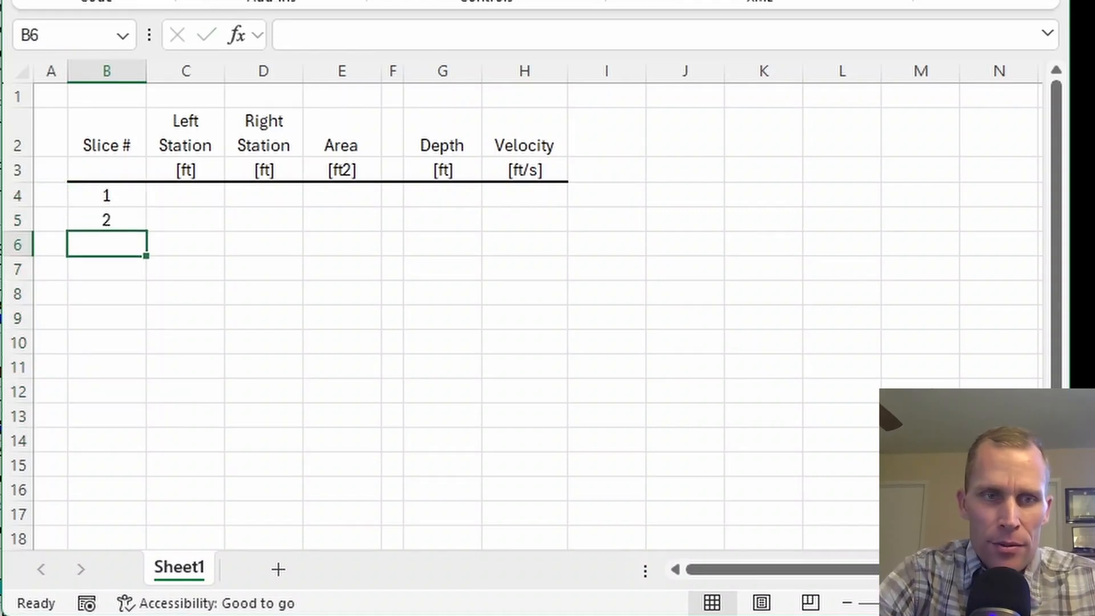
pyautogui.write('3')
pyautogui.press('Return')
pyautogui.write('4')
pyautogui.press('Return')
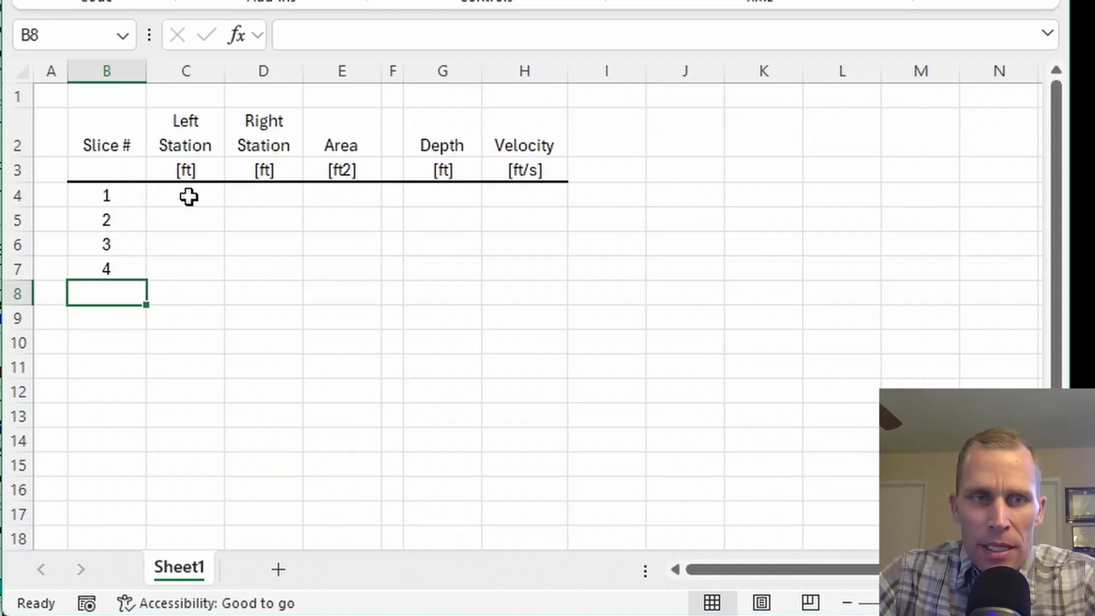
# Examine the cell ranges for the four slices' left station, right station, area, depth and velocity data.
pyautogui.moveTo(188, 196); pyautogui.dragTo(188, 264)
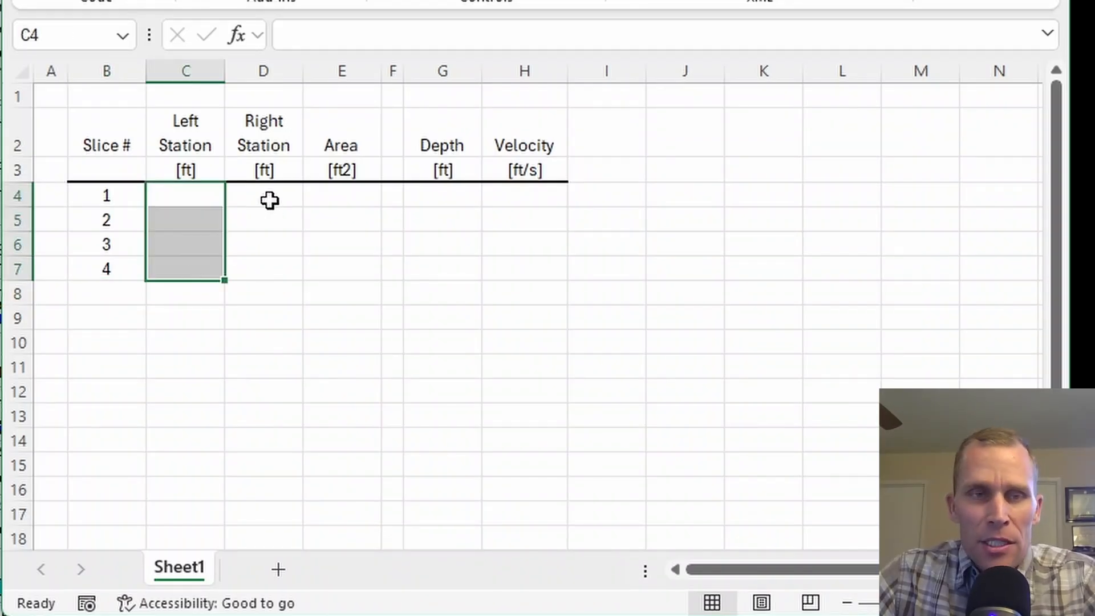
pyautogui.moveTo(264, 198); pyautogui.dragTo(274, 267)
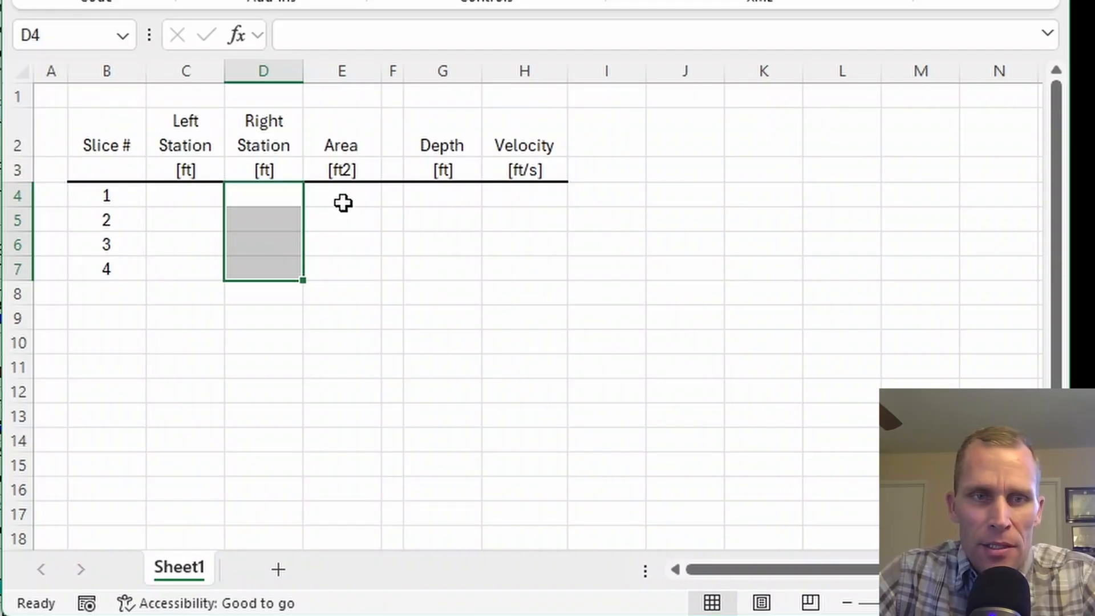
pyautogui.moveTo(346, 194); pyautogui.dragTo(349, 269)
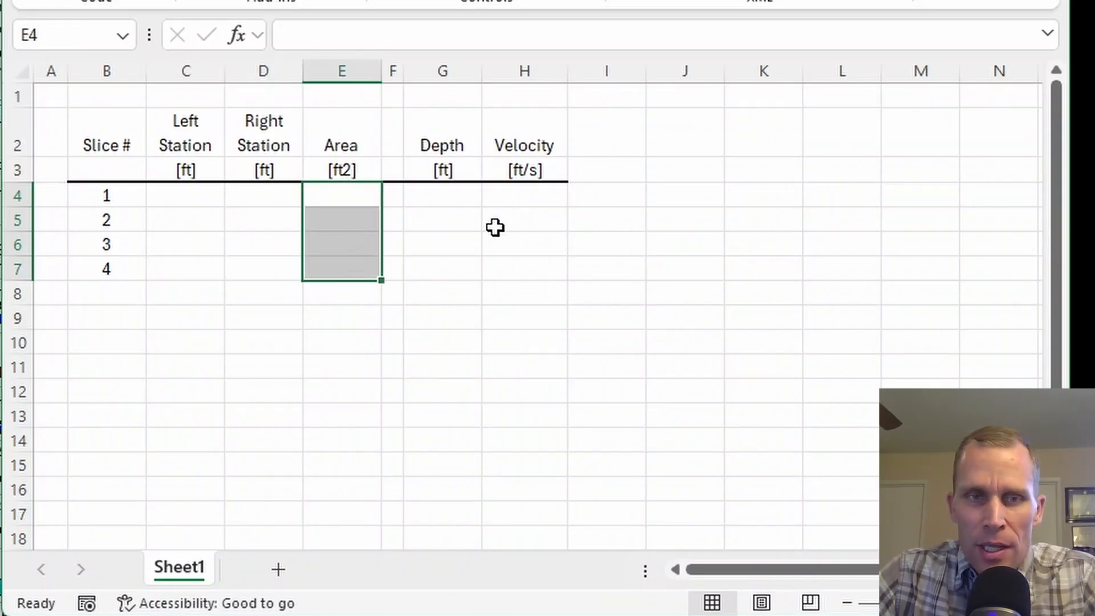
pyautogui.moveTo(518, 192); pyautogui.dragTo(530, 276)
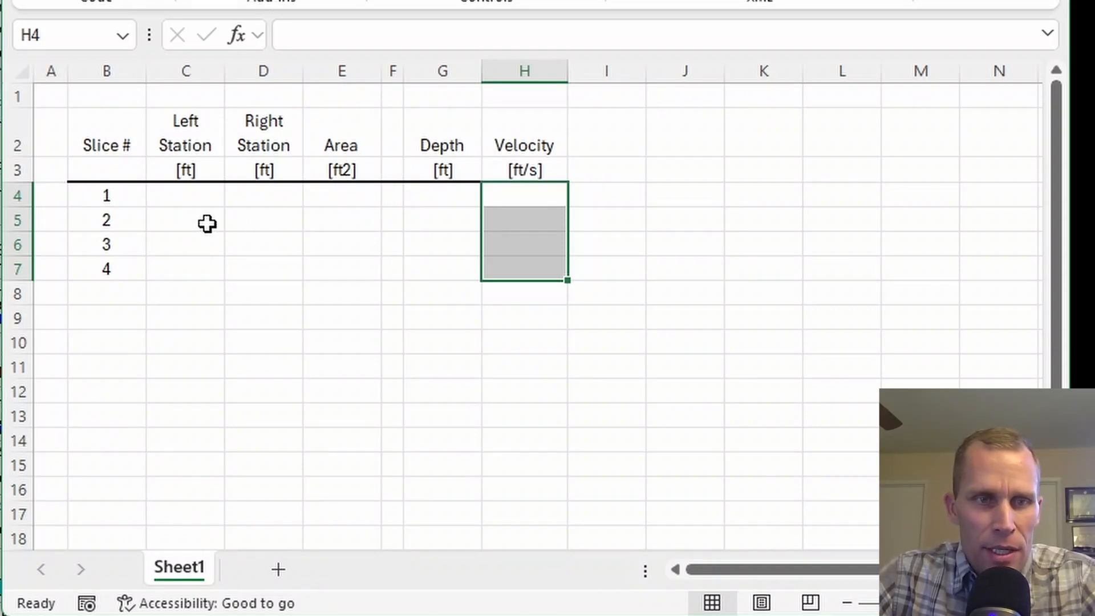
pyautogui.moveTo(181, 196); pyautogui.dragTo(340, 268)
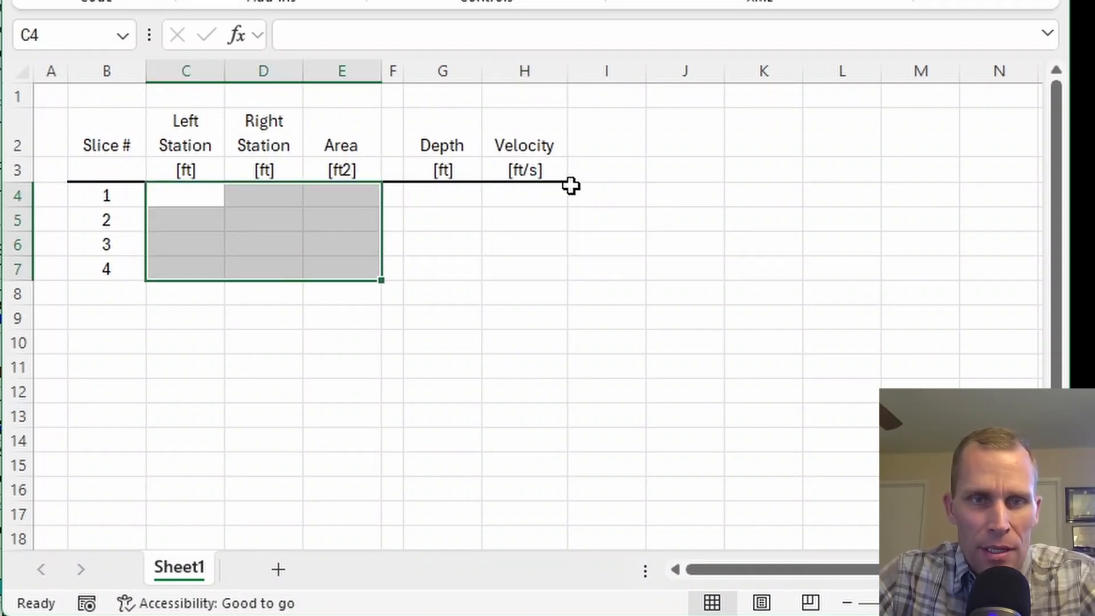
pyautogui.keyDown('ctrl'); pyautogui.moveTo(524, 195); pyautogui.dragTo(519, 260); pyautogui.keyUp('ctrl')
pyautogui.moveTo(442, 195); pyautogui.dragTo(445, 245)
pyautogui.moveTo(443, 196); pyautogui.dragTo(515, 264)
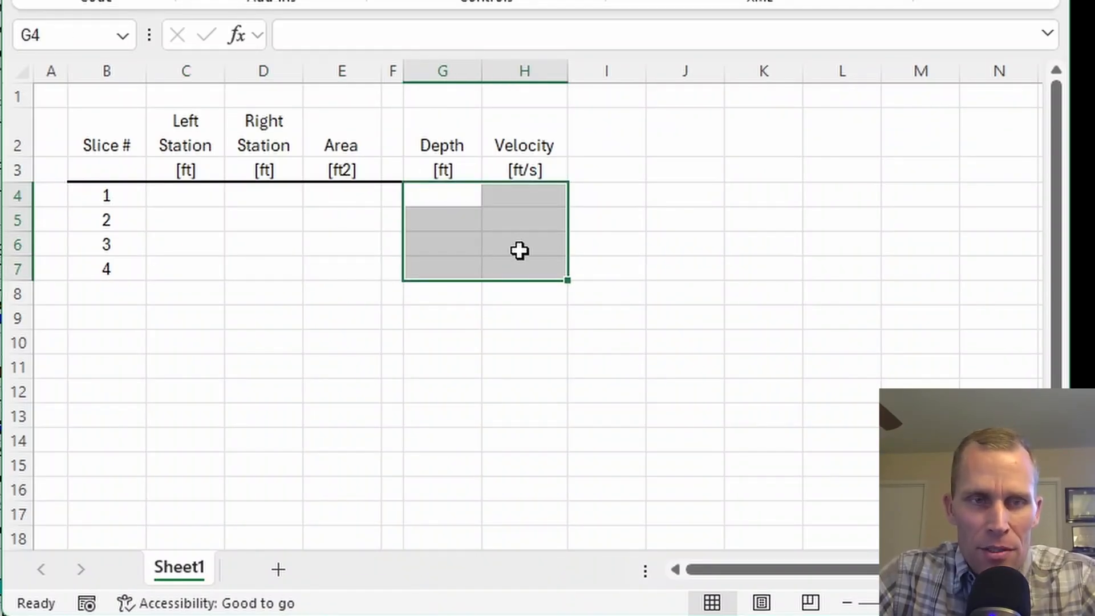
# Clear the sample slice numbers from the Slice # column and look over the table's empty data rows.
pyautogui.click(97, 204)
pyautogui.moveTo(98, 210); pyautogui.dragTo(102, 269)
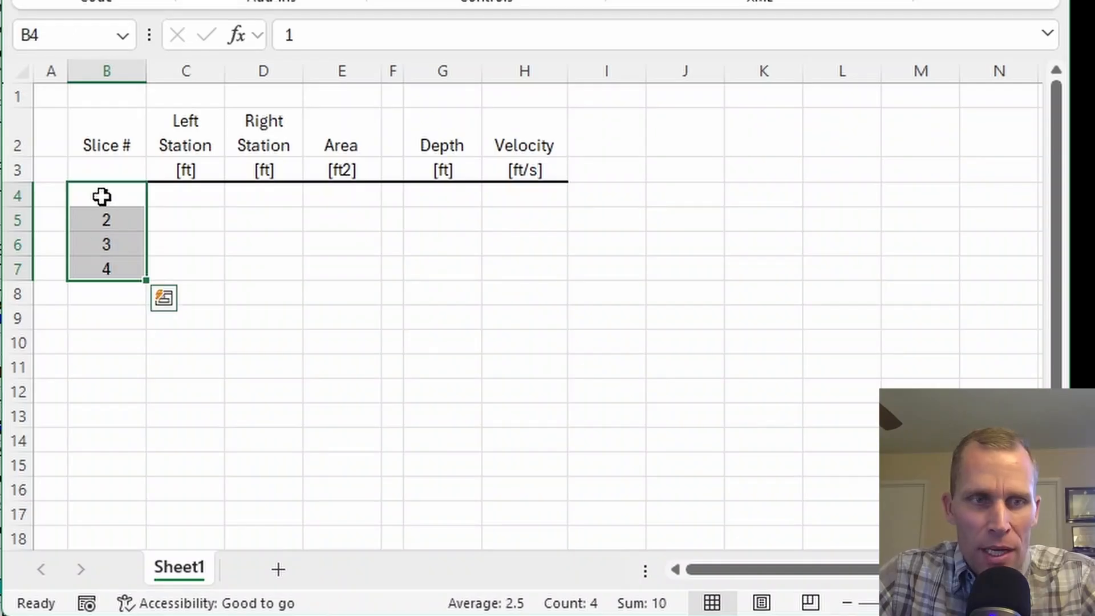
pyautogui.press('Delete')
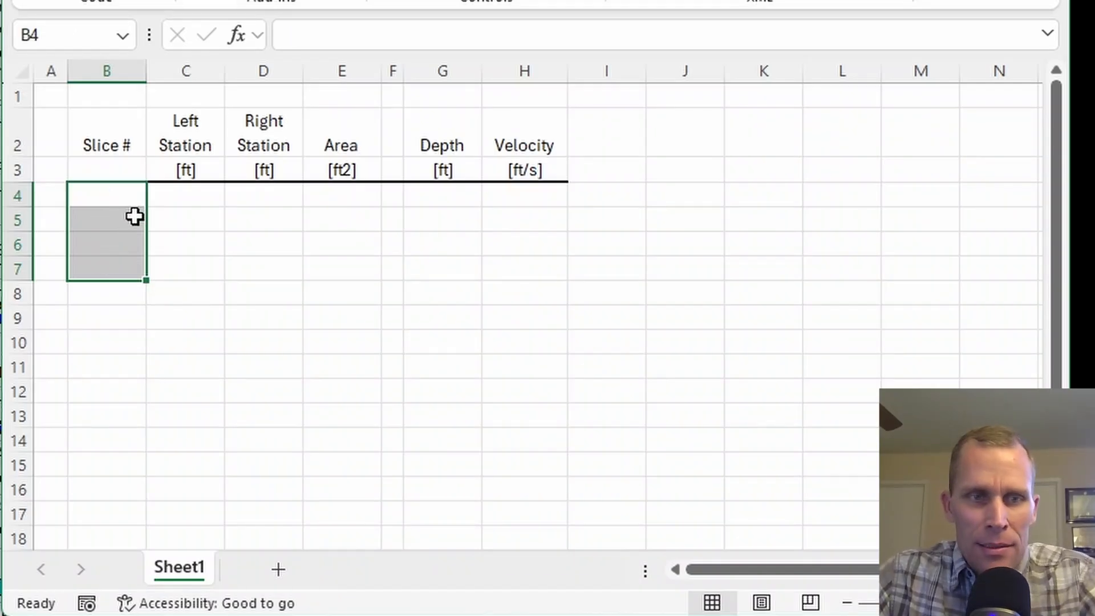
pyautogui.click(101, 220)
pyautogui.moveTo(101, 201); pyautogui.dragTo(122, 517)
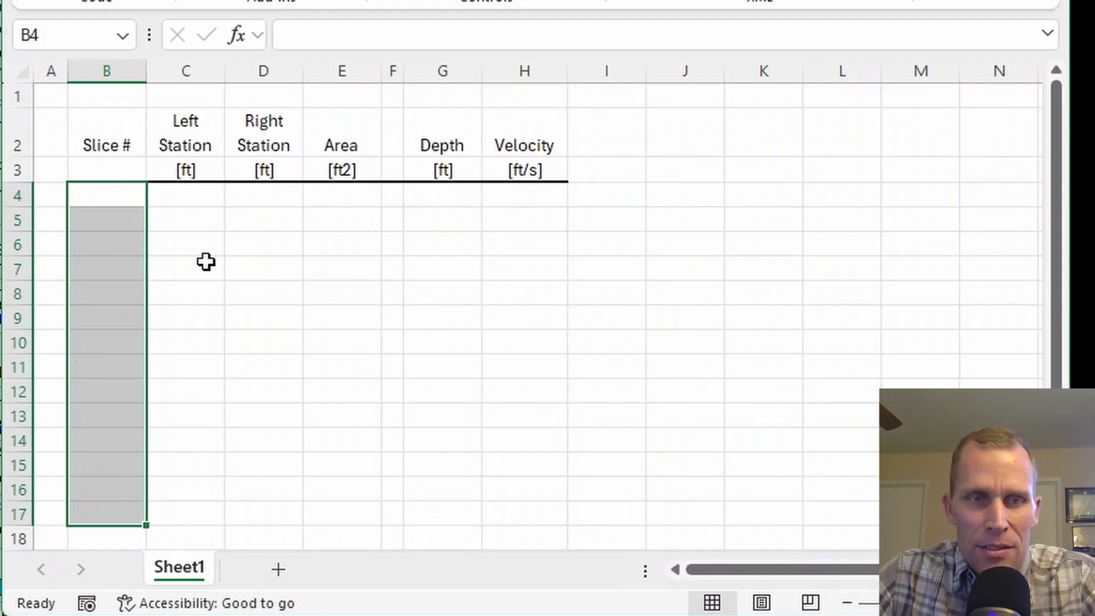
pyautogui.moveTo(440, 204); pyautogui.dragTo(547, 467)
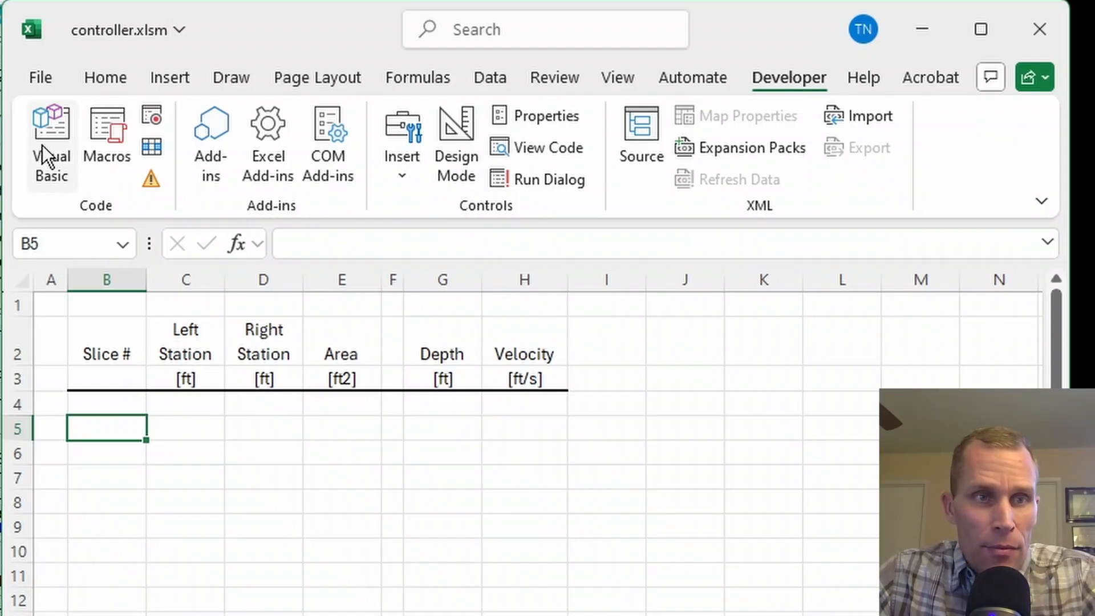
# Open the Visual Basic editor for controller.xlsm and bring up the VBA project's list of references.
pyautogui.click(59, 137)
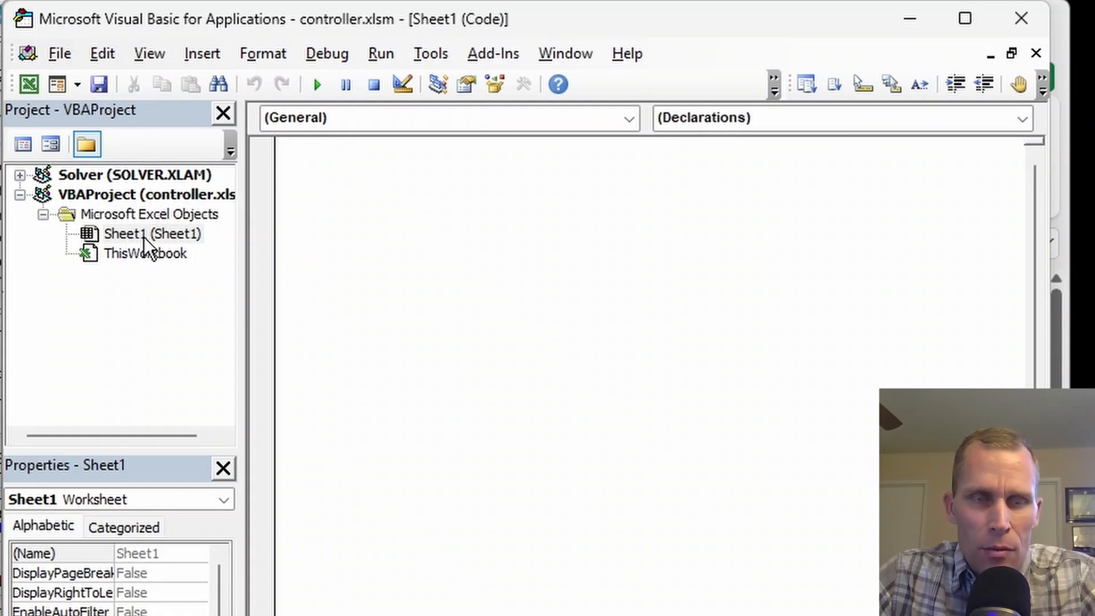
pyautogui.click(257, 614)
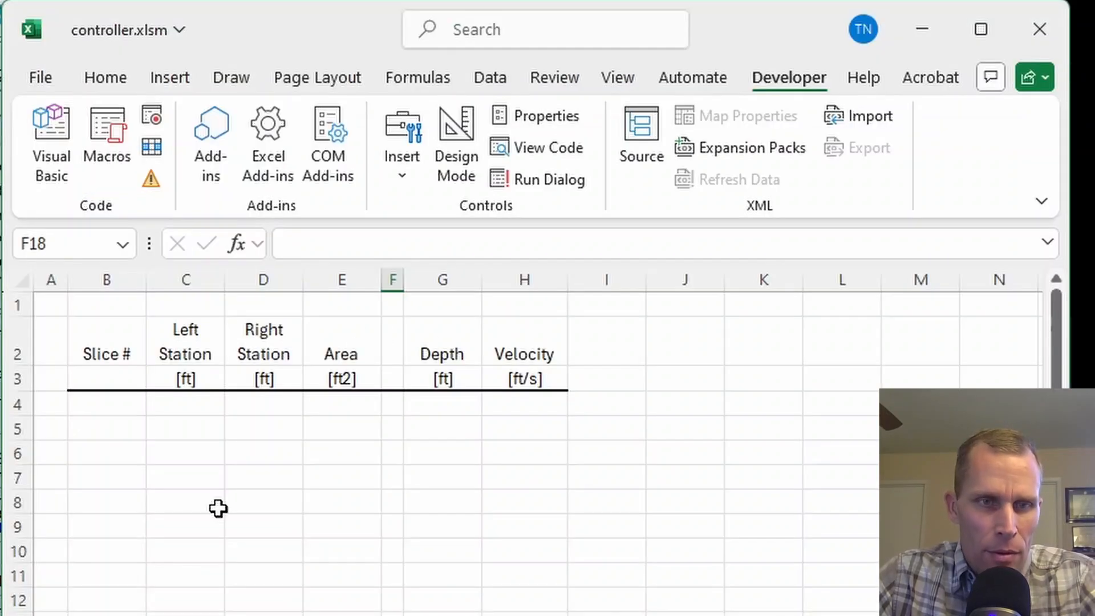
pyautogui.click(52, 145)
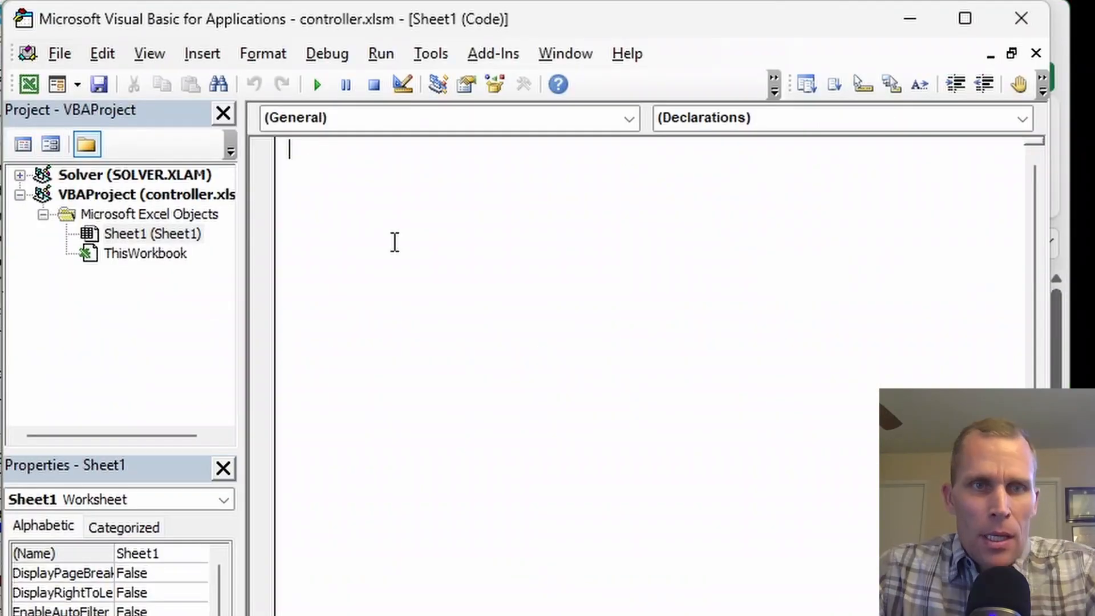
pyautogui.click(433, 56)
pyautogui.click(459, 81)
pyautogui.moveTo(699, 207); pyautogui.dragTo(292, 148)
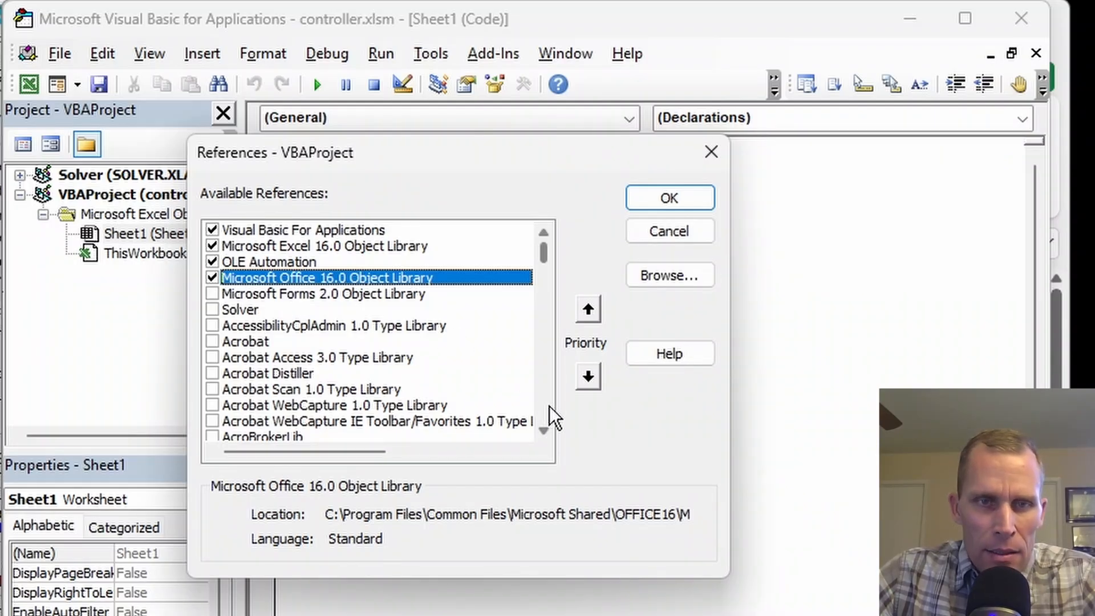
# Enable the HEC River Analysis System reference that points to the HEC-RAS 6.6 Ras.exe and accept the reference changes.
pyautogui.scroll(-8, 550, 416)
pyautogui.scroll(-18, 550, 407)
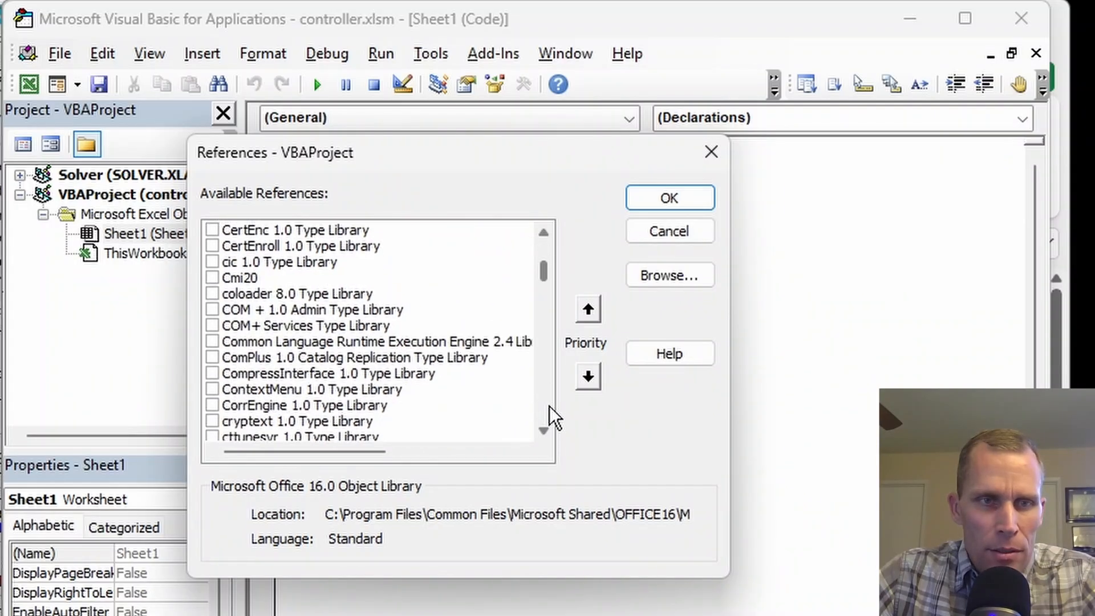
pyautogui.scroll(-14, 552, 416)
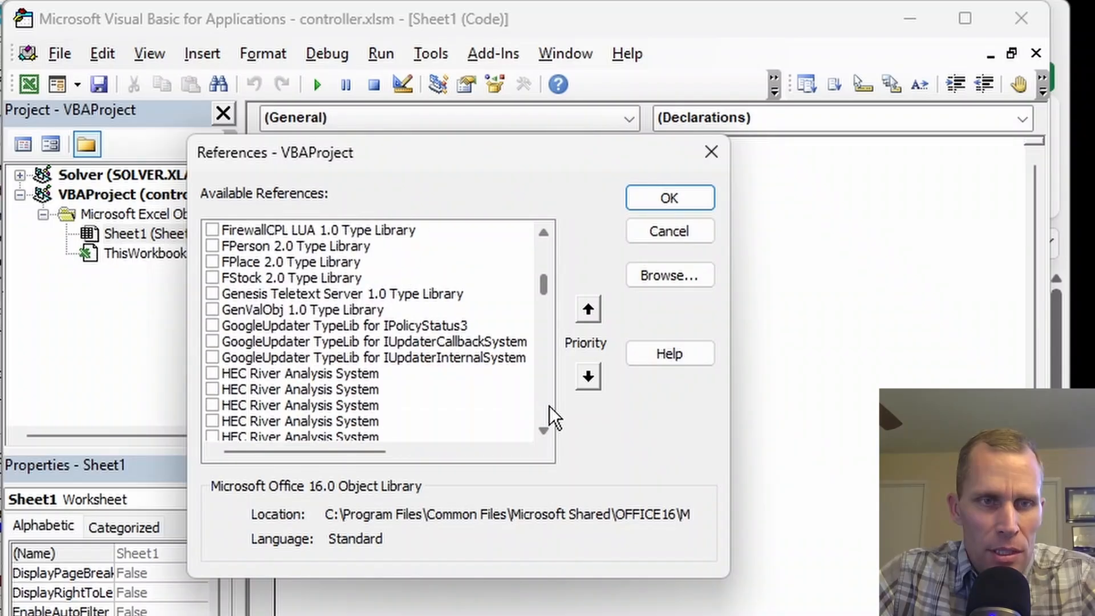
pyautogui.scroll(3, 302, 288)
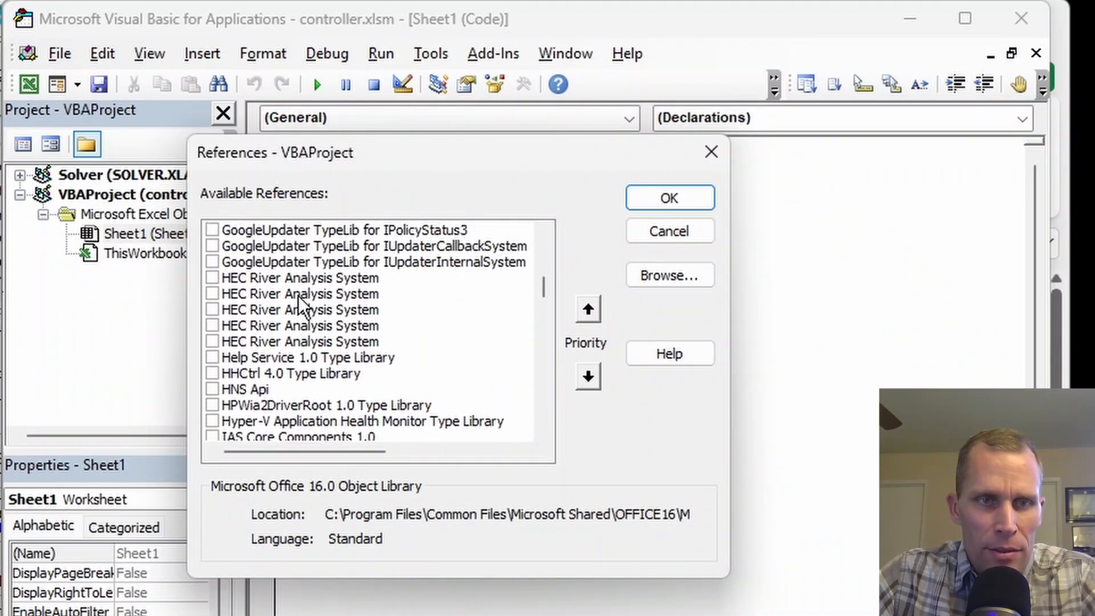
pyautogui.click(301, 294)
pyautogui.click(297, 311)
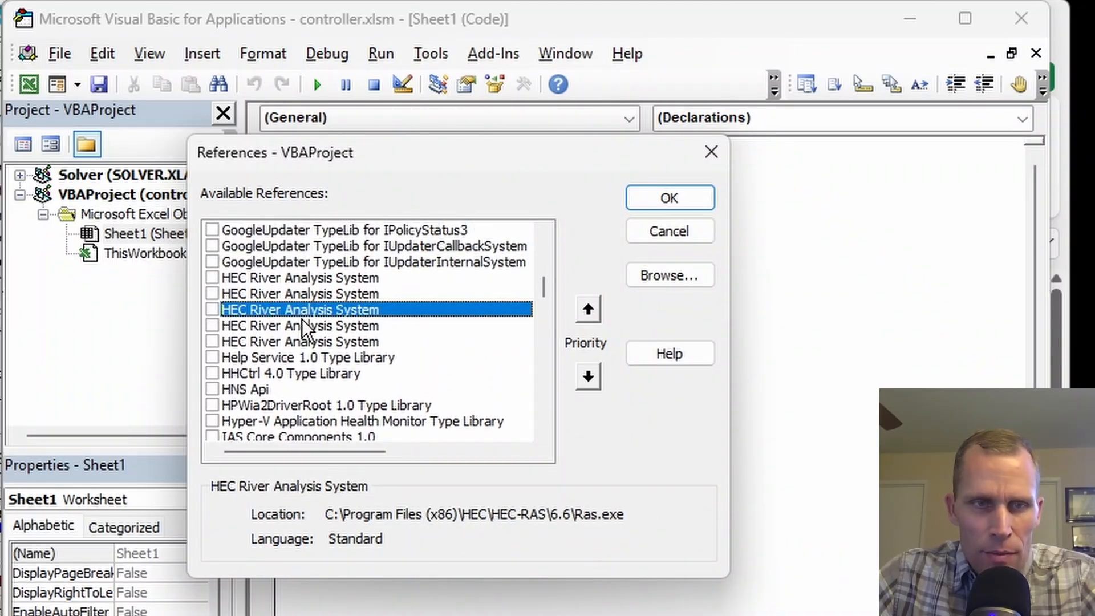
pyautogui.click(212, 309)
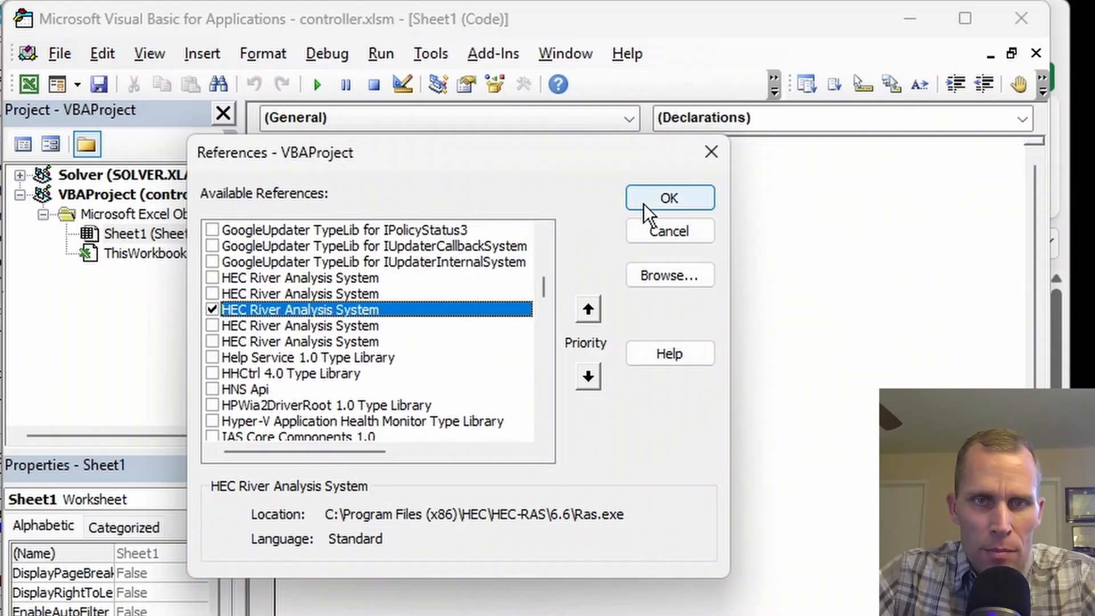
pyautogui.click(657, 197)
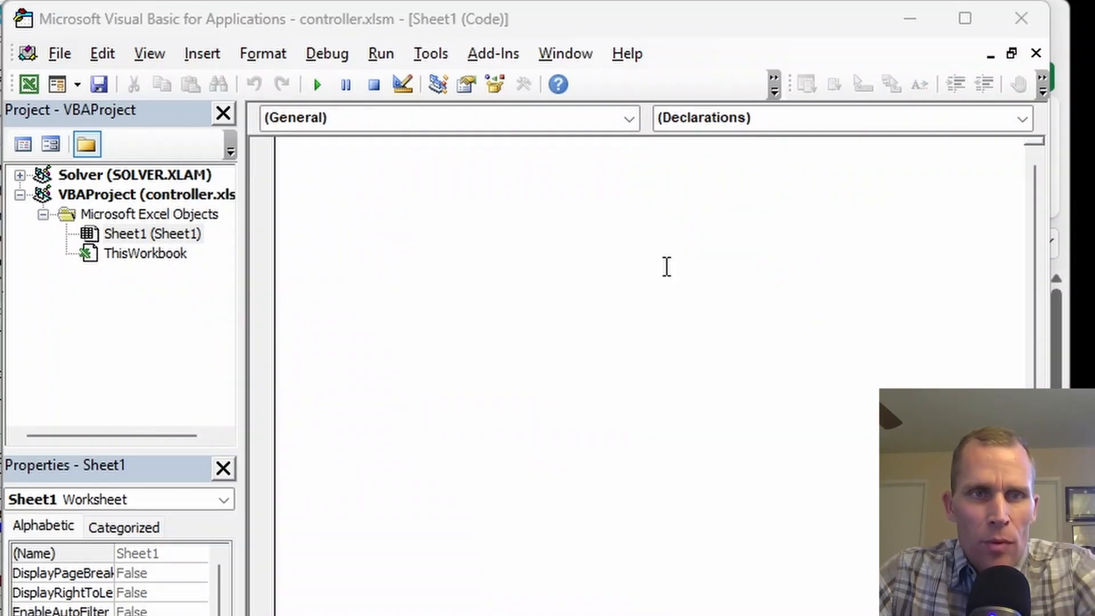
# Paste the copied HECRASController code into the Sheet1 module and rename the openProfileTable procedure to velDistGetData.
pyautogui.hotkey('ctrl', 'v')
pyautogui.scroll(10, 464, 269)
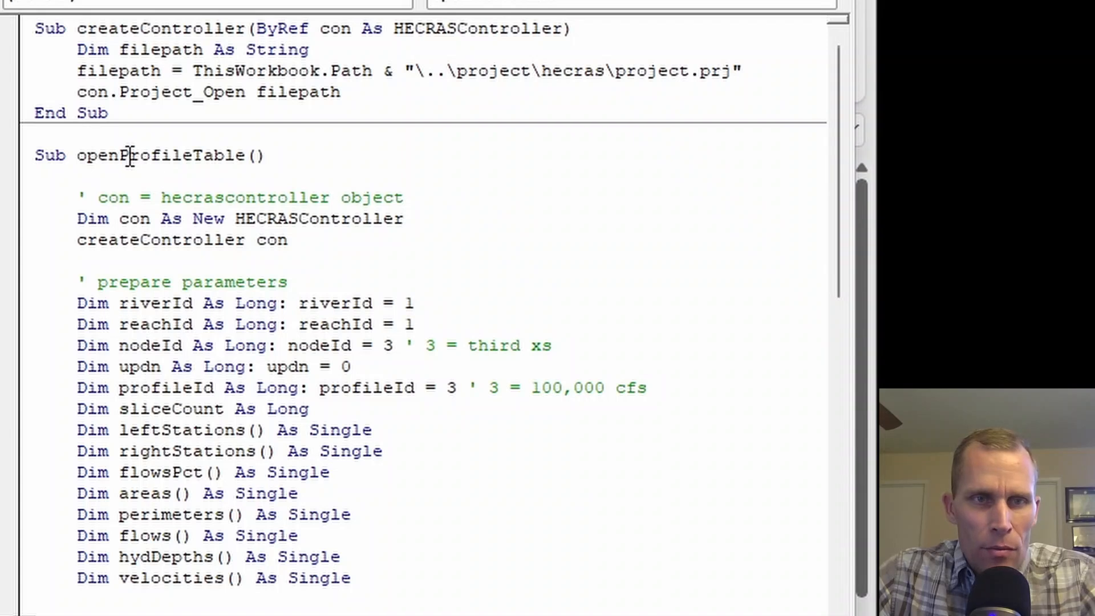
pyautogui.doubleClick(130, 155)
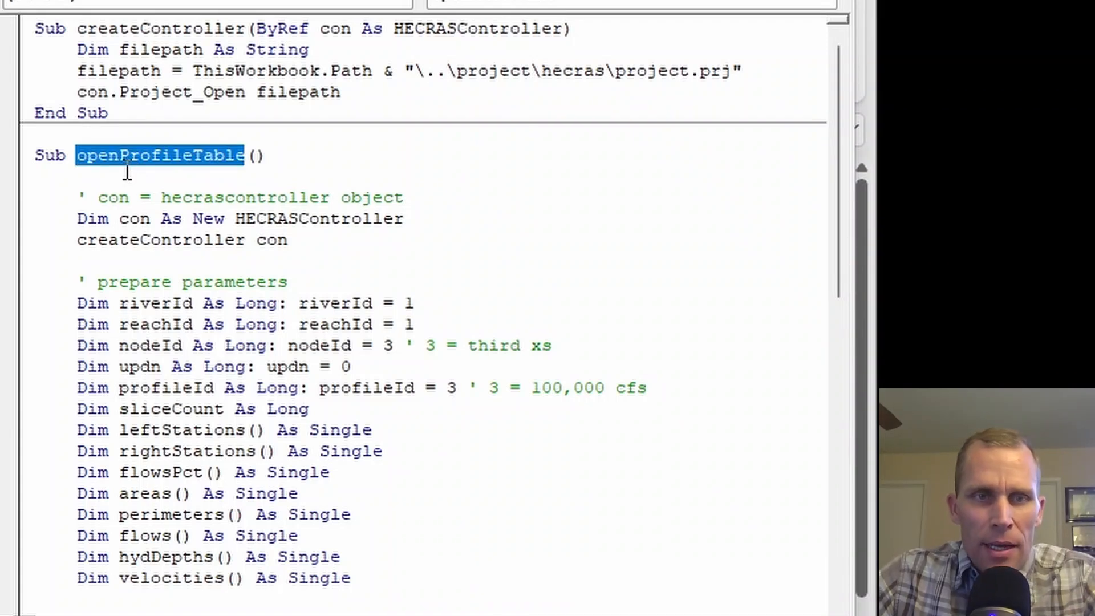
pyautogui.click(128, 171)
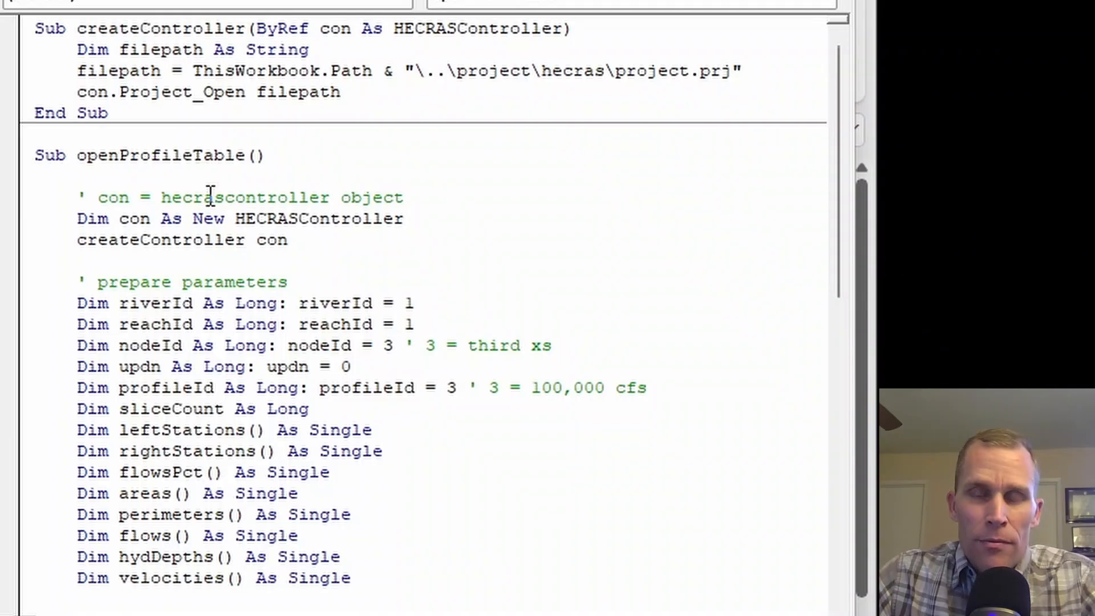
pyautogui.doubleClick(141, 157)
pyautogui.write('velDist')
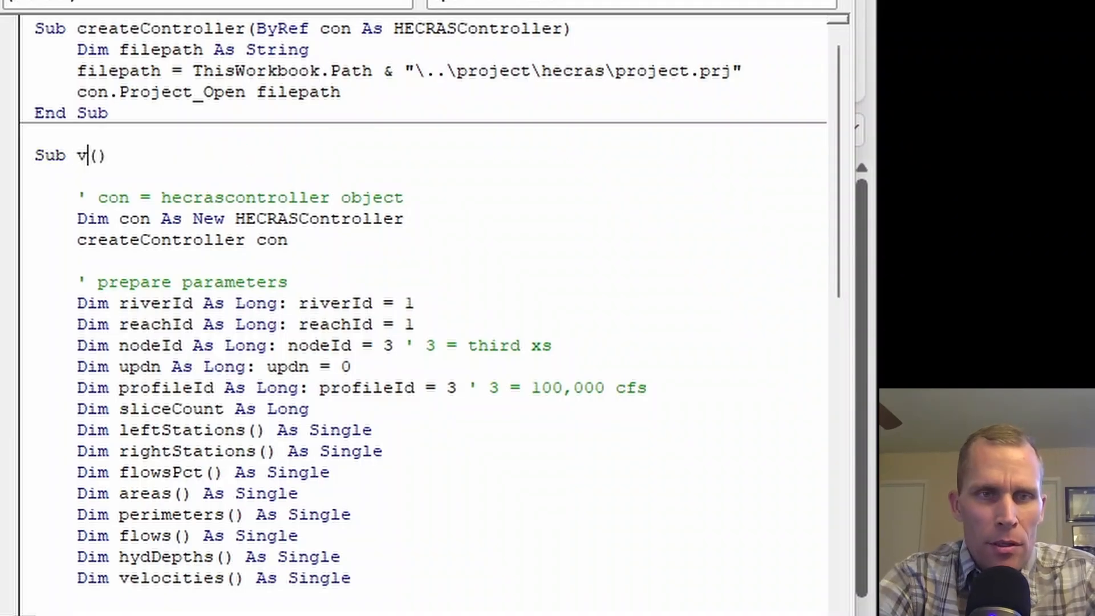
pyautogui.write('GetData')
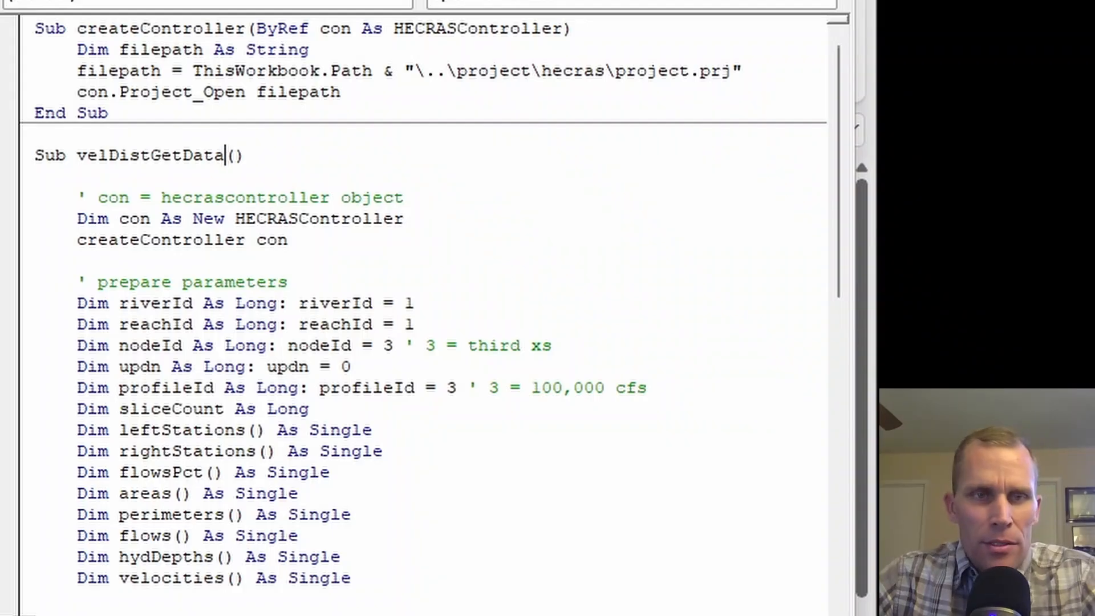
pyautogui.click(136, 177)
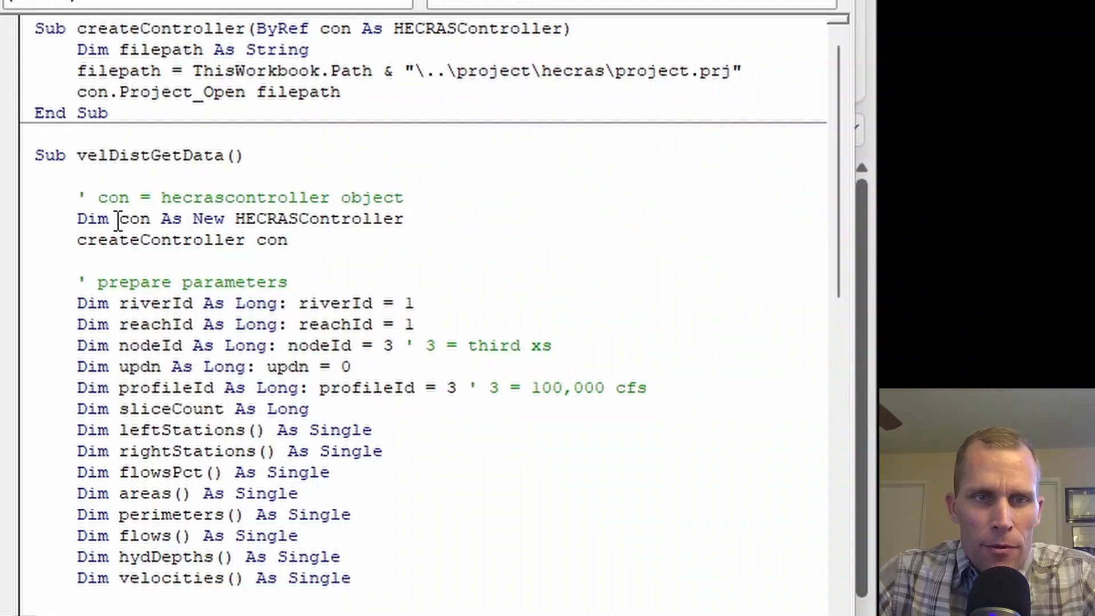
# Examine the HECRASController object declaration, the createController call and the Project_Open line that opens project.prj.
pyautogui.moveTo(118, 219); pyautogui.dragTo(149, 220)
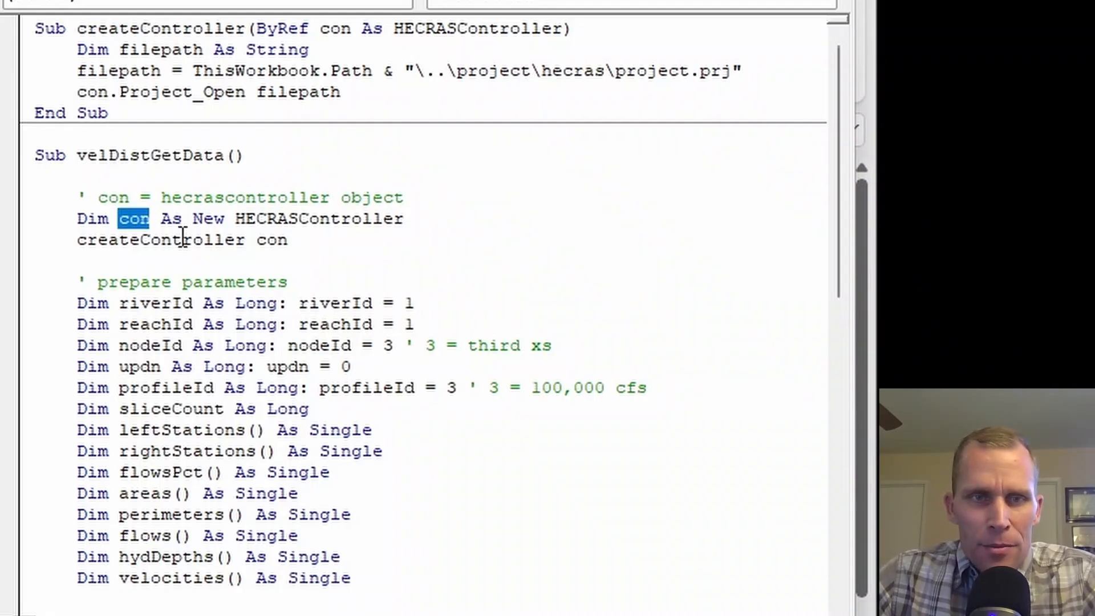
pyautogui.doubleClick(264, 219)
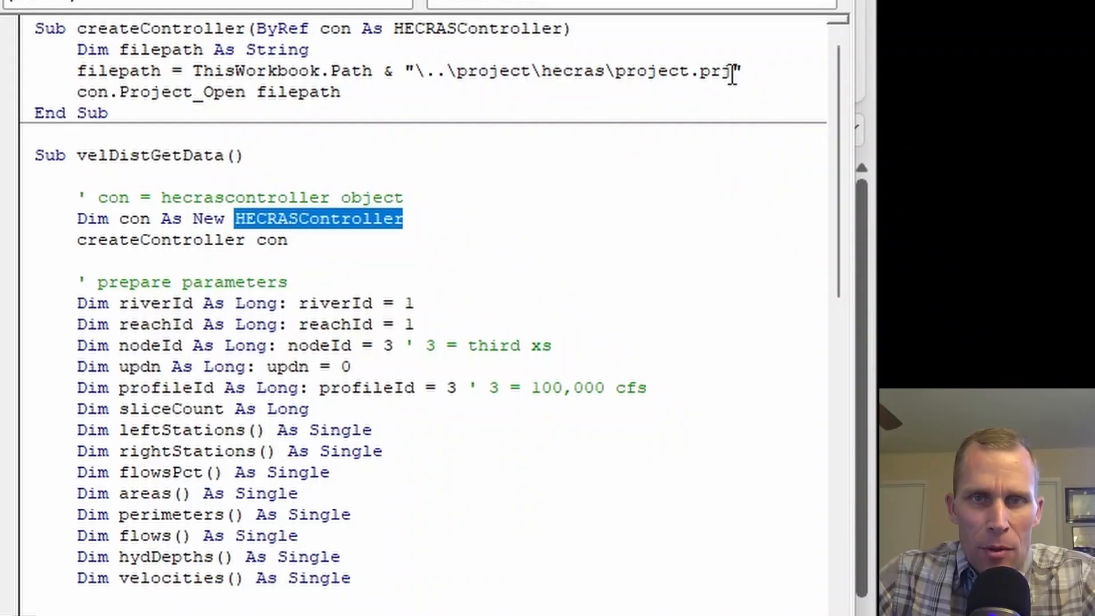
pyautogui.moveTo(120, 91); pyautogui.dragTo(242, 92)
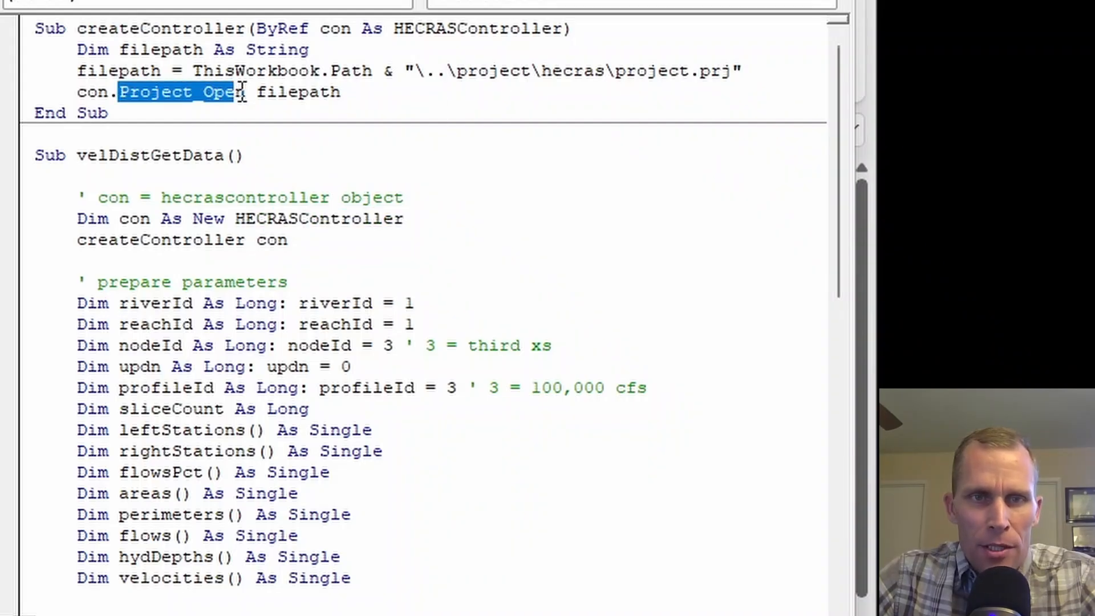
pyautogui.doubleClick(206, 239)
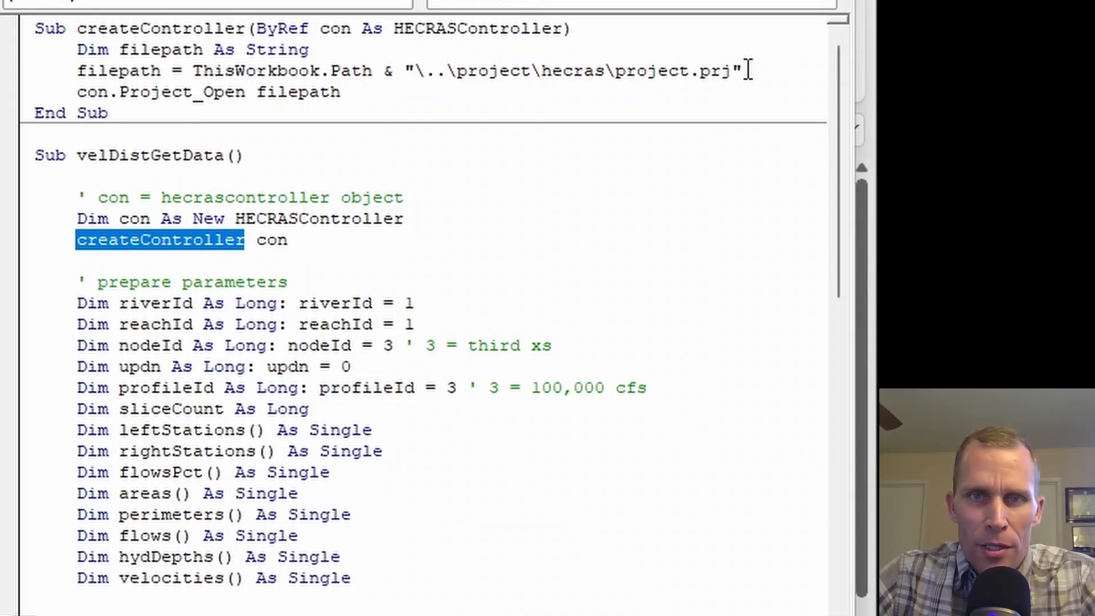
# Examine the controller declaration, the filepath built from ThisWorkbook.Path, and the Output_VelDist call in velDistGetData.
pyautogui.moveTo(107, 218); pyautogui.dragTo(329, 223)
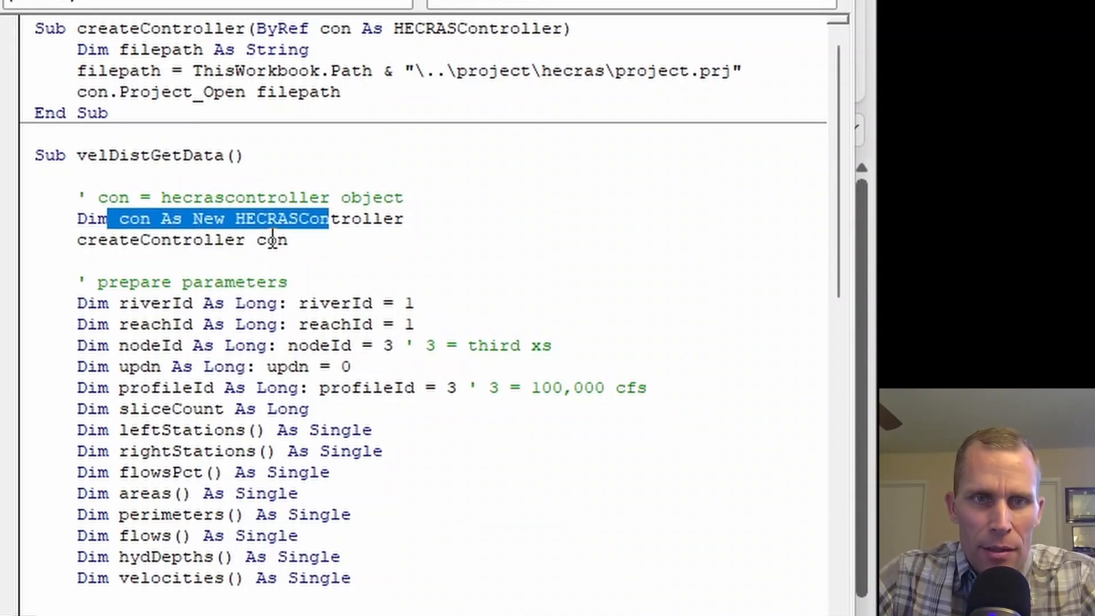
pyautogui.moveTo(617, 71); pyautogui.dragTo(191, 70)
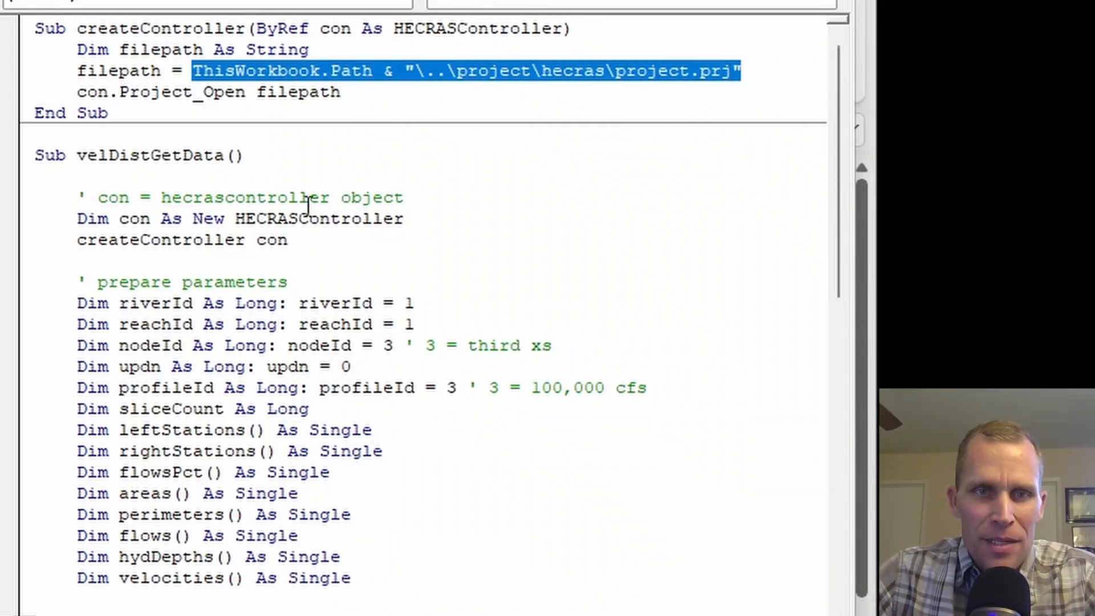
pyautogui.click(246, 178)
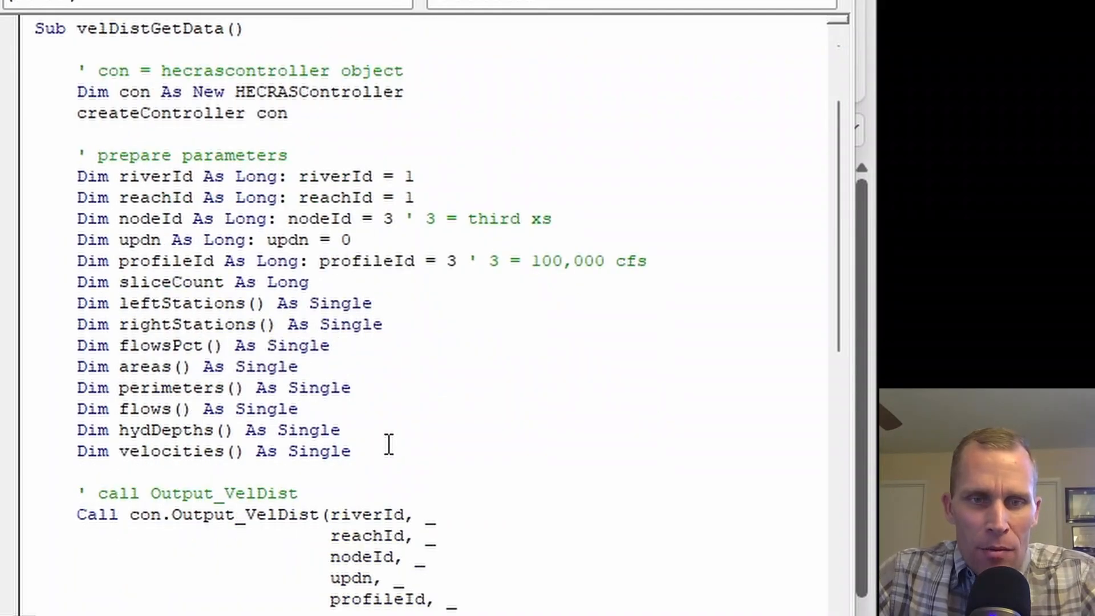
pyautogui.moveTo(388, 444); pyautogui.dragTo(8, 155)
pyautogui.click(172, 113)
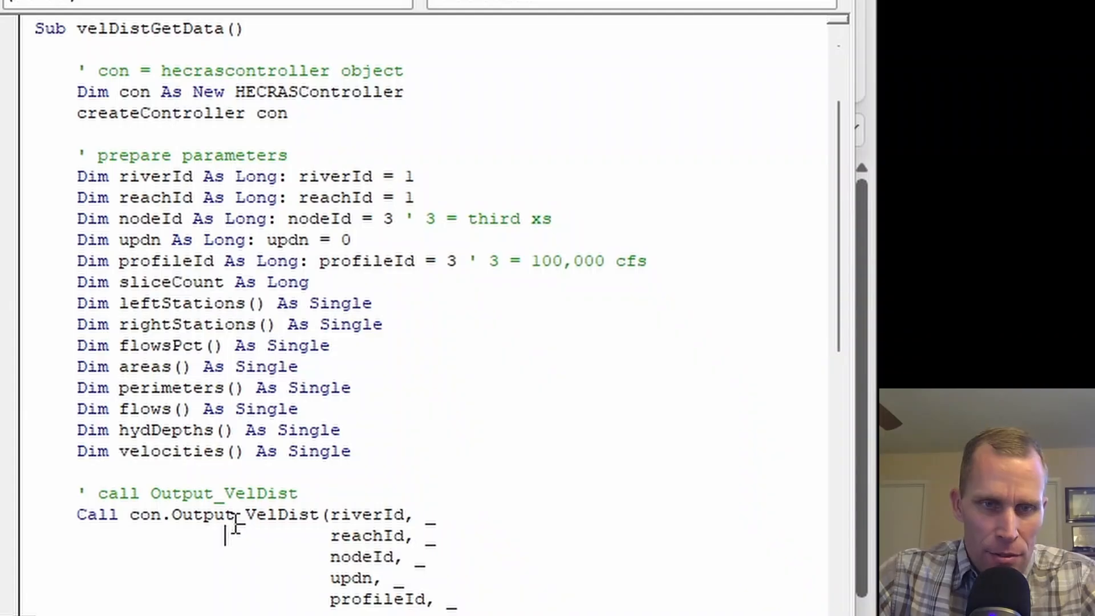
pyautogui.scroll(-4, 217, 407)
pyautogui.moveTo(171, 260); pyautogui.dragTo(335, 477)
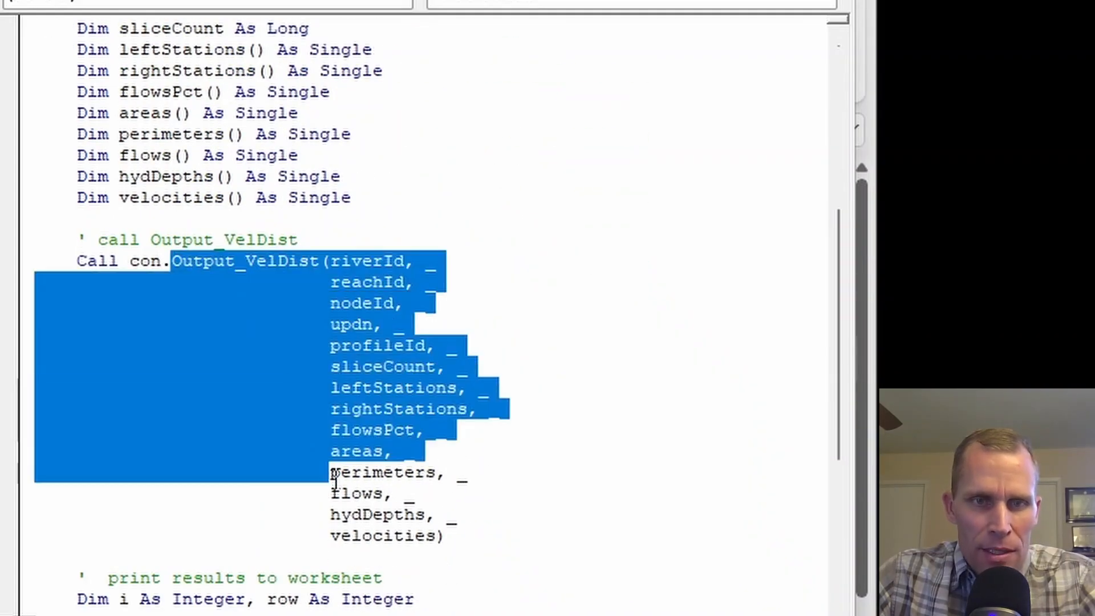
pyautogui.doubleClick(211, 262)
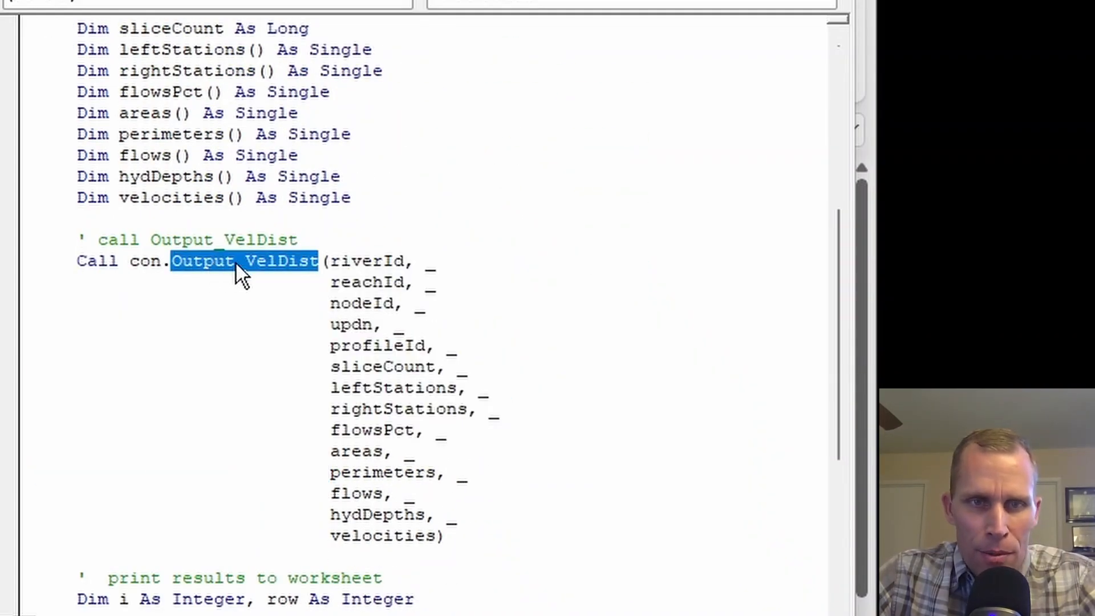
# Examine the input parameter declarations that precede the Output_VelDist call, starting with riverId and reachId.
pyautogui.scroll(1, 324, 273)
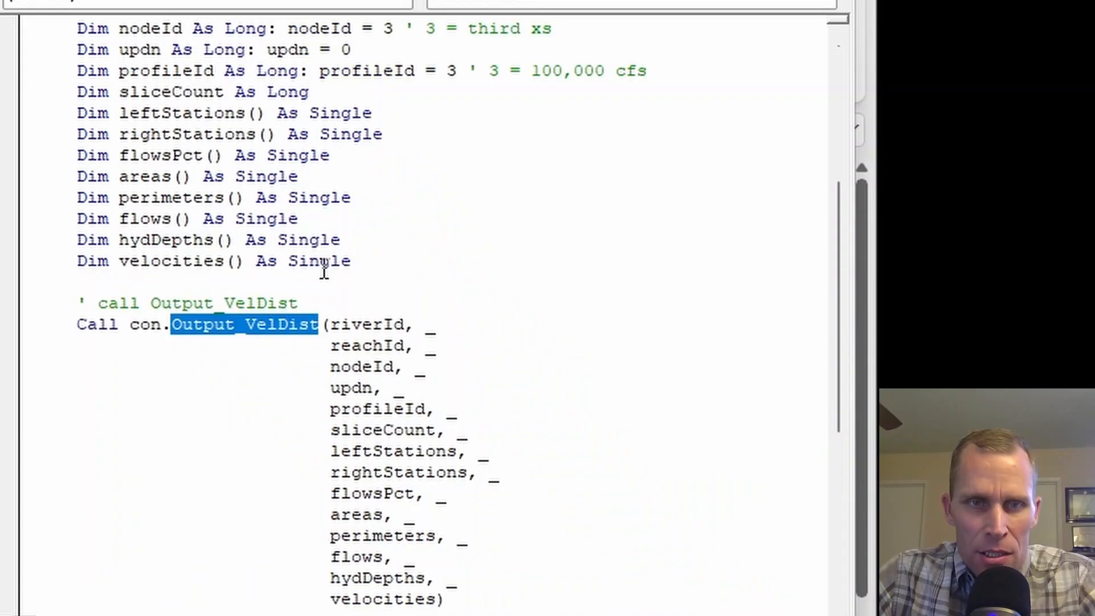
pyautogui.scroll(2, 368, 370)
pyautogui.moveTo(362, 388); pyautogui.dragTo(35, 111)
pyautogui.moveTo(643, 191); pyautogui.dragTo(2, 109)
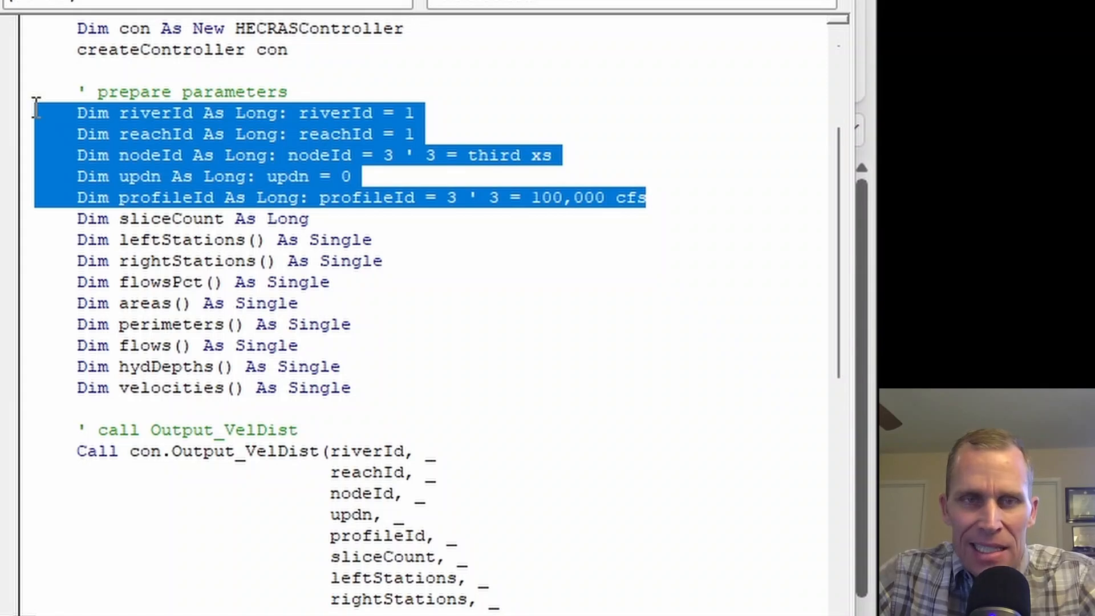
pyautogui.click(426, 92)
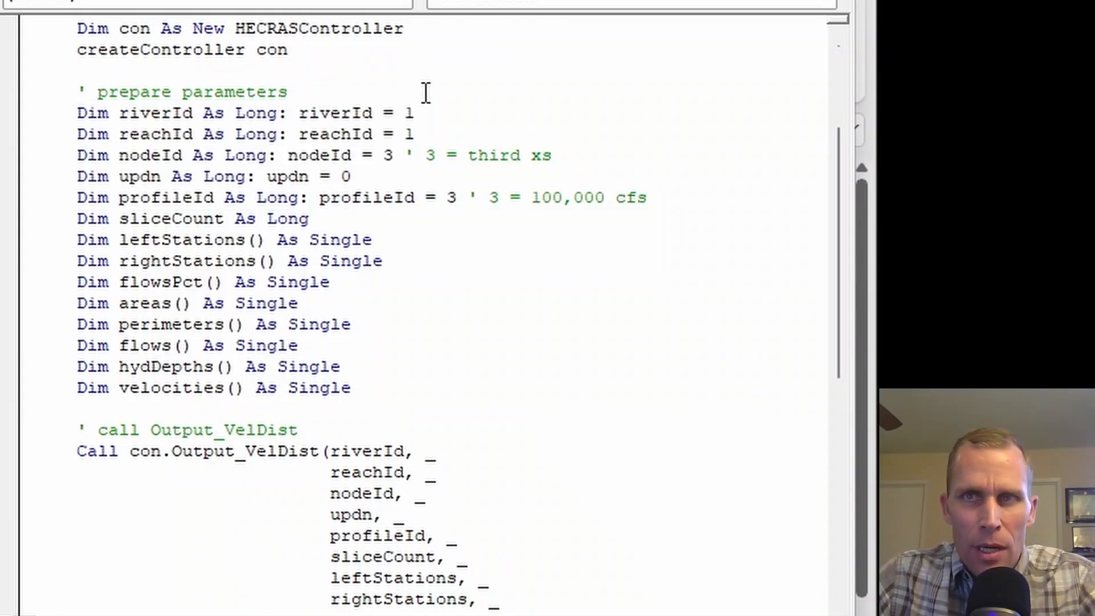
pyautogui.doubleClick(131, 108)
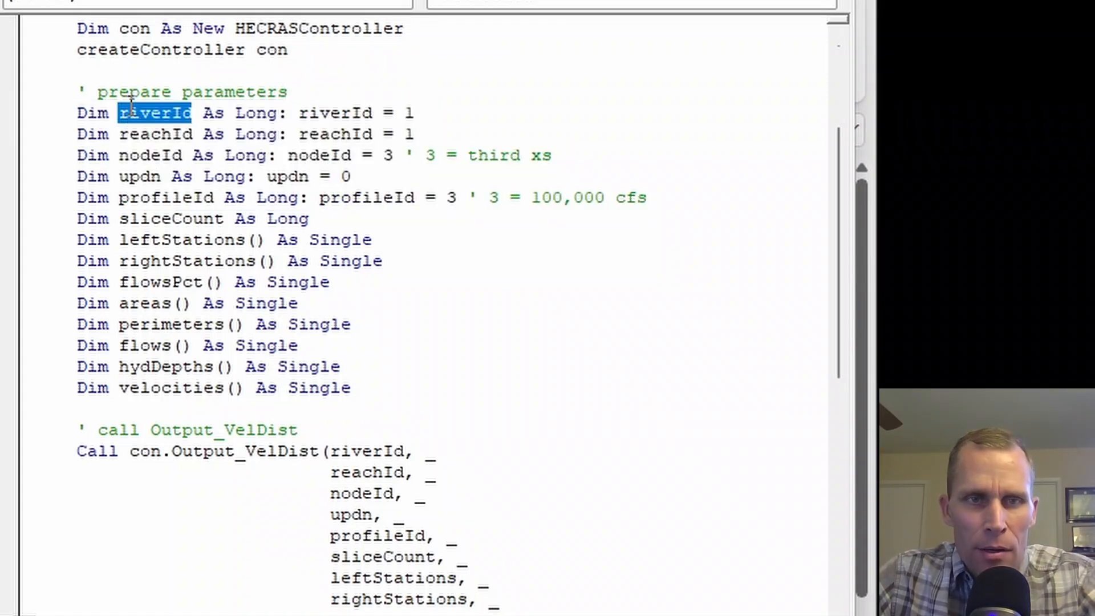
pyautogui.doubleClick(178, 134)
# Set nodeId to 2 in velDistGetData and change its comment to "2 = second xs".
pyautogui.doubleClick(168, 155)
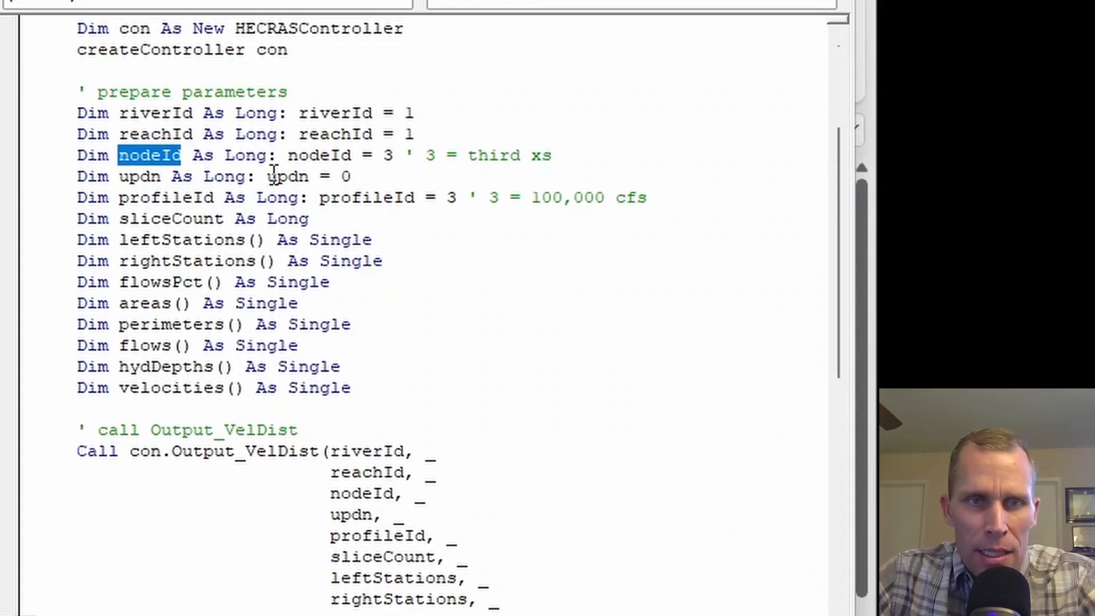
pyautogui.moveTo(391, 155); pyautogui.dragTo(373, 156)
pyautogui.hotkey('shift', 'Right')
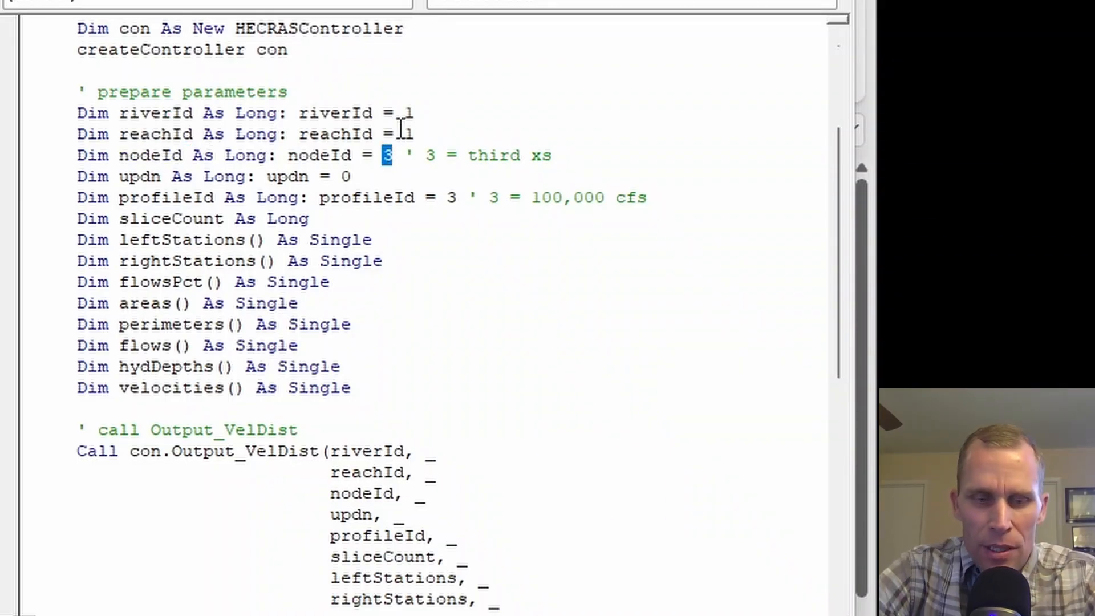
pyautogui.write("2 ' ")
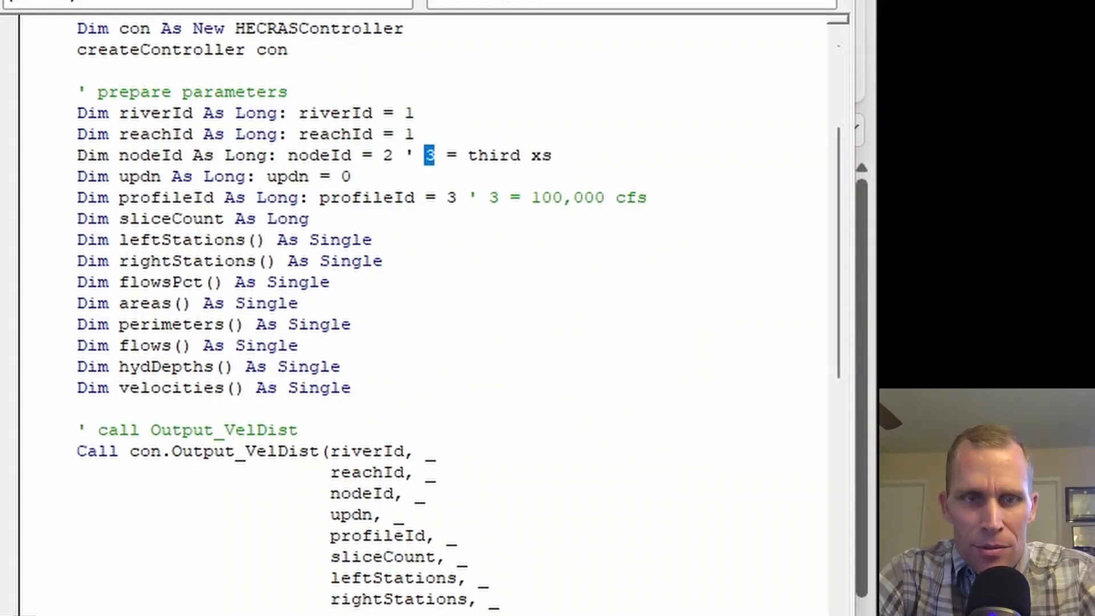
pyautogui.write('2')
pyautogui.hotkey('ctrl', 'shift', 'Right')
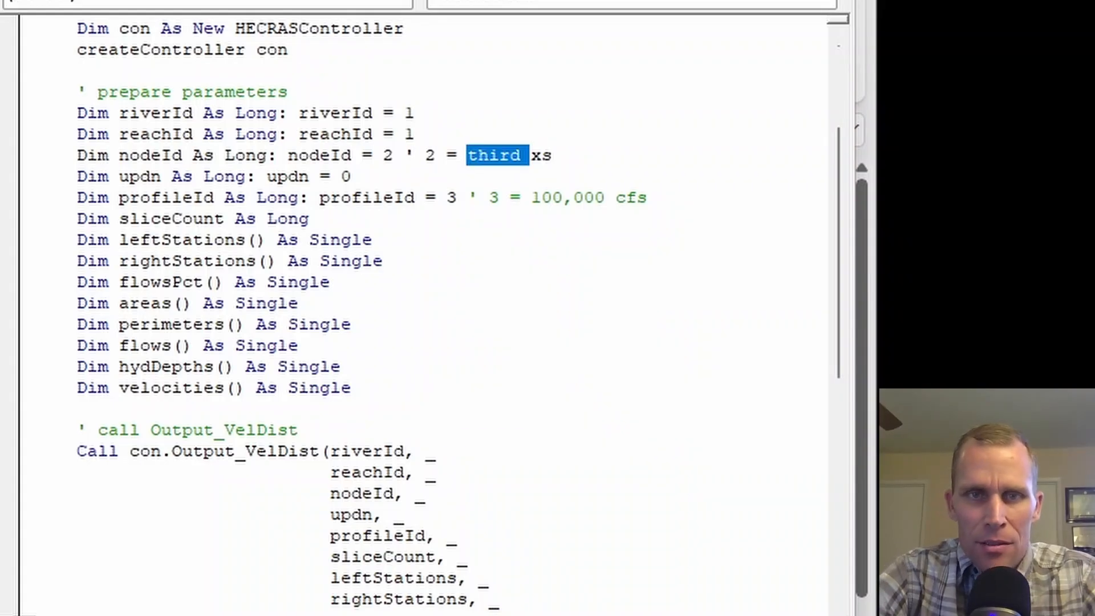
pyautogui.write('sec')
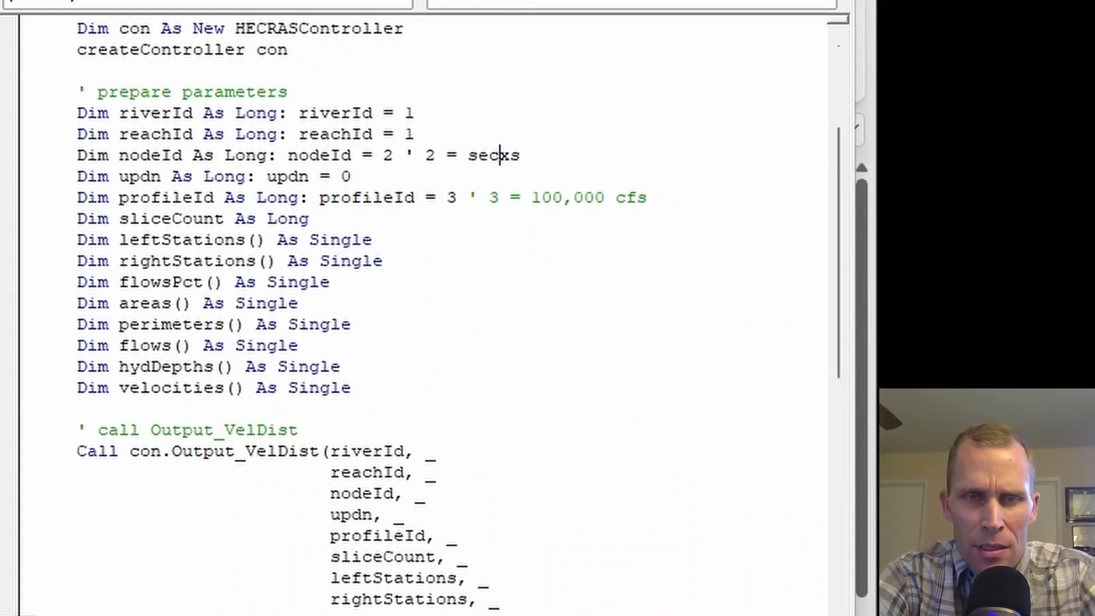
pyautogui.write('ond')
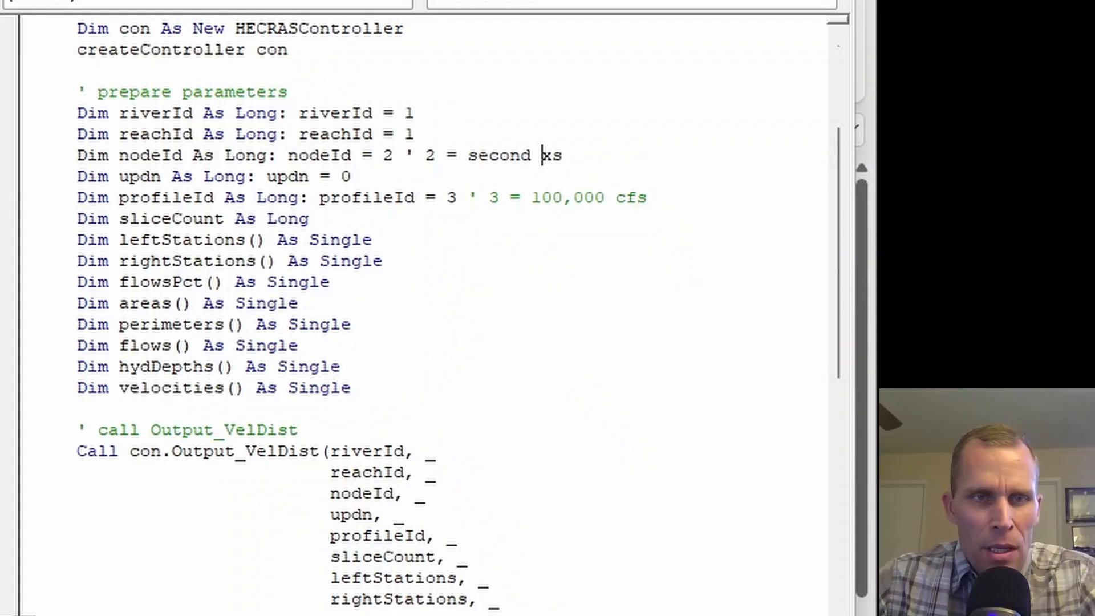
# Check the updn and profileId parameter values and the flow comment beside profileId.
pyautogui.doubleClick(144, 177)
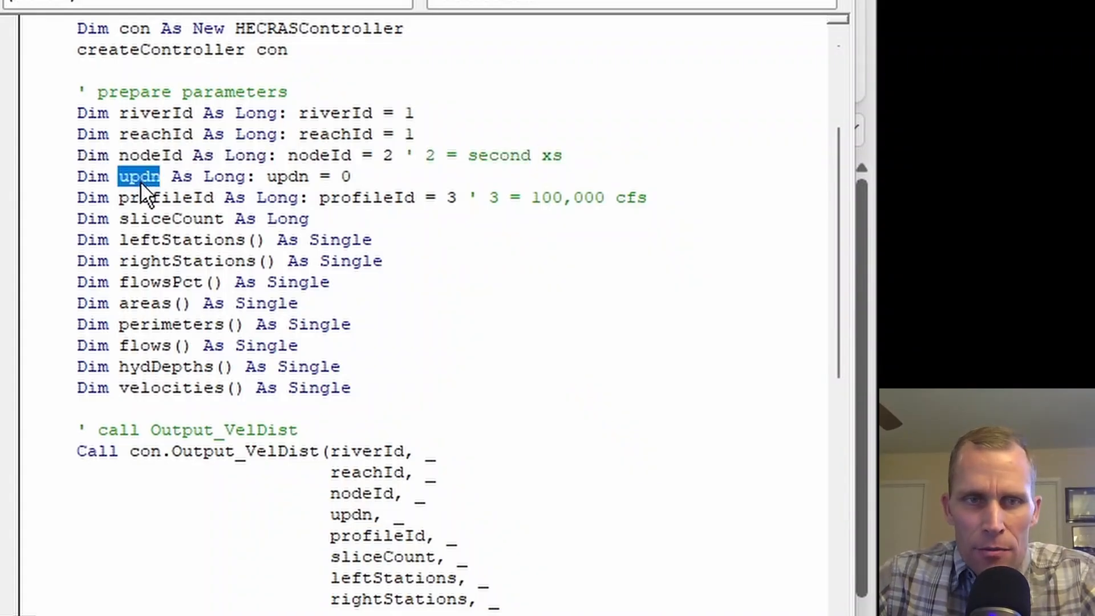
pyautogui.moveTo(329, 178); pyautogui.dragTo(351, 179)
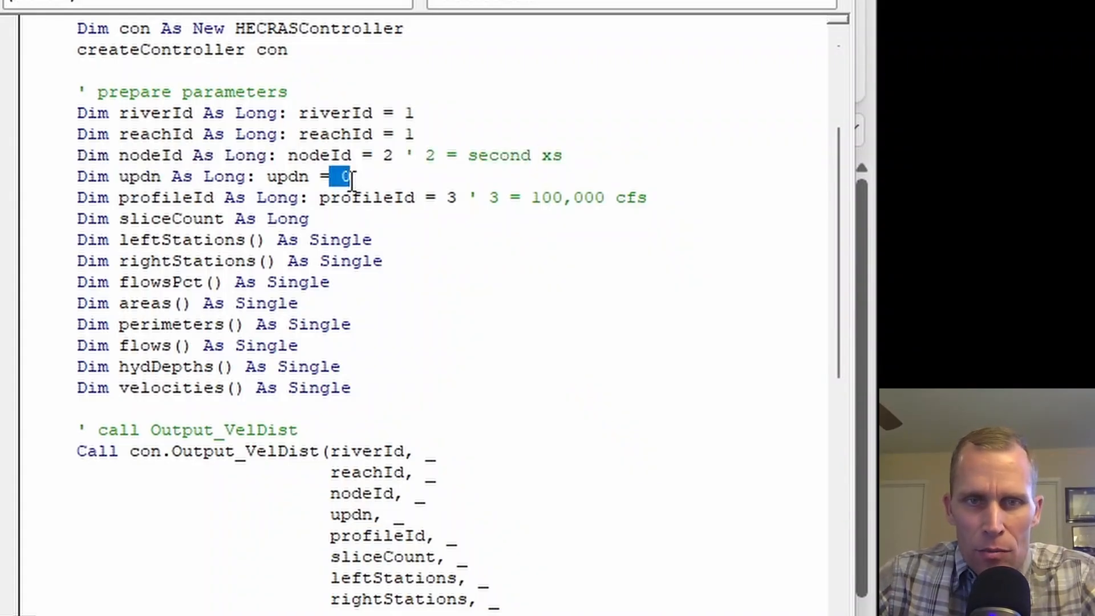
pyautogui.doubleClick(191, 196)
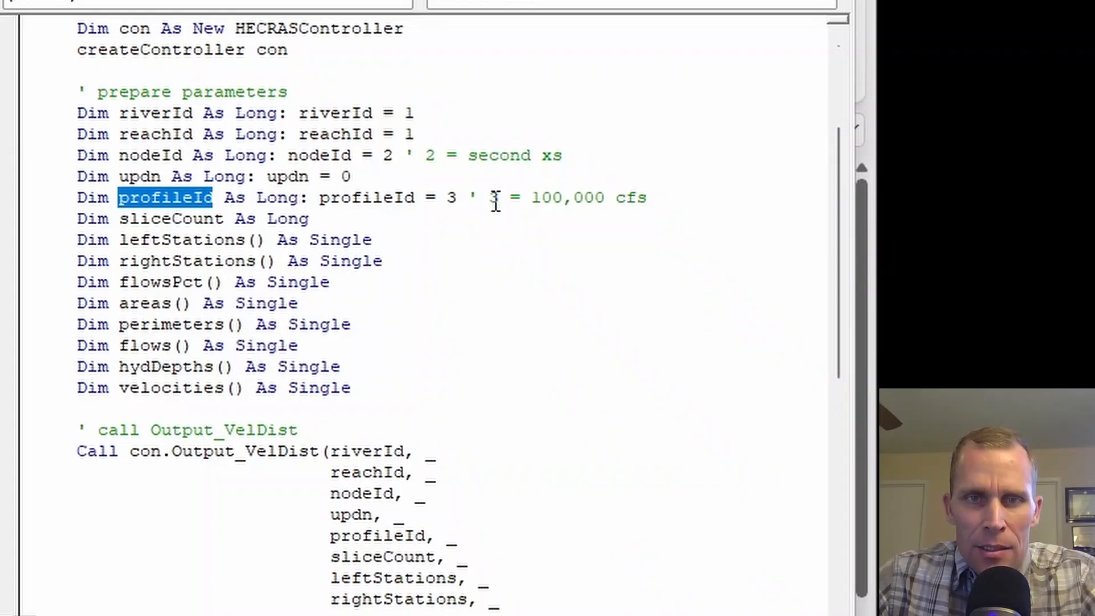
pyautogui.moveTo(532, 200); pyautogui.dragTo(608, 205)
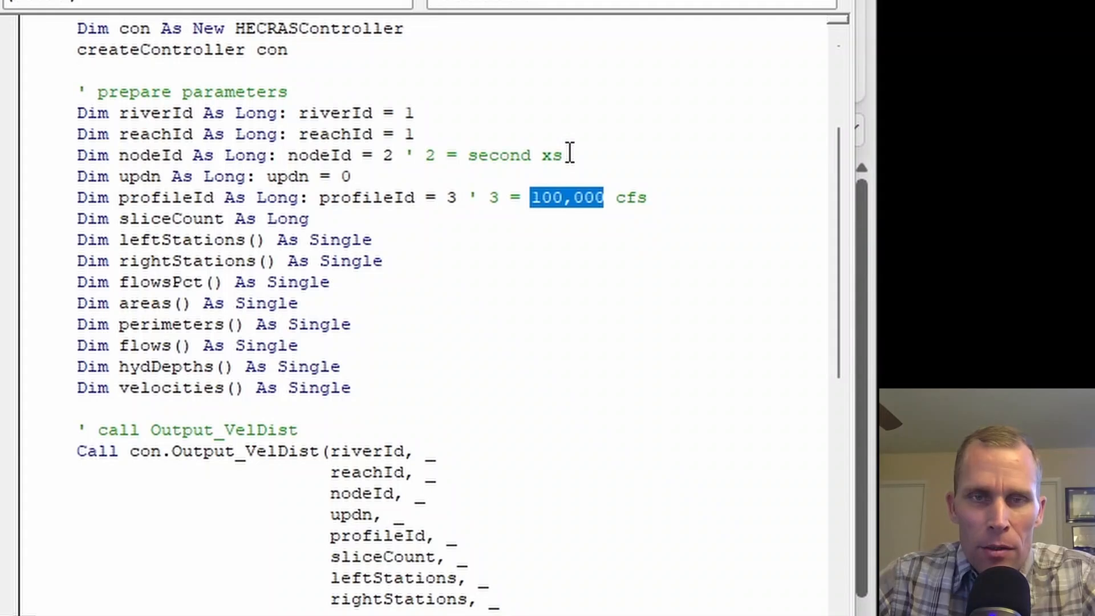
pyautogui.click(590, 197)
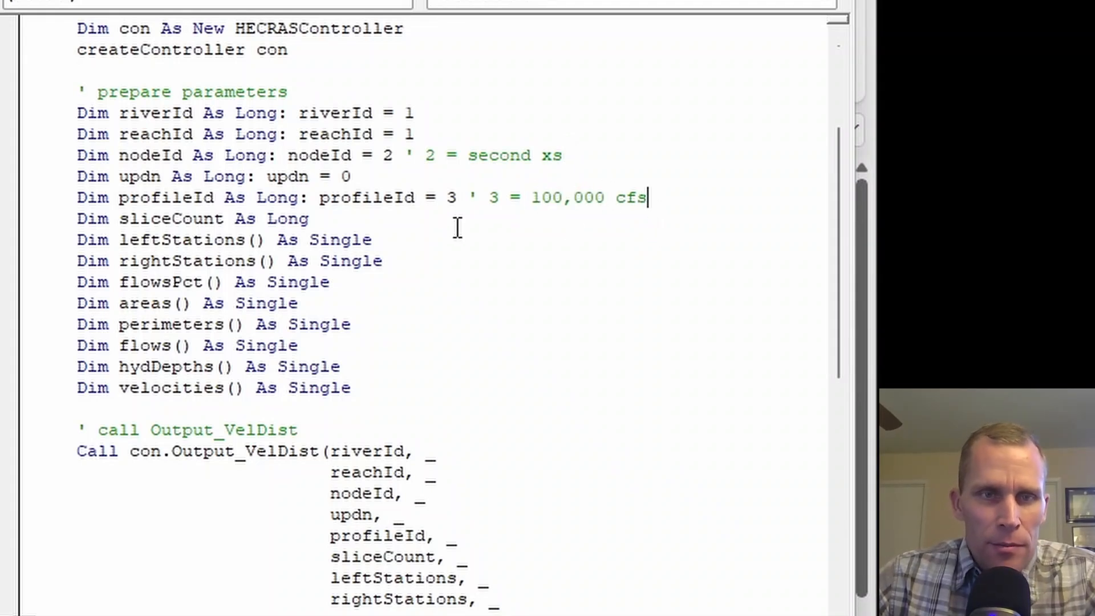
# Examine the output variable declarations, from sliceCount through the station, flow, area, perimeter, depth and velocity arrays.
pyautogui.moveTo(376, 388); pyautogui.dragTo(37, 219)
pyautogui.doubleClick(159, 220)
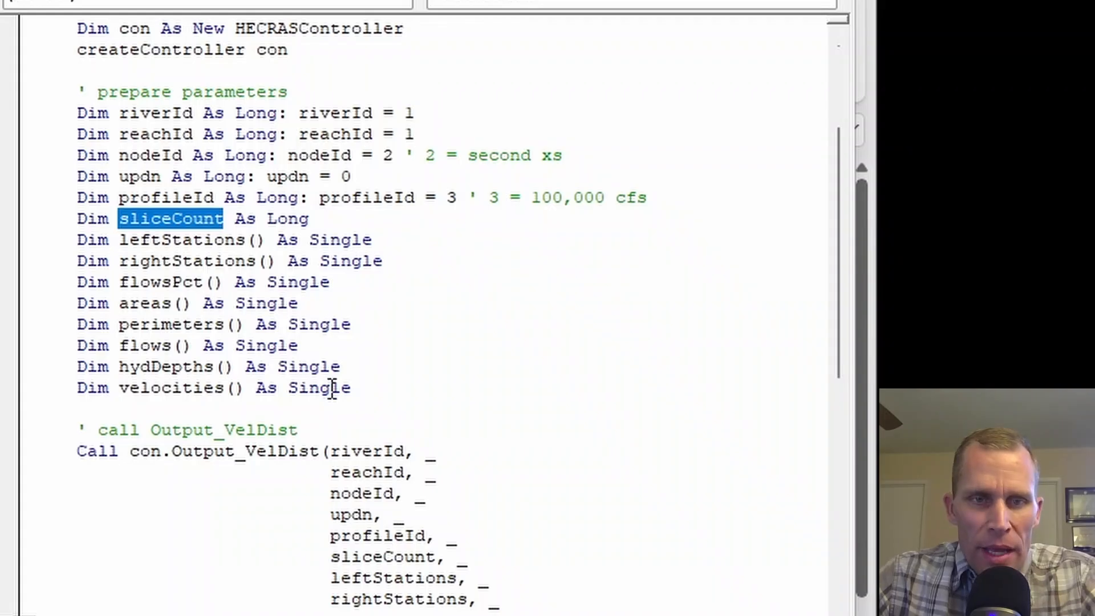
pyautogui.moveTo(350, 388); pyautogui.dragTo(5, 244)
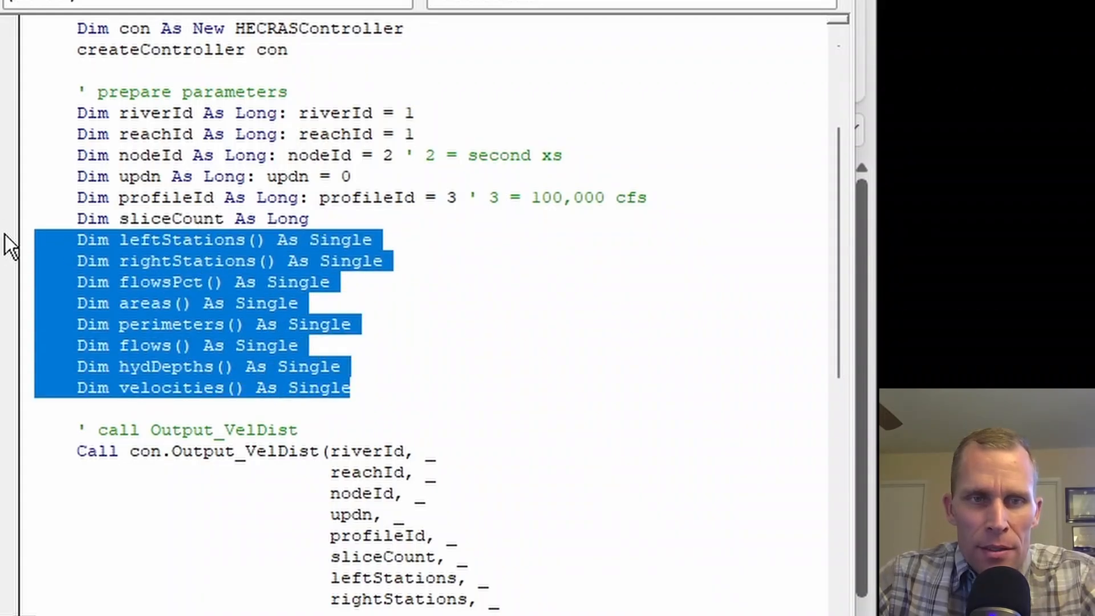
pyautogui.doubleClick(136, 244)
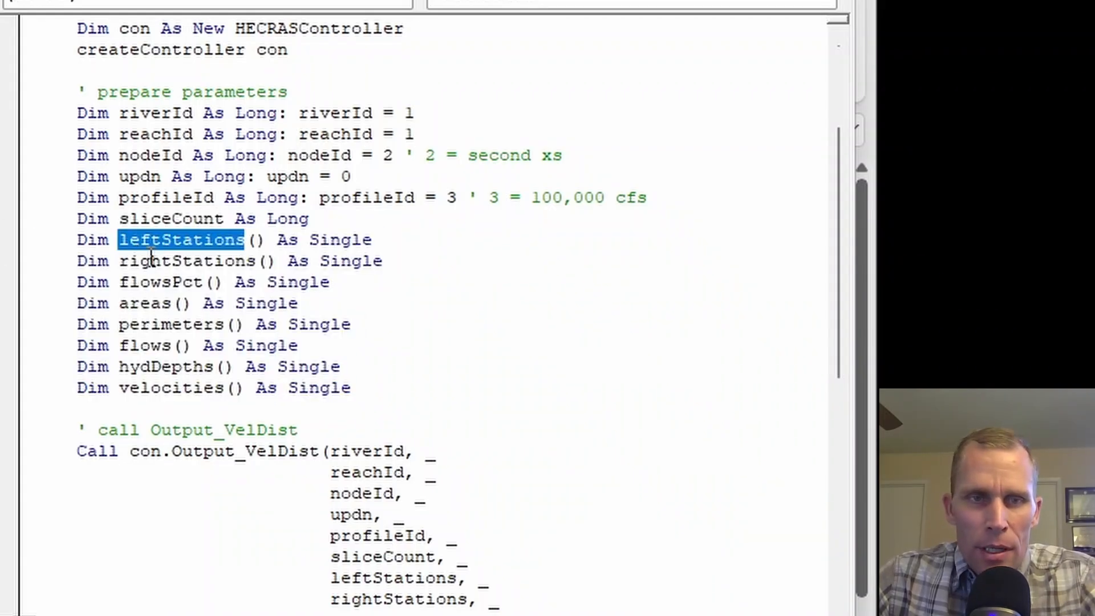
pyautogui.doubleClick(196, 239)
pyautogui.doubleClick(195, 260)
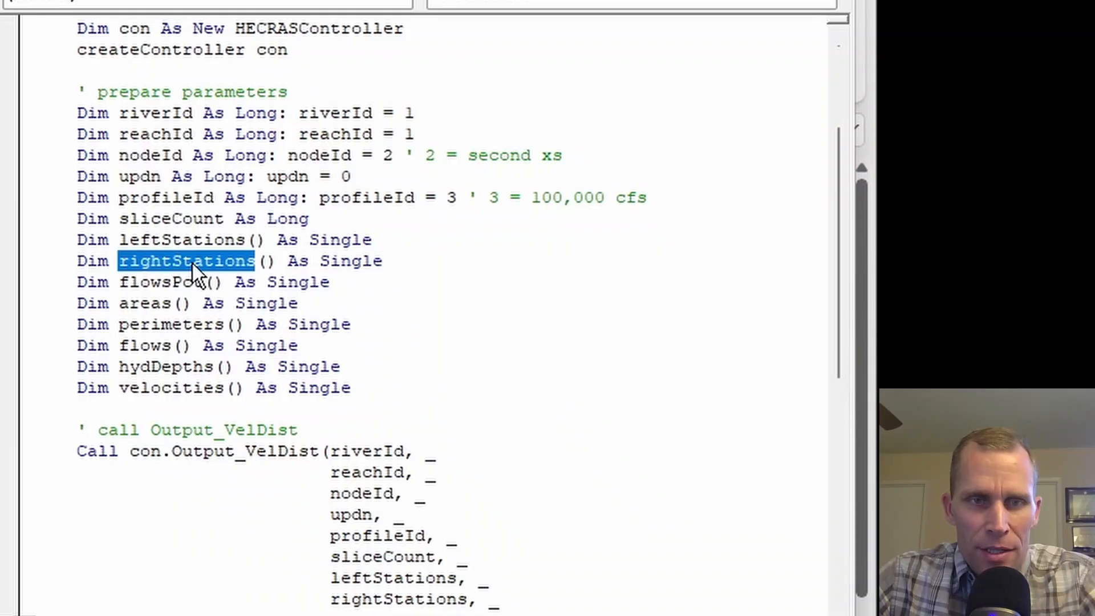
pyautogui.doubleClick(171, 282)
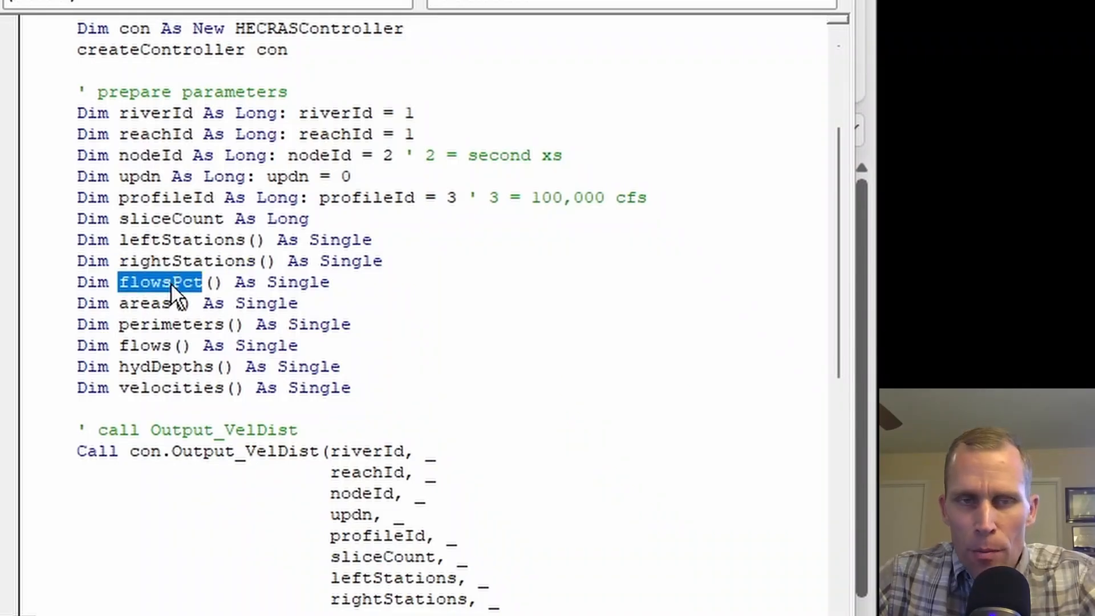
pyautogui.doubleClick(146, 304)
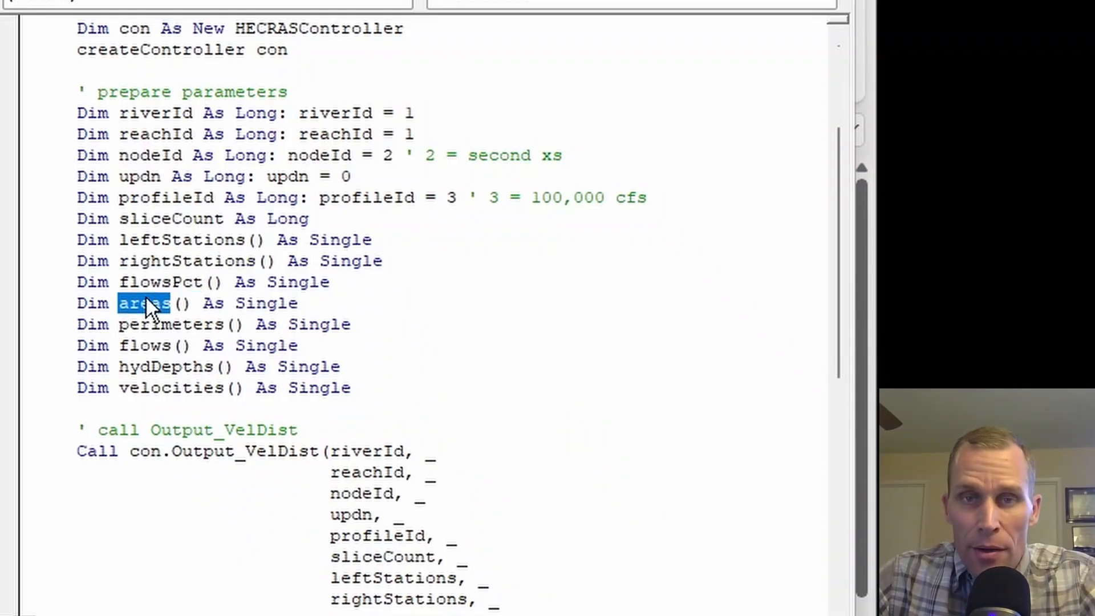
pyautogui.doubleClick(171, 324)
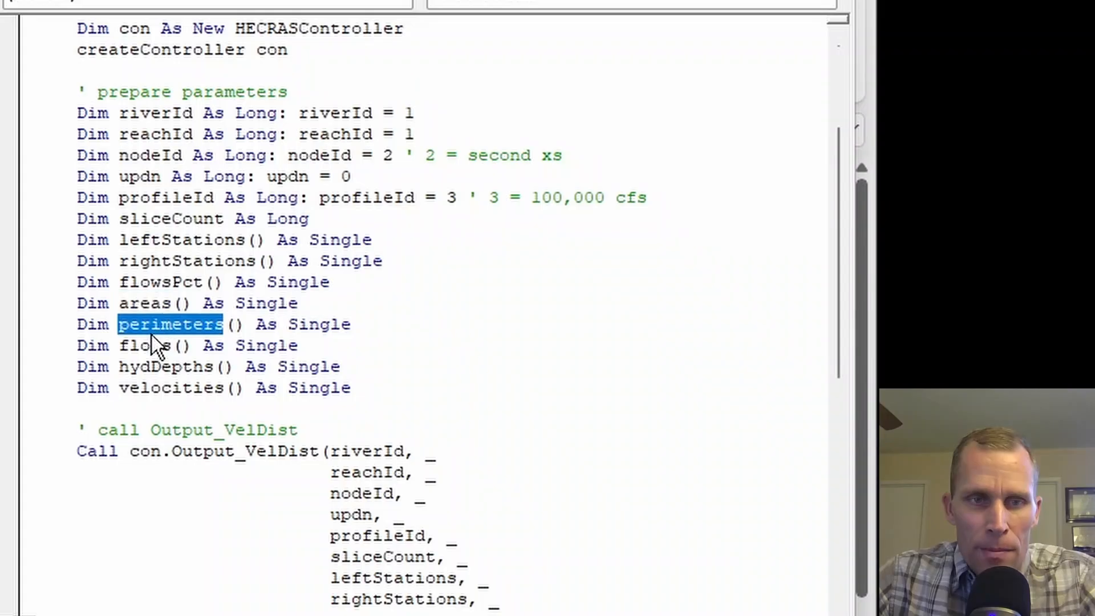
pyautogui.doubleClick(150, 347)
pyautogui.doubleClick(165, 367)
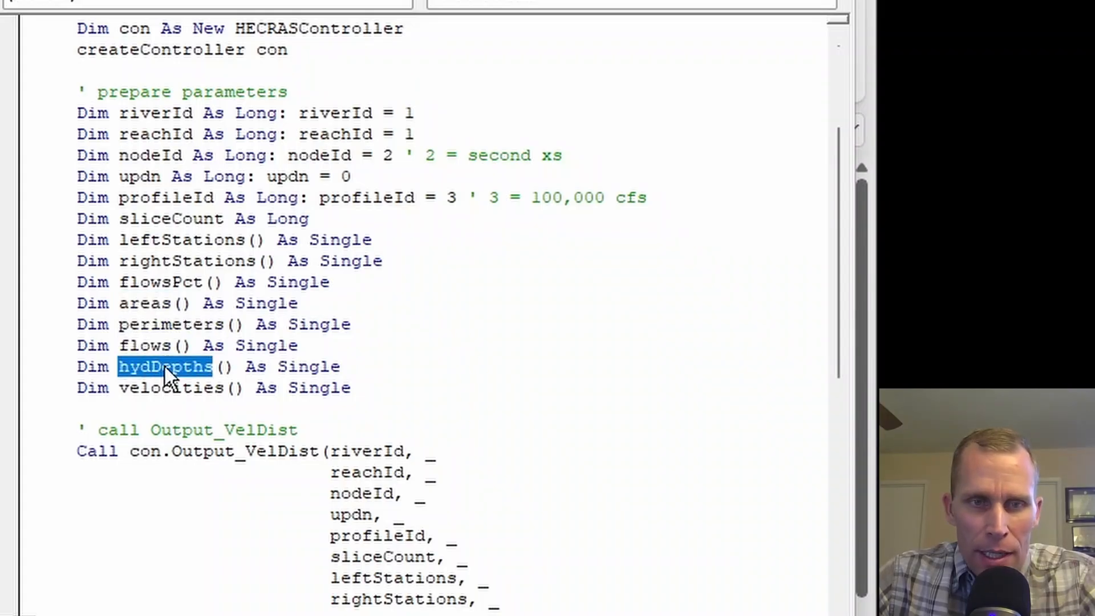
pyautogui.click(171, 388)
pyautogui.doubleClick(171, 387)
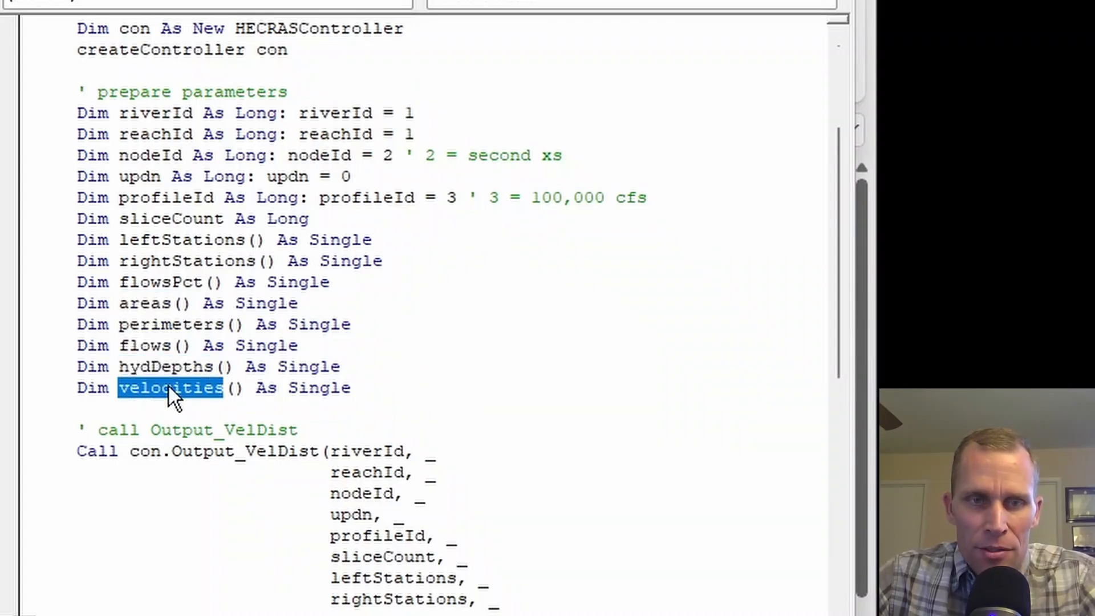
# Review the arguments passed to Output_VelDist and the loop that prints the results to the worksheet.
pyautogui.scroll(-4, 344, 316)
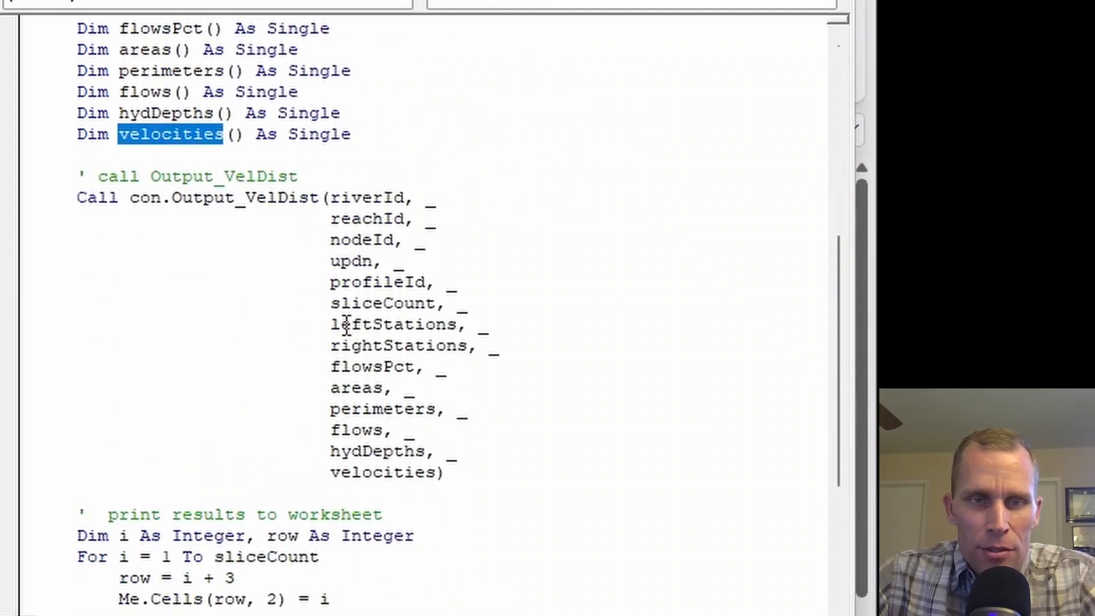
pyautogui.moveTo(493, 477); pyautogui.dragTo(57, 197)
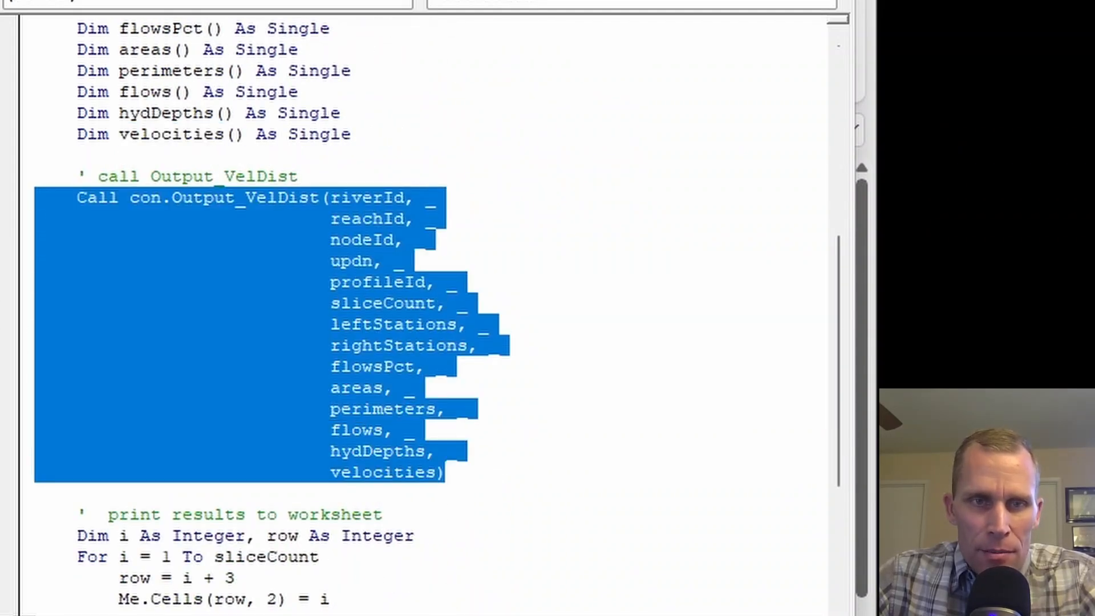
pyautogui.moveTo(448, 474); pyautogui.dragTo(266, 308)
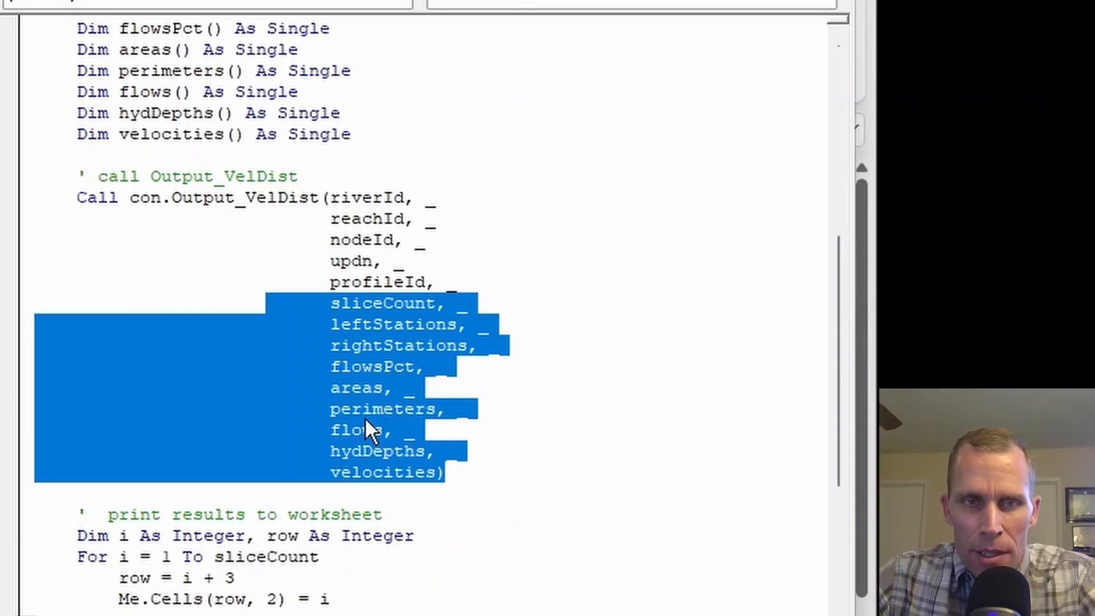
pyautogui.scroll(-4, 220, 239)
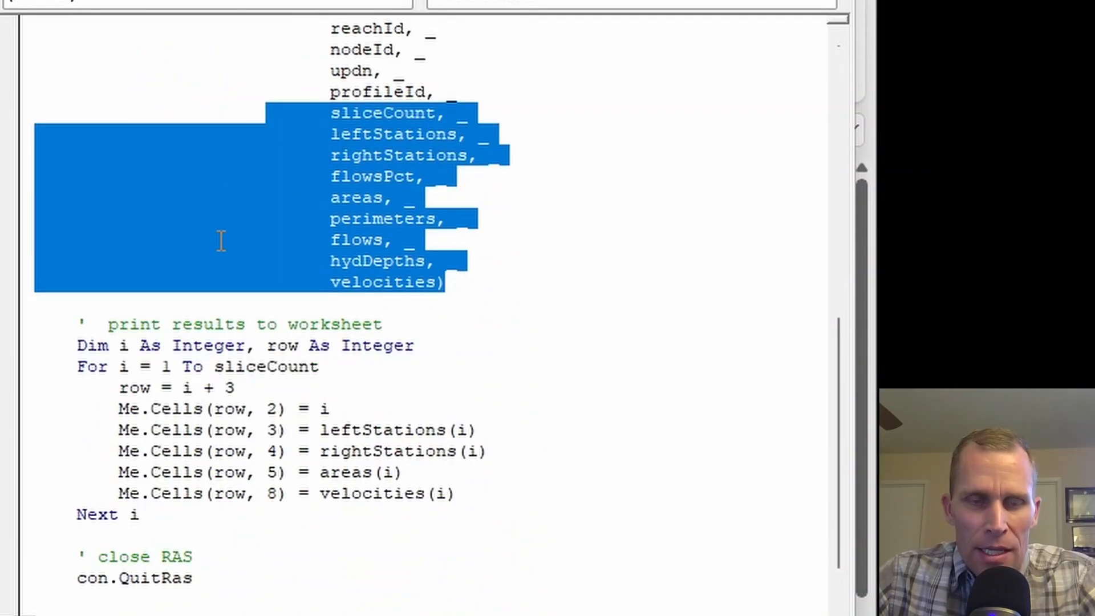
pyautogui.click(164, 275)
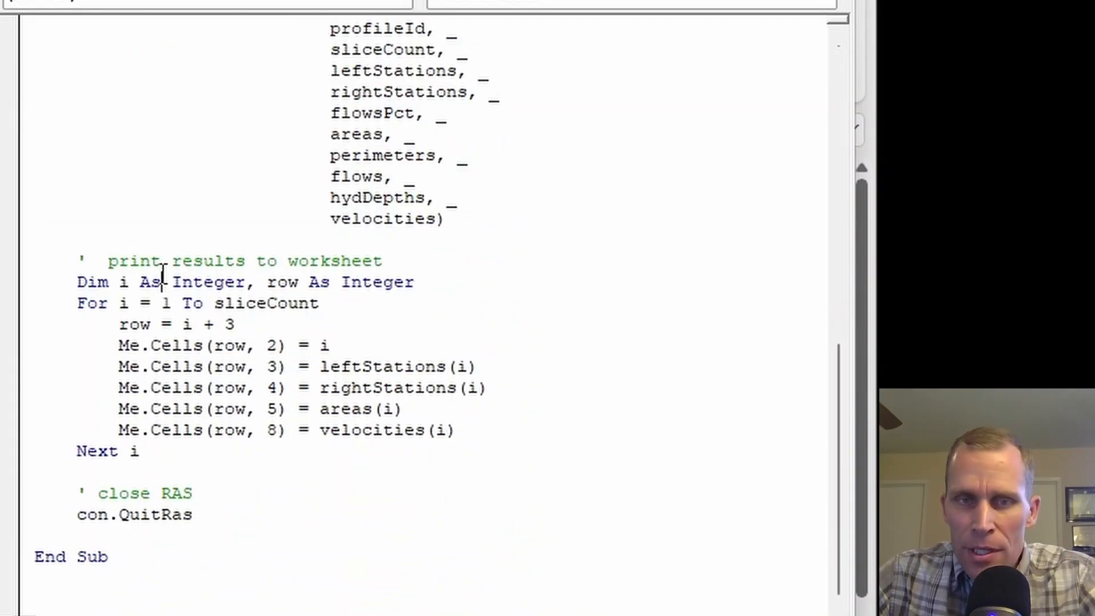
# Review which result arrays the print loop writes to the worksheet: left stations, right stations, areas and velocities.
pyautogui.doubleClick(349, 364)
pyautogui.doubleClick(349, 390)
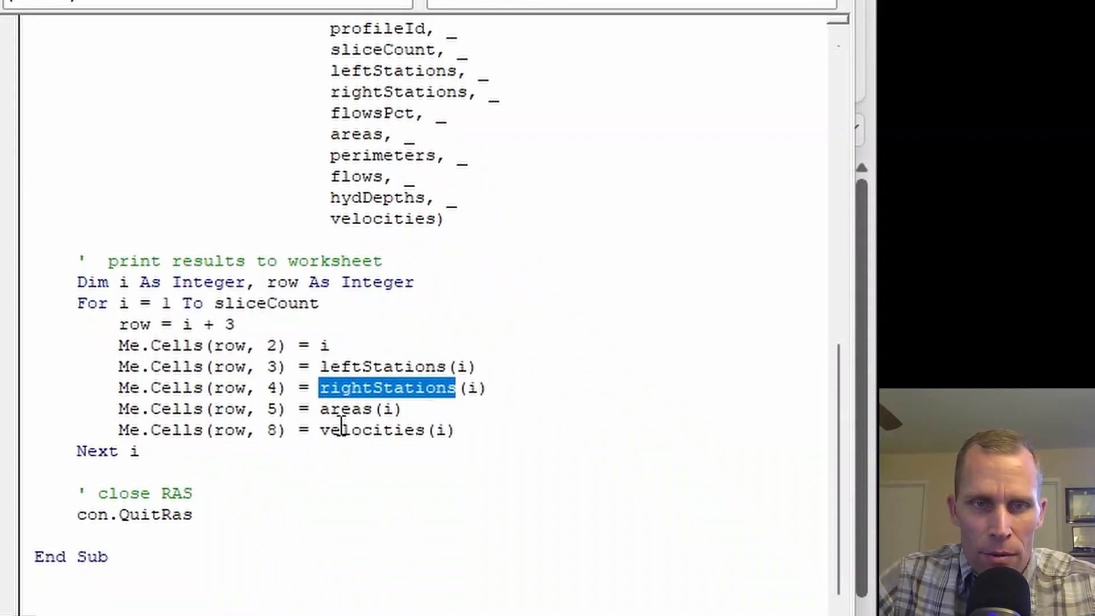
pyautogui.doubleClick(342, 408)
pyautogui.click(352, 432)
pyautogui.doubleClick(353, 431)
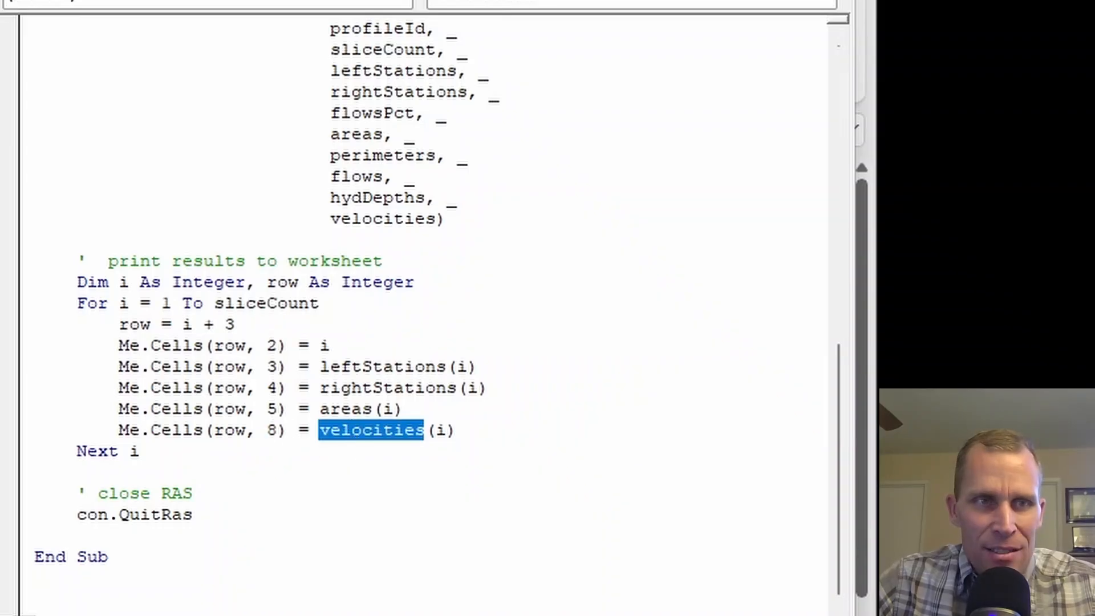
# Switch to the Excel worksheet and examine the empty slice table's Slice # column, its headers and the Depth column.
pyautogui.hotkey('alt', 'F11')
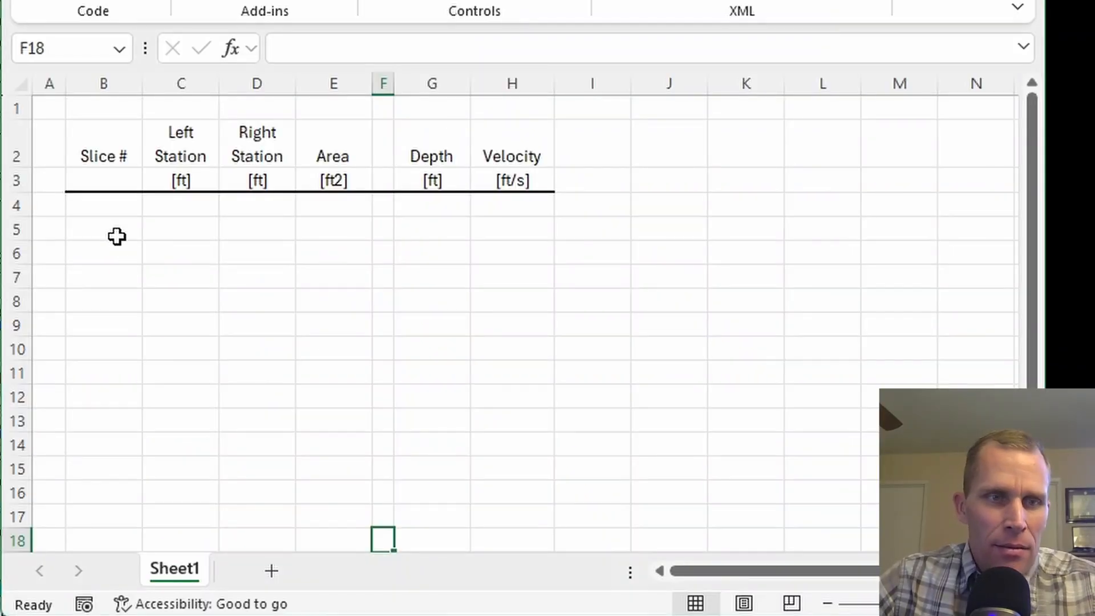
pyautogui.click(95, 209)
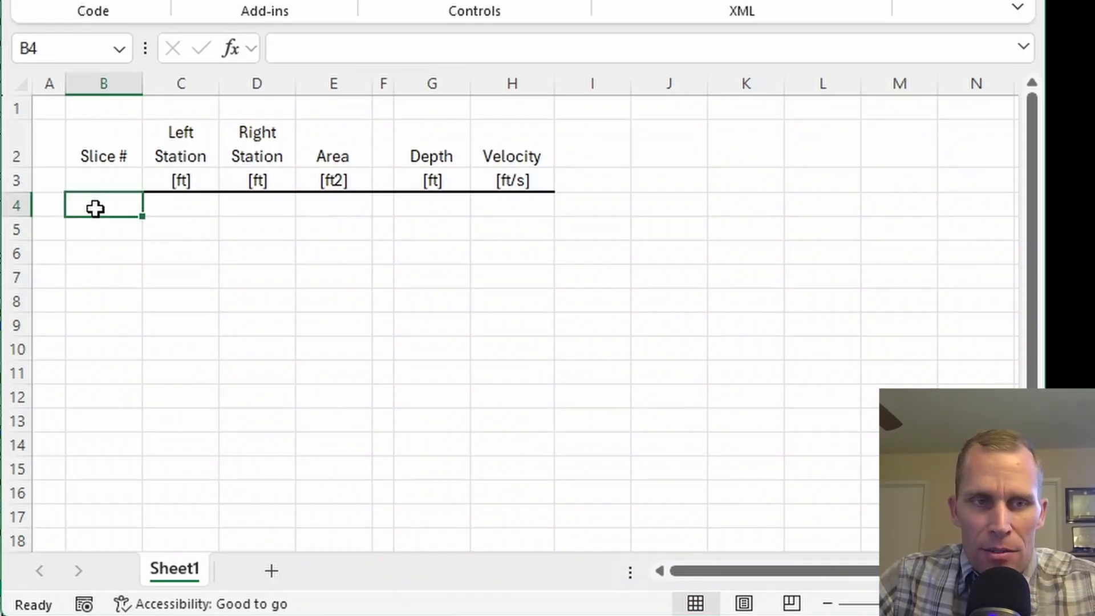
pyautogui.moveTo(97, 210); pyautogui.dragTo(135, 452)
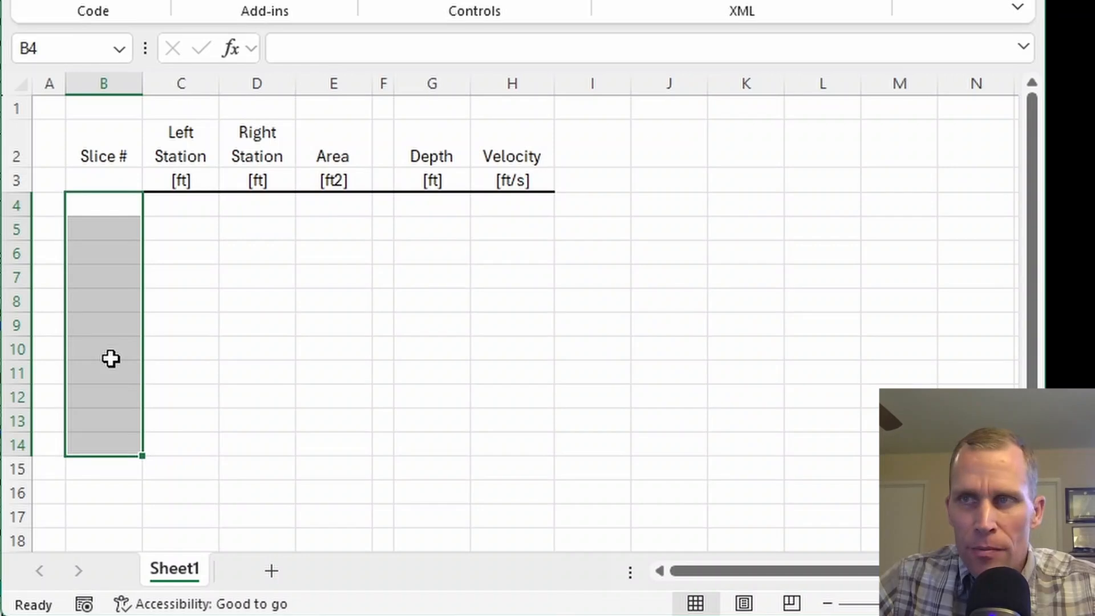
pyautogui.click(108, 205)
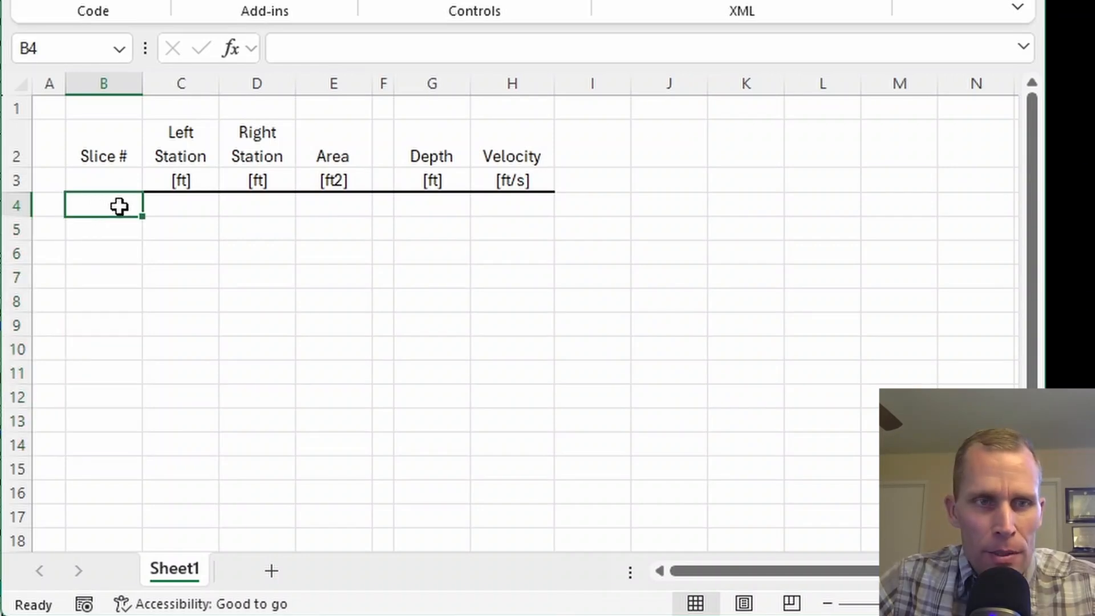
pyautogui.moveTo(153, 142); pyautogui.dragTo(544, 160)
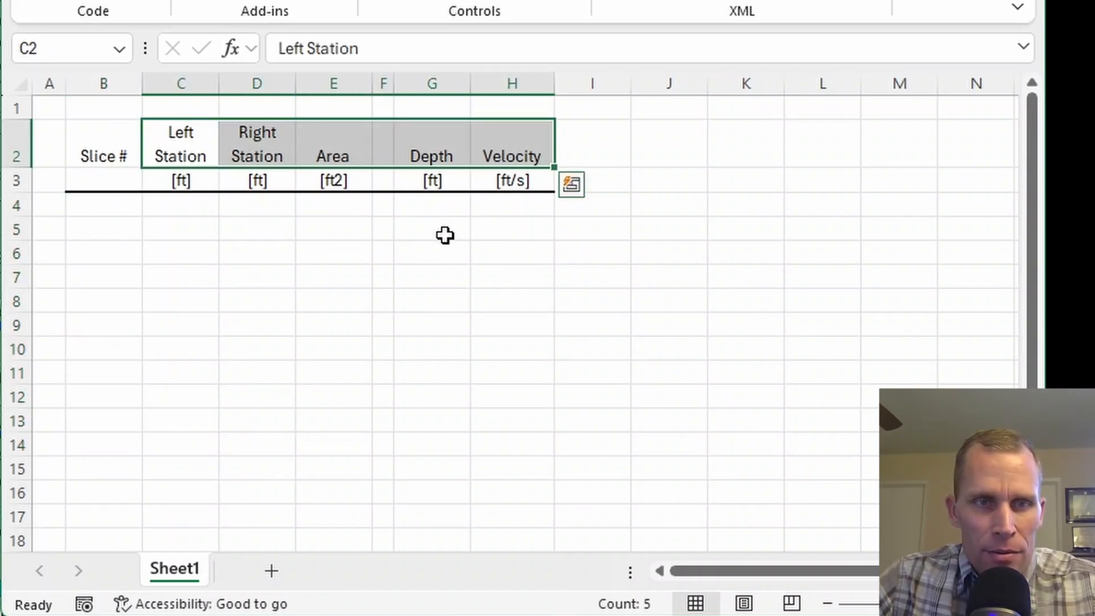
pyautogui.click(436, 225)
pyautogui.moveTo(421, 159); pyautogui.dragTo(436, 447)
pyautogui.click(422, 200)
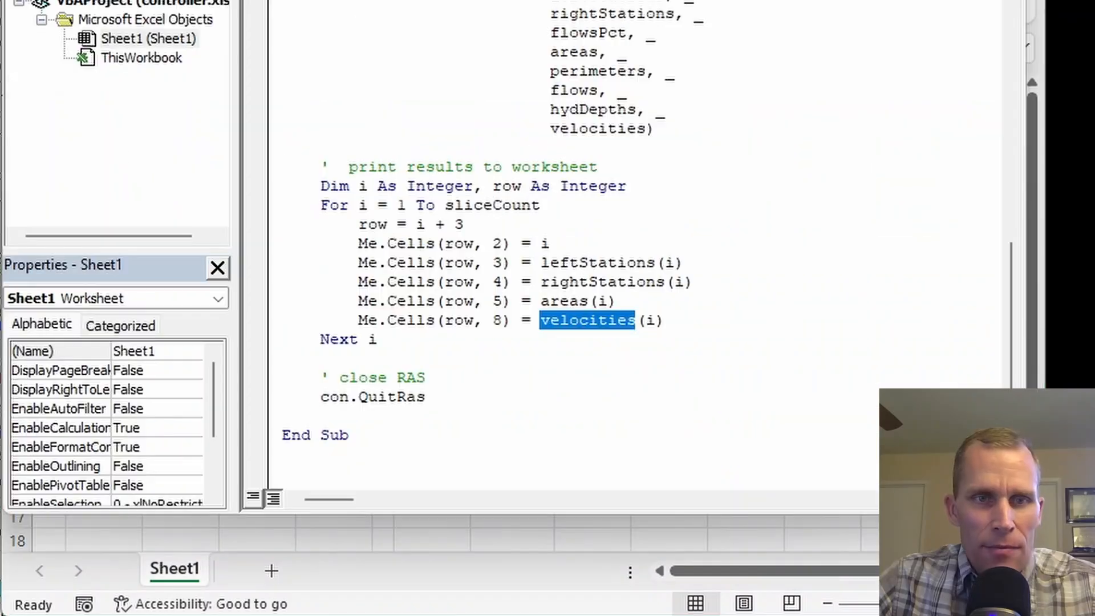
# Move the code editor beside the worksheet table and run the velDistGetData macro to fill in the slice data.
pyautogui.scroll(3, 340, 159)
pyautogui.scroll(10, 354, 313)
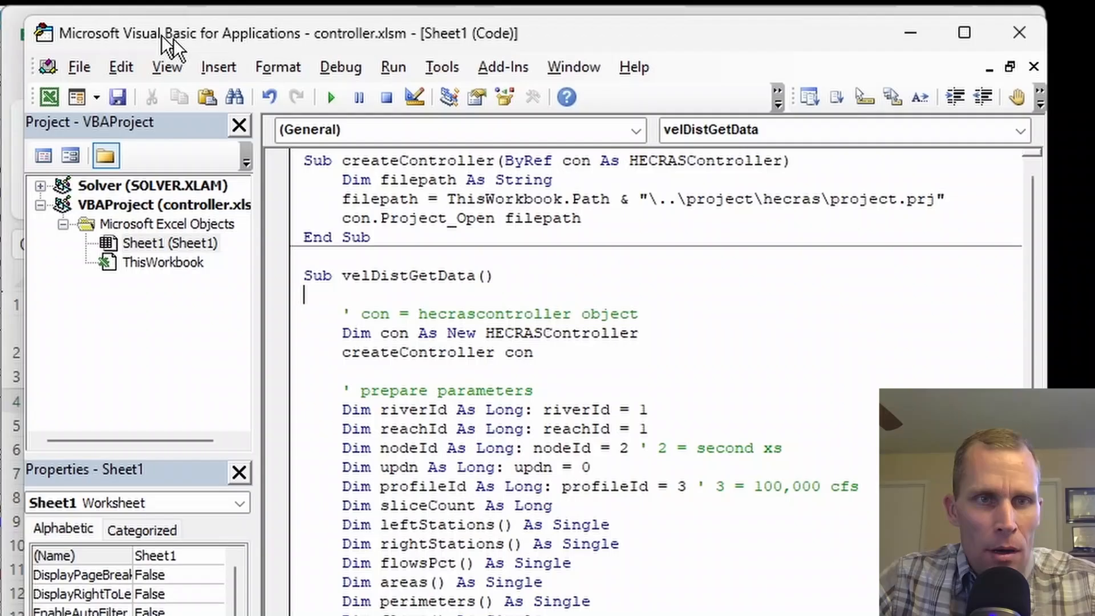
pyautogui.moveTo(167, 46); pyautogui.dragTo(679, 96)
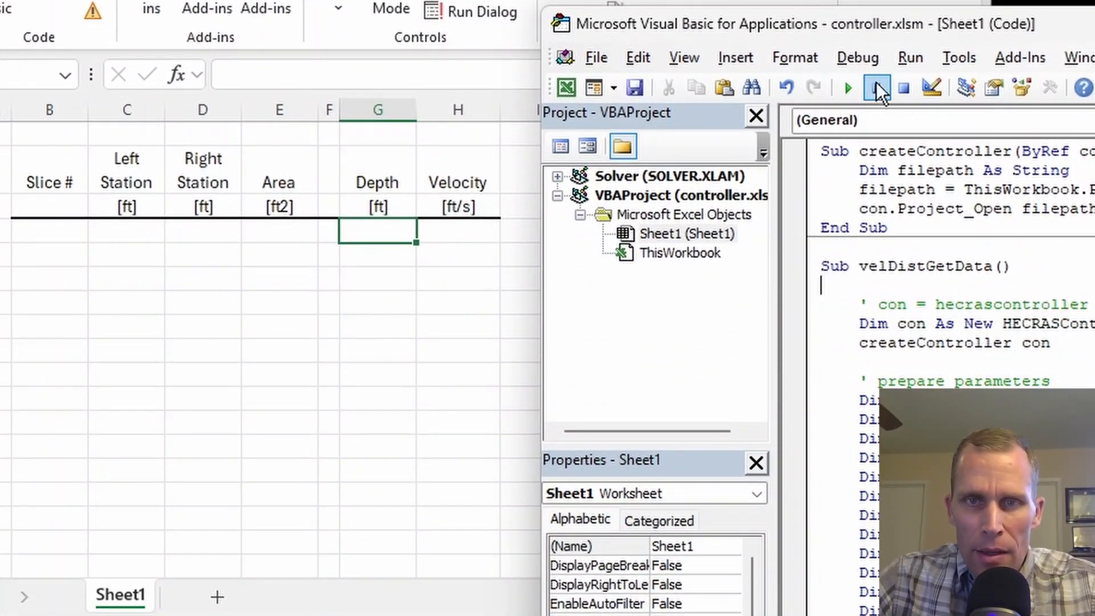
pyautogui.click(910, 58)
pyautogui.click(950, 92)
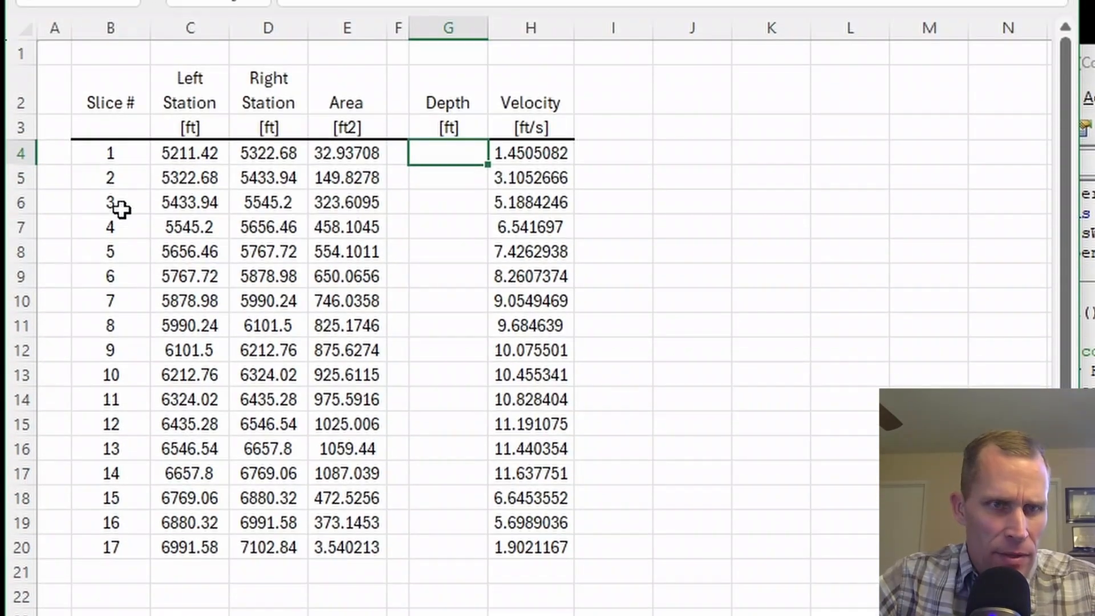
# Examine the extracted slice numbers and compare the left and right stations of successive slices.
pyautogui.moveTo(110, 66); pyautogui.dragTo(100, 463)
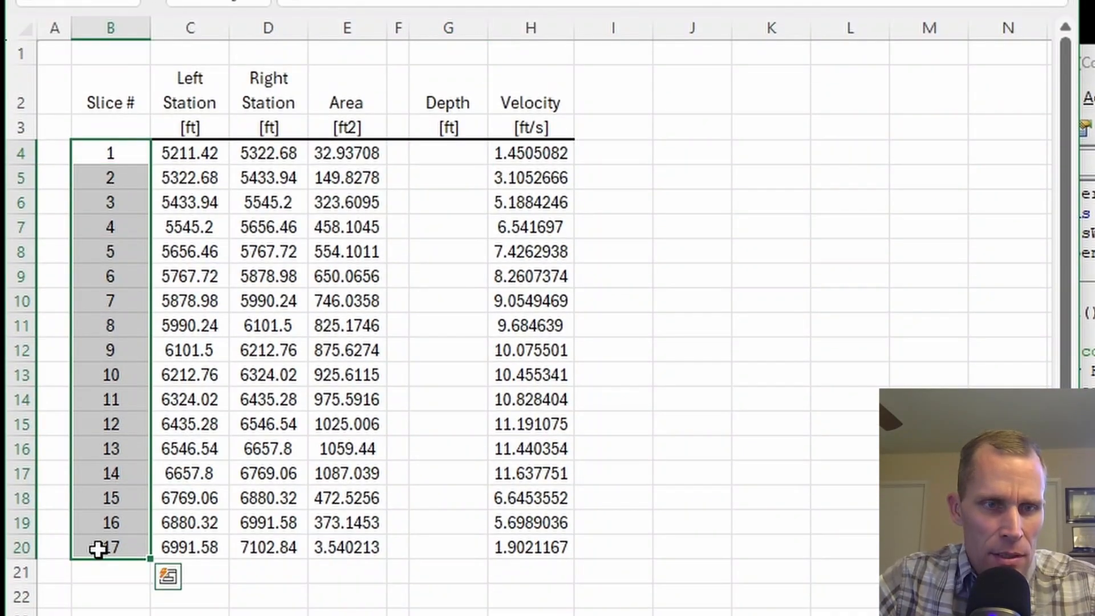
pyautogui.click(179, 153)
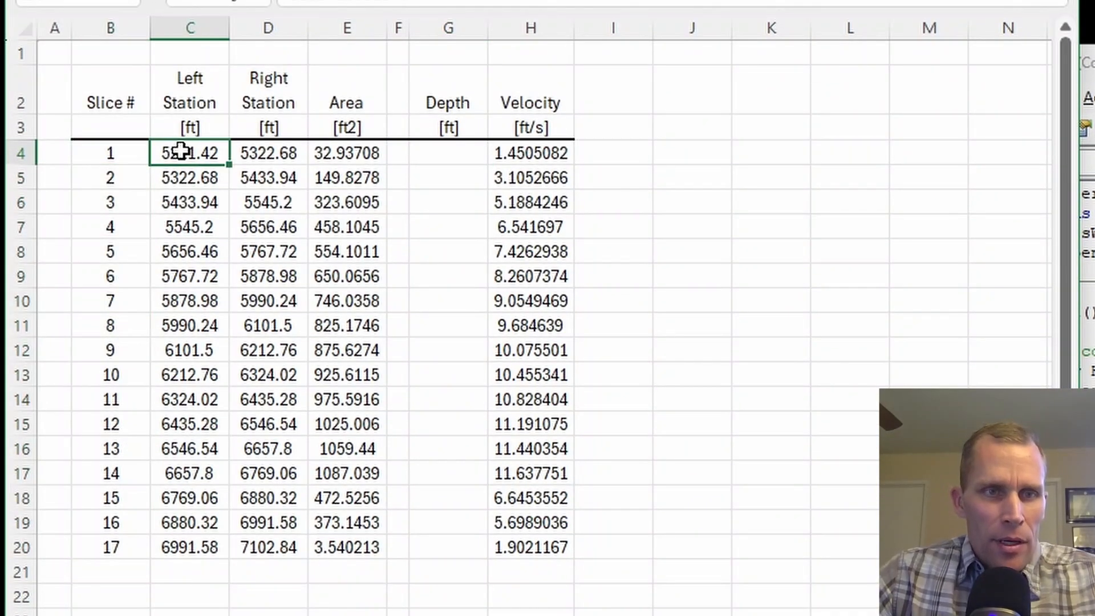
pyautogui.click(262, 153)
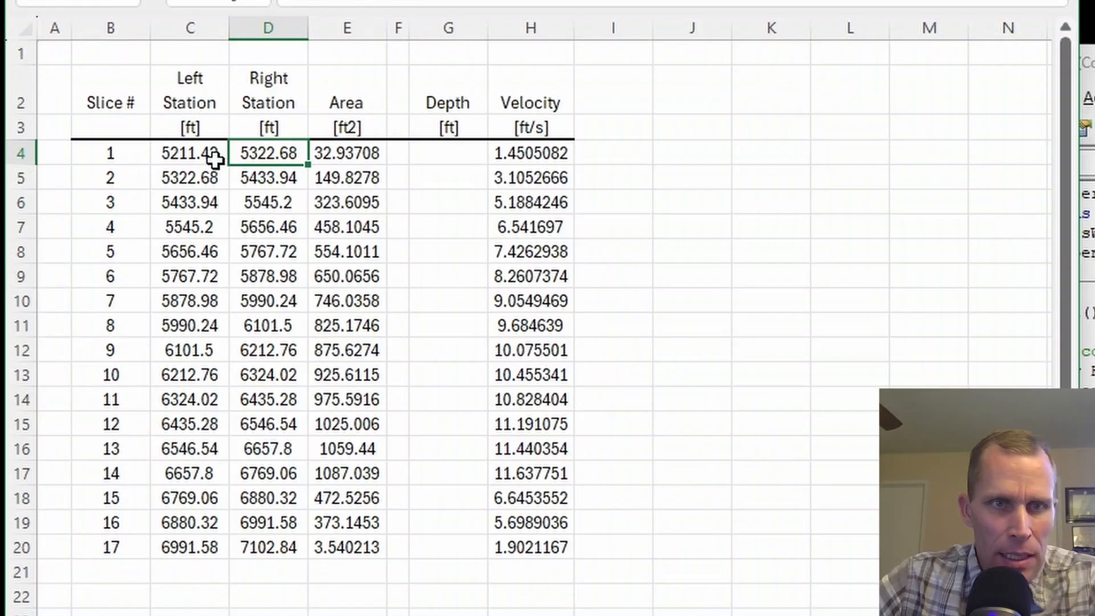
pyautogui.moveTo(184, 151); pyautogui.dragTo(268, 472)
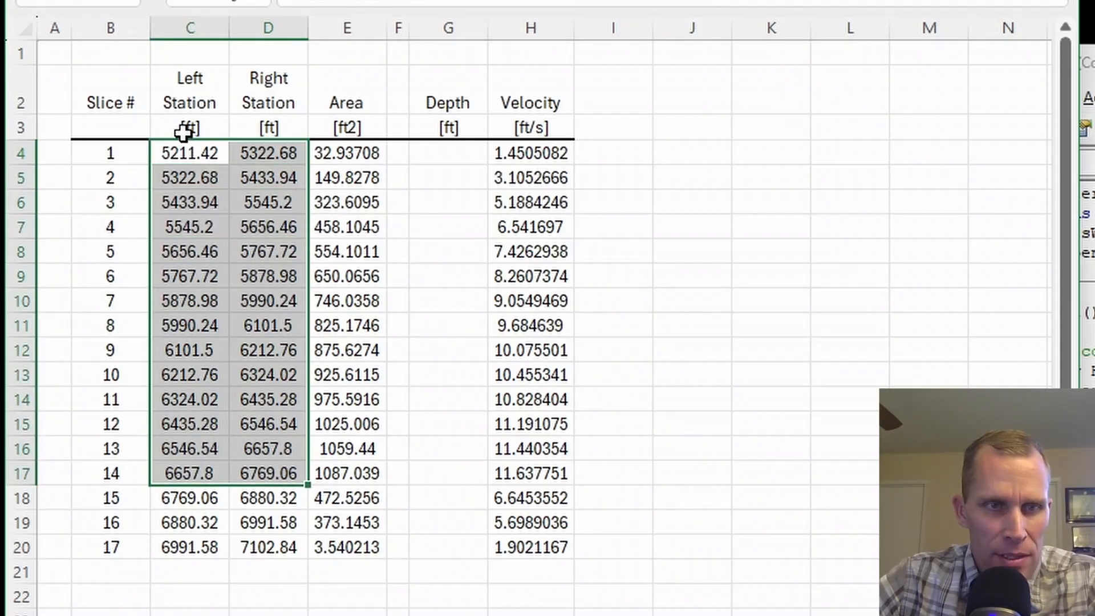
pyautogui.click(172, 177)
pyautogui.click(182, 203)
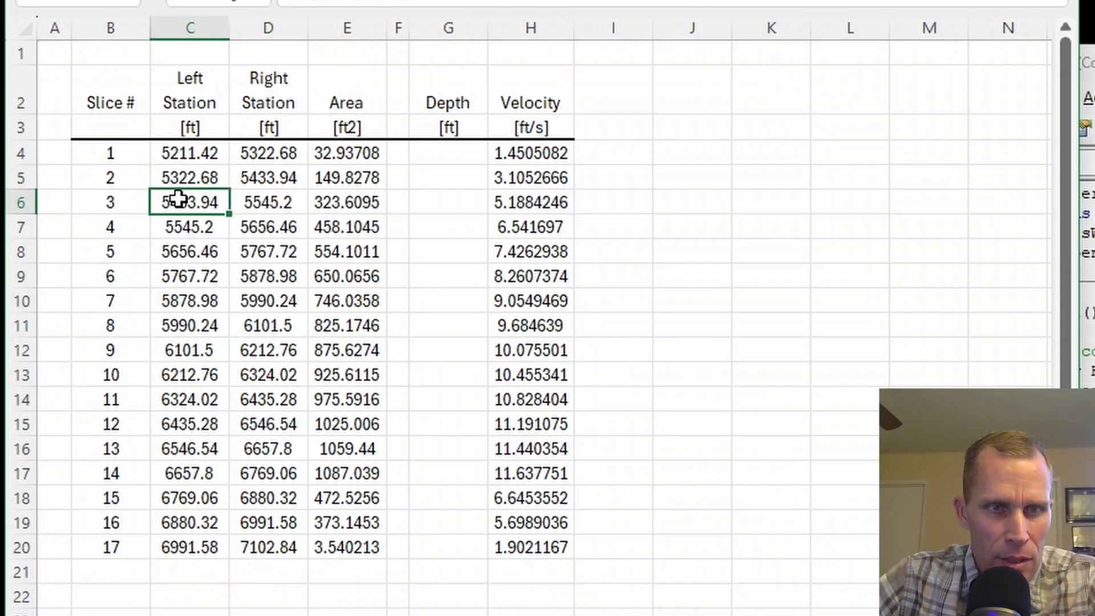
pyautogui.click(178, 233)
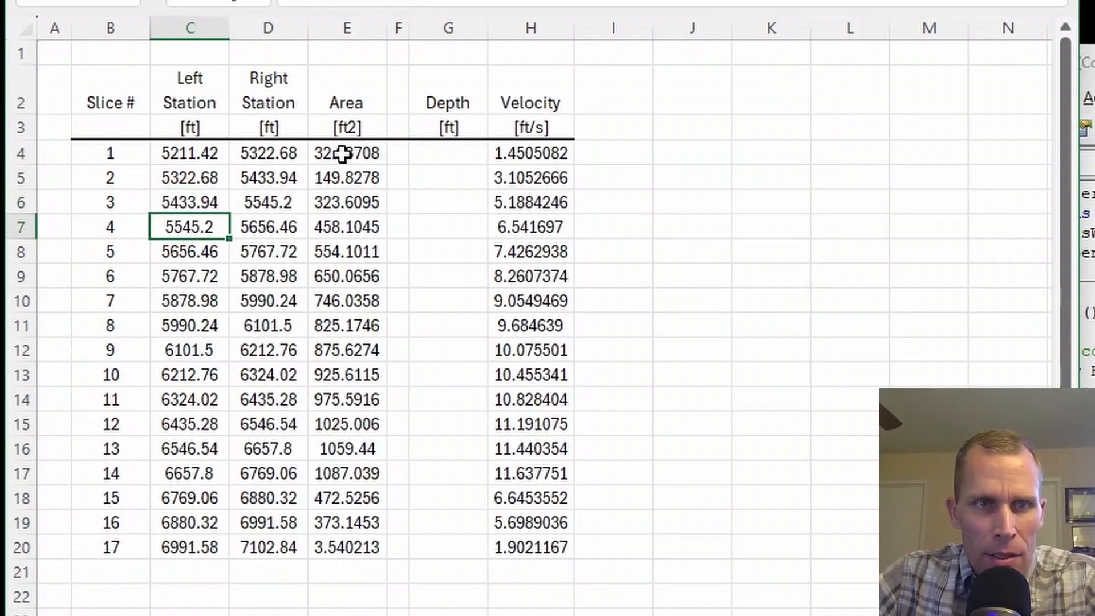
# Compare the slice areas with the velocities, focusing on slices 9 to 14 and the last three slices.
pyautogui.moveTo(342, 154); pyautogui.dragTo(344, 495)
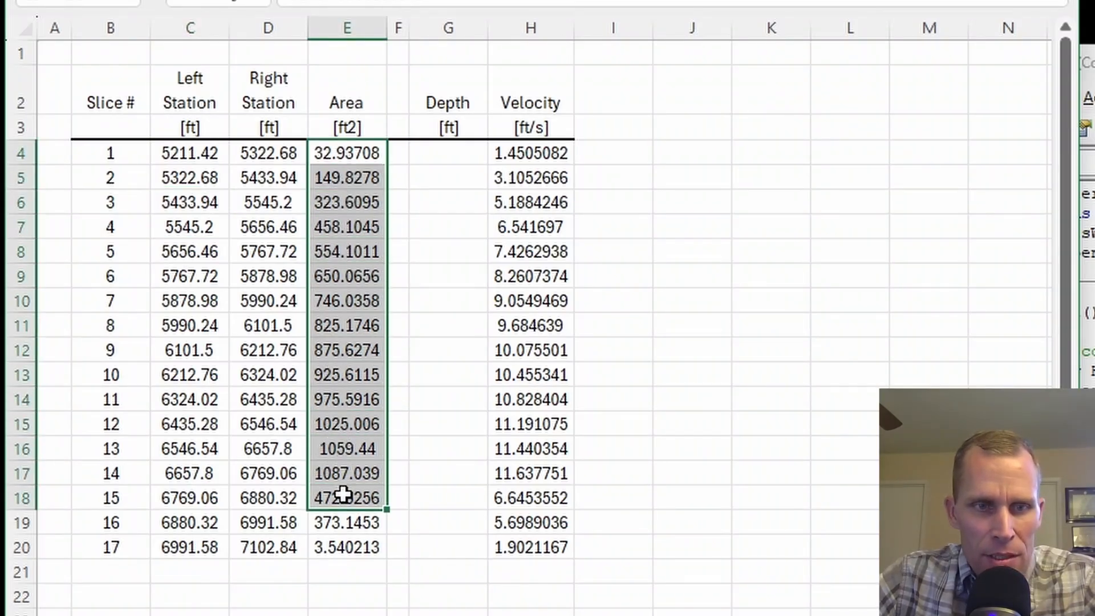
pyautogui.click(351, 402)
pyautogui.moveTo(359, 422); pyautogui.dragTo(360, 469)
pyautogui.moveTo(103, 433); pyautogui.dragTo(96, 475)
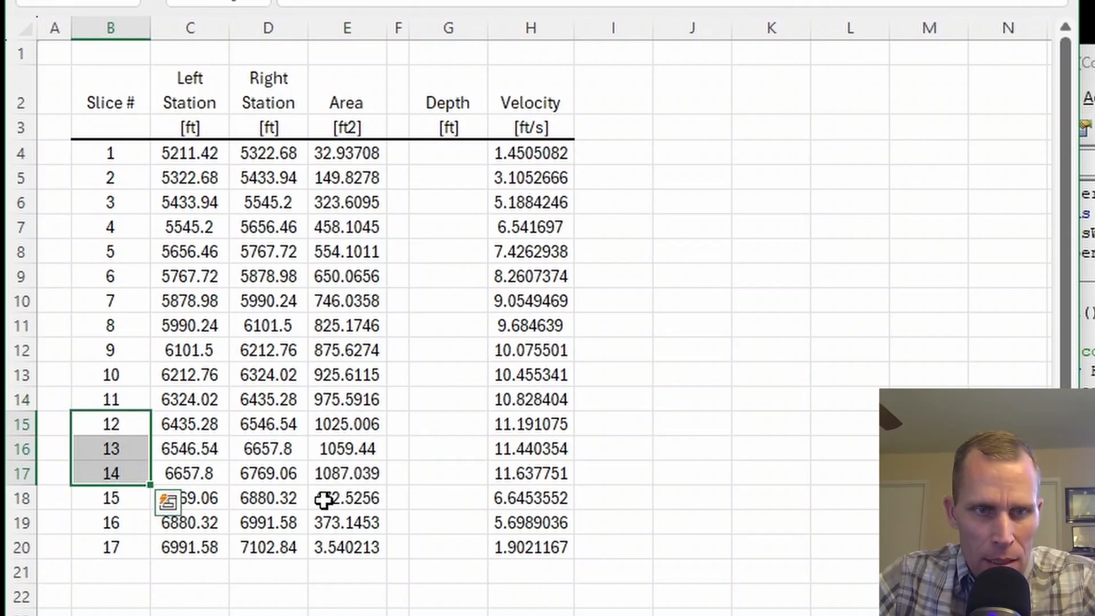
pyautogui.moveTo(323, 500); pyautogui.dragTo(330, 545)
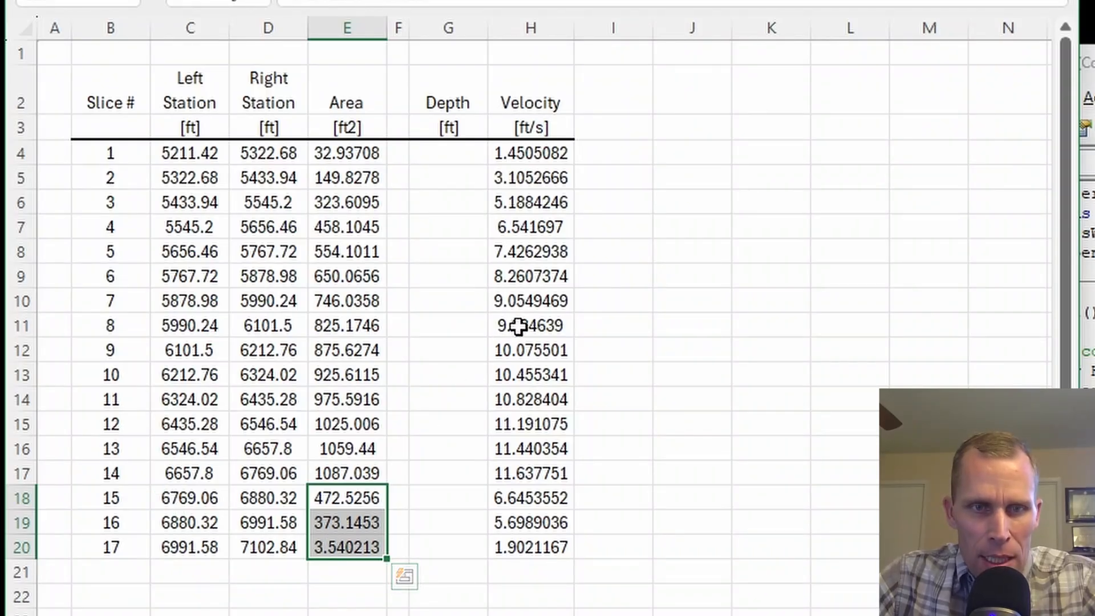
pyautogui.moveTo(537, 352); pyautogui.dragTo(538, 474)
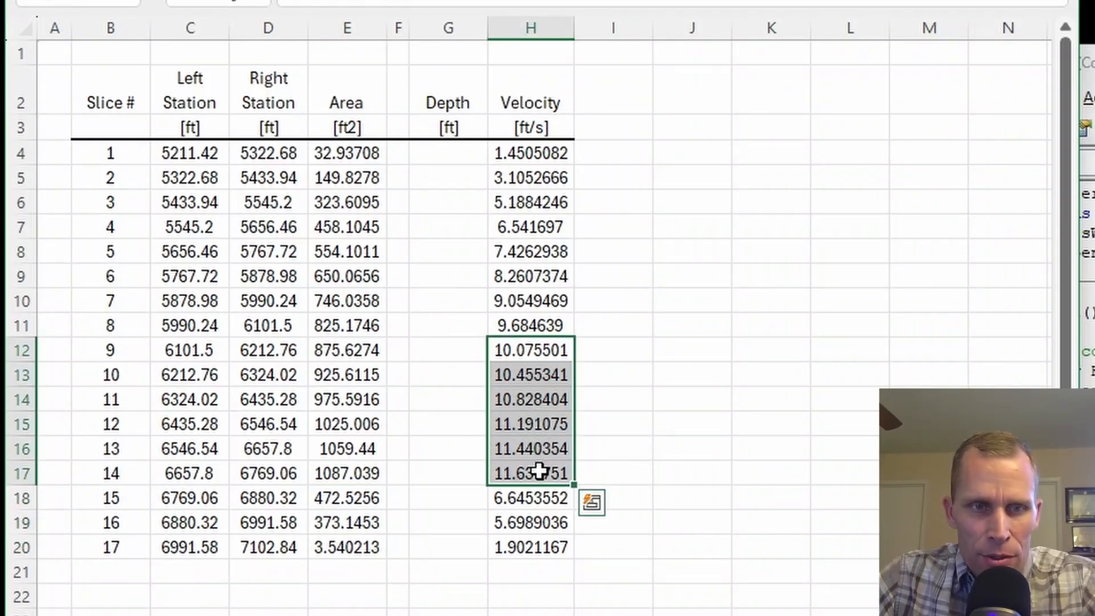
pyautogui.moveTo(345, 351); pyautogui.dragTo(352, 448)
pyautogui.moveTo(512, 354); pyautogui.dragTo(521, 455)
pyautogui.click(691, 178)
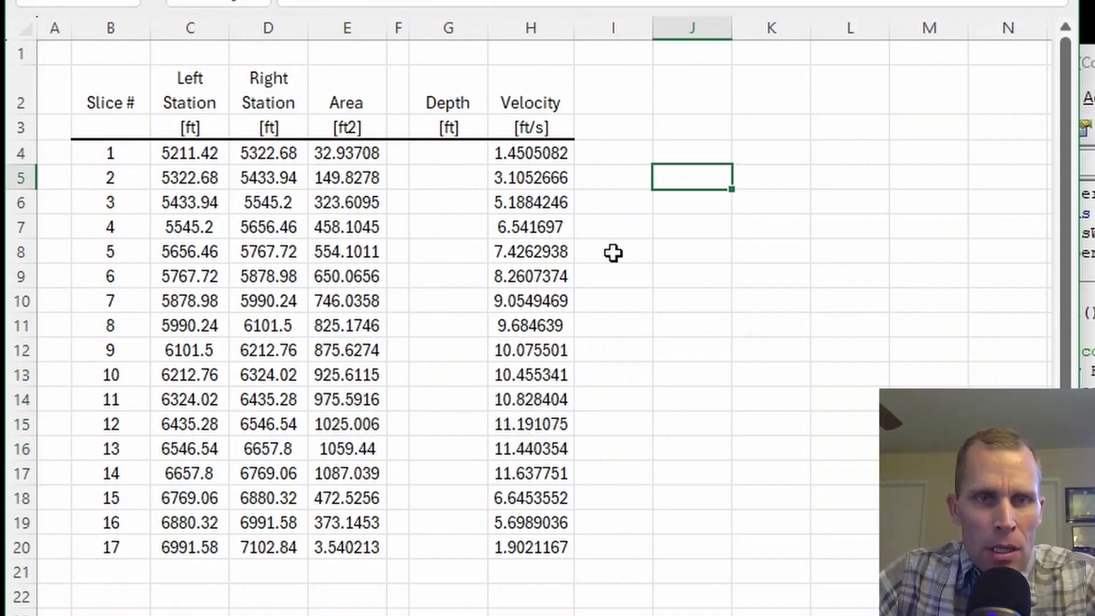
# Calculate the first slice's depth in G4 as area divided by slice width with the formula =E4/(D4-C4).
pyautogui.click(467, 155)
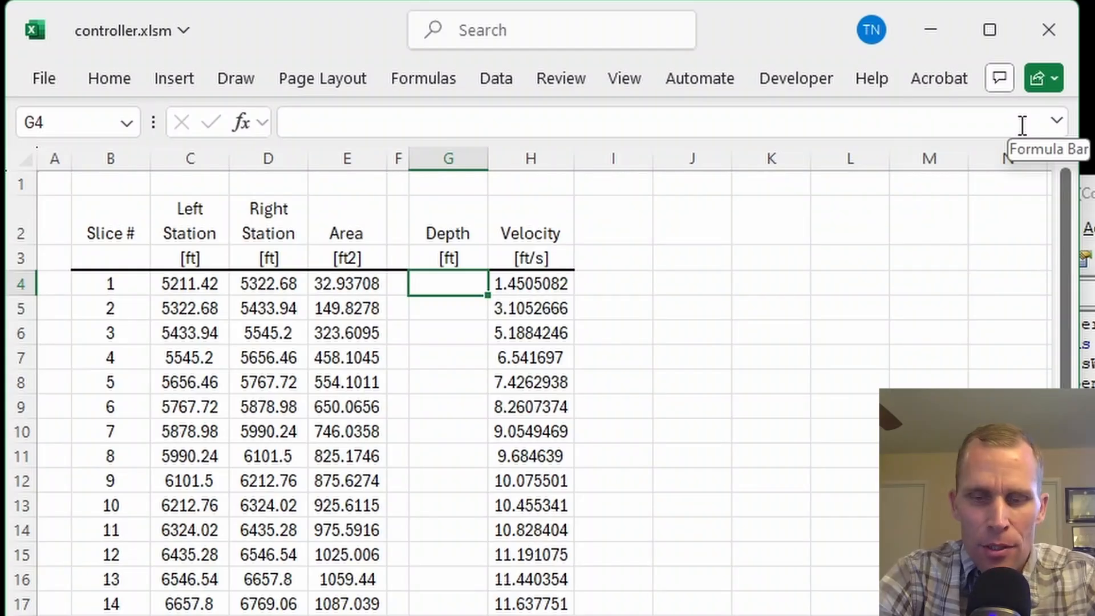
pyautogui.write('=')
pyautogui.press('Left')
pyautogui.press('Left')
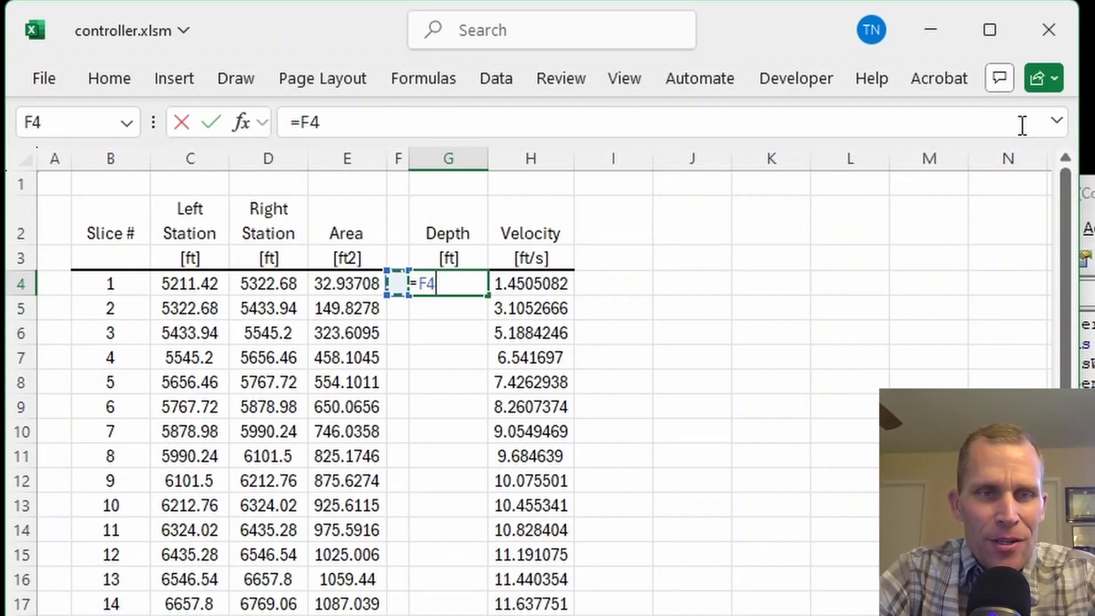
pyautogui.write('/')
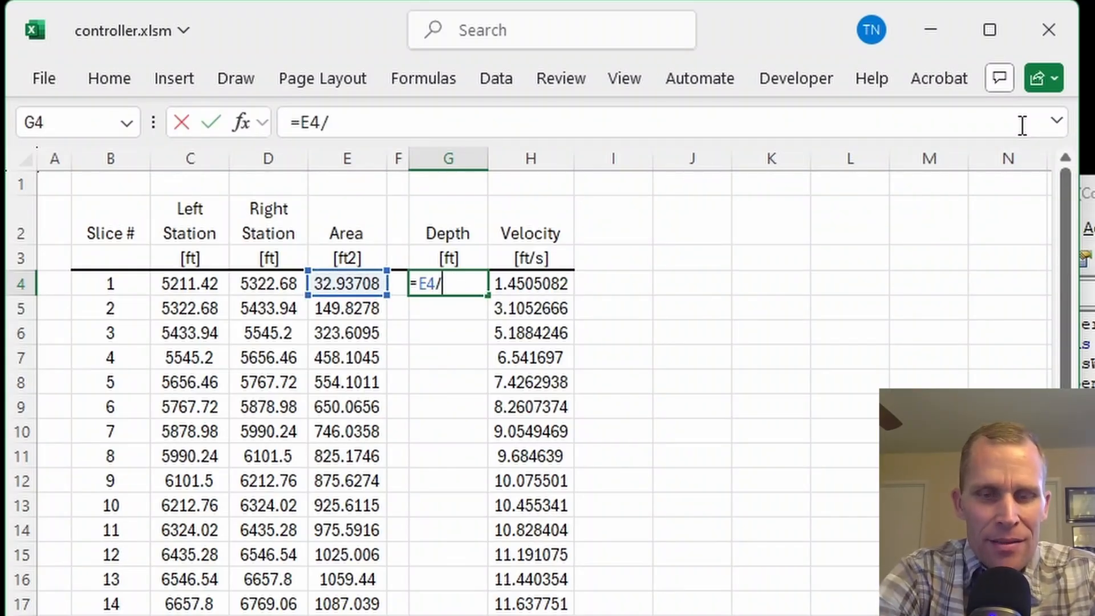
pyautogui.write('(')
pyautogui.press('Left')
pyautogui.press('Left')
pyautogui.press('Left')
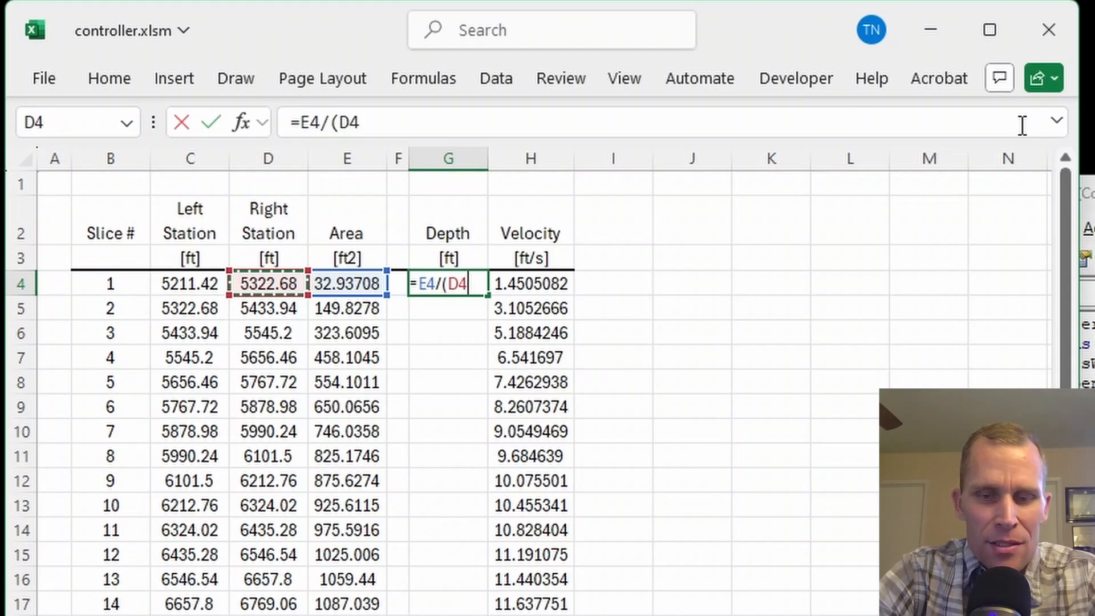
pyautogui.write('-')
pyautogui.press('Left')
pyautogui.press('Left')
pyautogui.press('Left')
pyautogui.press('Left')
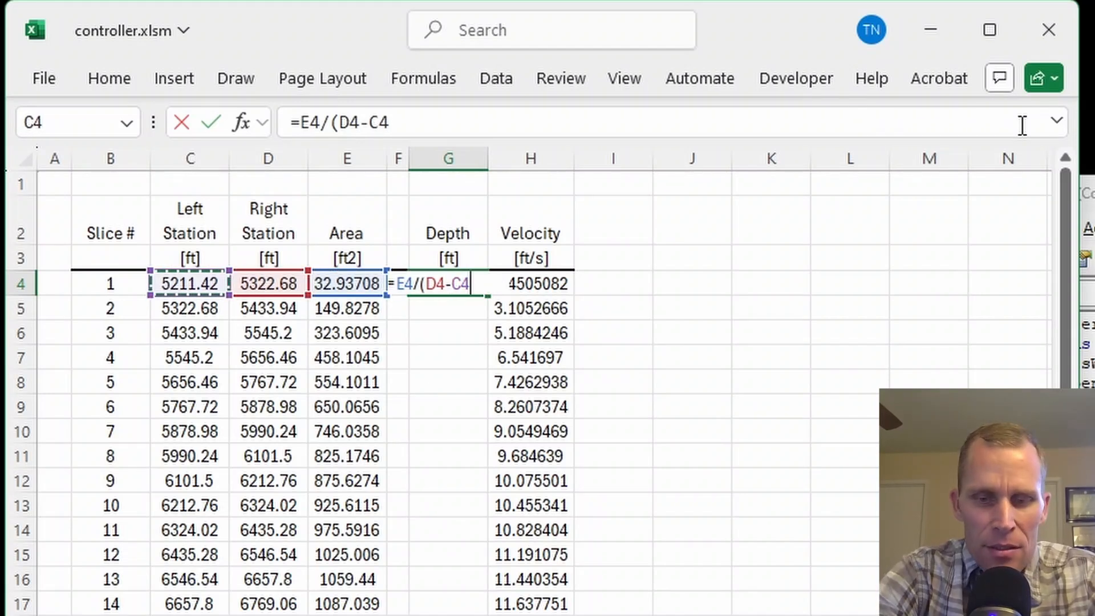
pyautogui.press('Return')
pyautogui.press('Up')
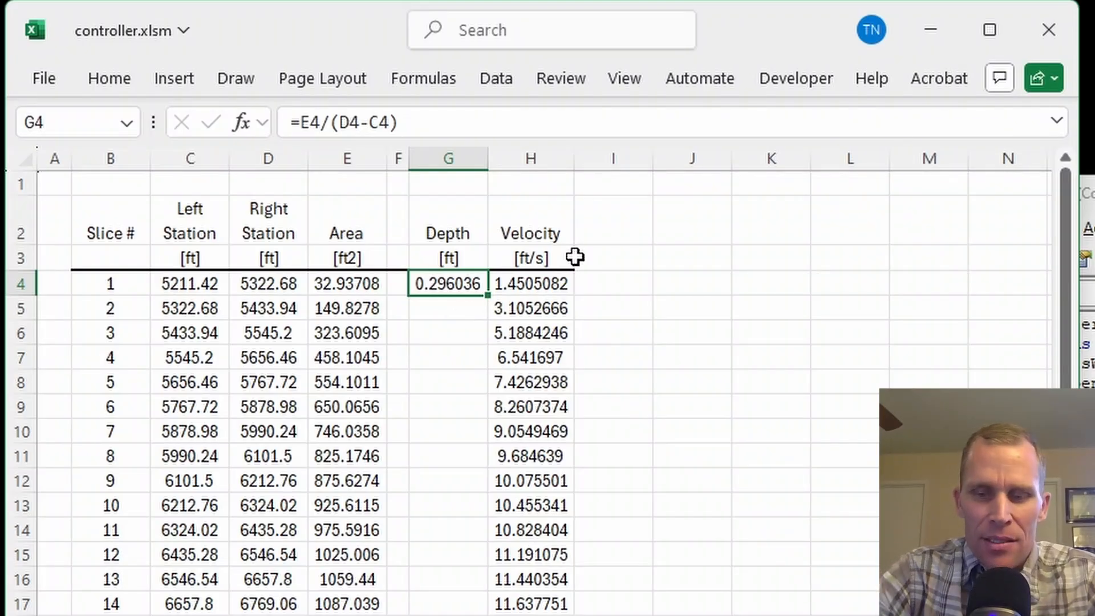
# Copy the depth formula from G4 to G5:G20 for the remaining slices.
pyautogui.press('Right')
pyautogui.press('Left')
pyautogui.hotkey('ctrl', 'c')
pyautogui.press('Down')
pyautogui.hotkey('shift', 'Down')
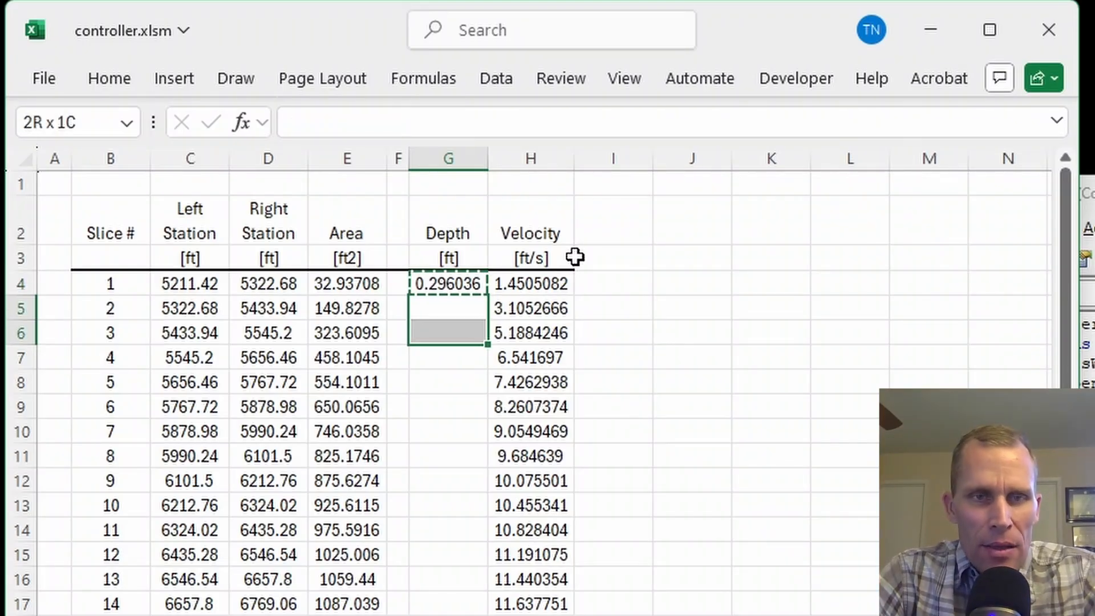
pyautogui.hotkey('shift', 'Down')
pyautogui.hotkey('shift', 'Down')
pyautogui.hotkey('shift', 'Down')
pyautogui.hotkey('shift', 'Down')
pyautogui.hotkey('shift', 'Down')
pyautogui.hotkey('shift', 'Down')
pyautogui.hotkey('shift', 'Down')
pyautogui.hotkey('shift', 'Down')
pyautogui.hotkey('shift', 'Down')
pyautogui.hotkey('shift', 'Down')
pyautogui.hotkey('shift', 'Down')
pyautogui.hotkey('shift', 'Down')
pyautogui.hotkey('shift', 'Down')
pyautogui.hotkey('shift', 'Down')
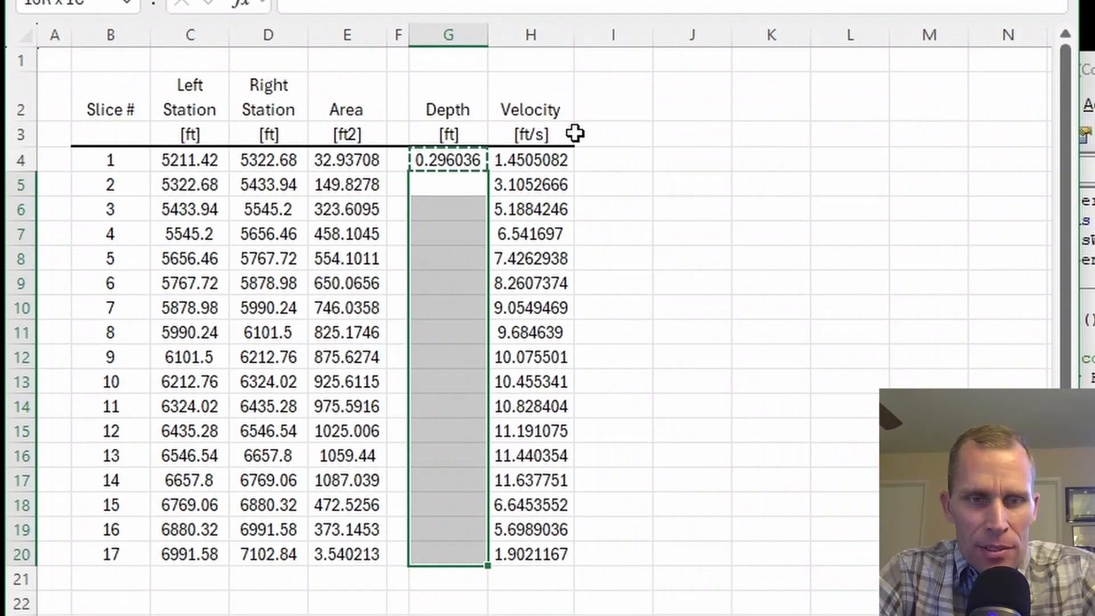
pyautogui.hotkey('ctrl', 'v')
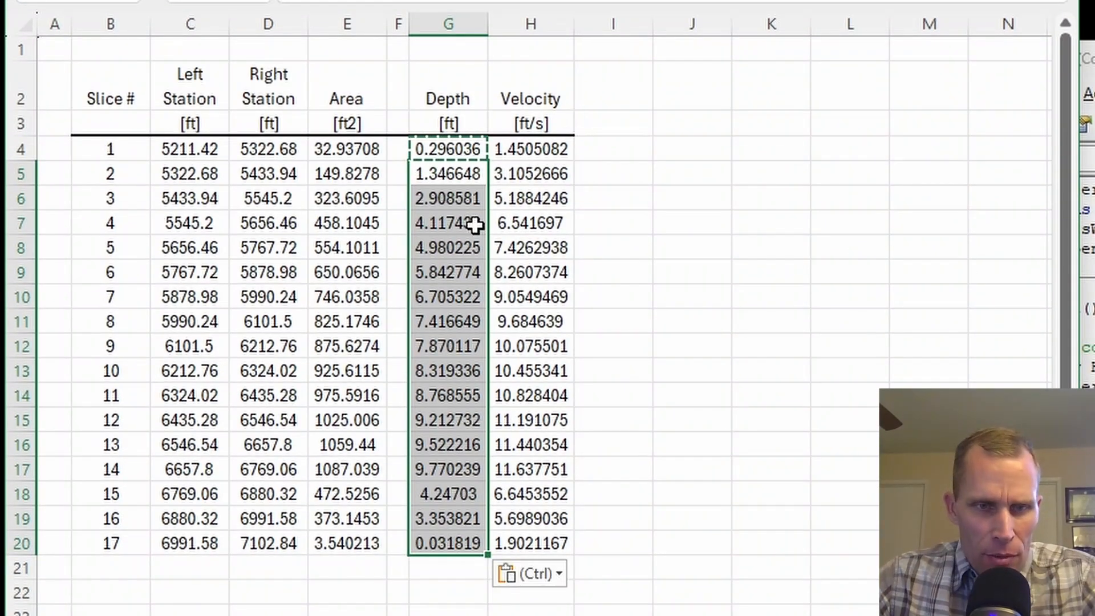
# Check the calculated depths of slices 13 through 17.
pyautogui.click(445, 469)
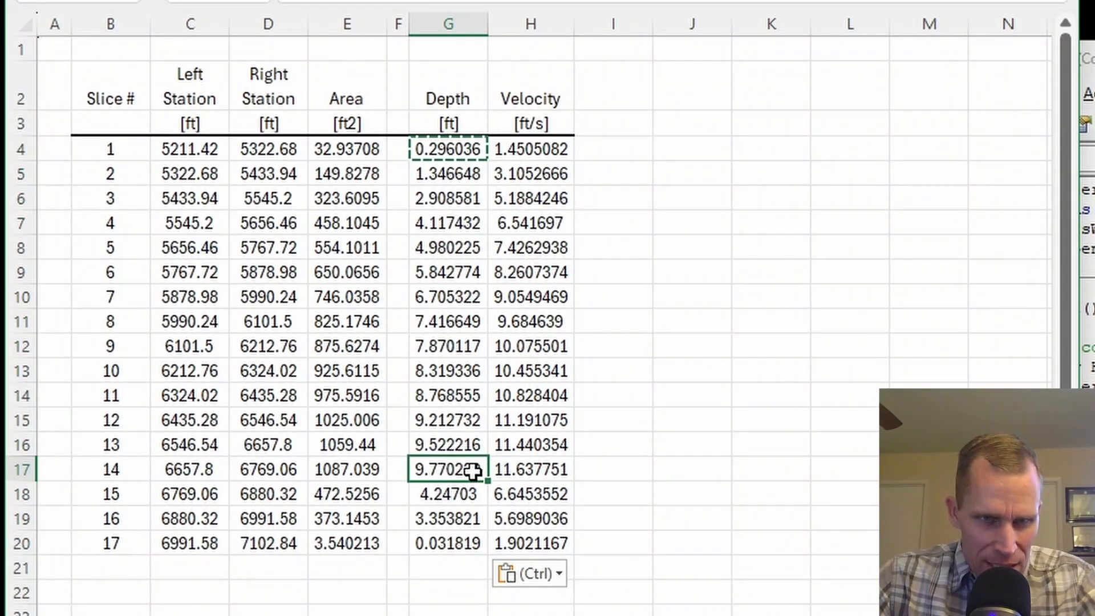
pyautogui.click(450, 449)
pyautogui.click(455, 469)
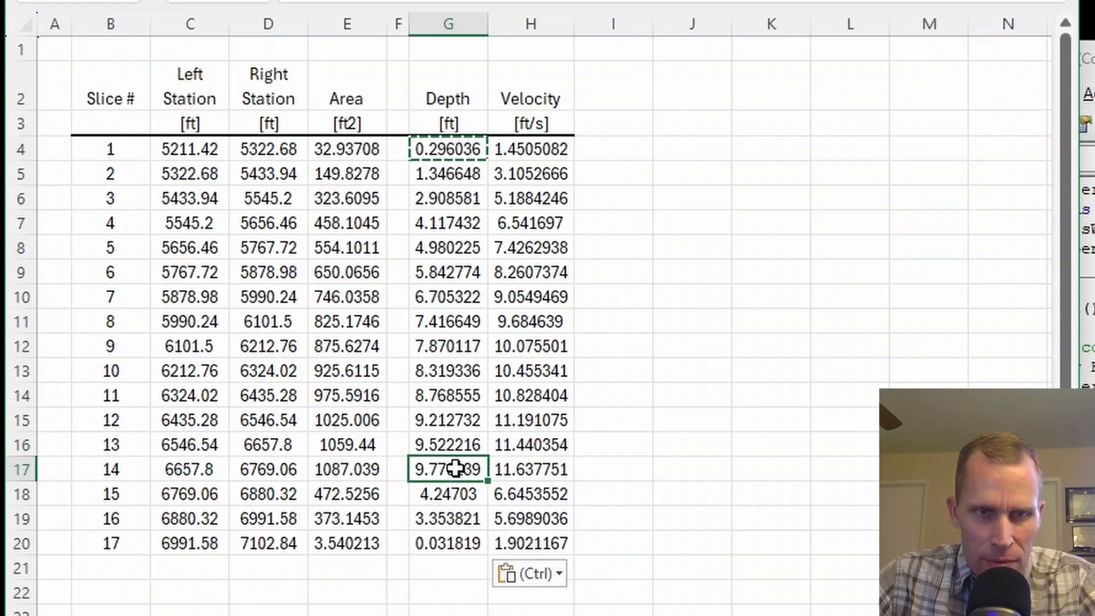
pyautogui.click(454, 494)
pyautogui.click(454, 518)
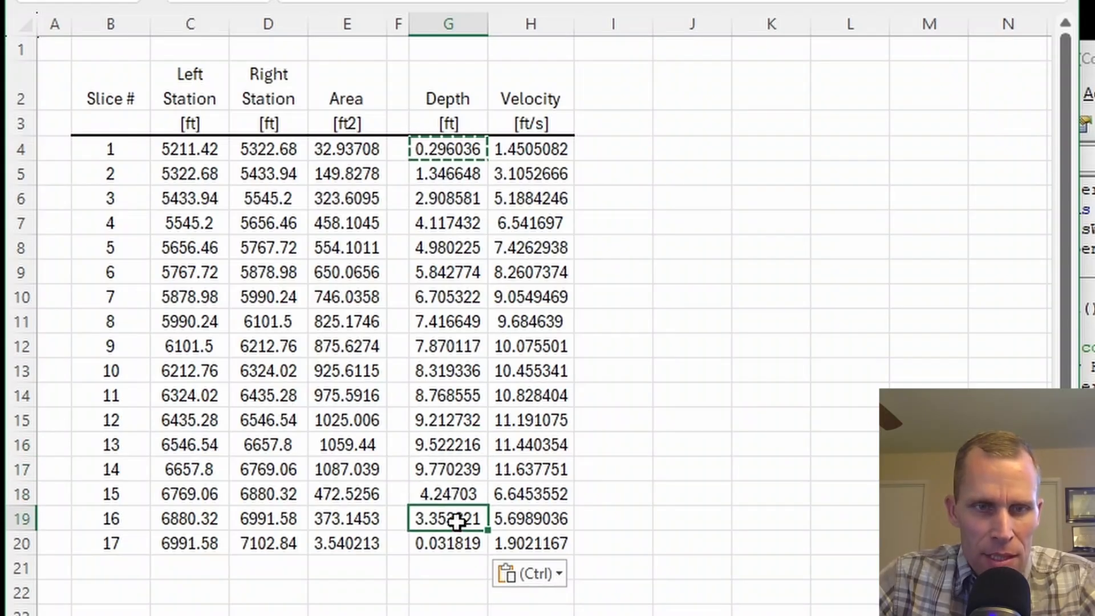
pyautogui.click(461, 542)
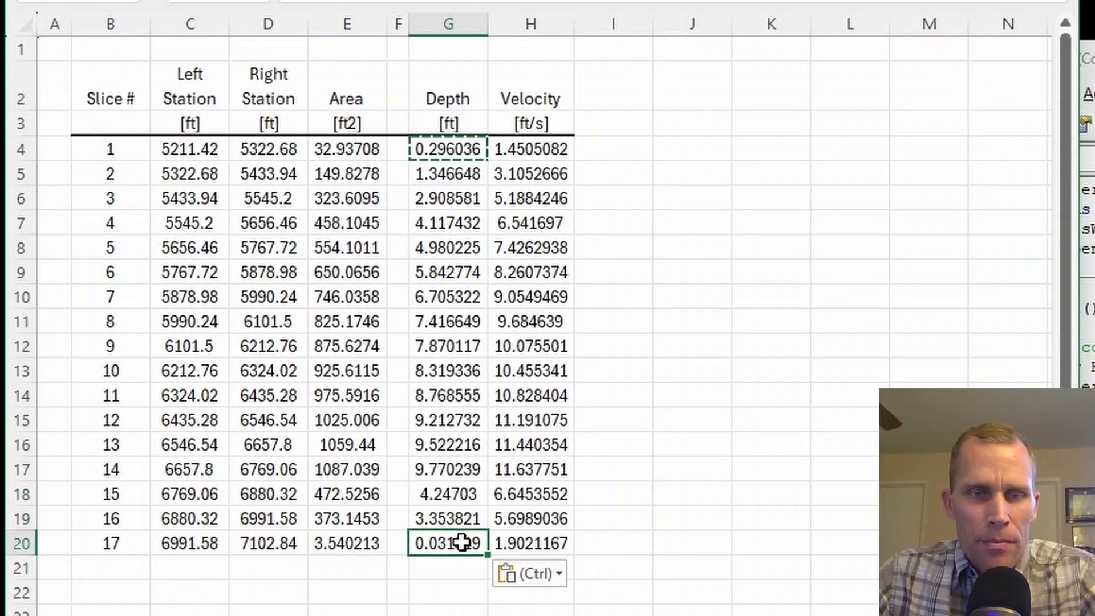
# Insert a markers-only scatter chart of velocity against depth from G4:H20 and shift it slightly over the slice table.
pyautogui.click(623, 279)
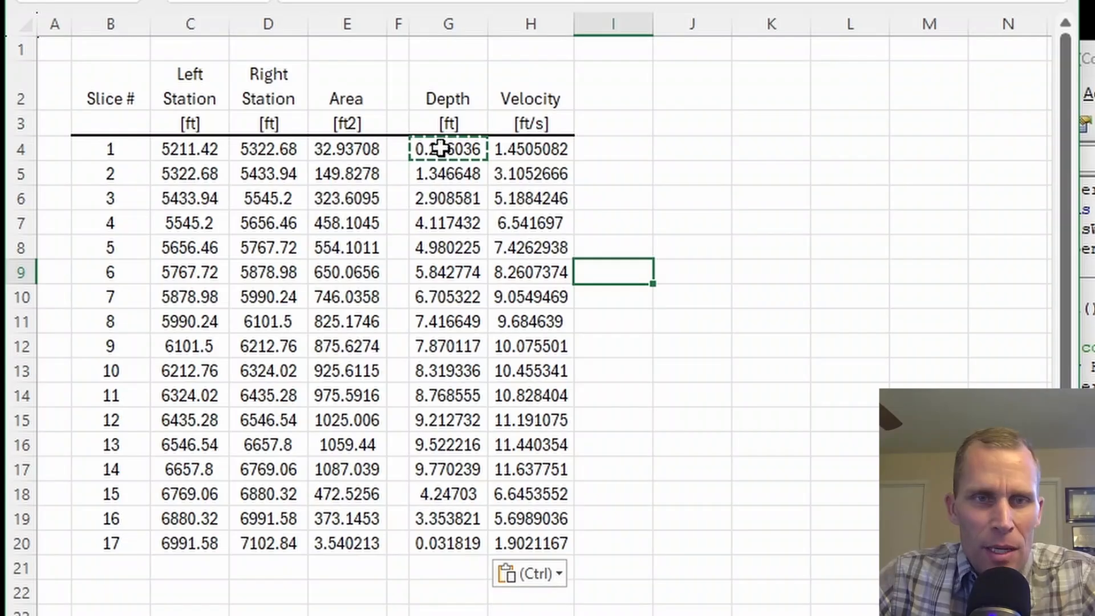
pyautogui.moveTo(440, 148); pyautogui.dragTo(544, 541)
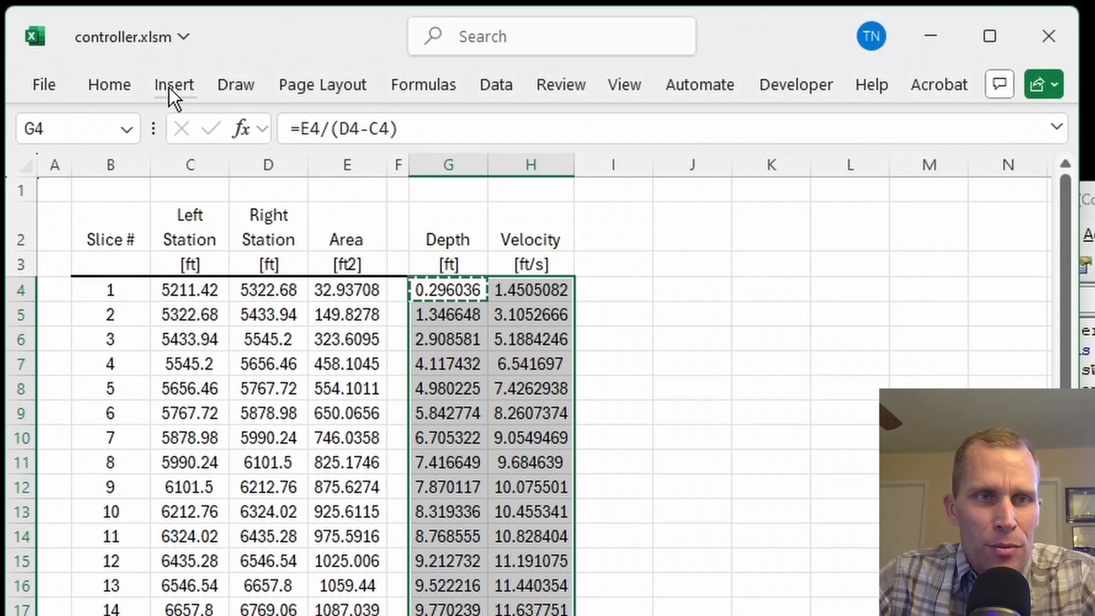
pyautogui.click(169, 87)
pyautogui.click(467, 194)
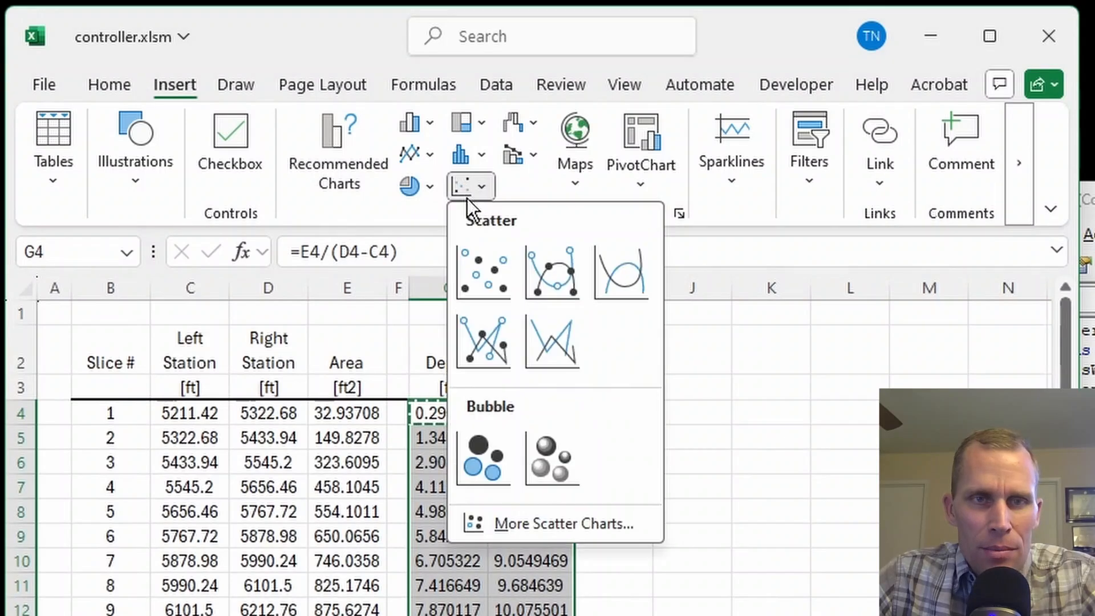
pyautogui.click(485, 272)
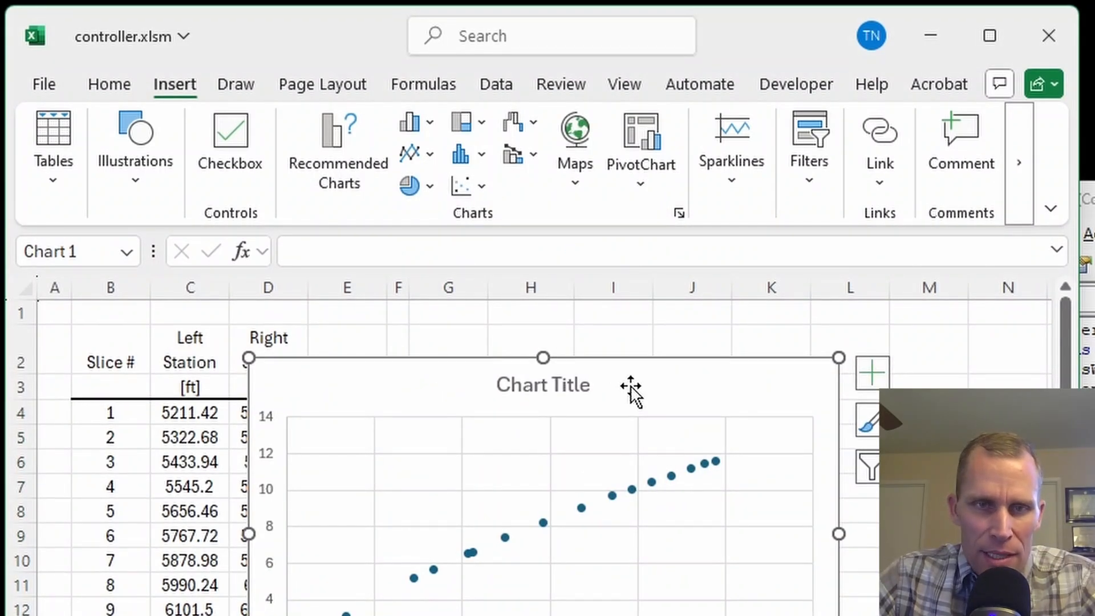
pyautogui.moveTo(630, 385); pyautogui.dragTo(592, 393)
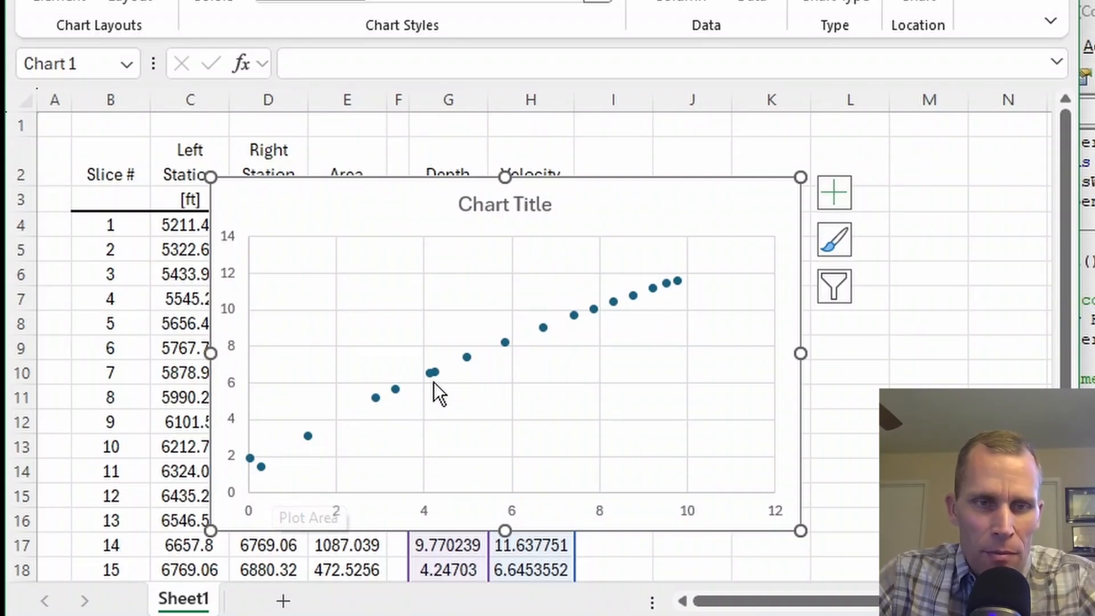
# Move the scatter chart beside the slice table, clear of the depth and velocity columns, and collapse the ribbon.
pyautogui.moveTo(466, 362)
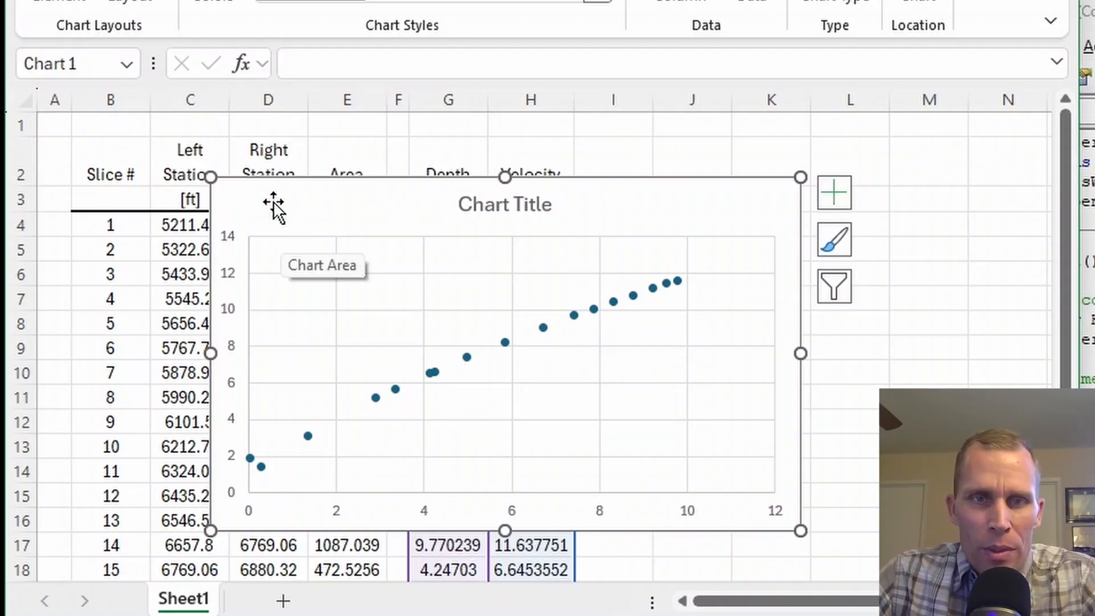
pyautogui.moveTo(276, 203); pyautogui.dragTo(766, 219)
pyautogui.click(621, 245)
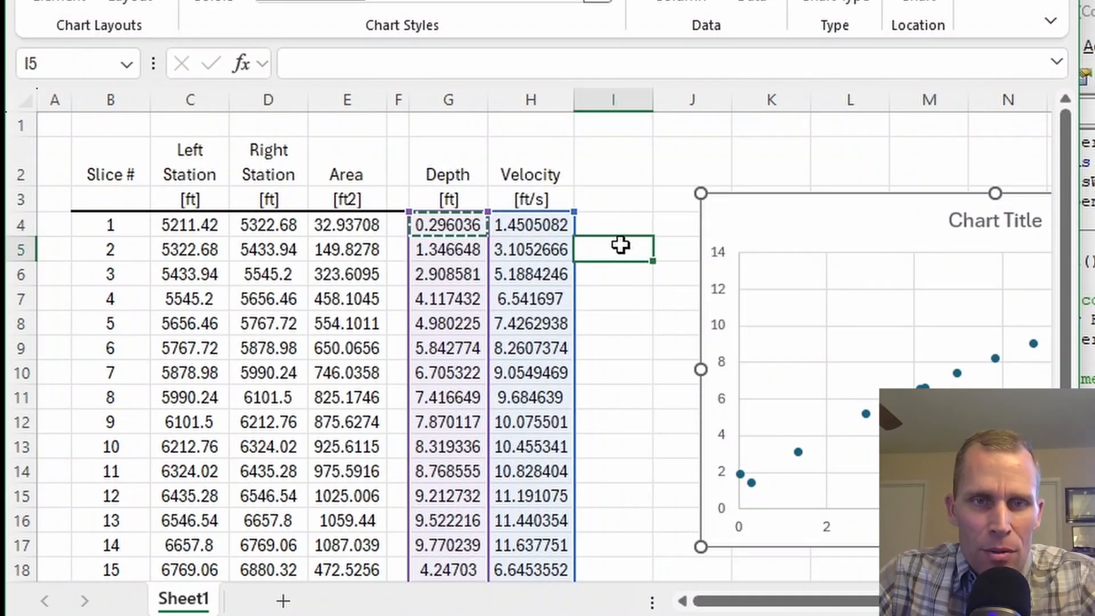
pyautogui.scroll(-1, 589, 241)
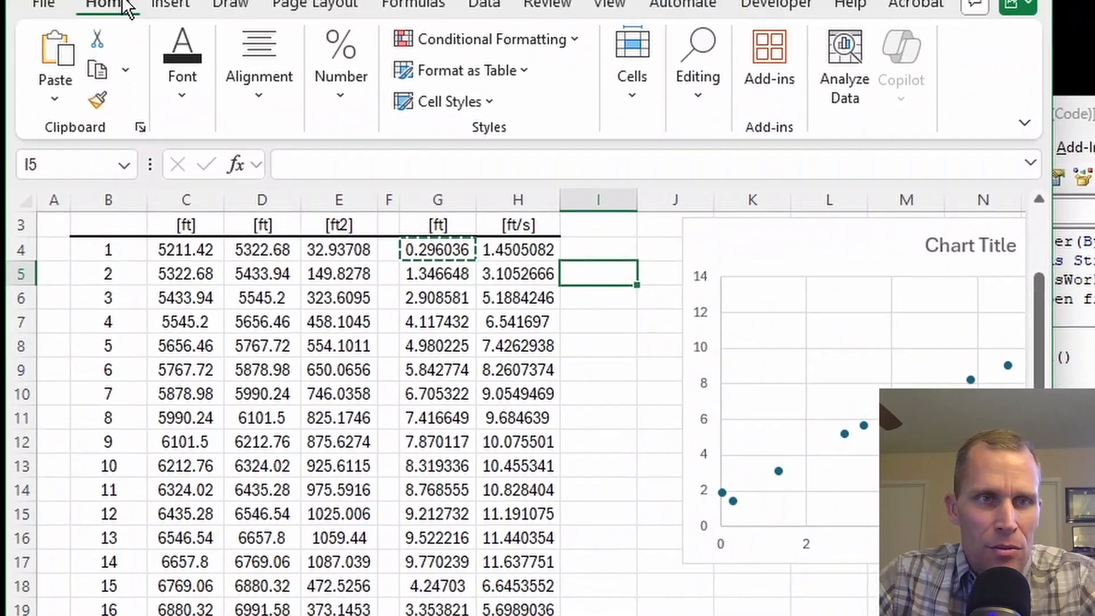
pyautogui.doubleClick(114, 82)
pyautogui.scroll(1, 160, 205)
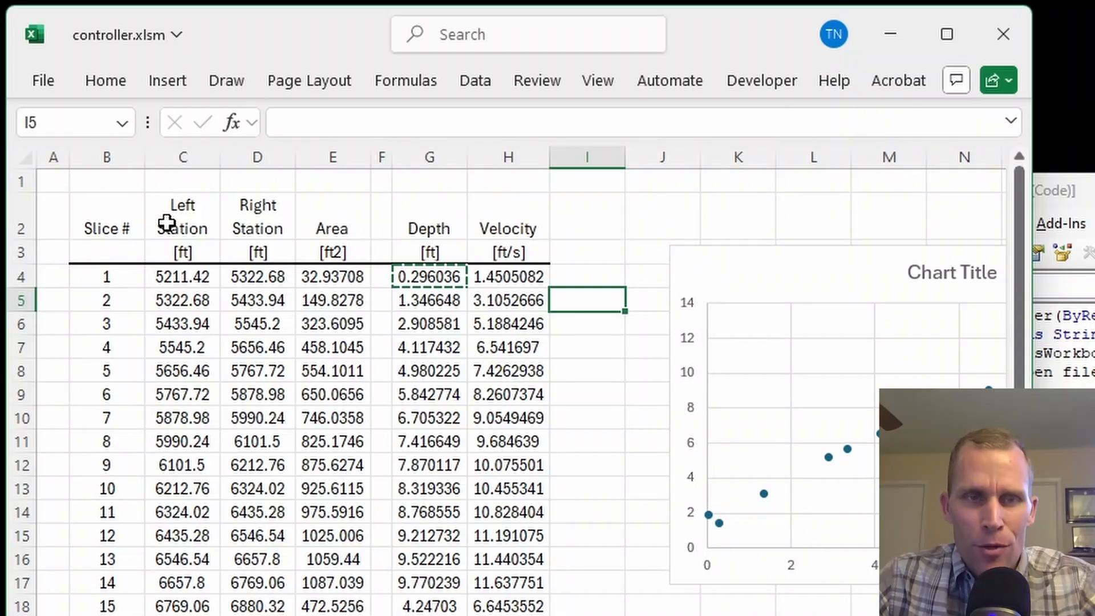
# Review the upper slices' areas, stations, velocities and depths, and move the scatter chart back over the depth and velocity columns.
pyautogui.moveTo(311, 277); pyautogui.dragTo(330, 441)
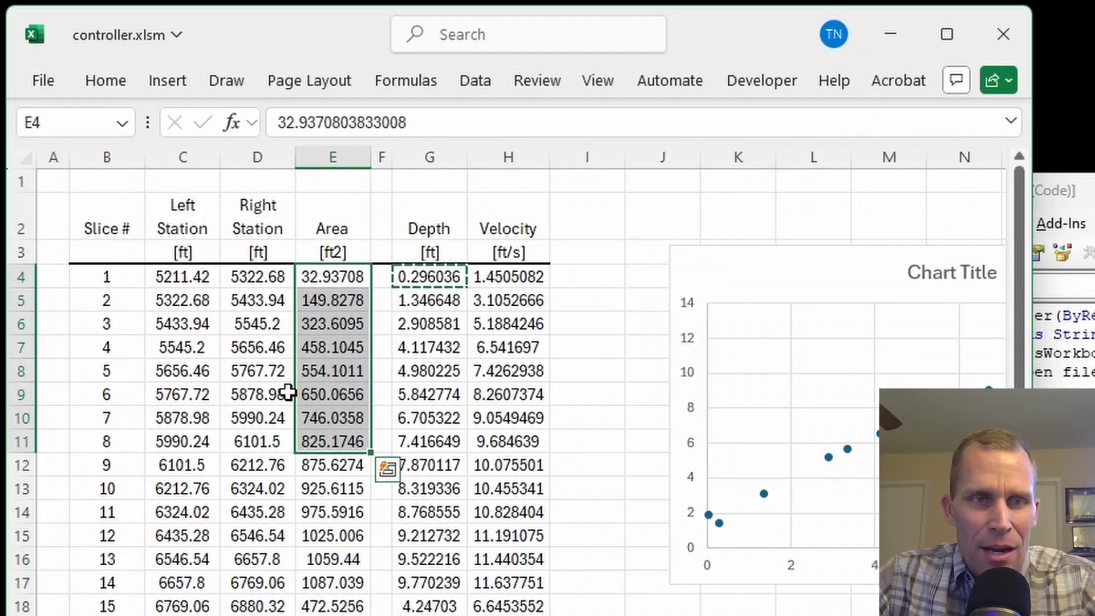
pyautogui.moveTo(196, 277); pyautogui.dragTo(251, 419)
pyautogui.moveTo(502, 277); pyautogui.dragTo(504, 419)
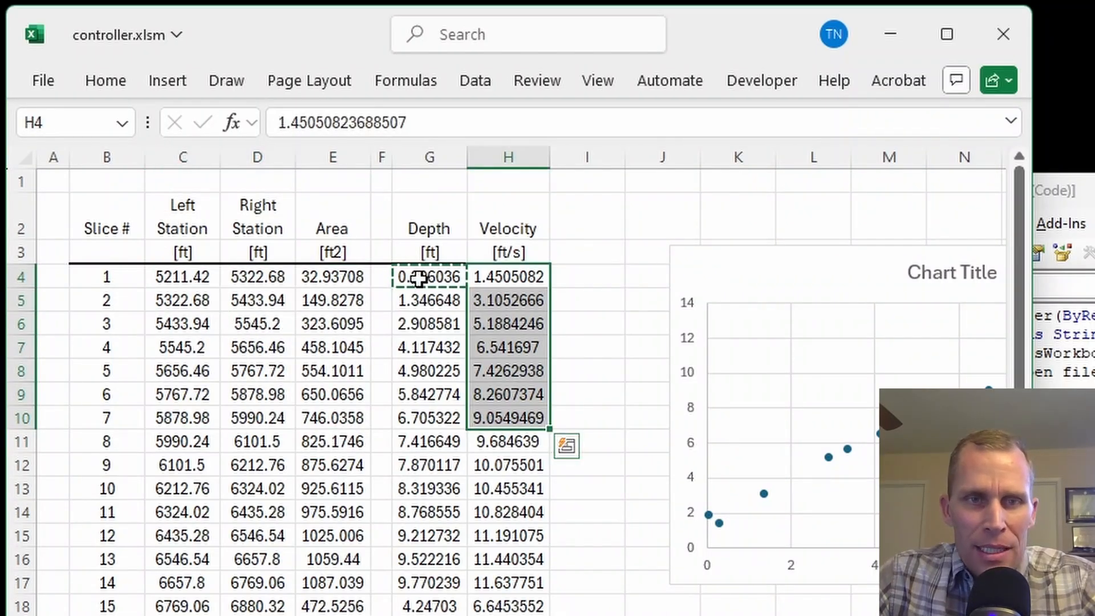
pyautogui.moveTo(419, 278); pyautogui.dragTo(430, 440)
pyautogui.moveTo(753, 267)
pyautogui.mouseDown()
pyautogui.moveTo(662, 284)
pyautogui.moveTo(424, 251)
pyautogui.mouseUp()
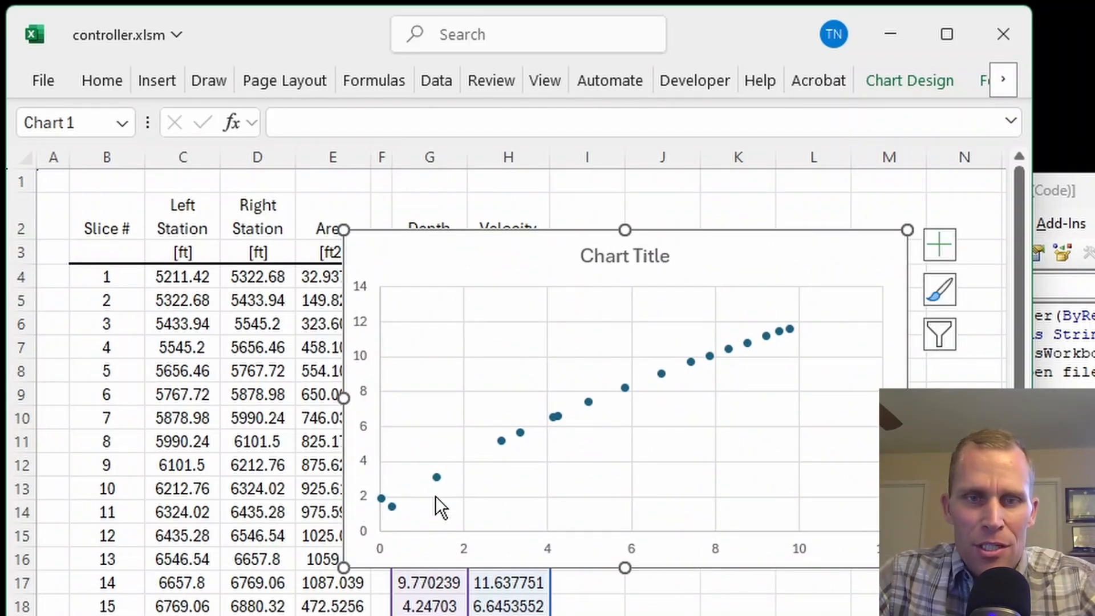